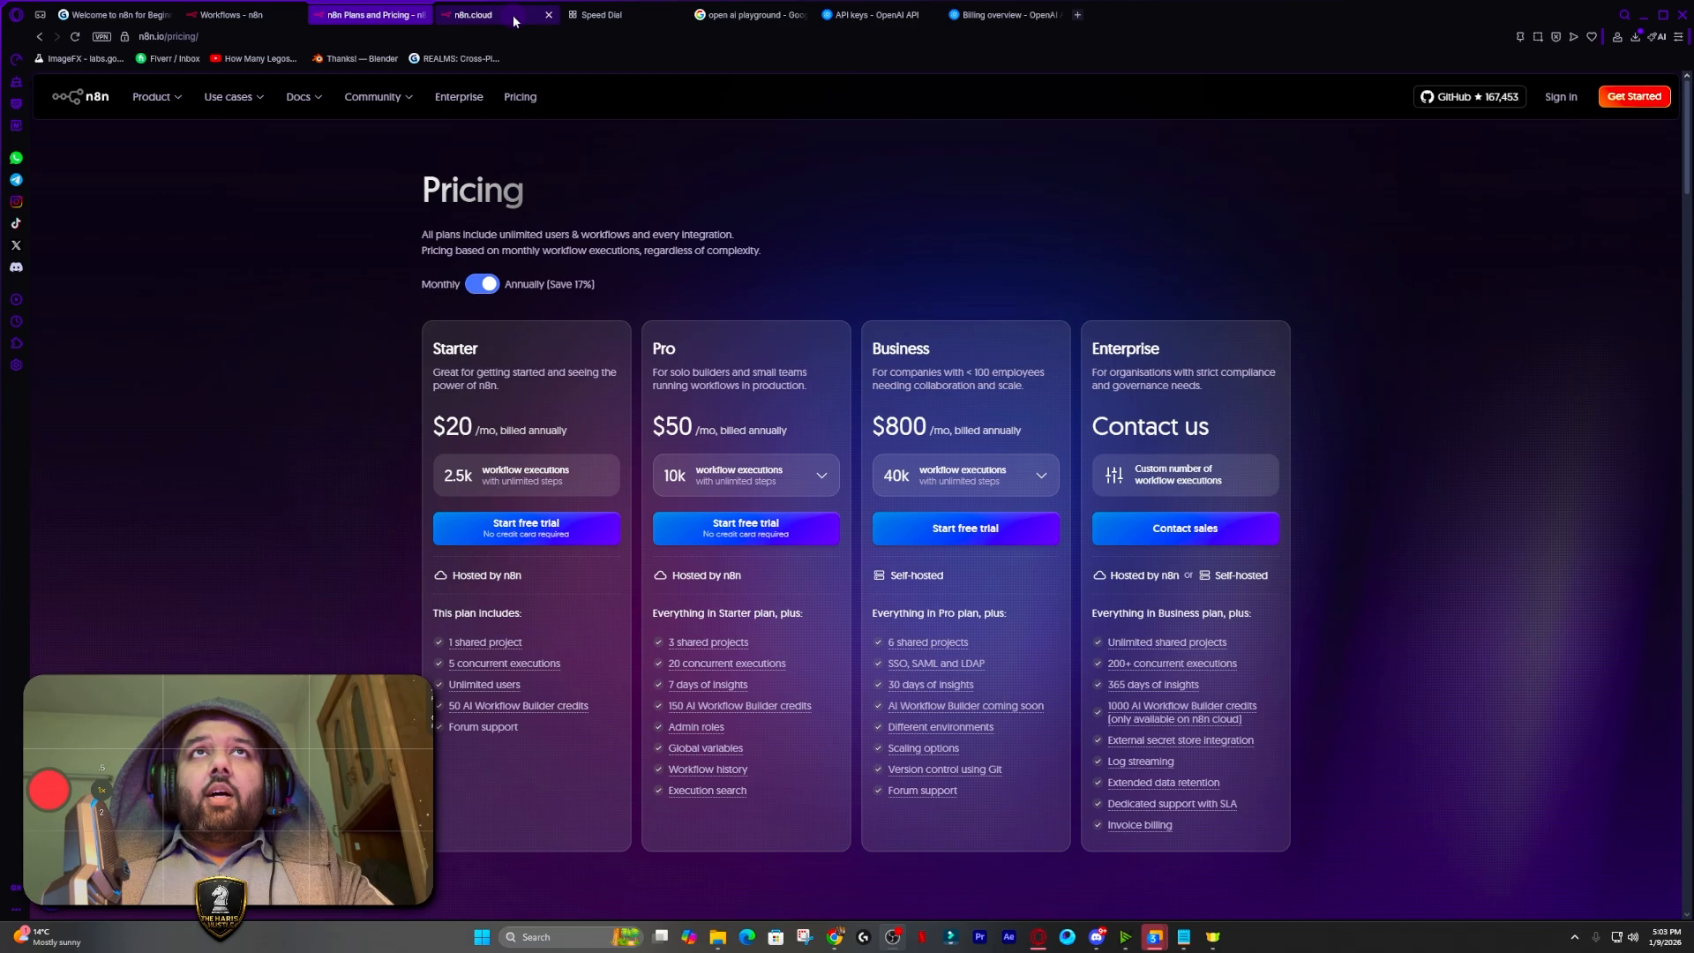
Switch to the n8n.cloud tab with the 'Start automating today' sign-up form
left_click(512, 15)
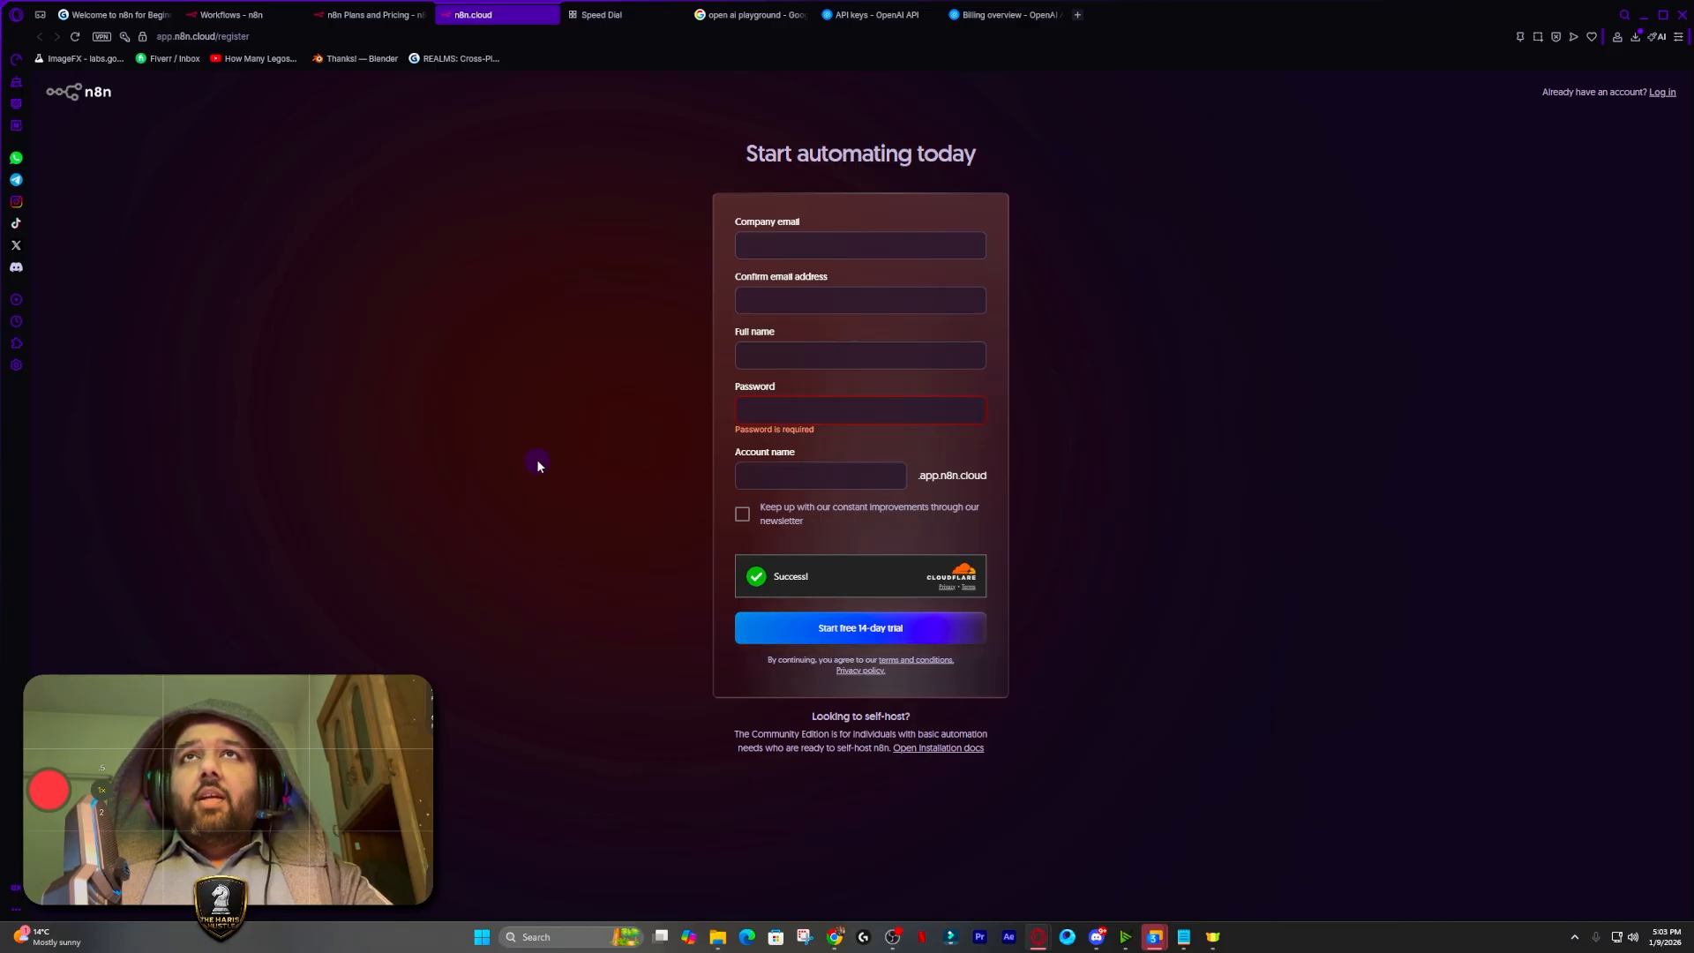
Fill the company email and its confirmation from the saved email address
left_click(800, 248)
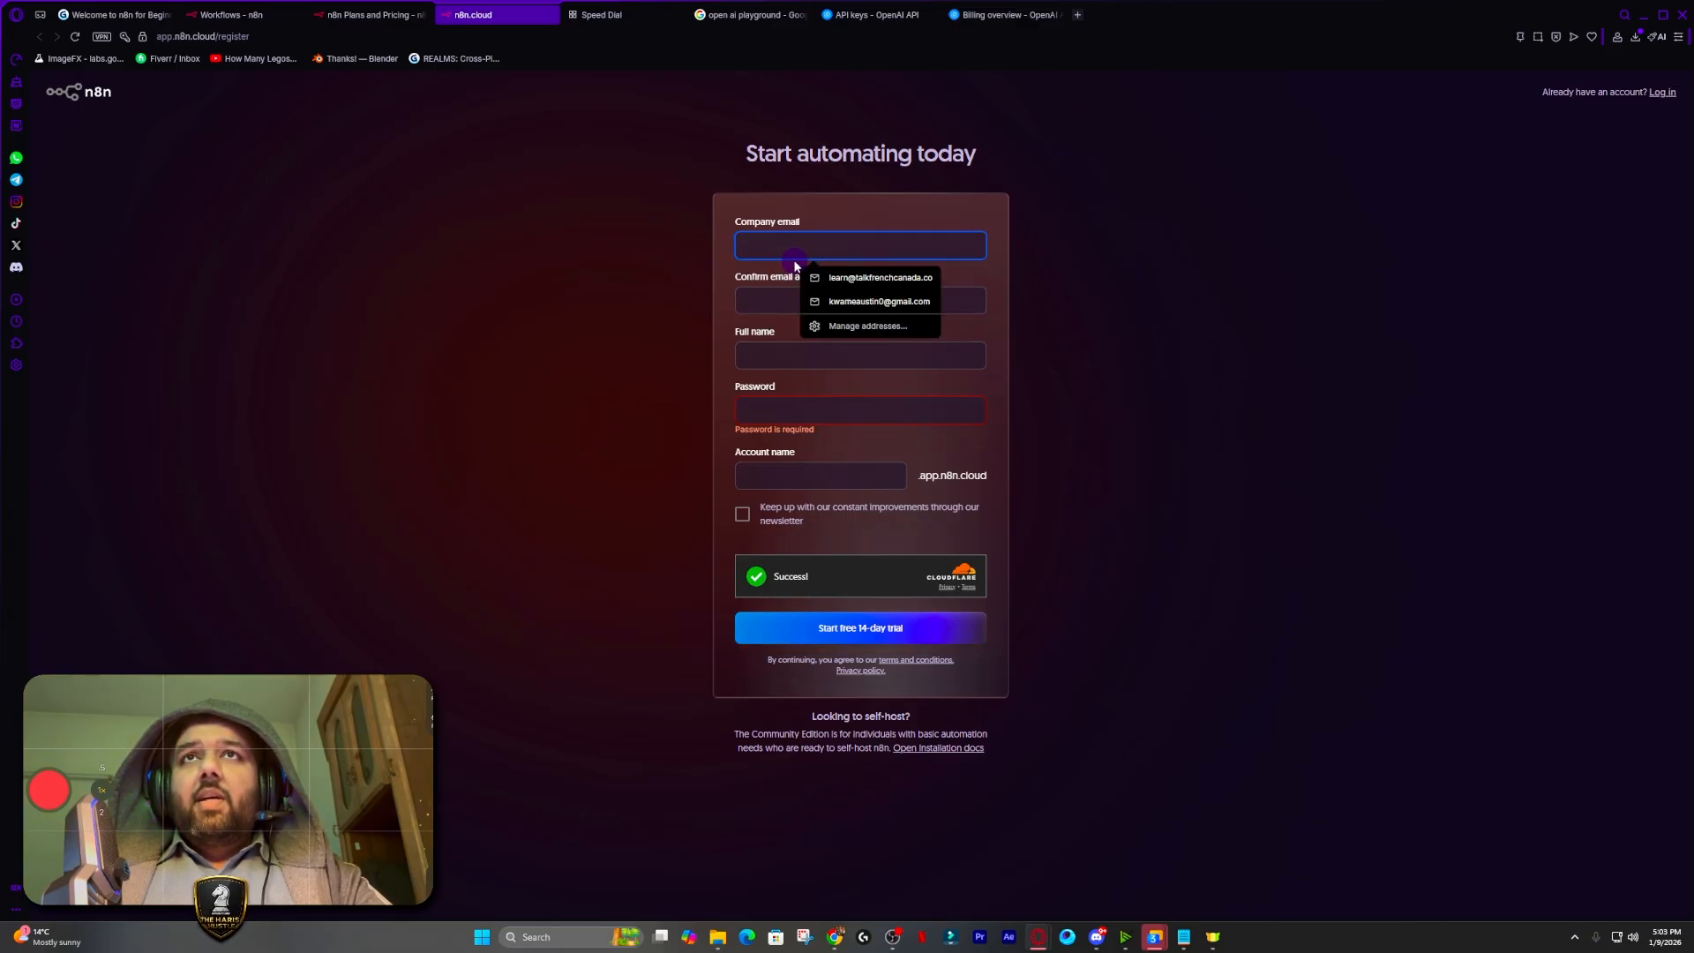
type("ha")
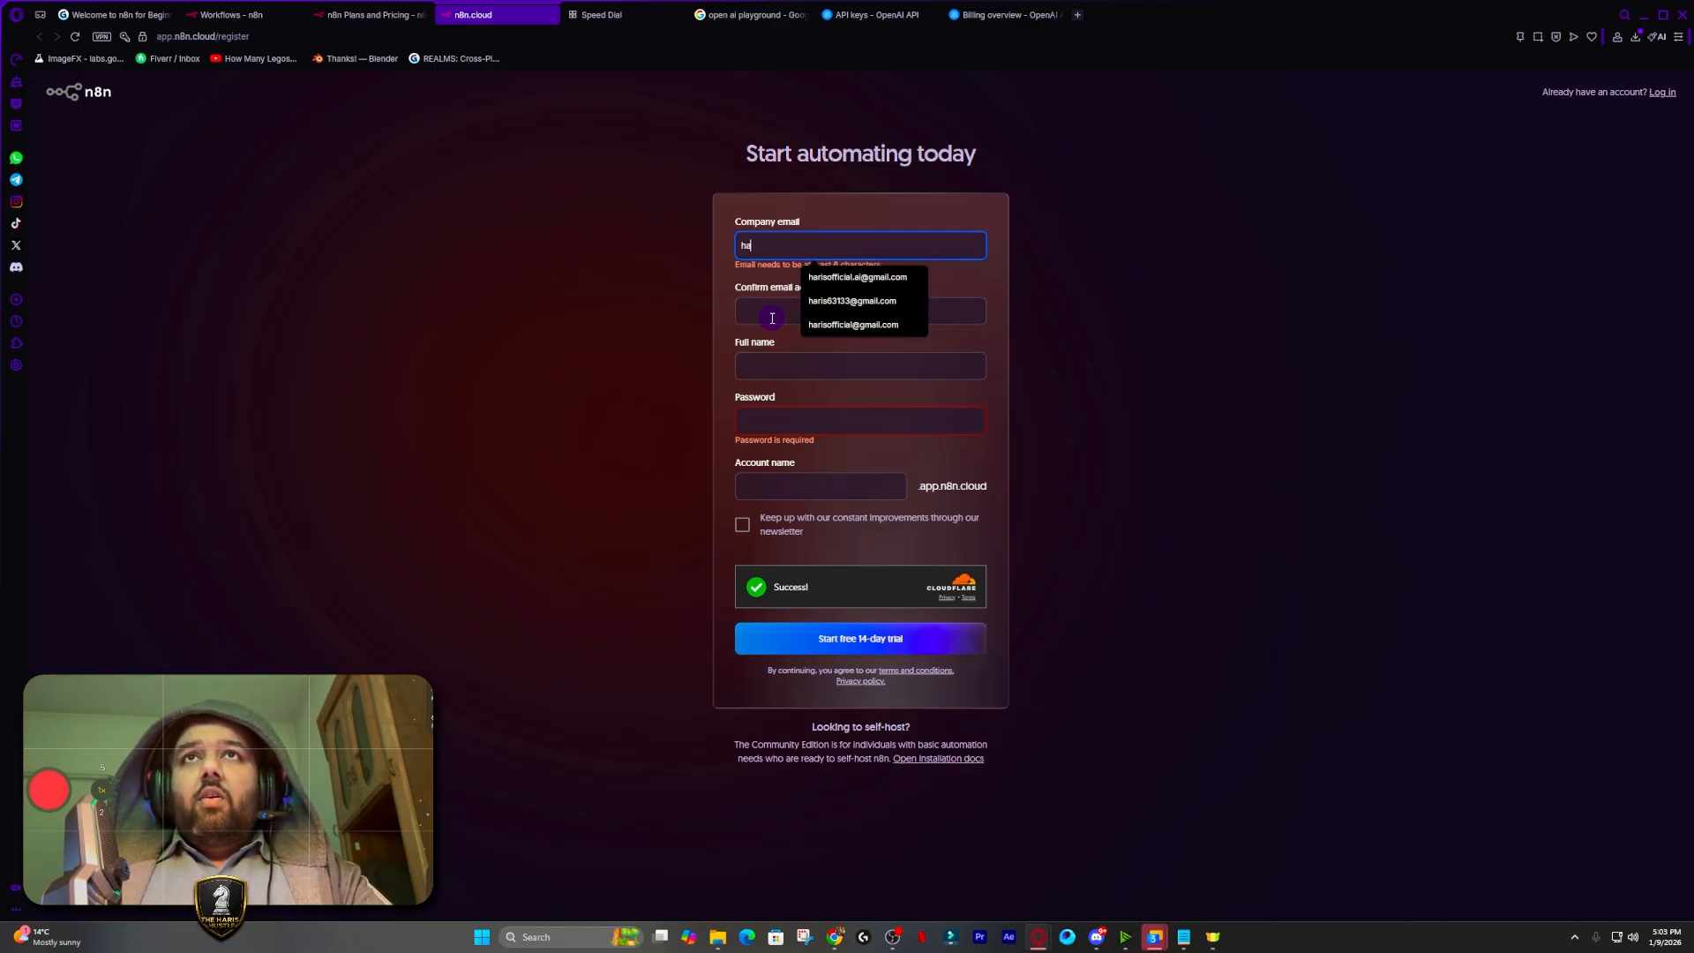
left_click(845, 280)
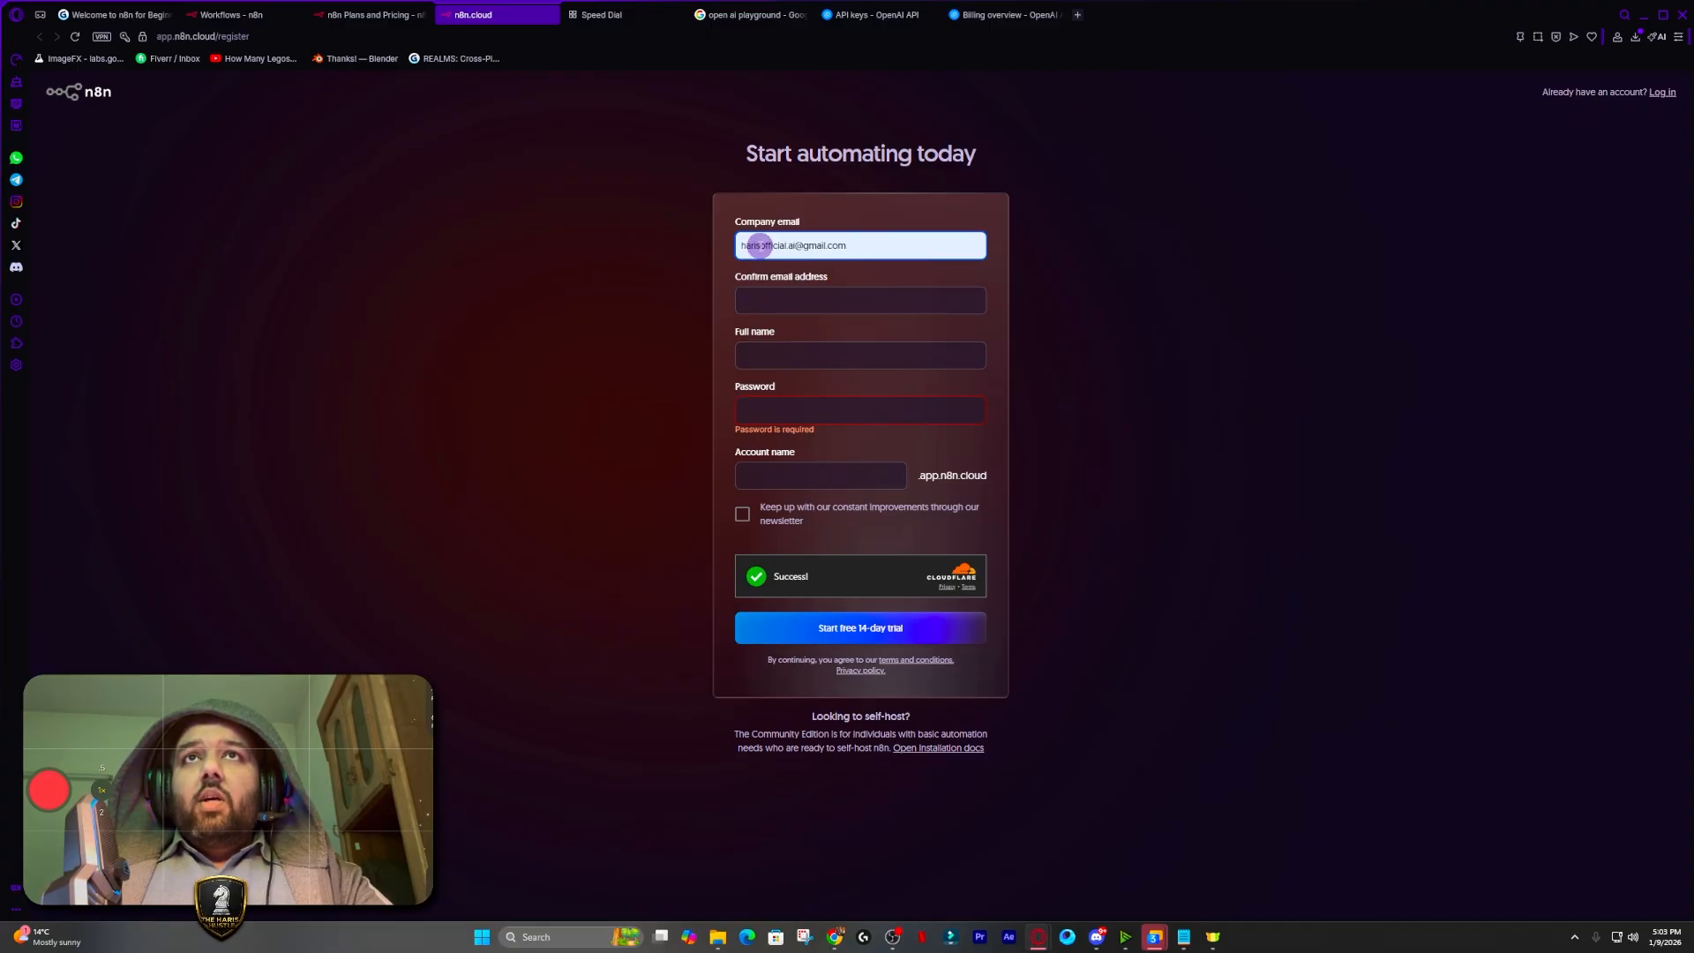
left_click(779, 300)
left_click_drag(868, 241, 736, 257)
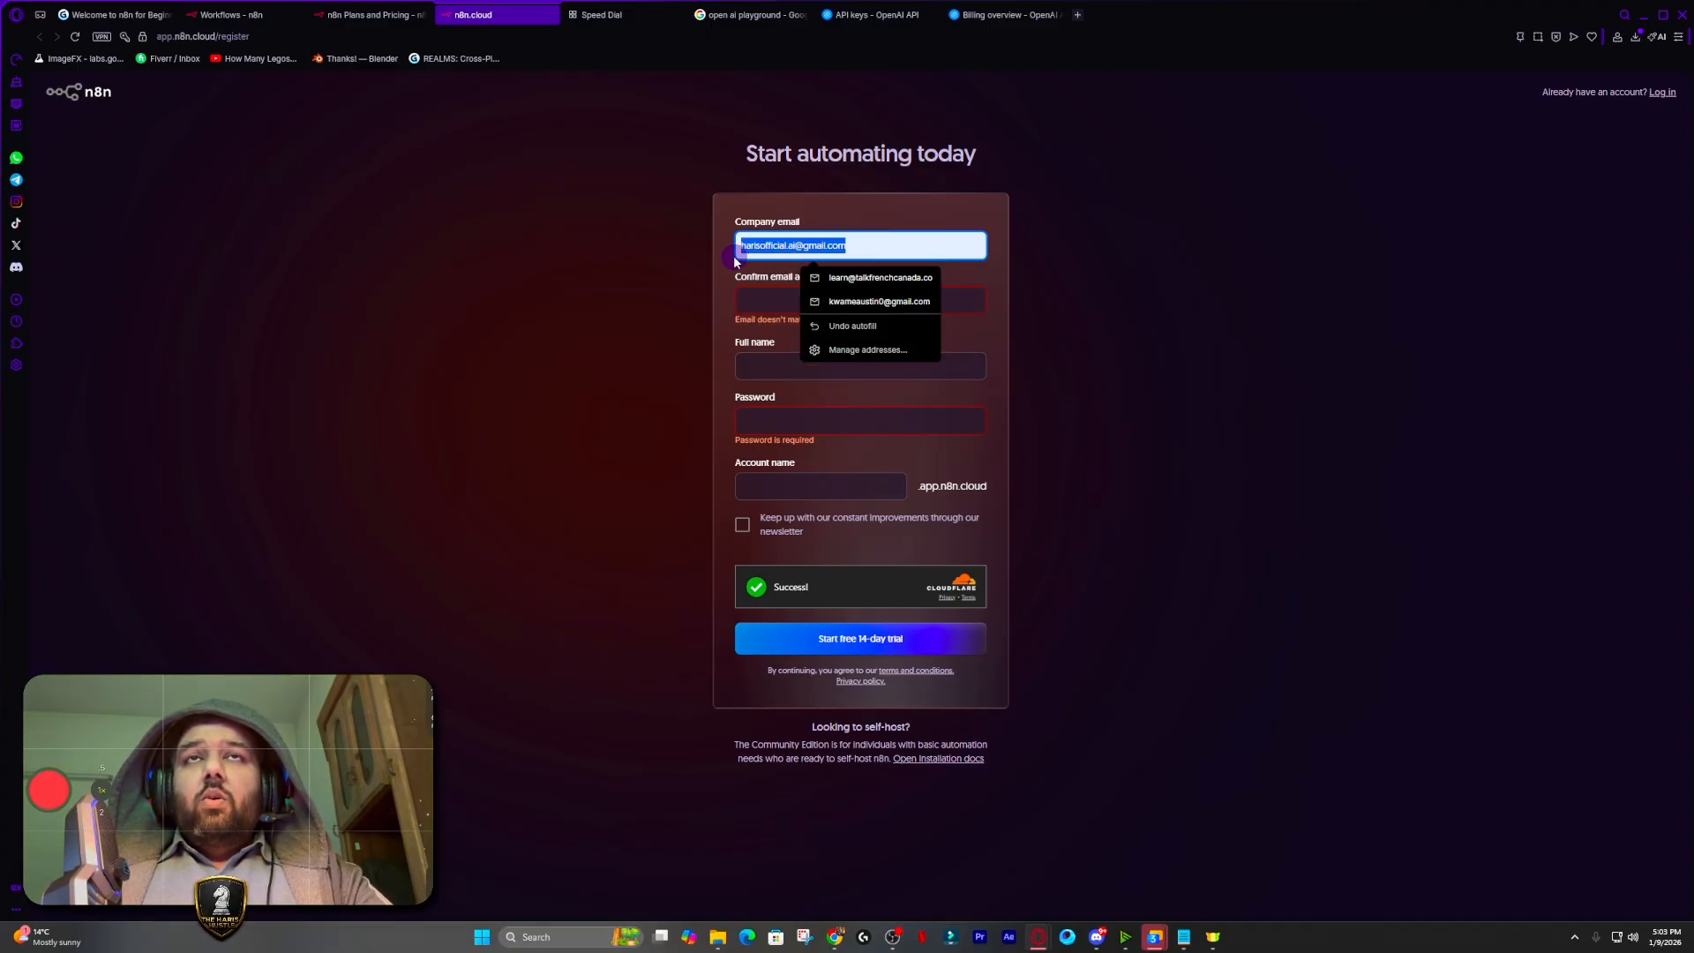
left_click(775, 311)
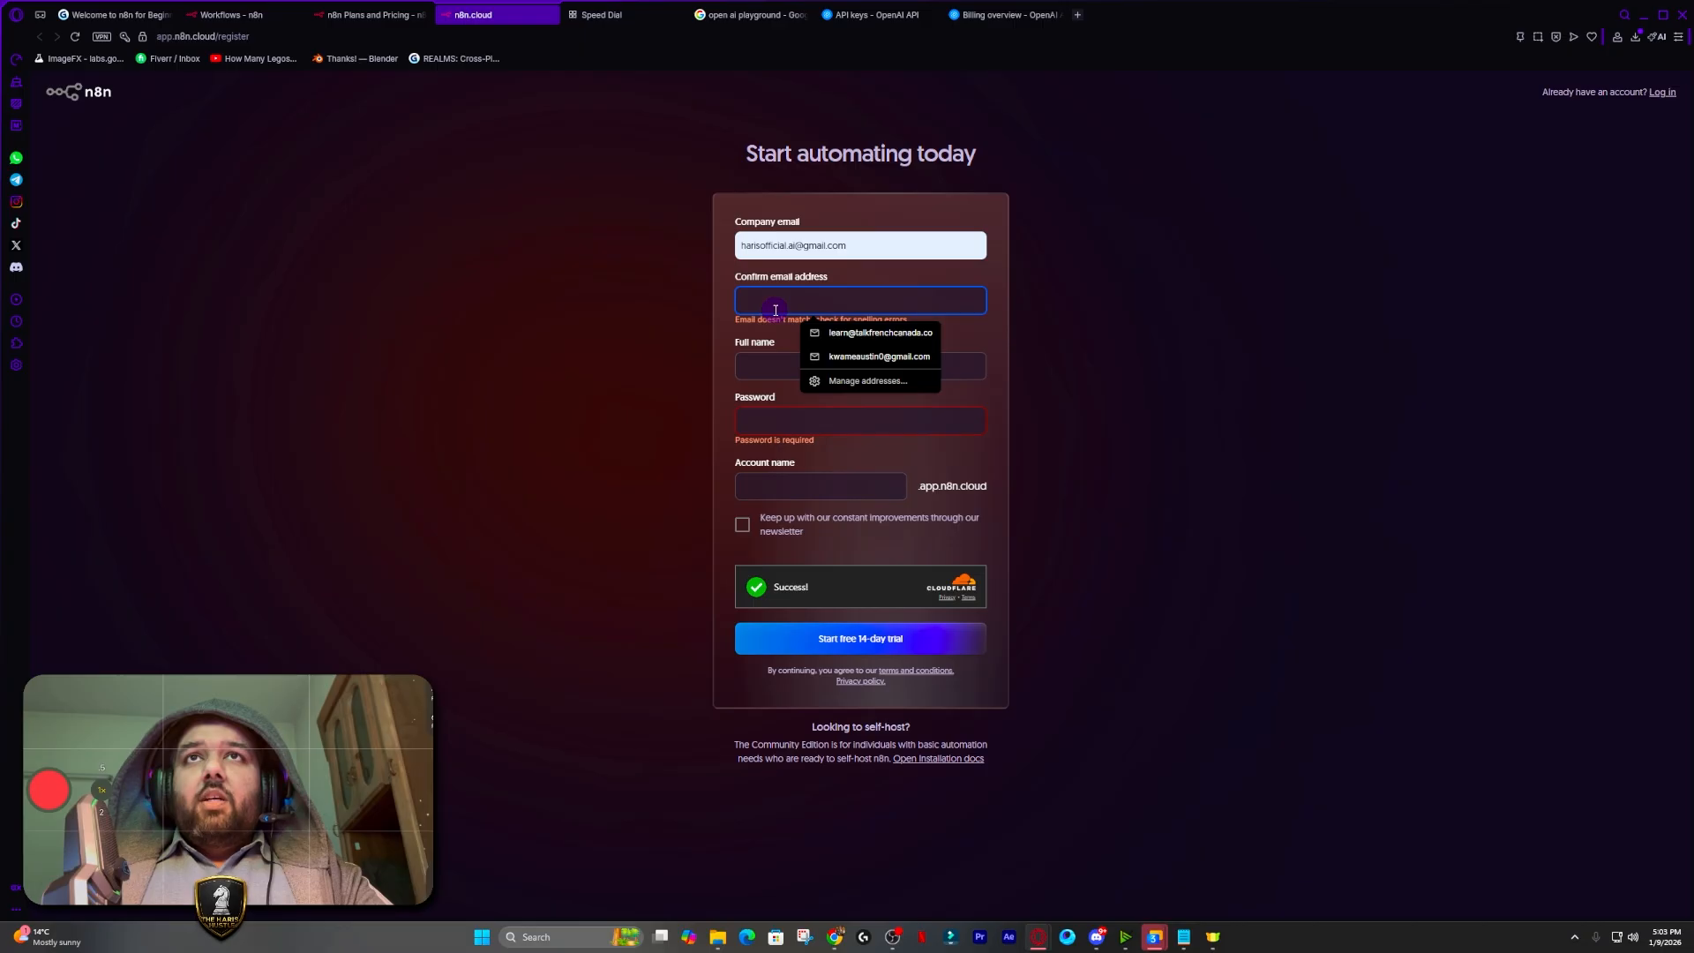
type("har")
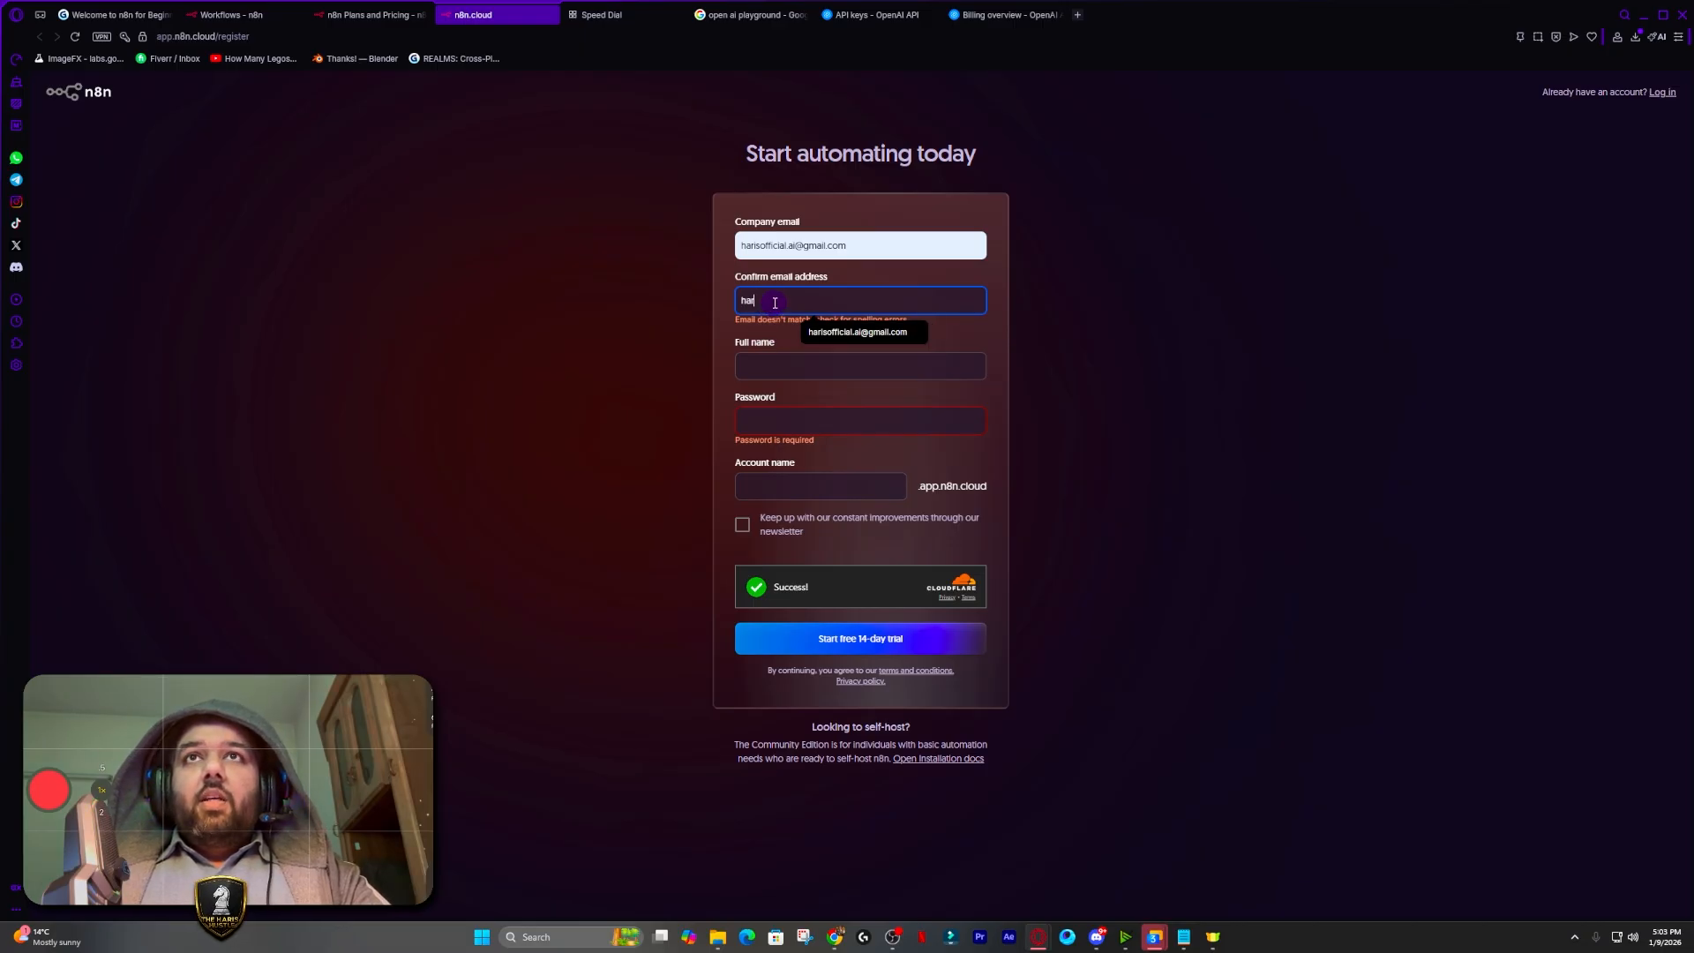
left_click(861, 332)
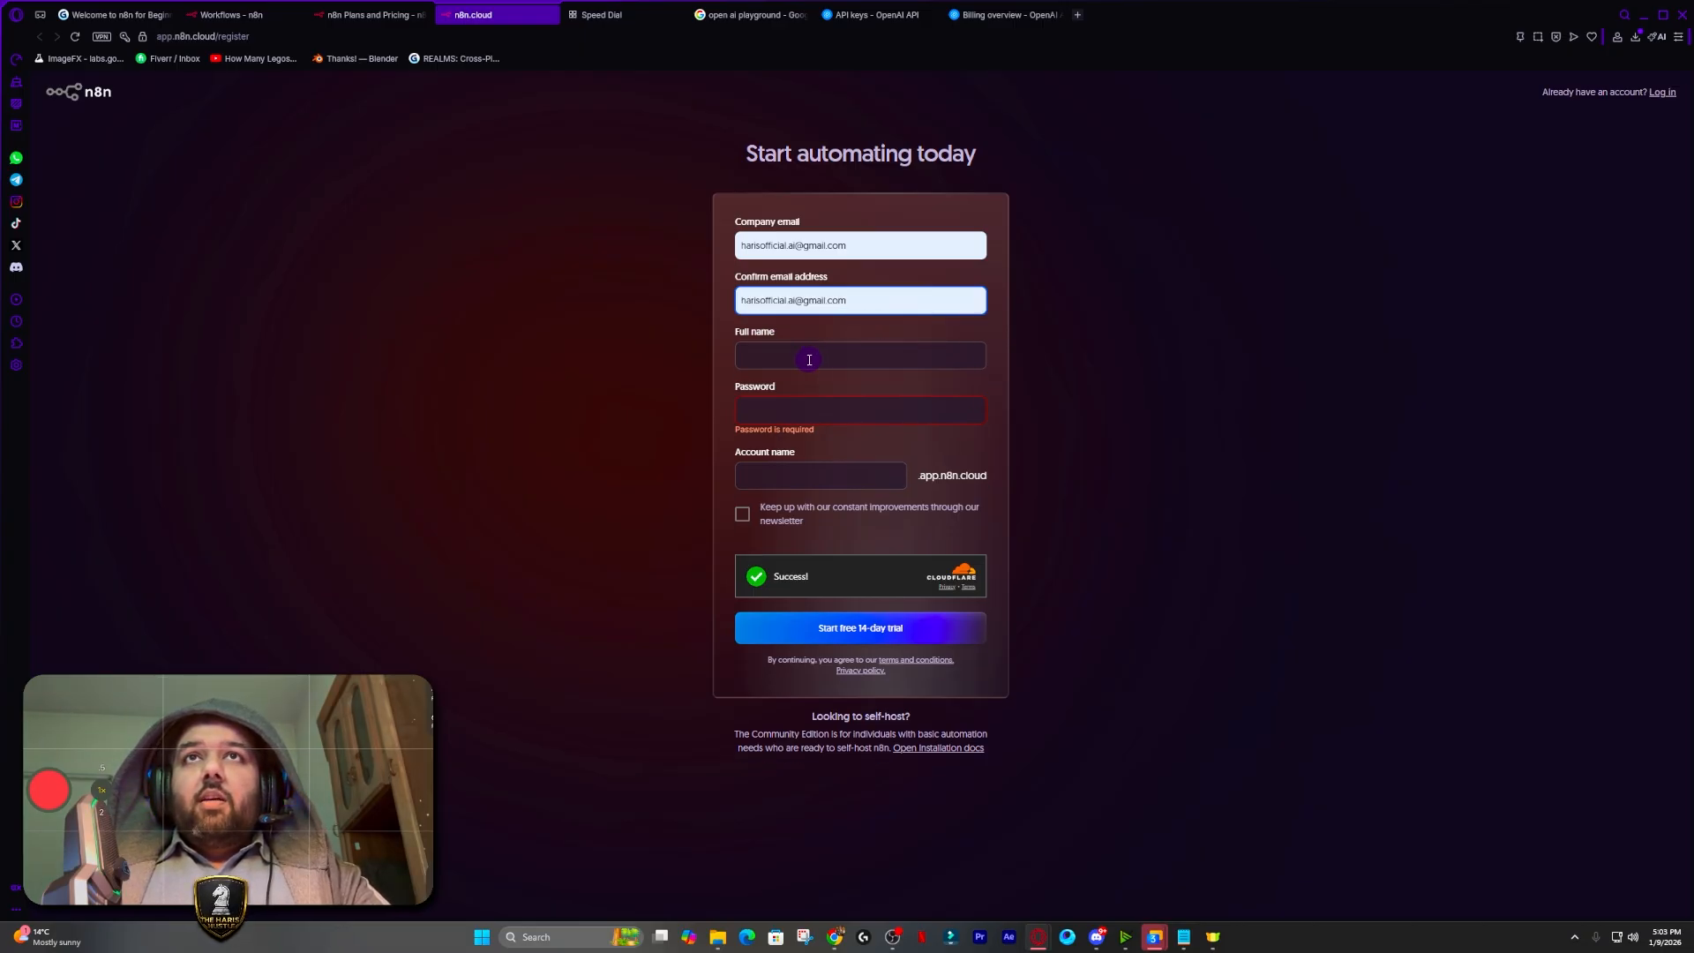
Enter the full name, a password and an account name, then start the free 14-day trial
left_click(809, 359)
left_click(817, 387)
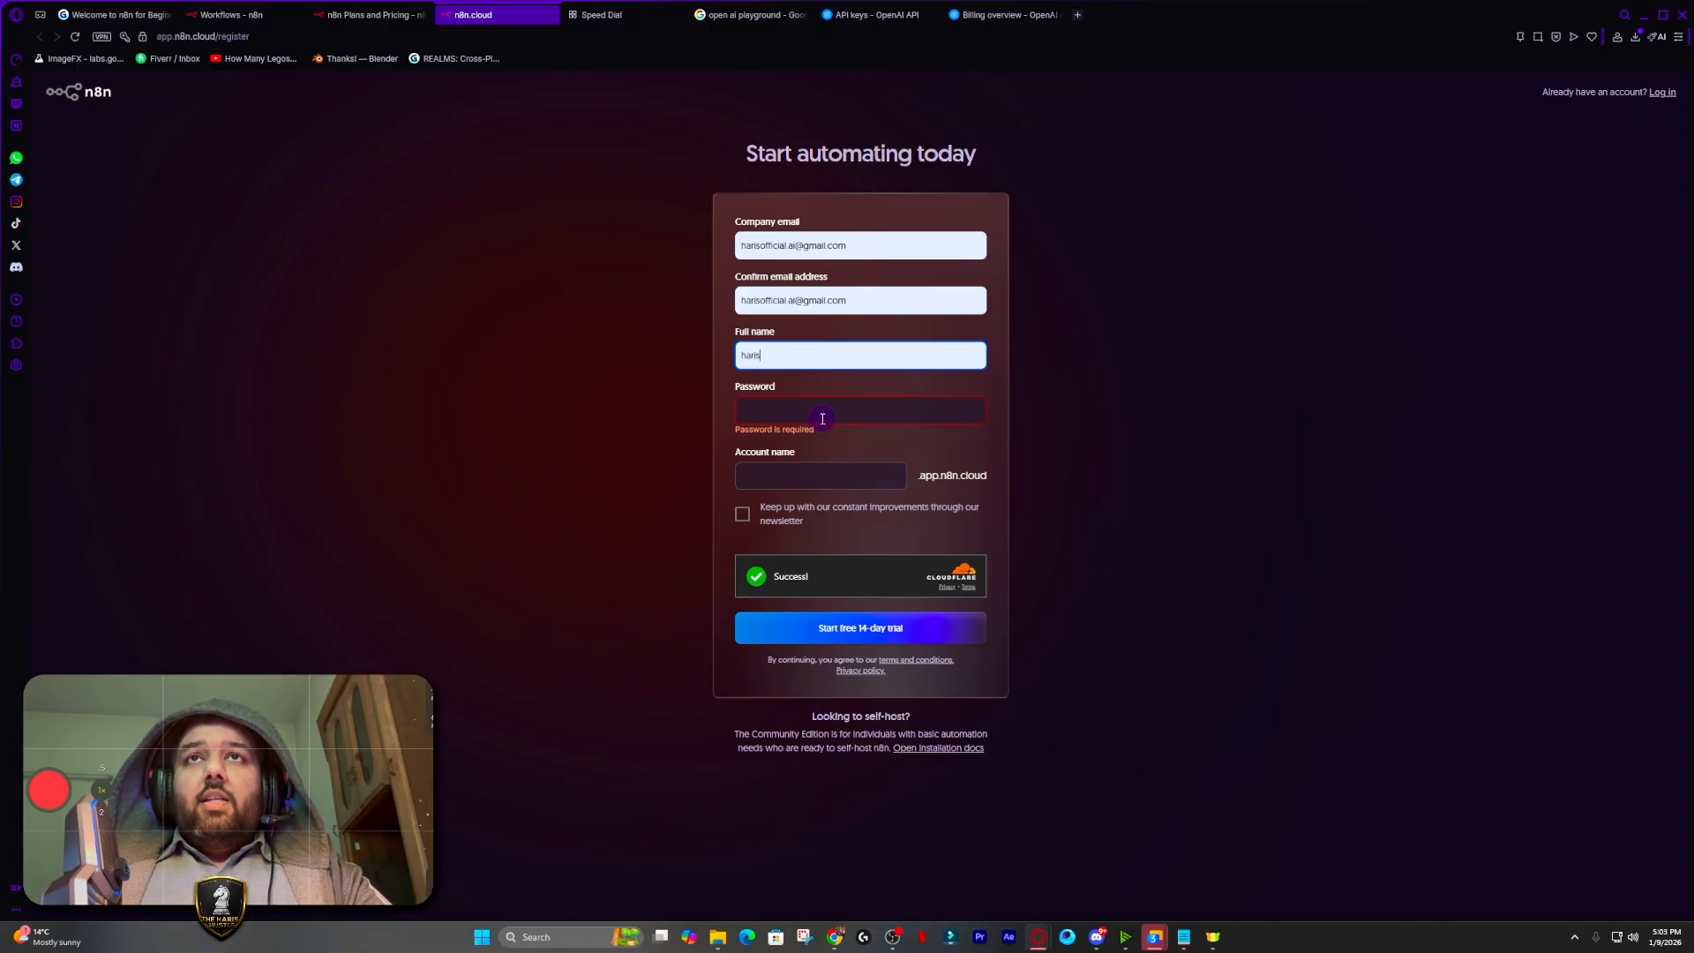
left_click(822, 418)
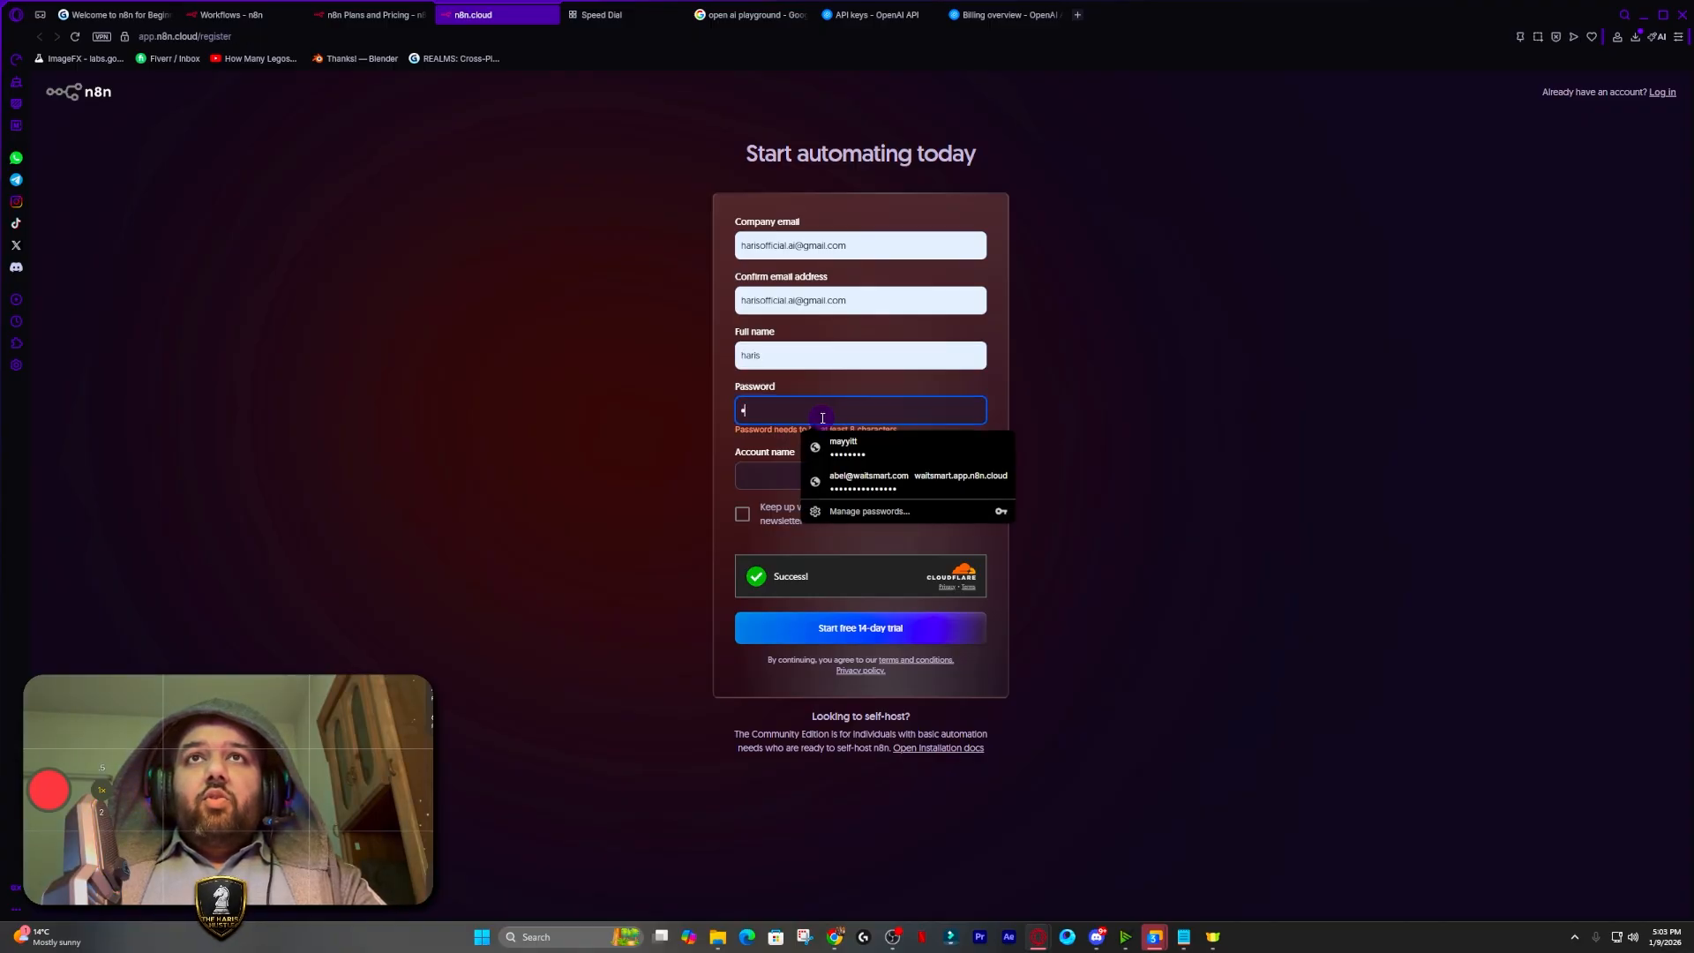
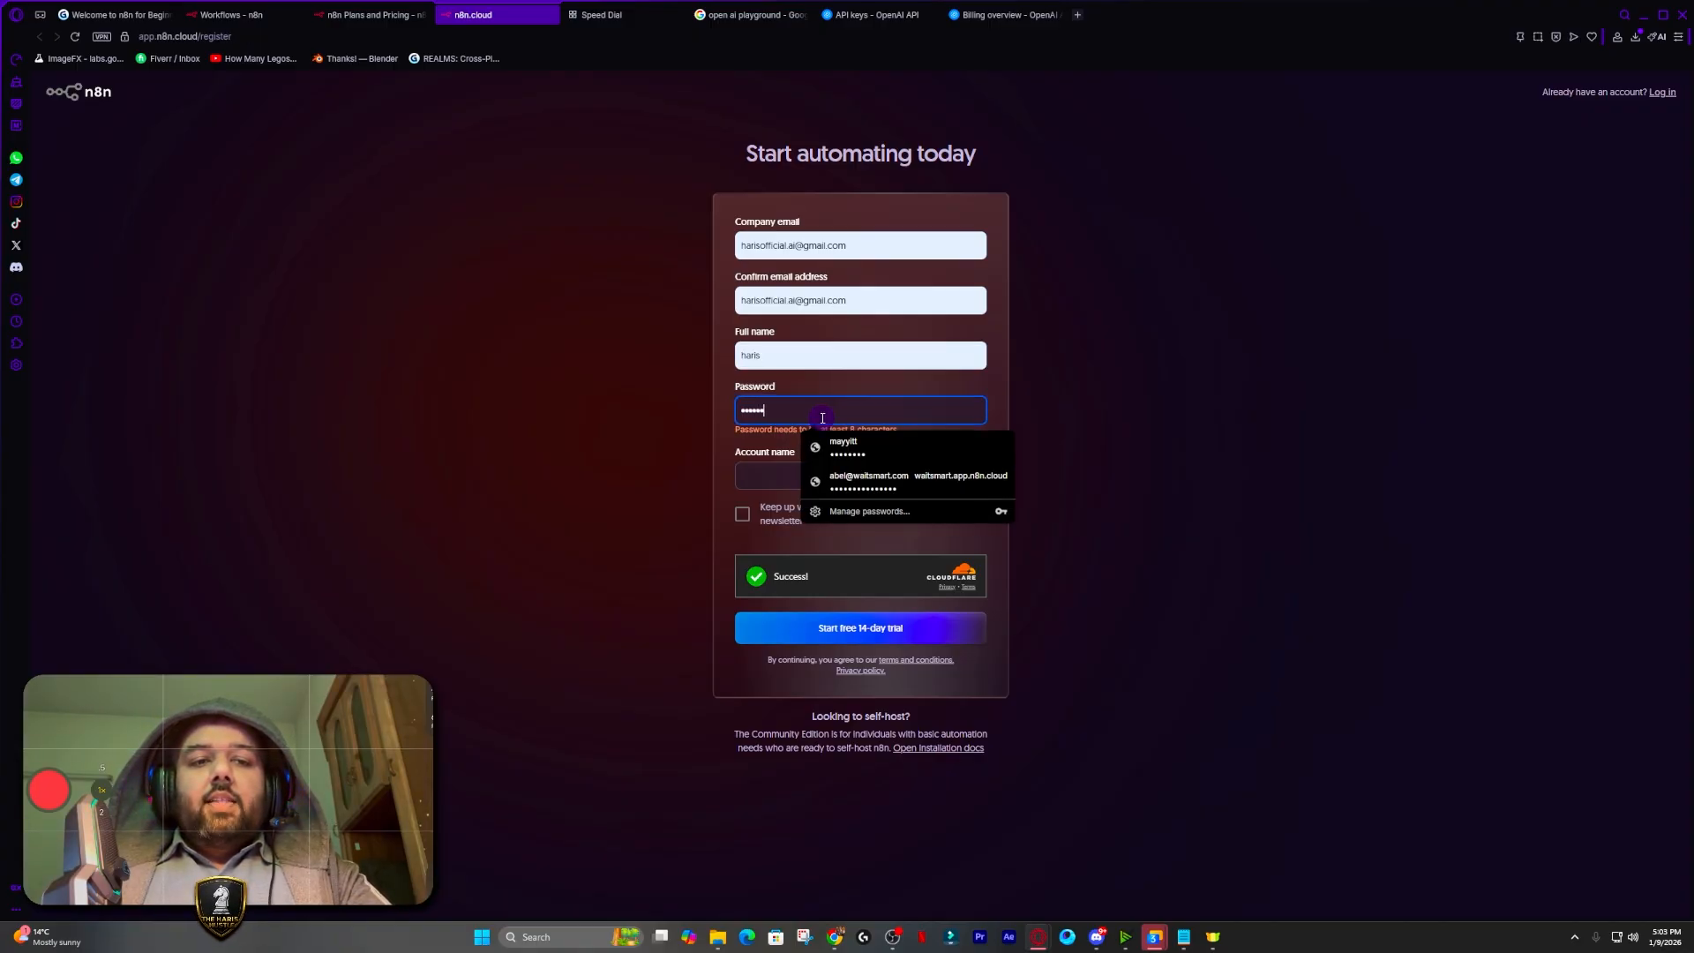
left_click(814, 469)
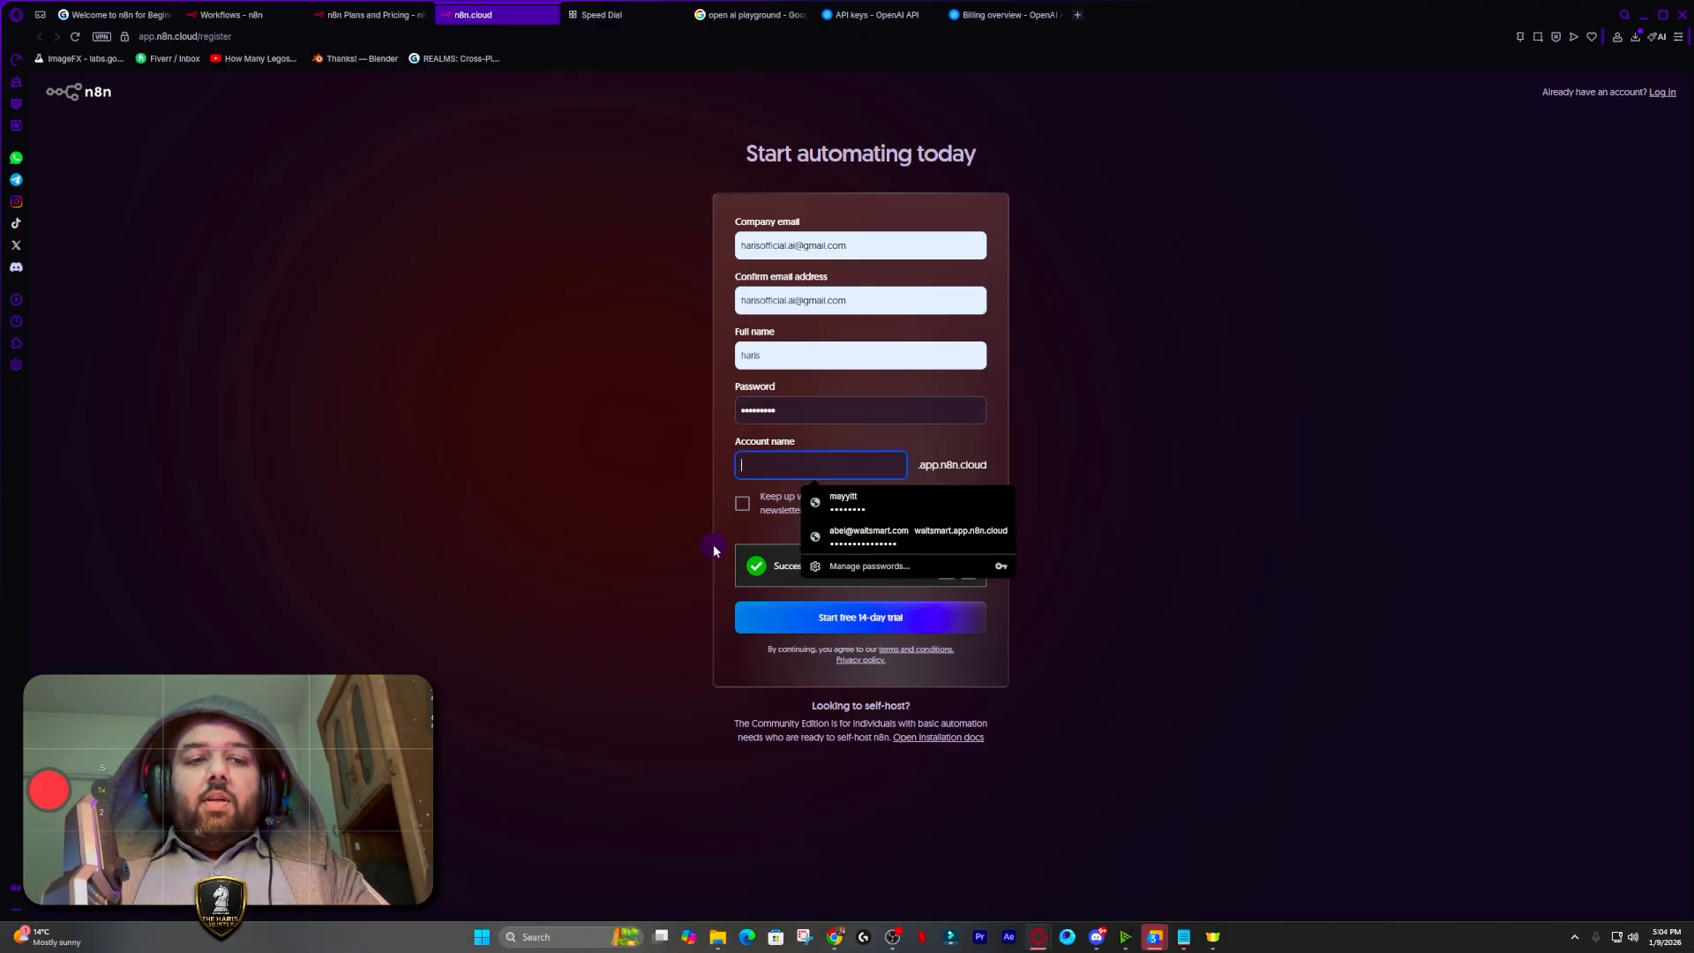
type("harisai-1")
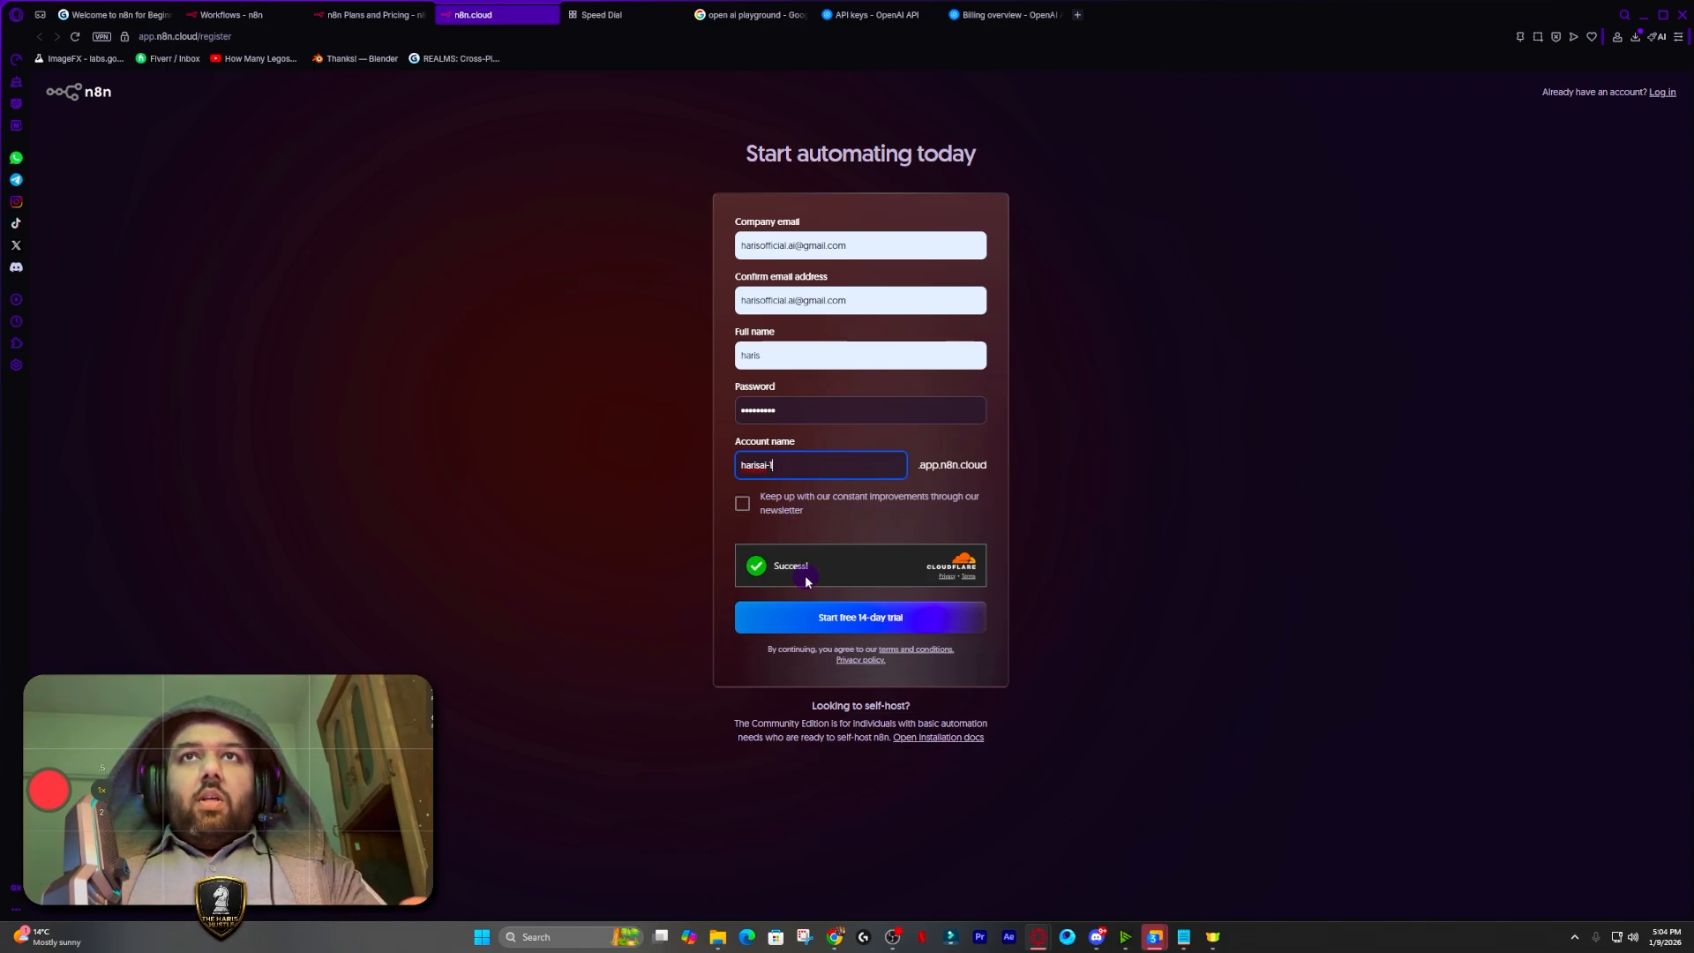
left_click(794, 617)
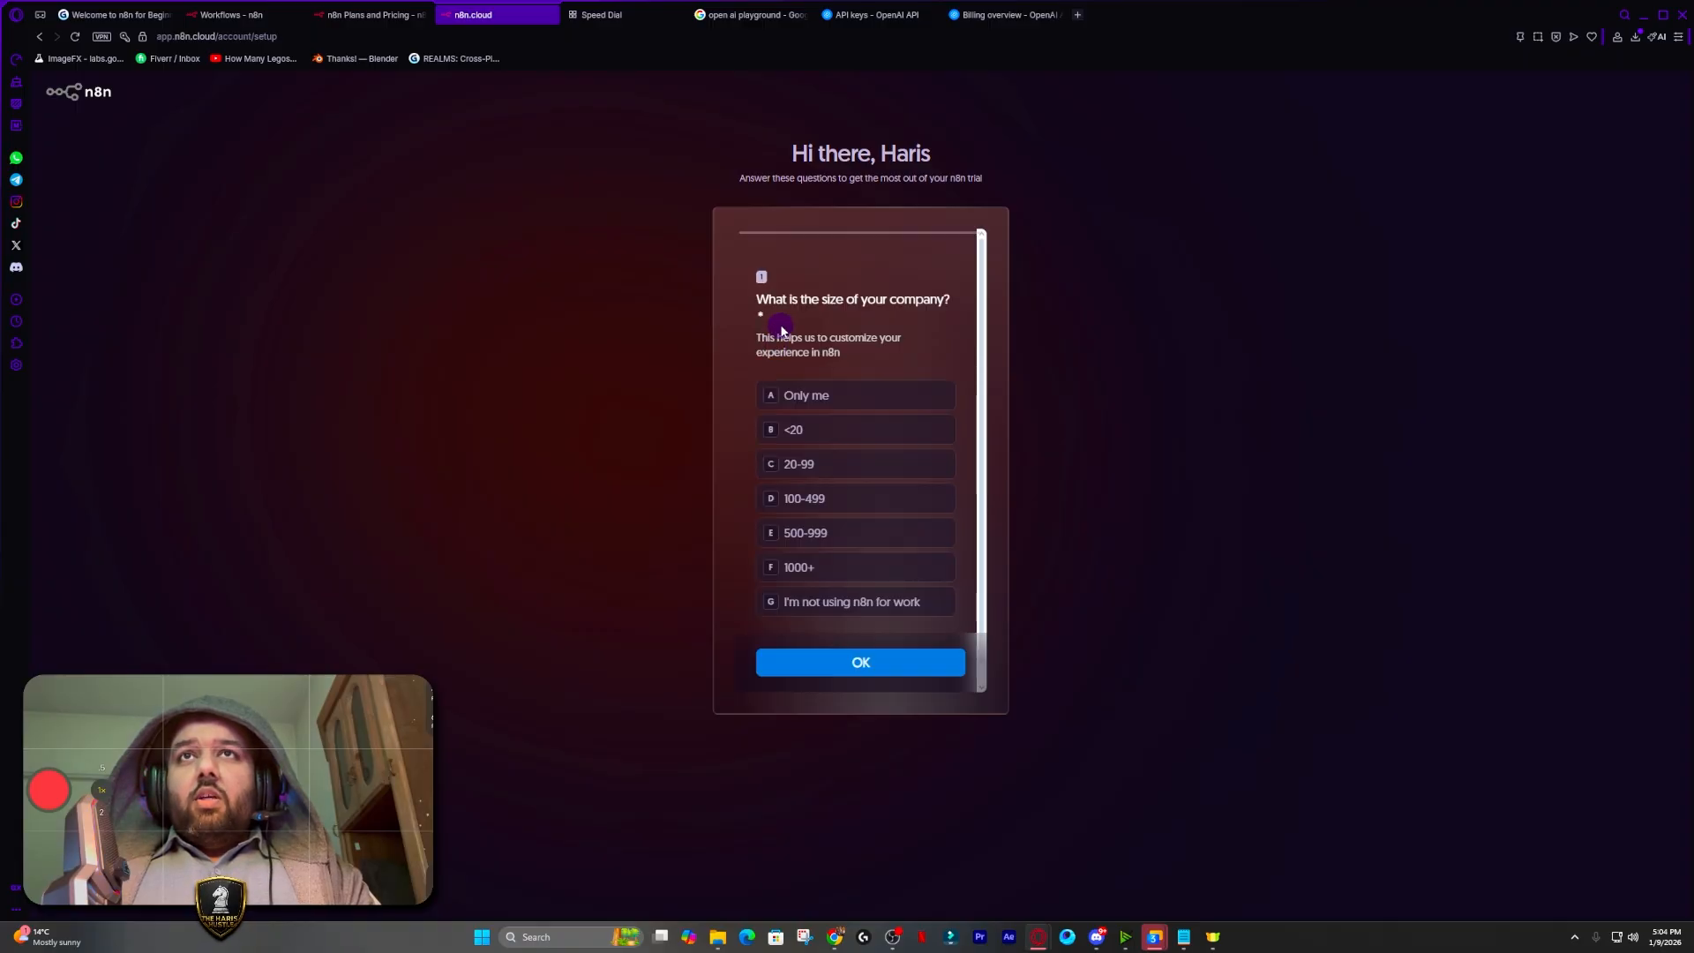
Answer the setup survey with Only me, IT and Ecommerce, and skip inviting team members
left_click(856, 398)
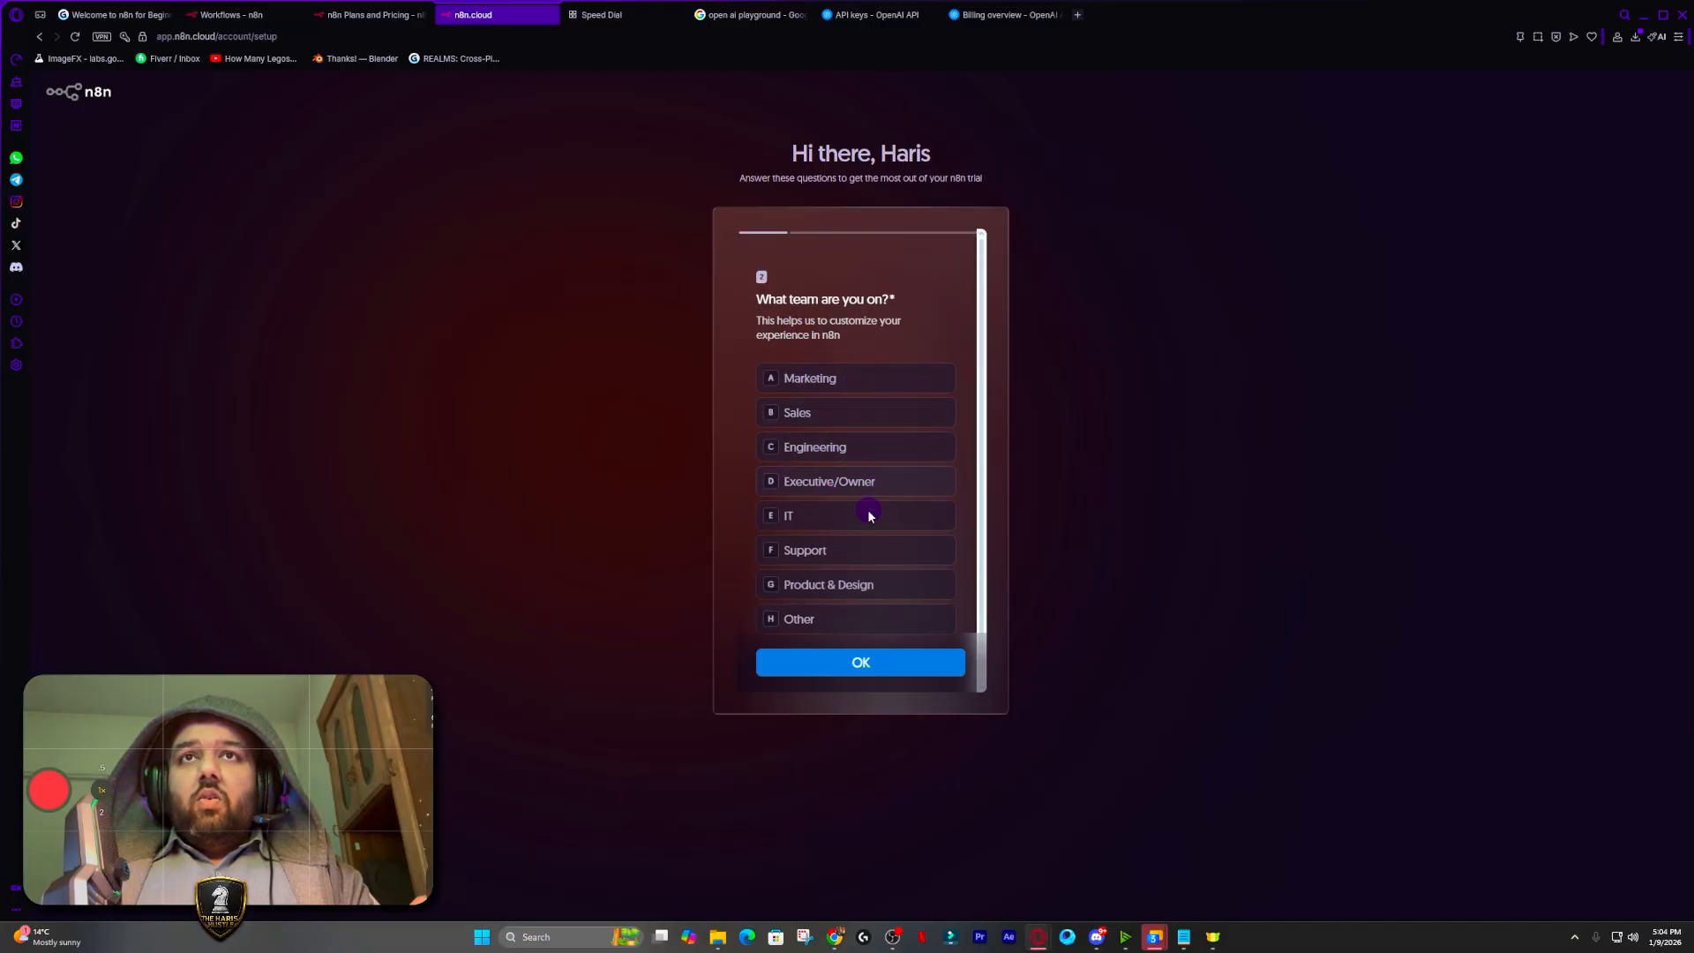
left_click(811, 530)
left_click(861, 663)
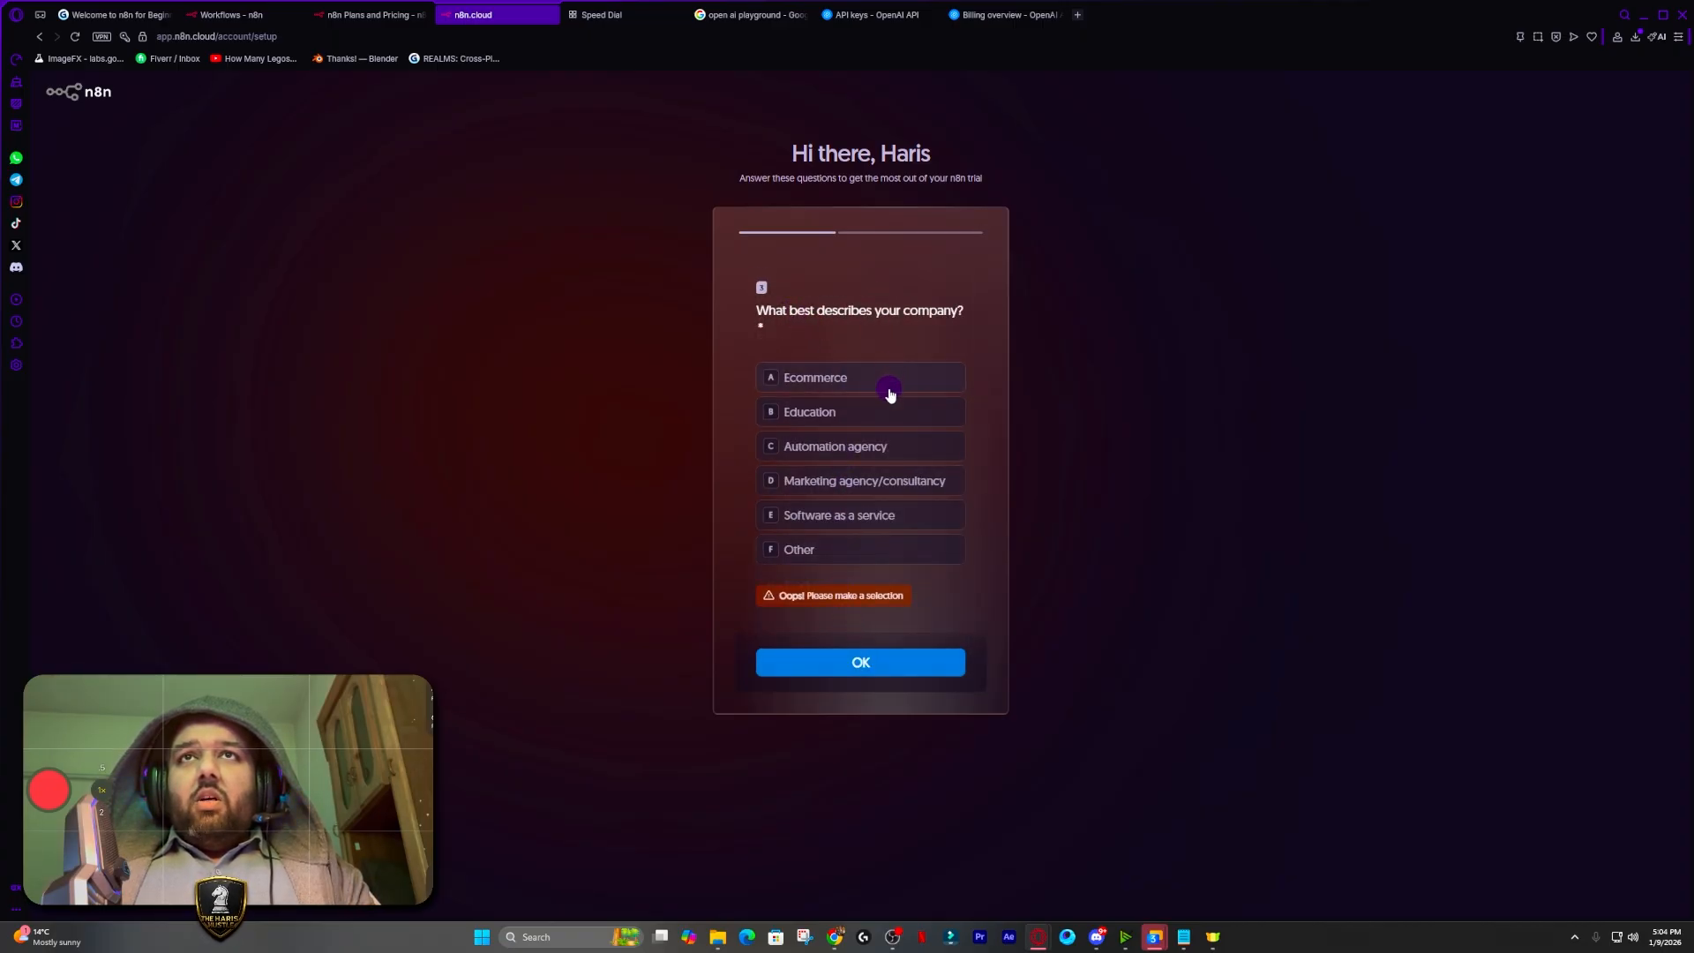
left_click(889, 384)
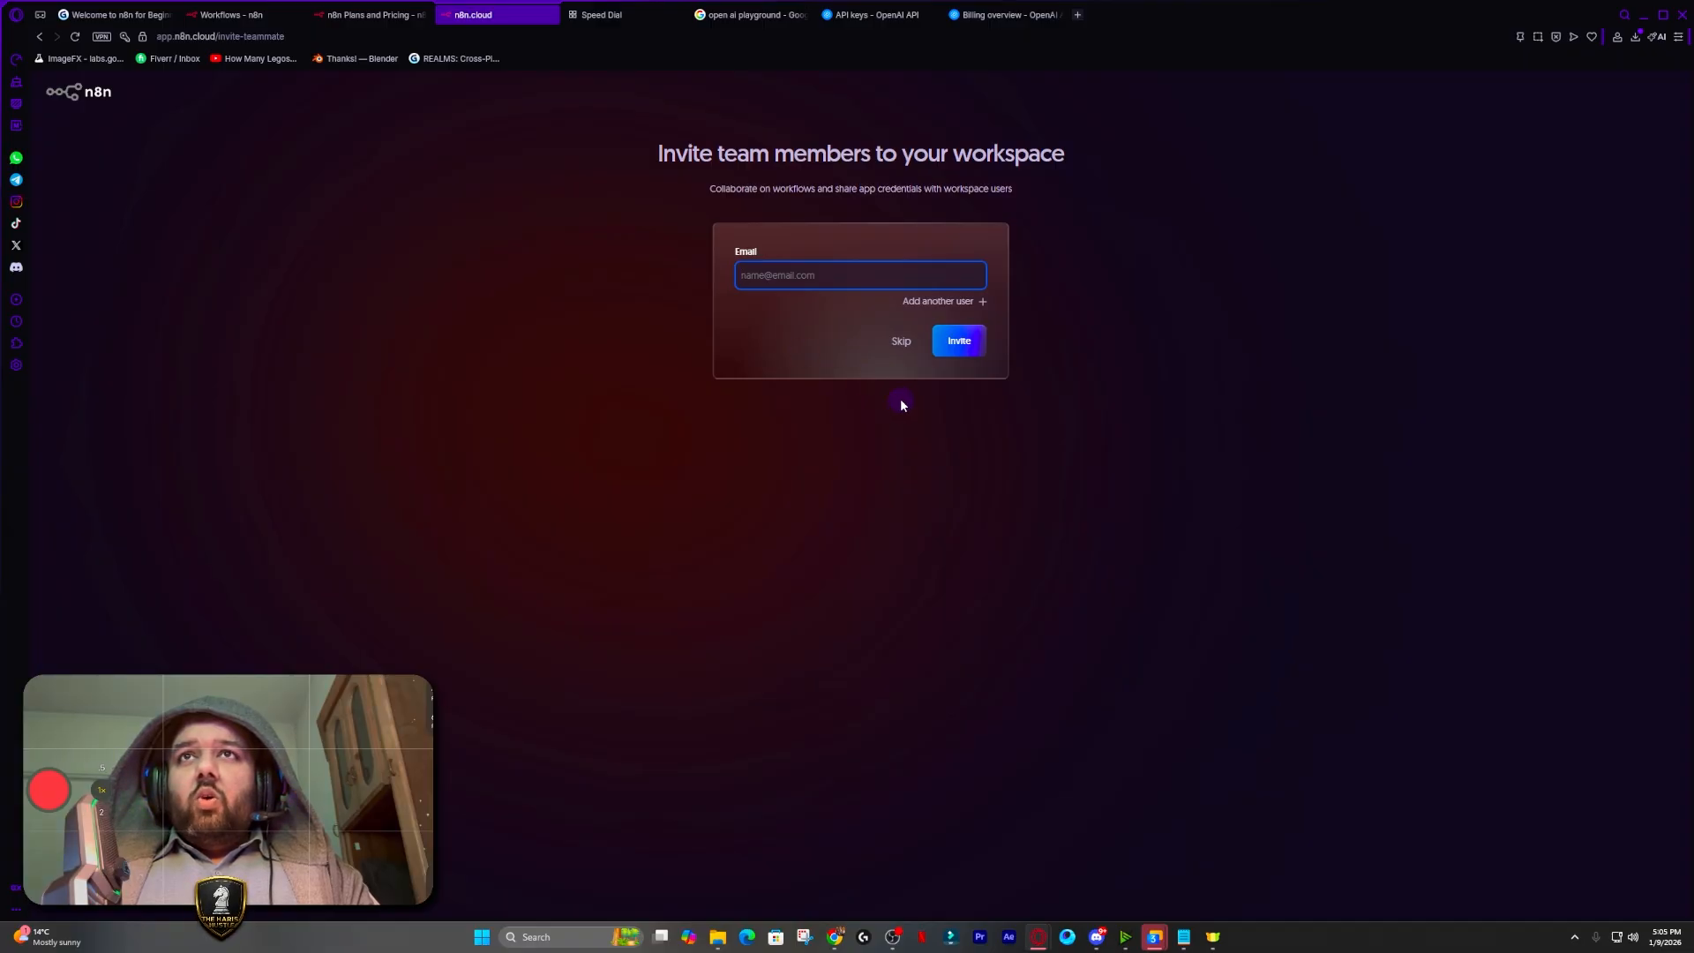
left_click(901, 343)
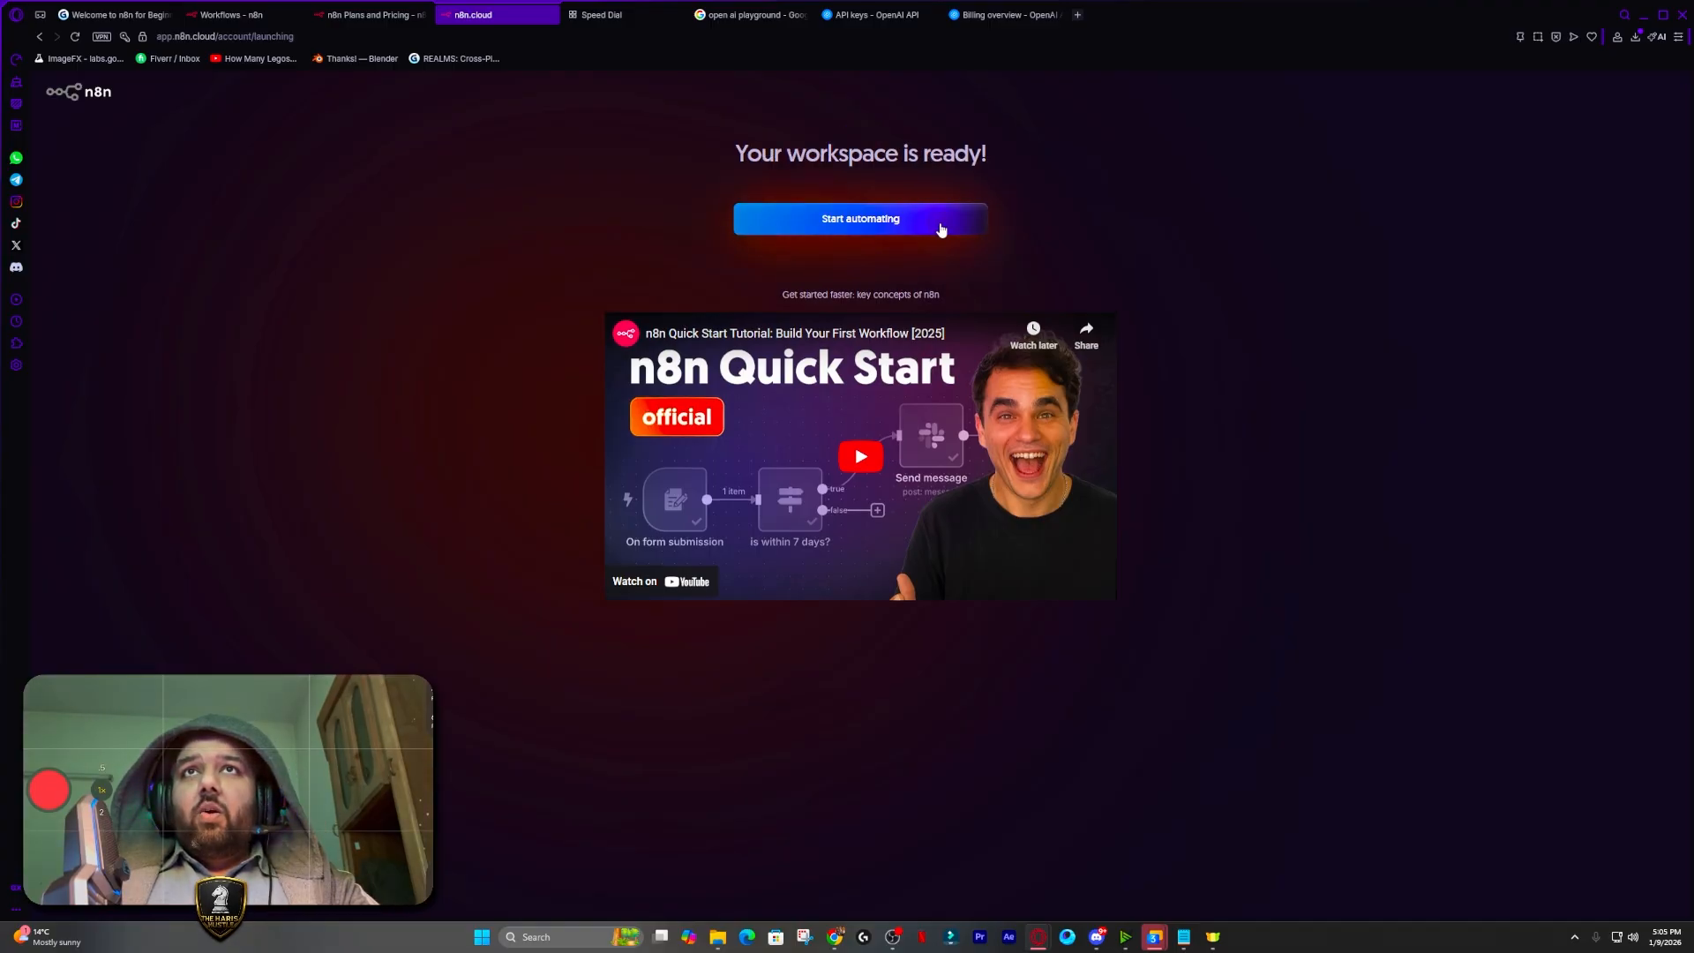
Enter the ready workspace and start a blank workflow from scratch
left_click(941, 230)
left_click(1035, 442)
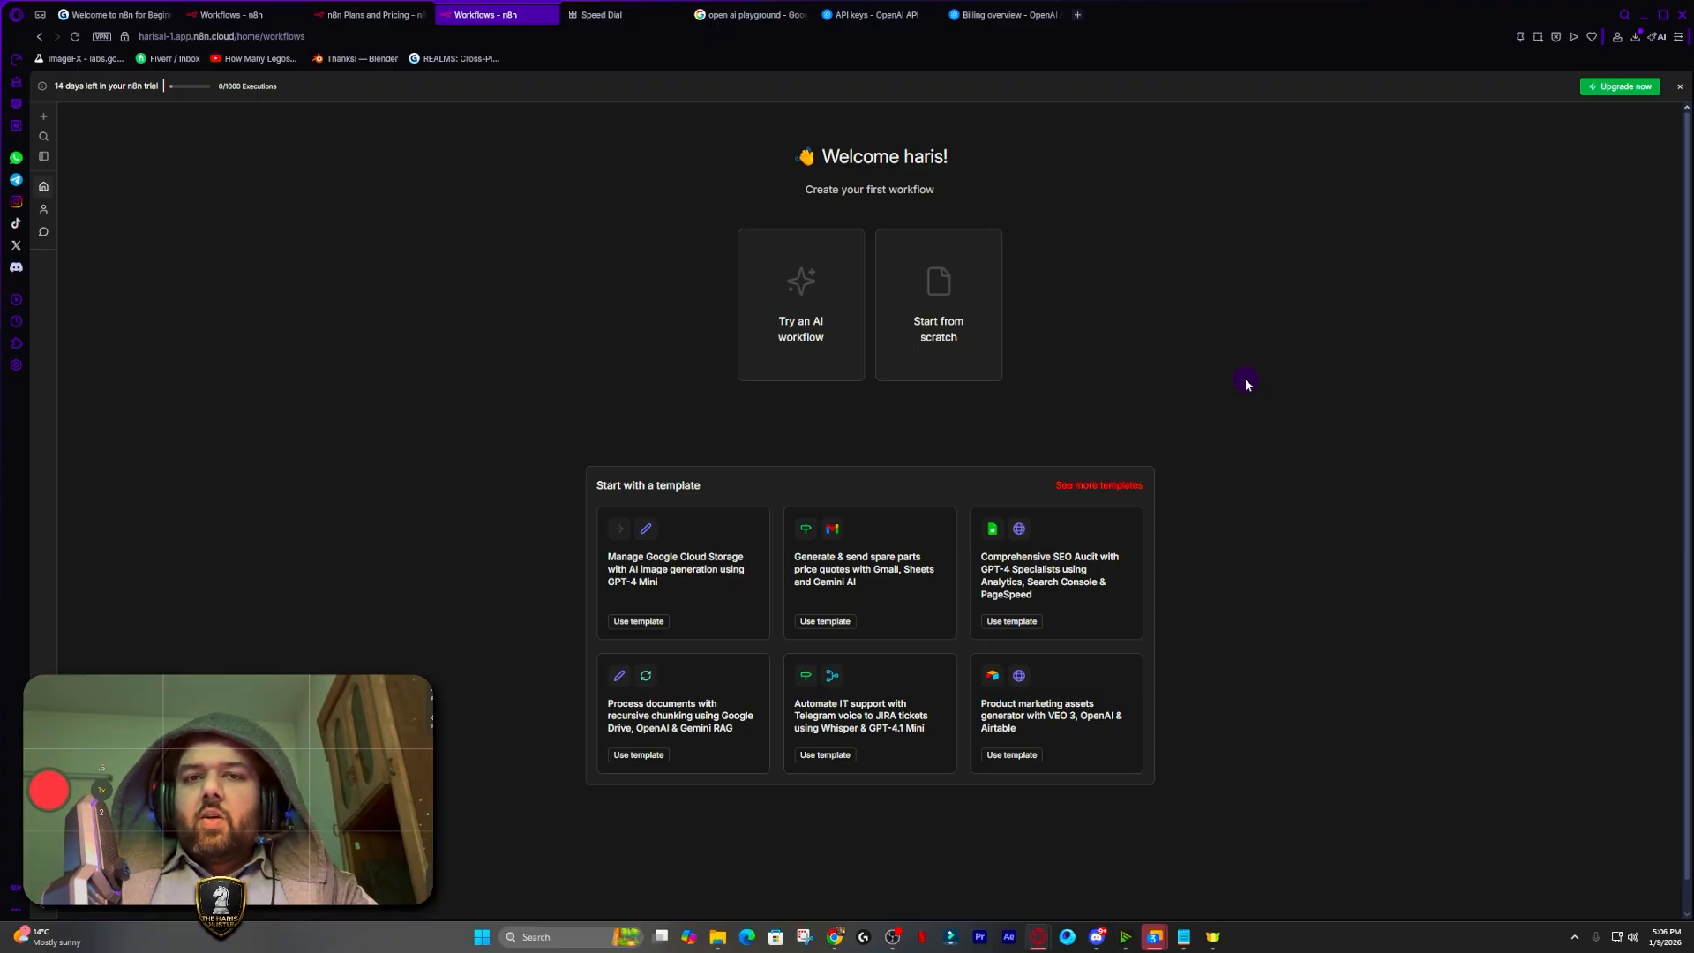
left_click(942, 355)
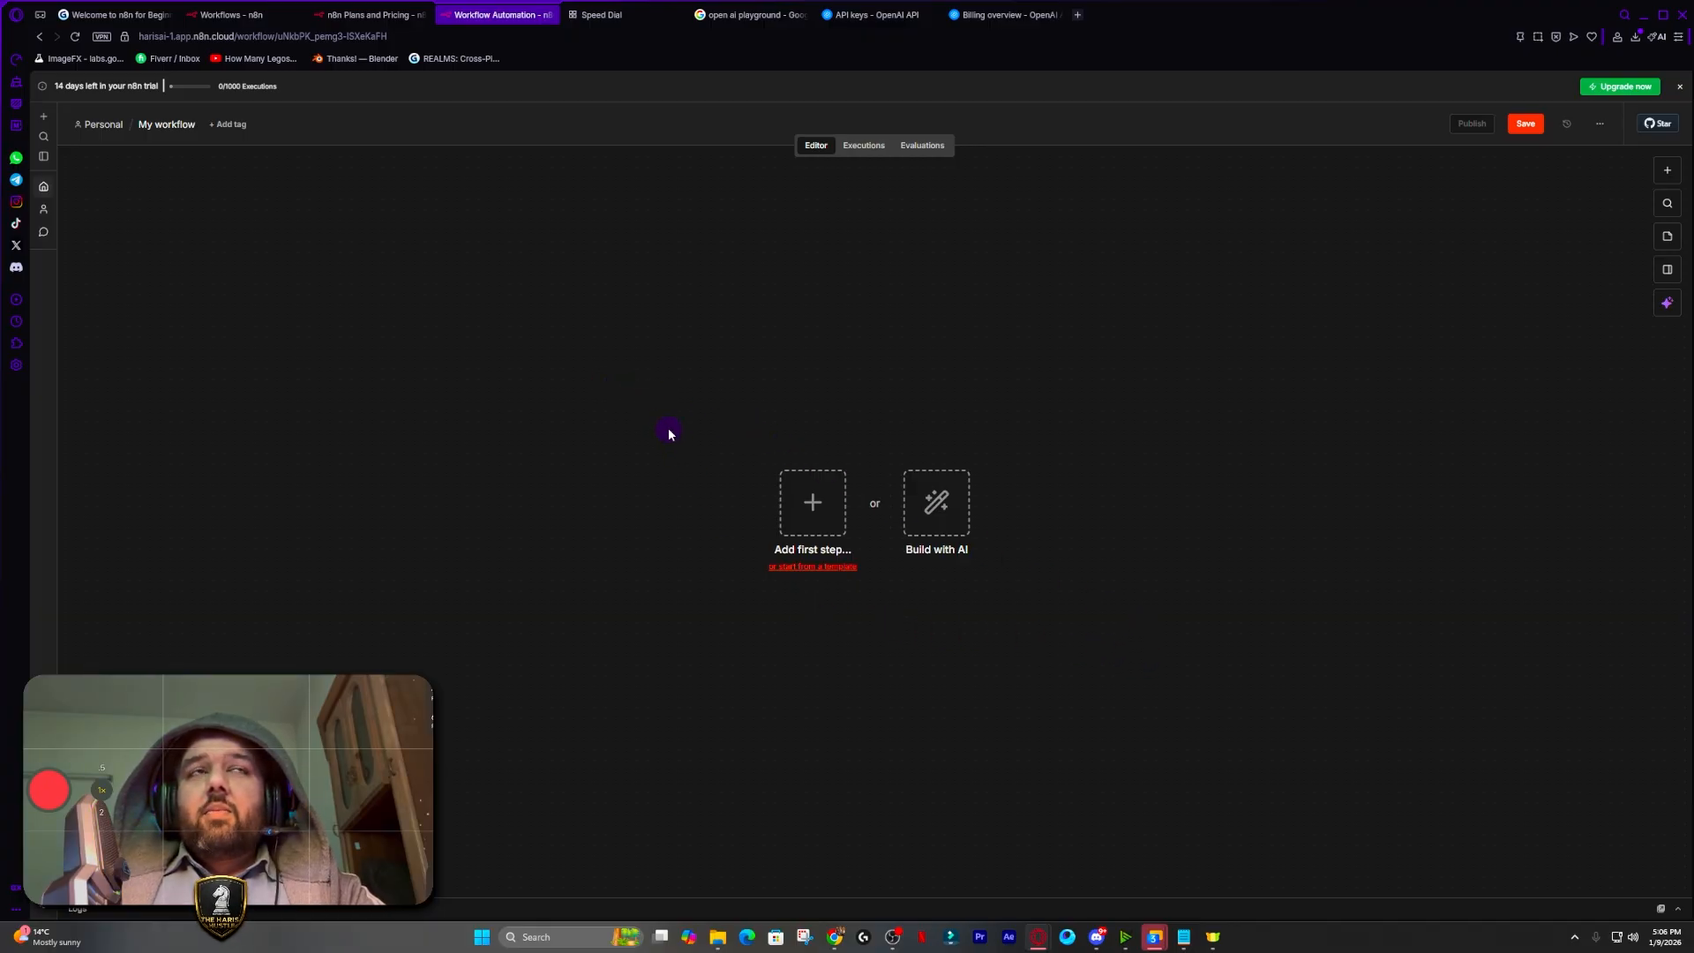
Add a Chat Trigger as the workflow's first step
left_click(1665, 173)
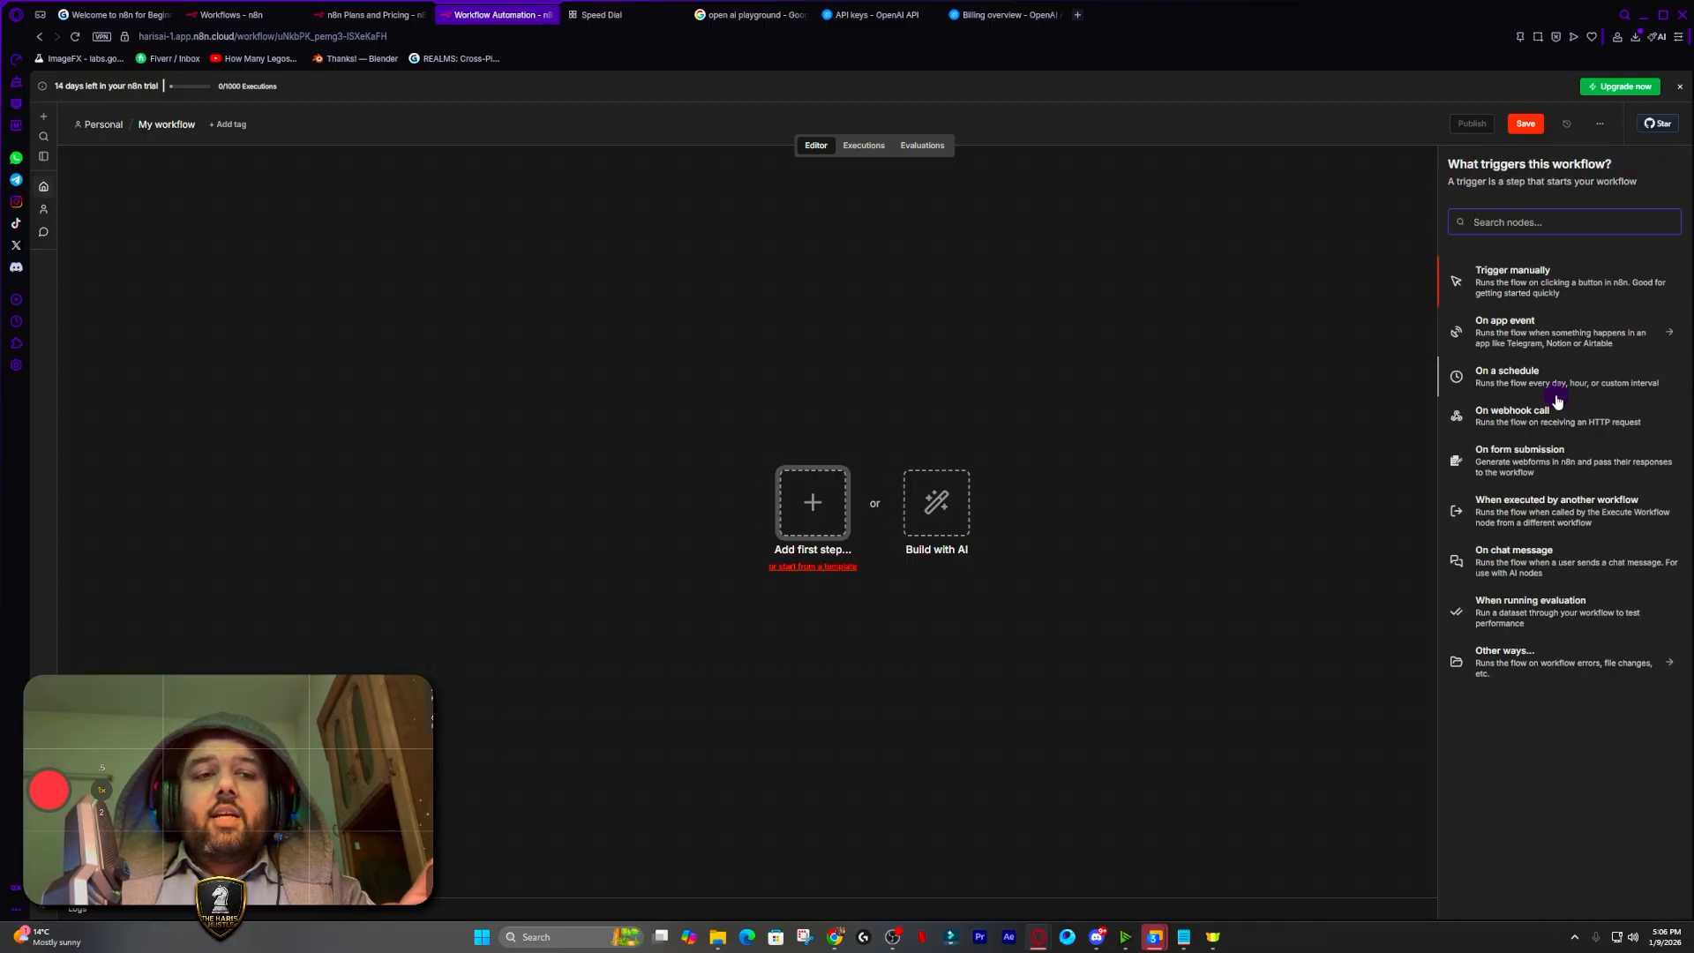
type("ch")
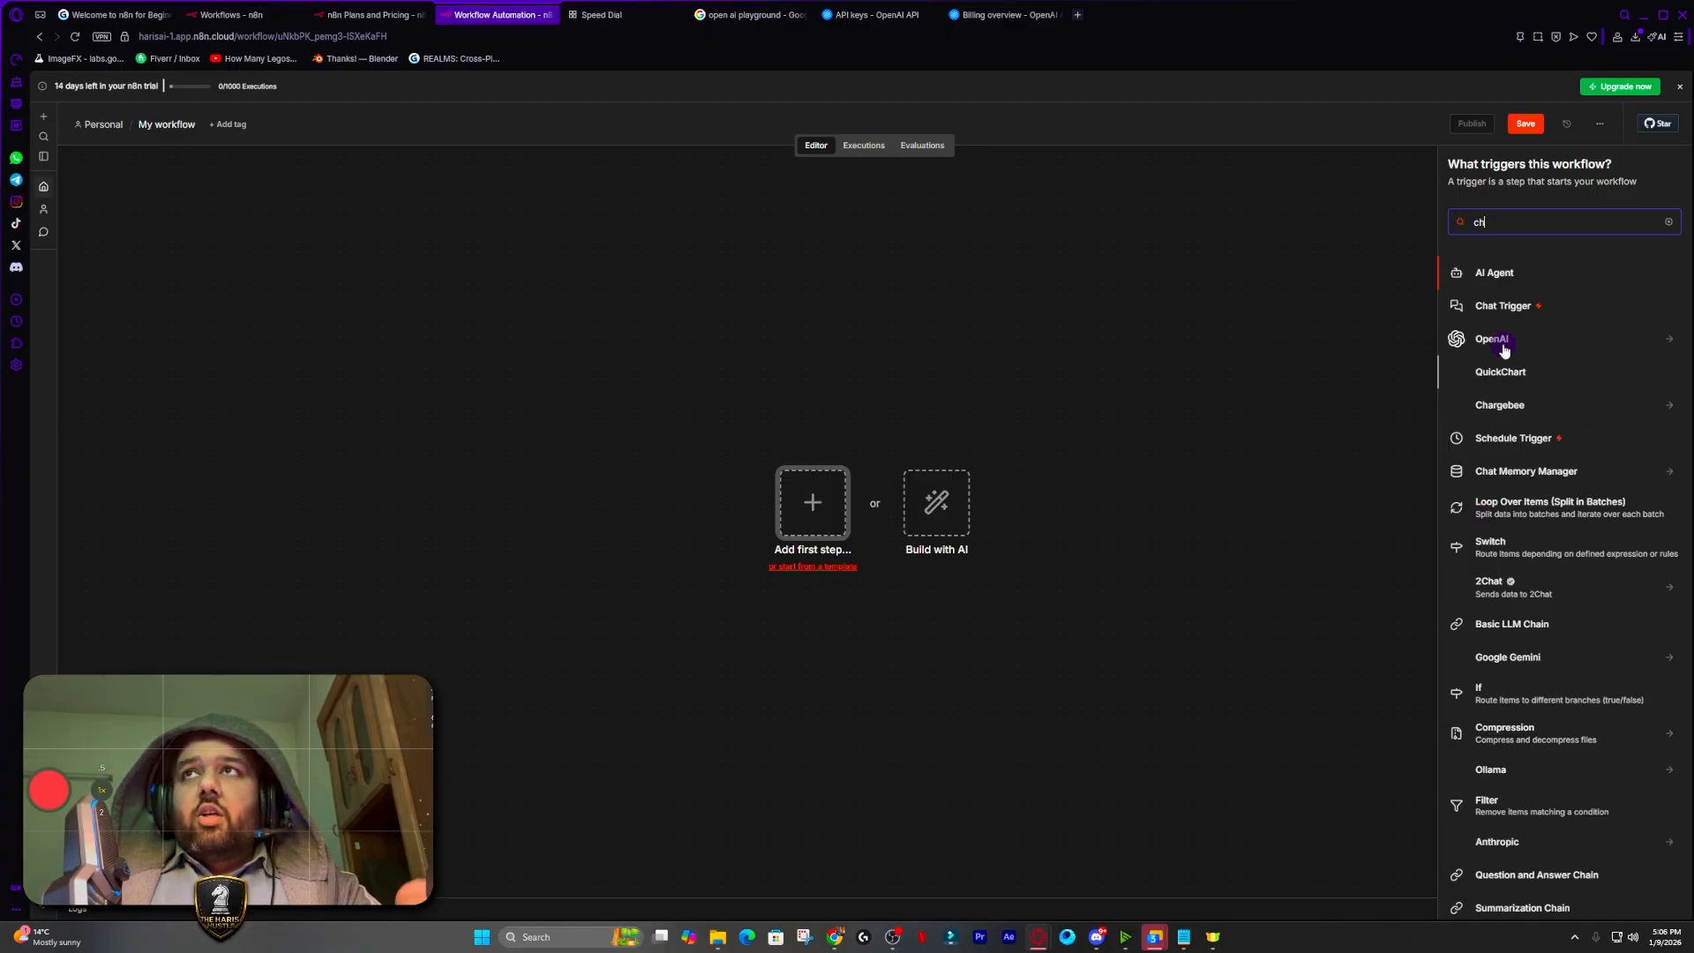
left_click(1576, 310)
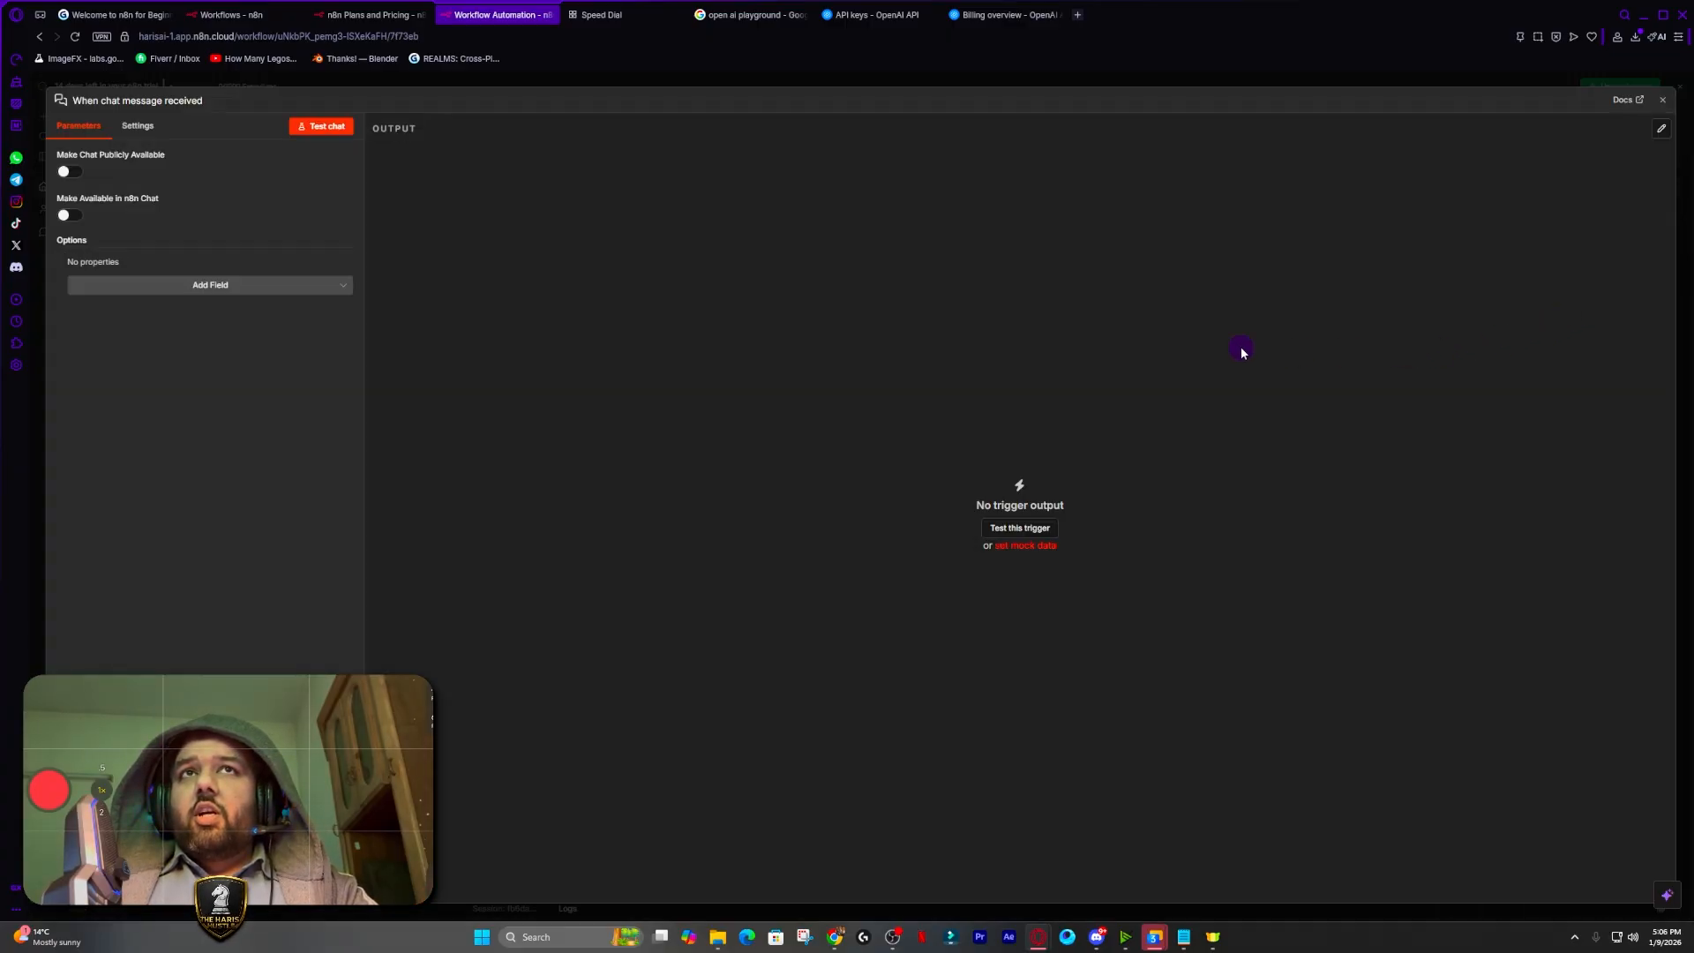
key("Escape")
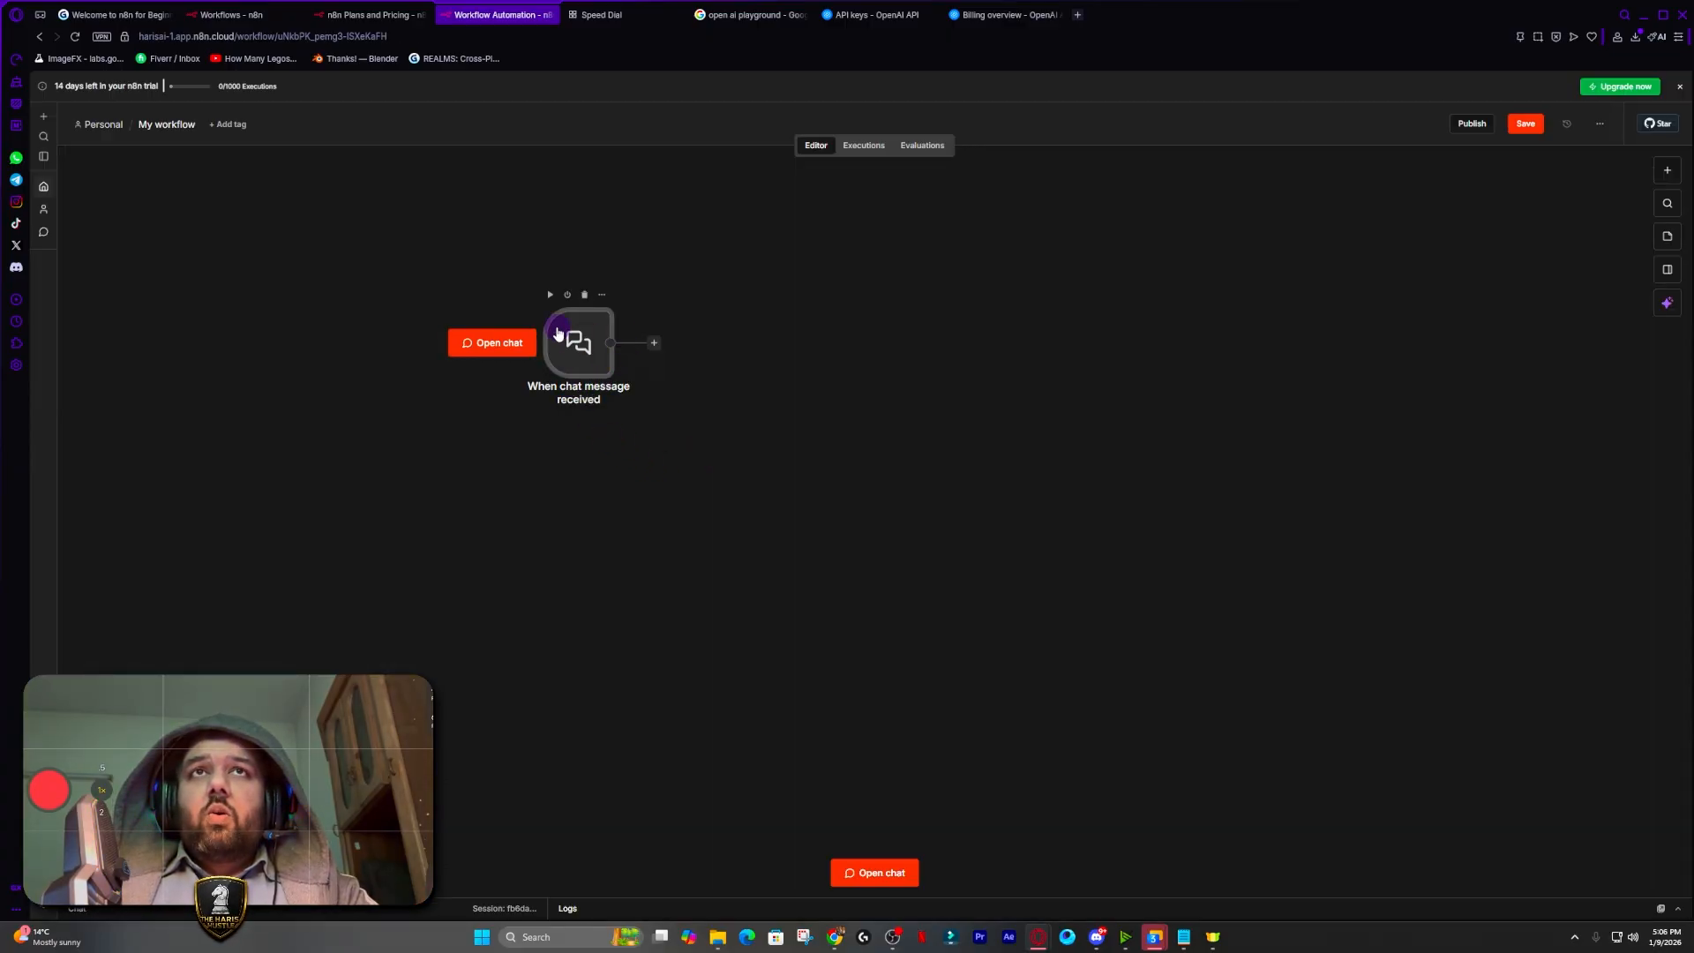
Send 'hy' in the test chat, then move the trigger node down and left
left_click(899, 878)
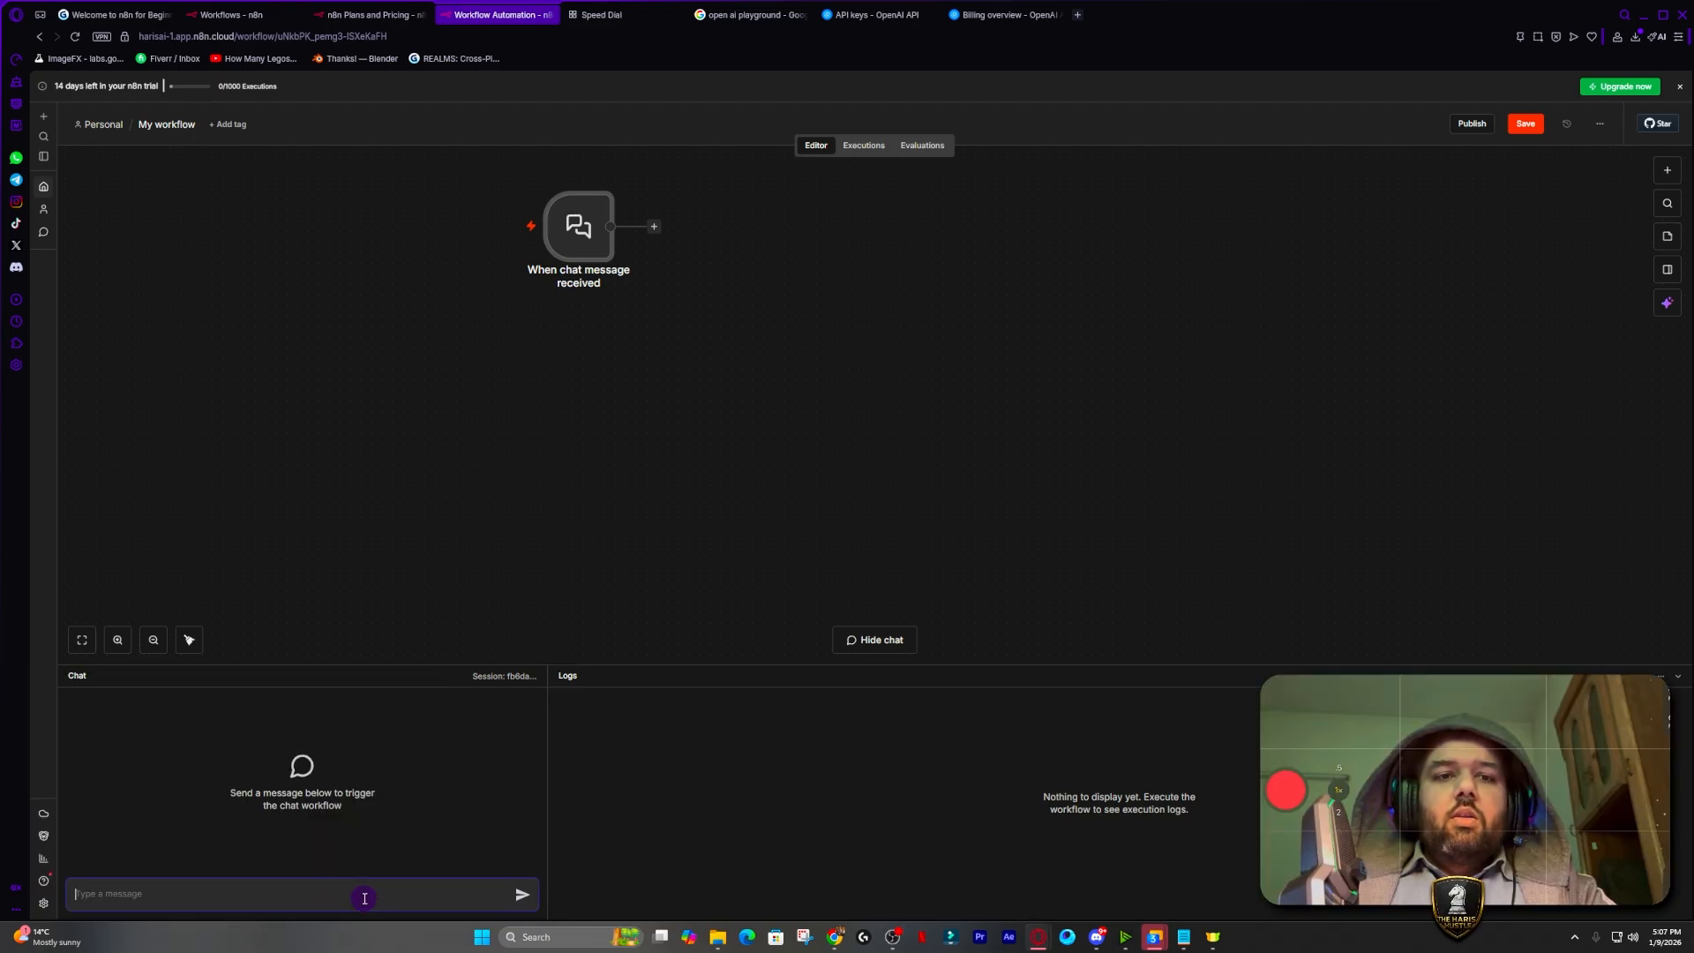
type("hy")
key("Return")
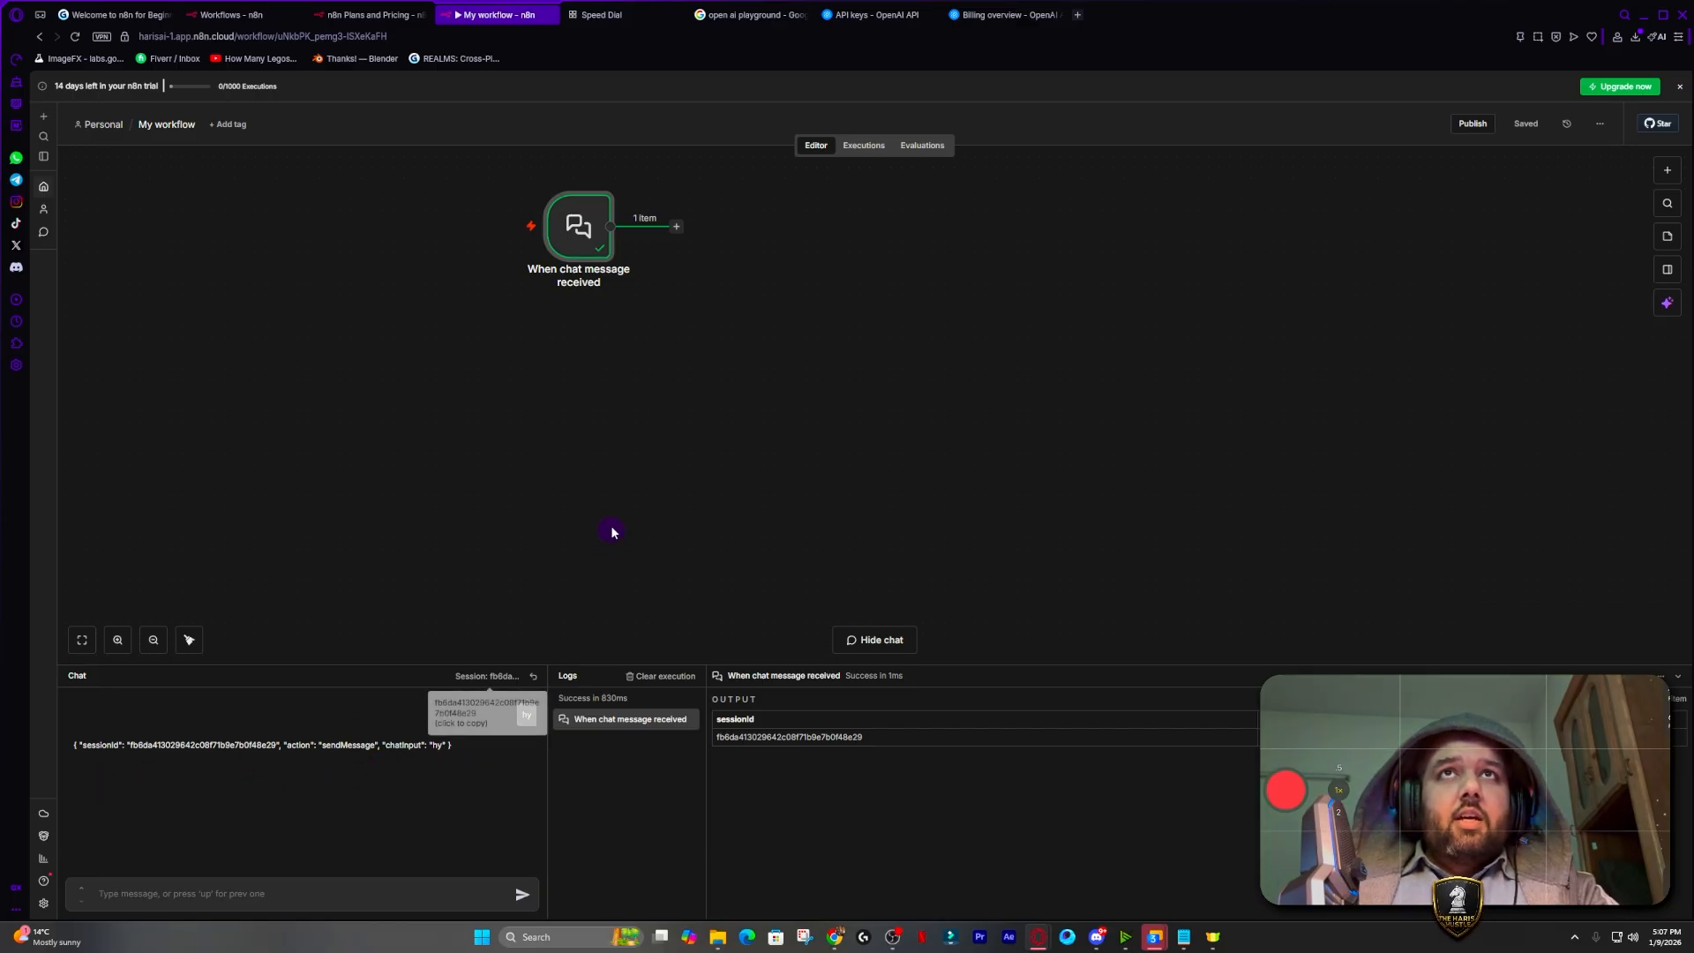
mouse_move(579, 240)
left_click_drag(579, 240, 504, 388)
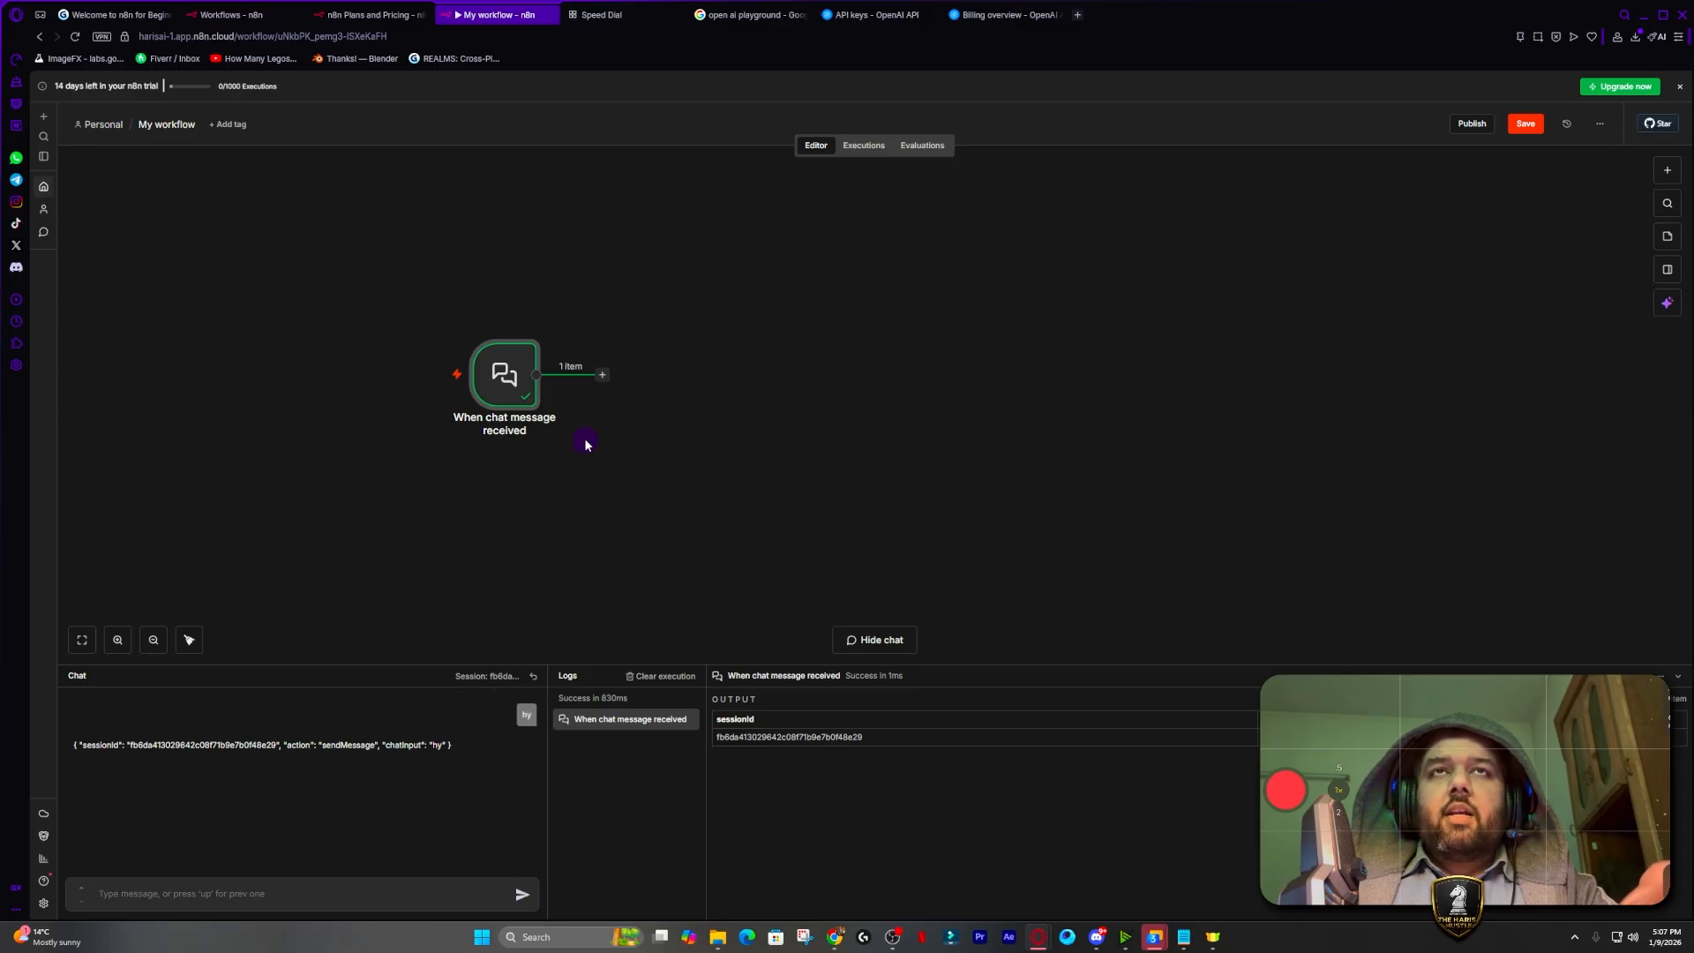
left_click(603, 375)
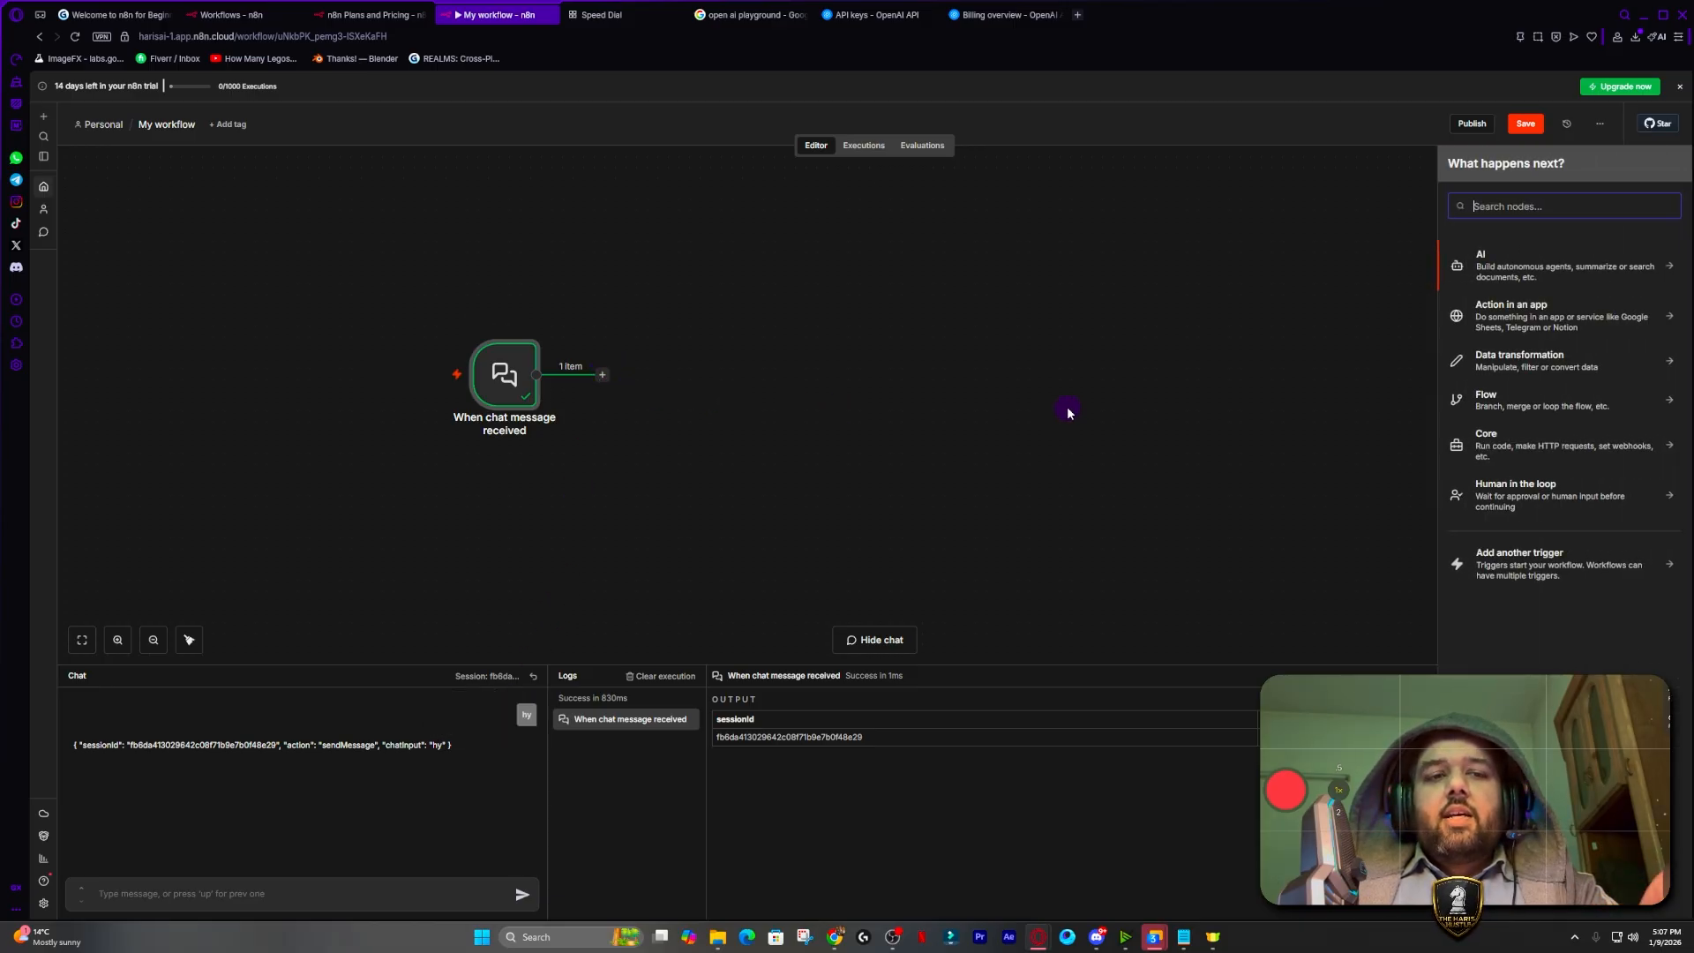
type("ai")
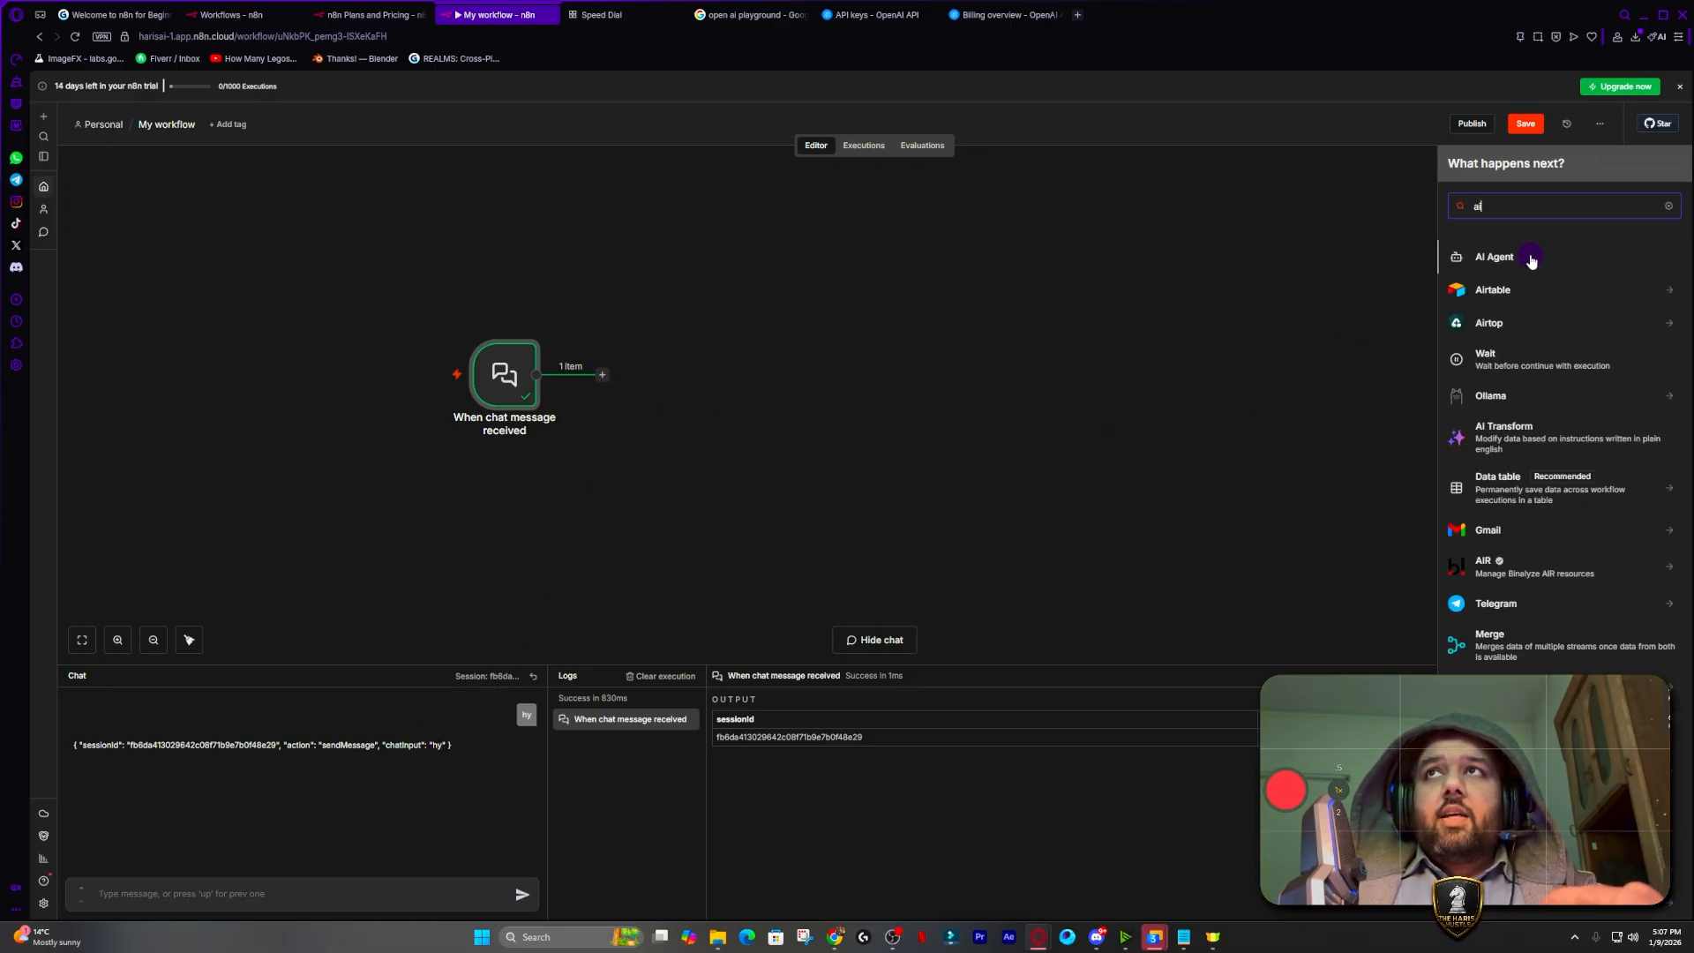
left_click(1542, 258)
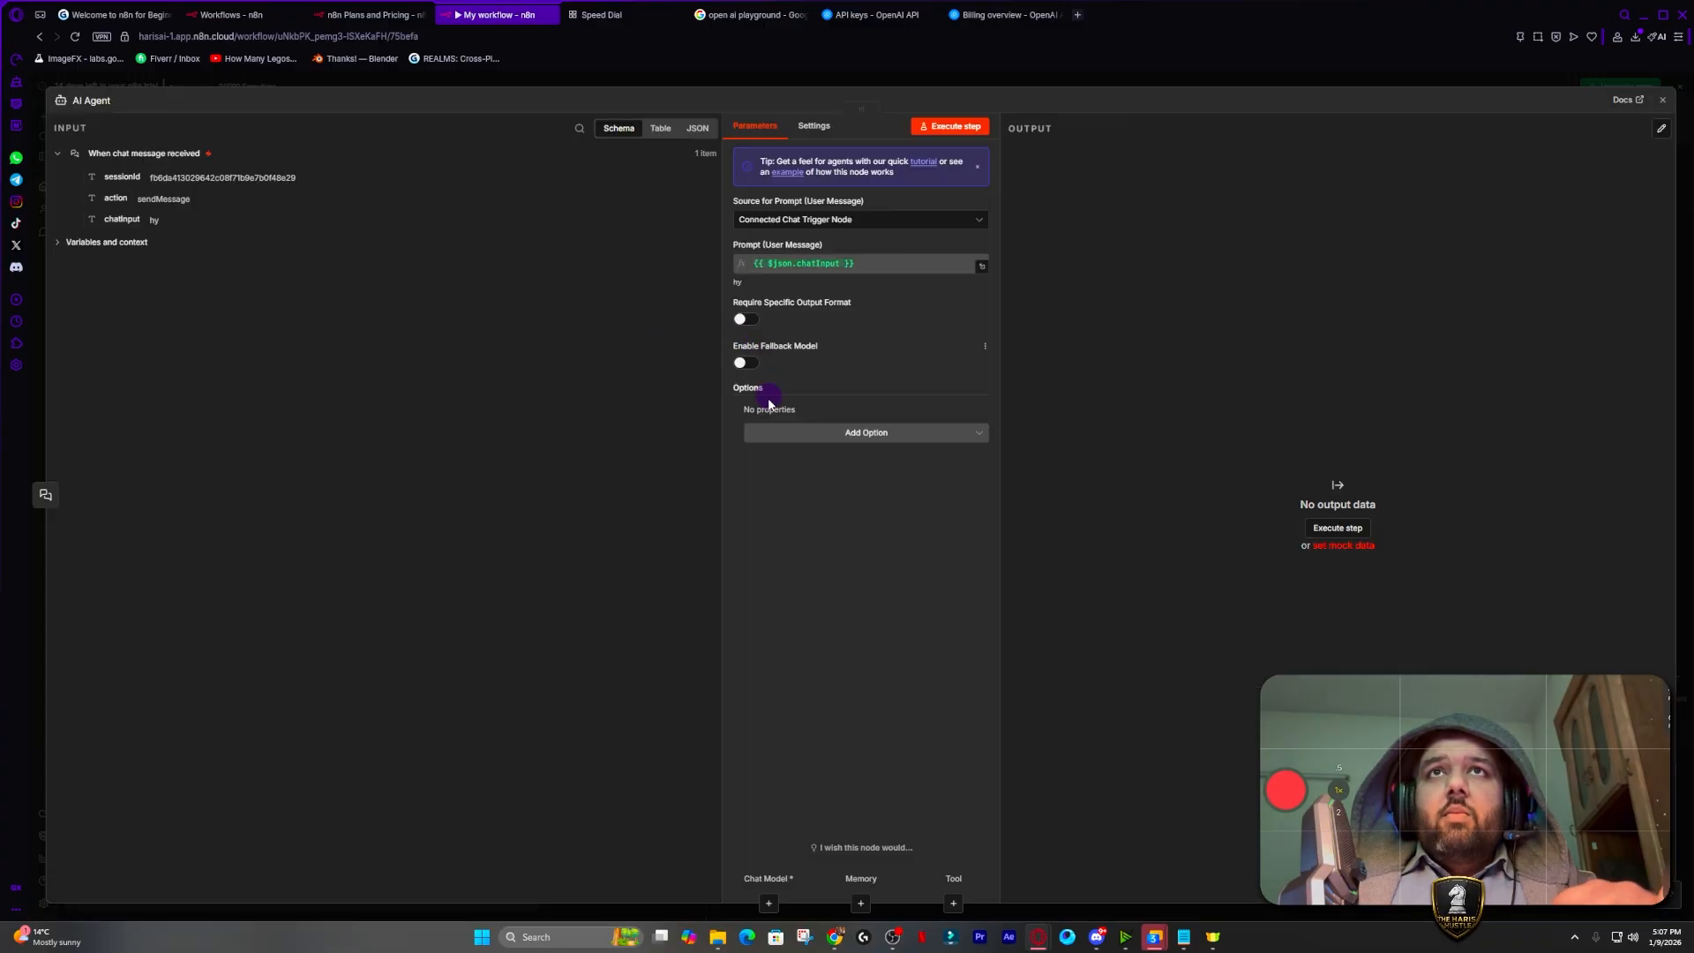
left_click(132, 90)
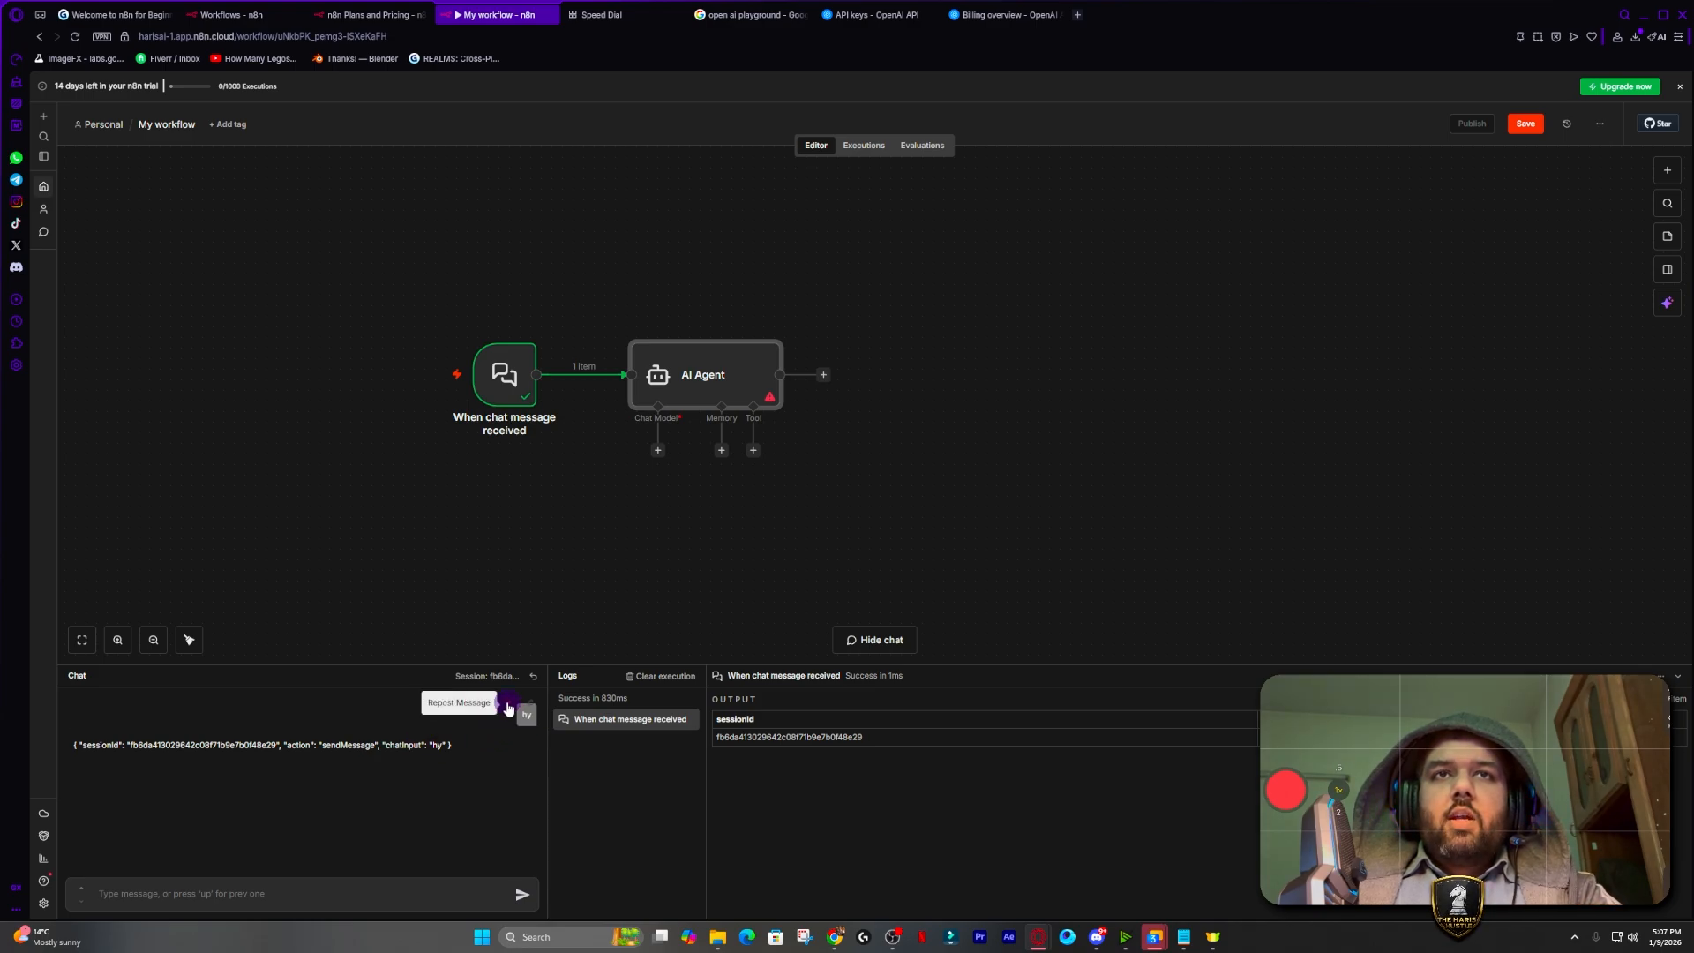
left_click(508, 706)
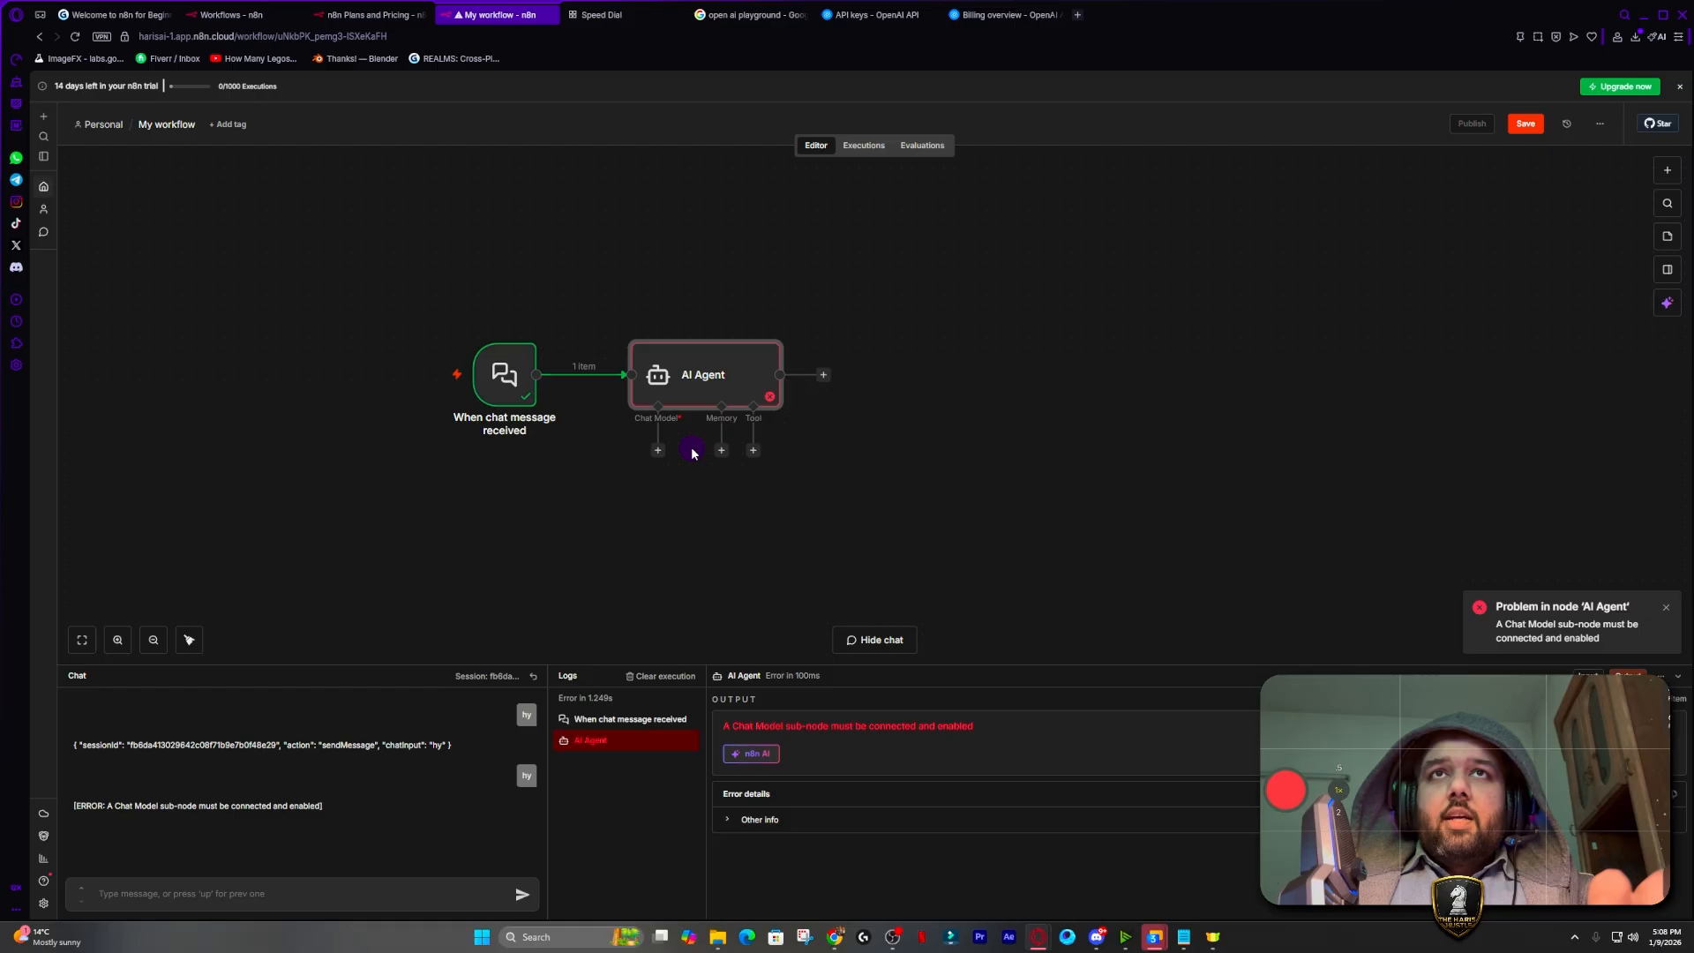
scroll(673, 456, "up", 5)
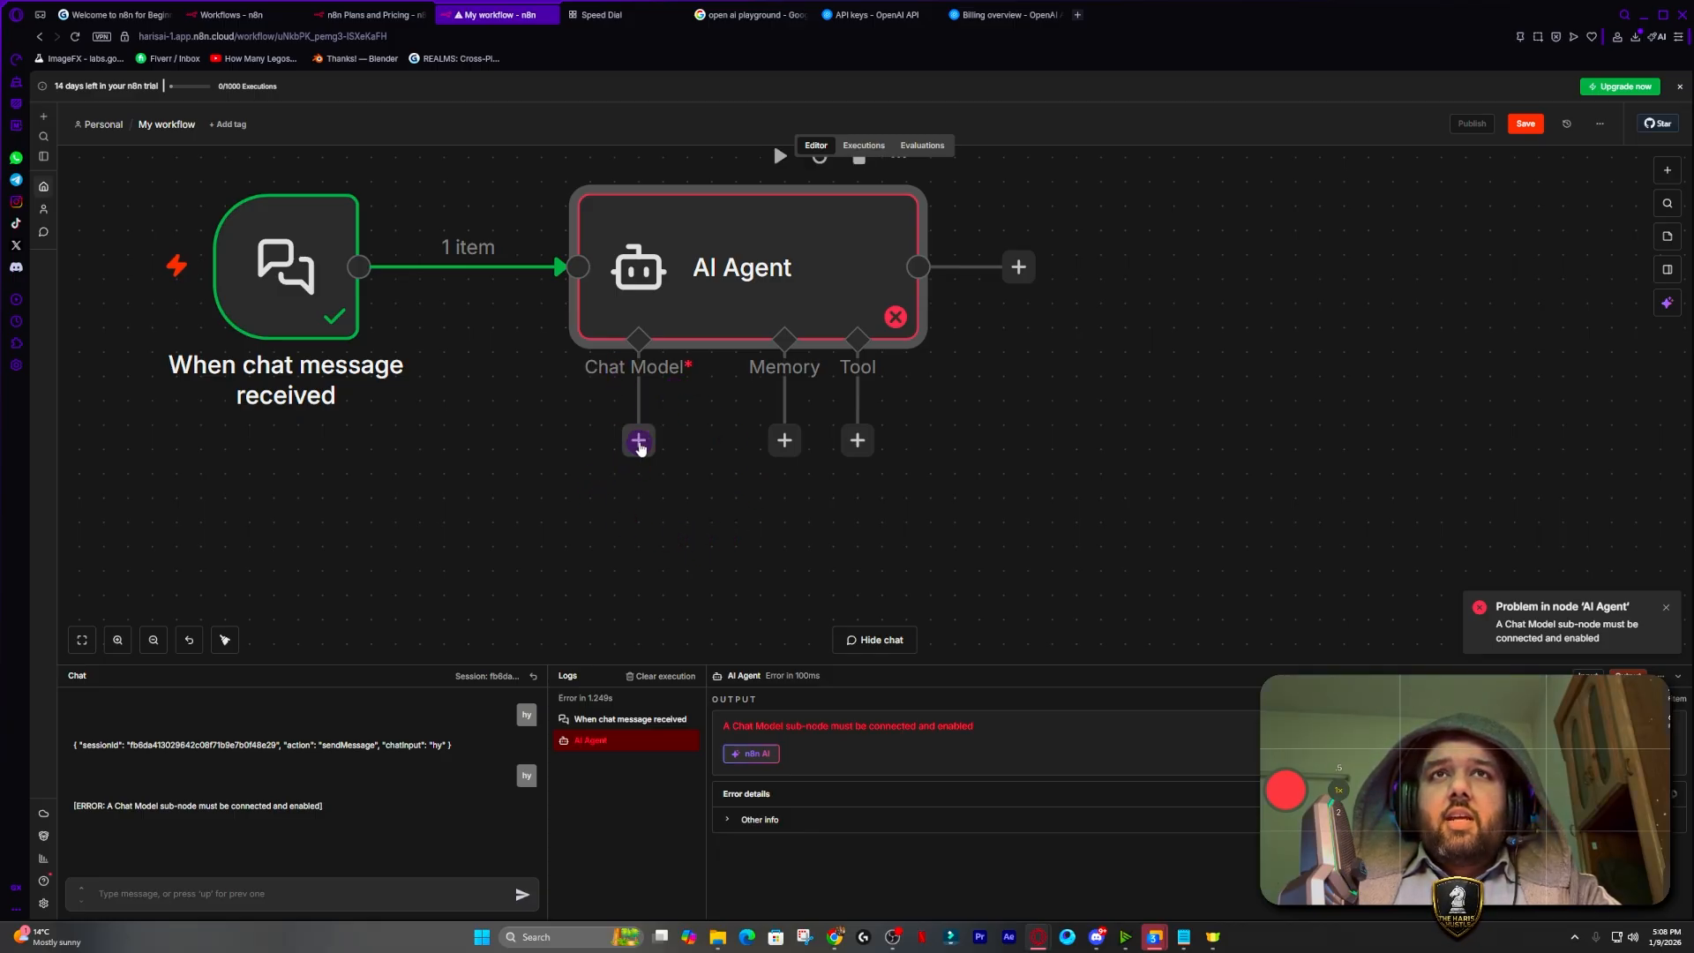
Attach an OpenAI Chat Model to the AI Agent's Chat Model input
left_click(639, 442)
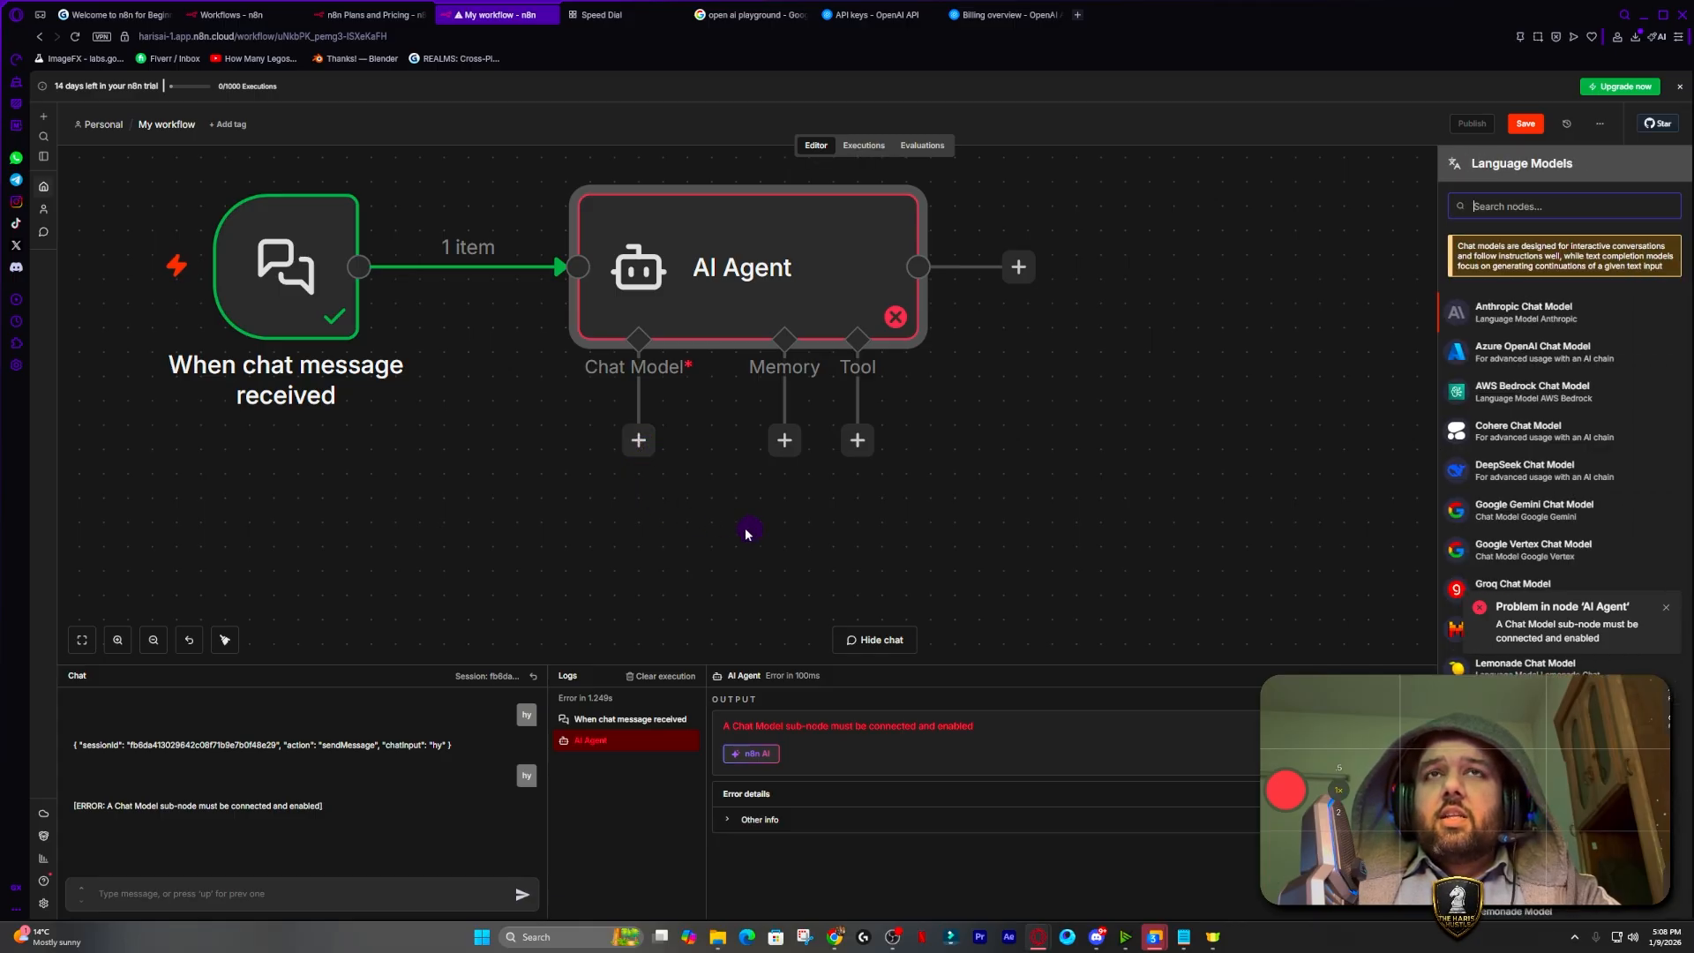
left_click(1669, 610)
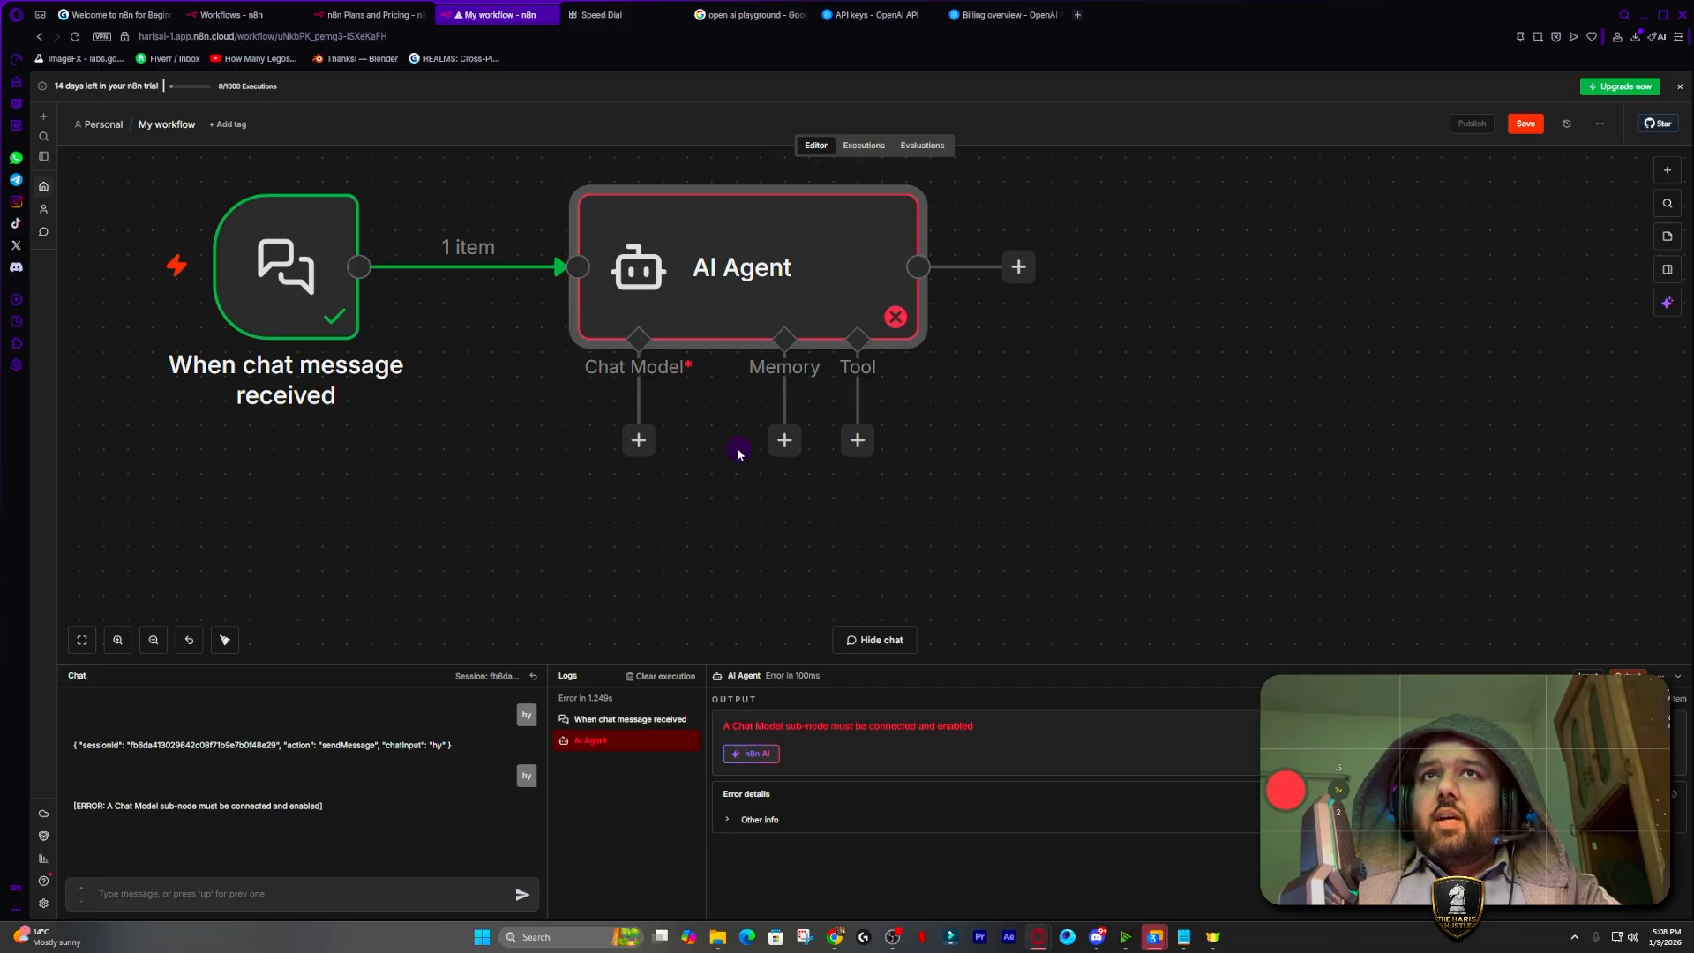
left_click(639, 441)
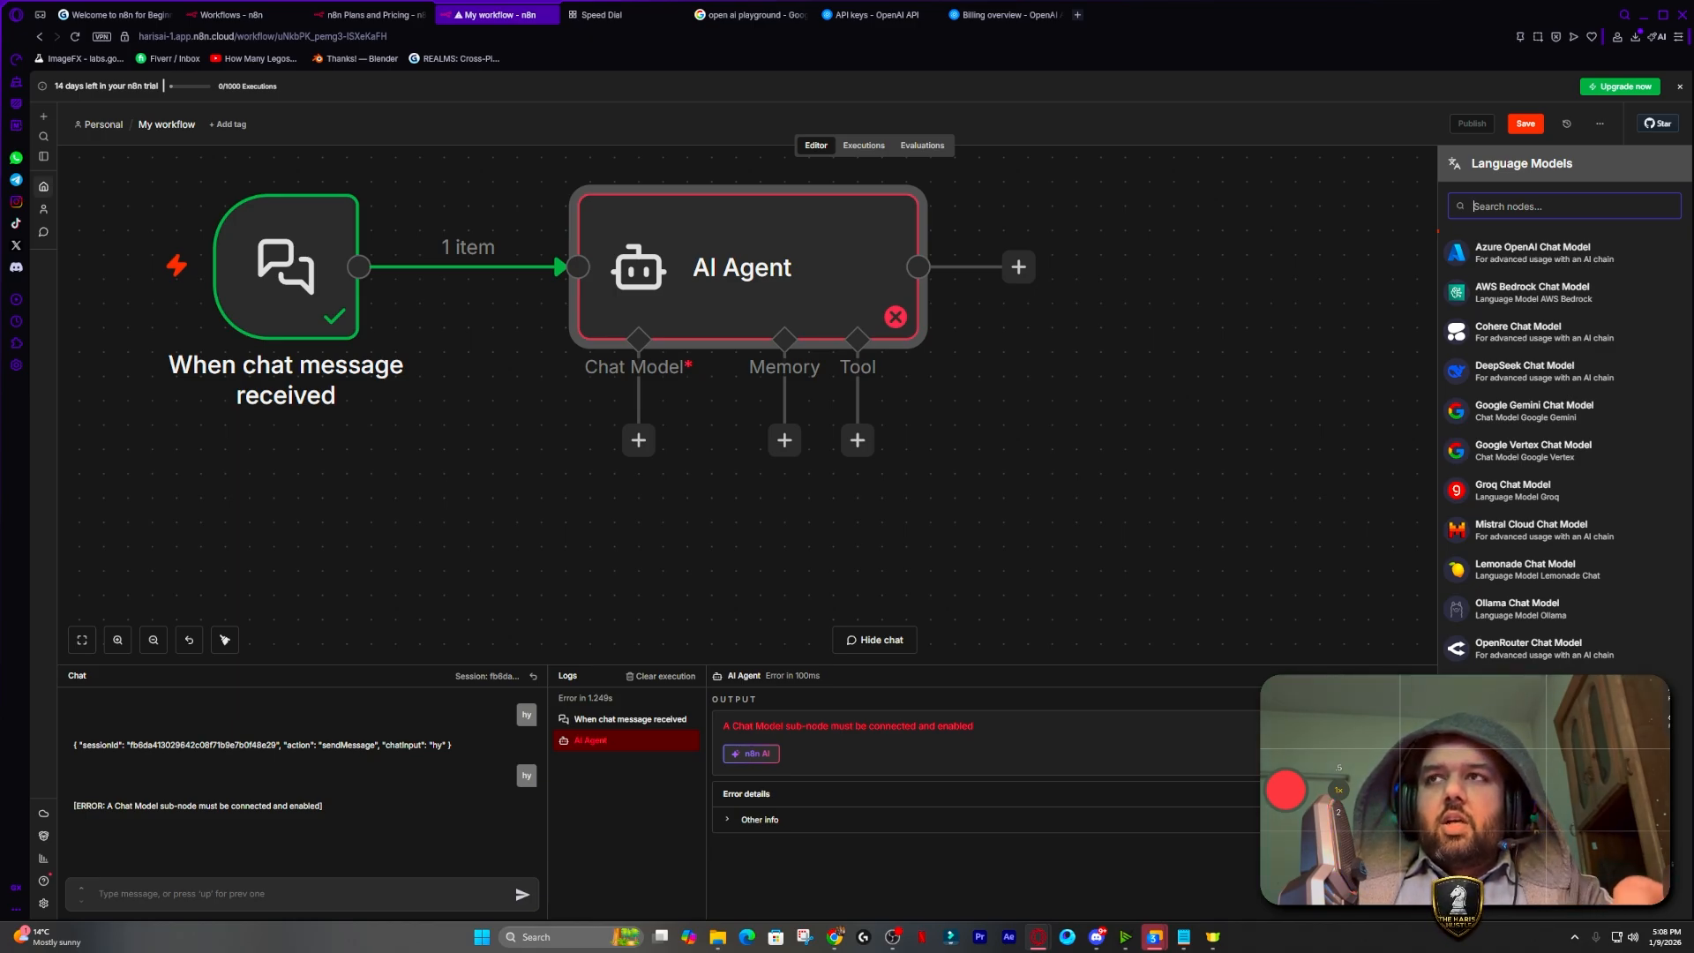
left_click(1531, 768)
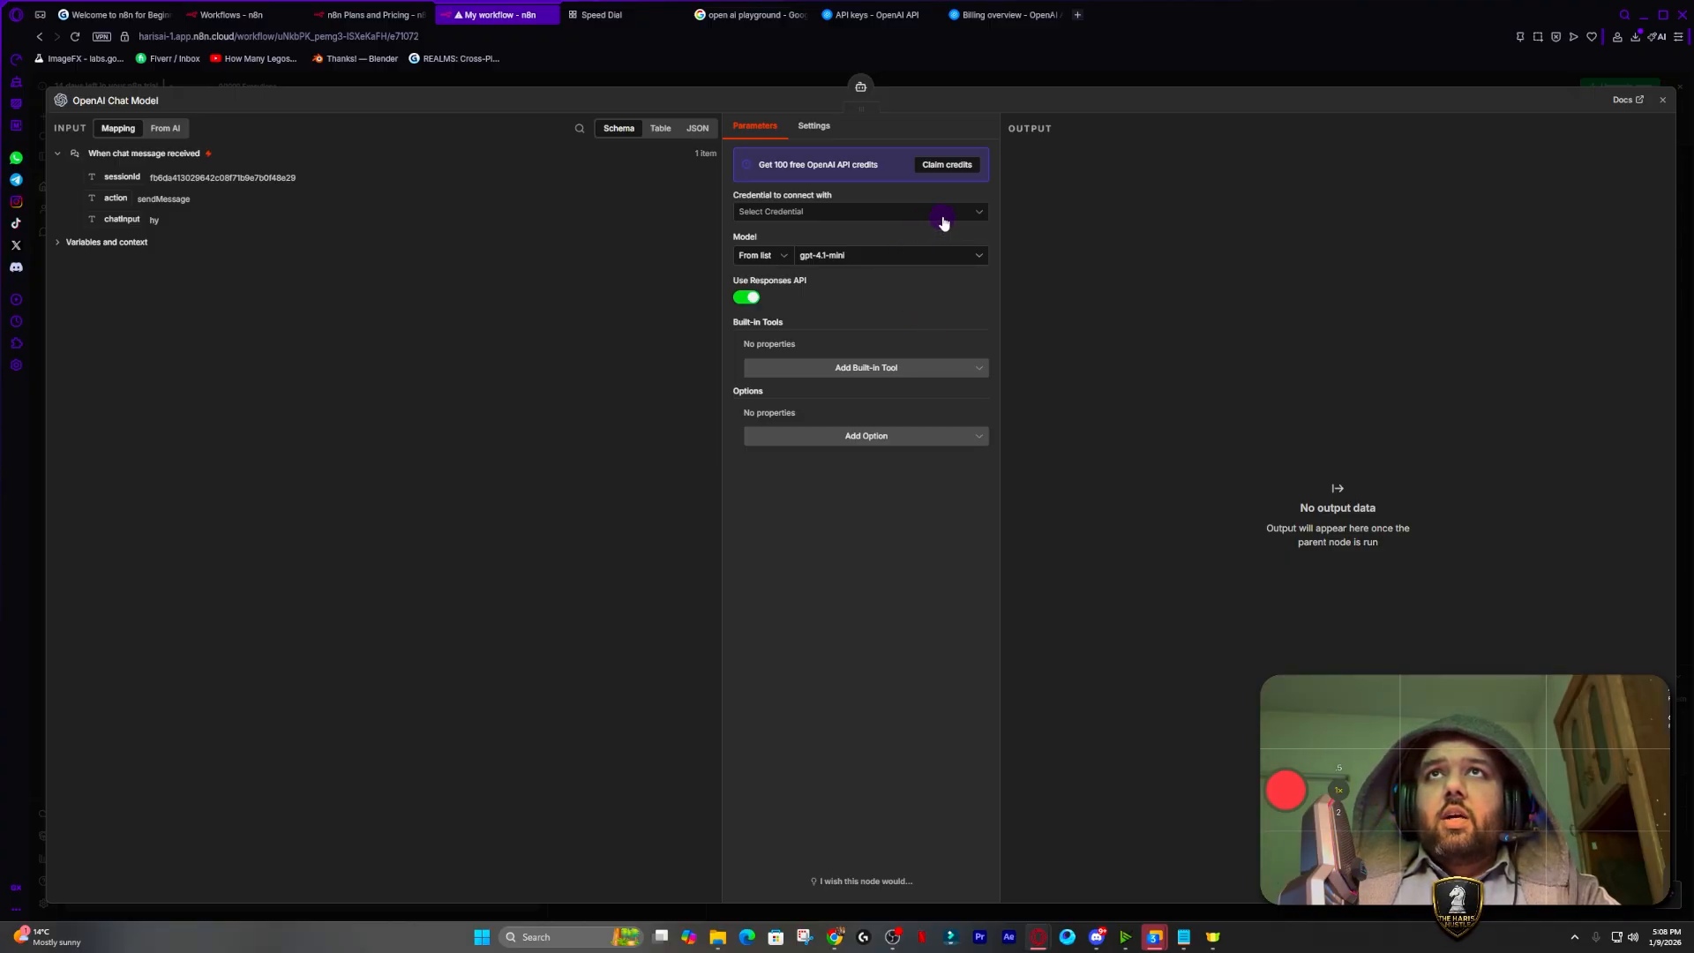
Start a new OpenAI credential, then switch to the 'open ai playground' search results
left_click(977, 216)
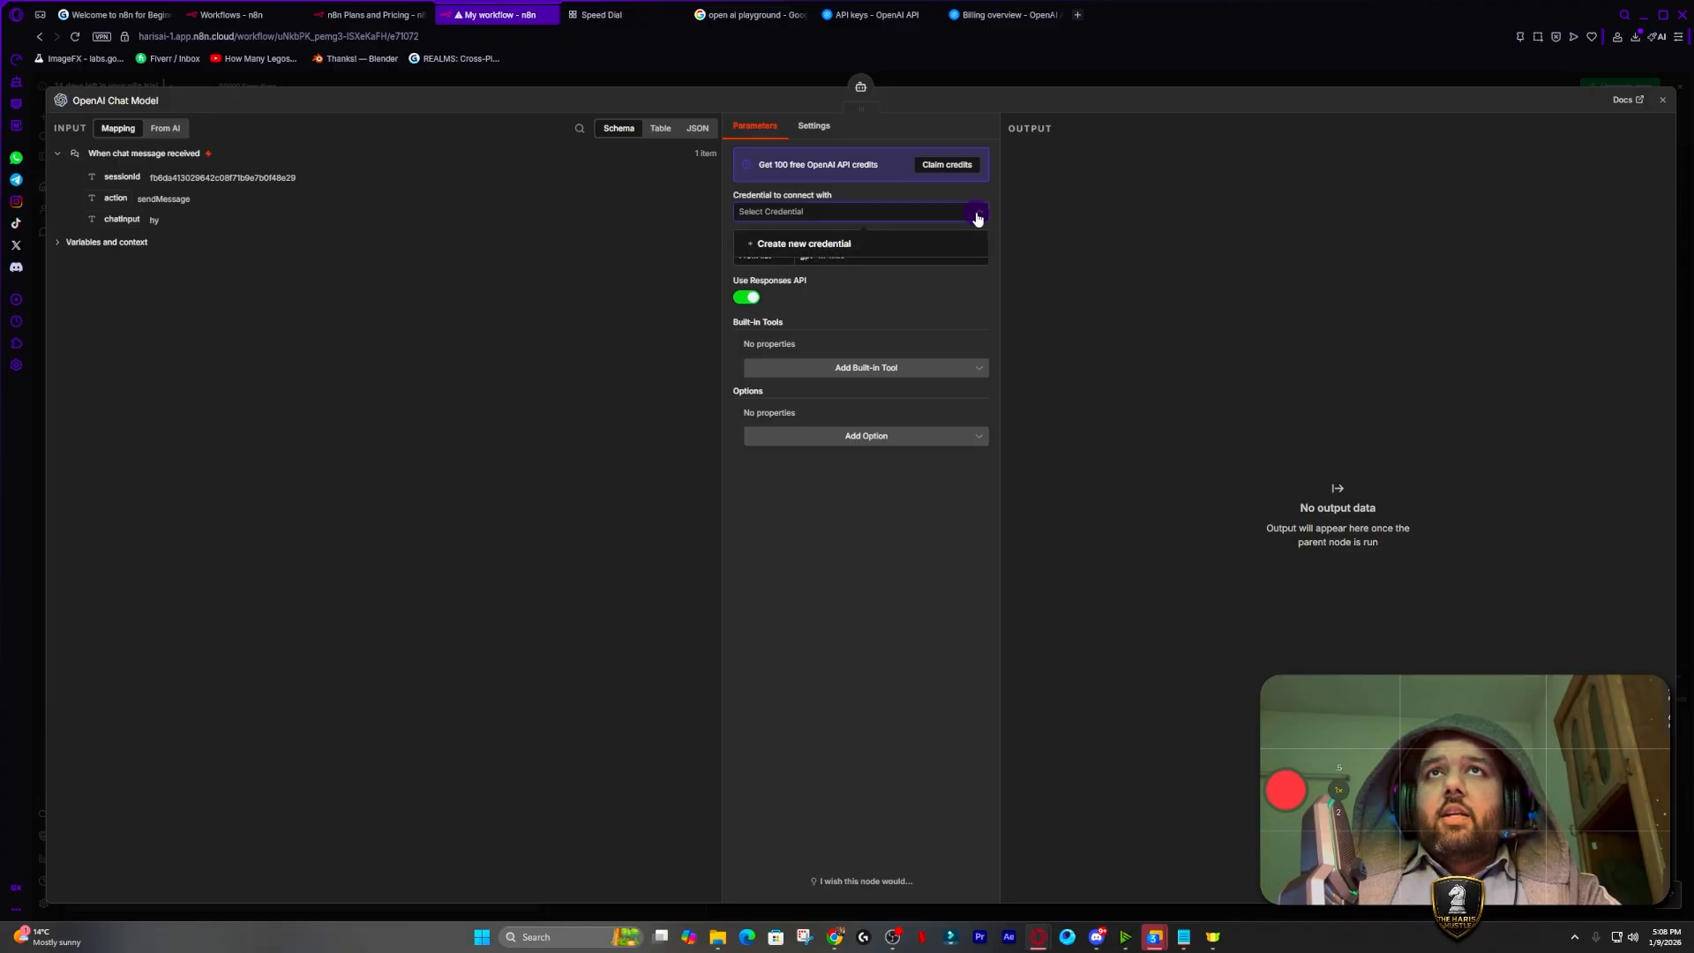
left_click(769, 248)
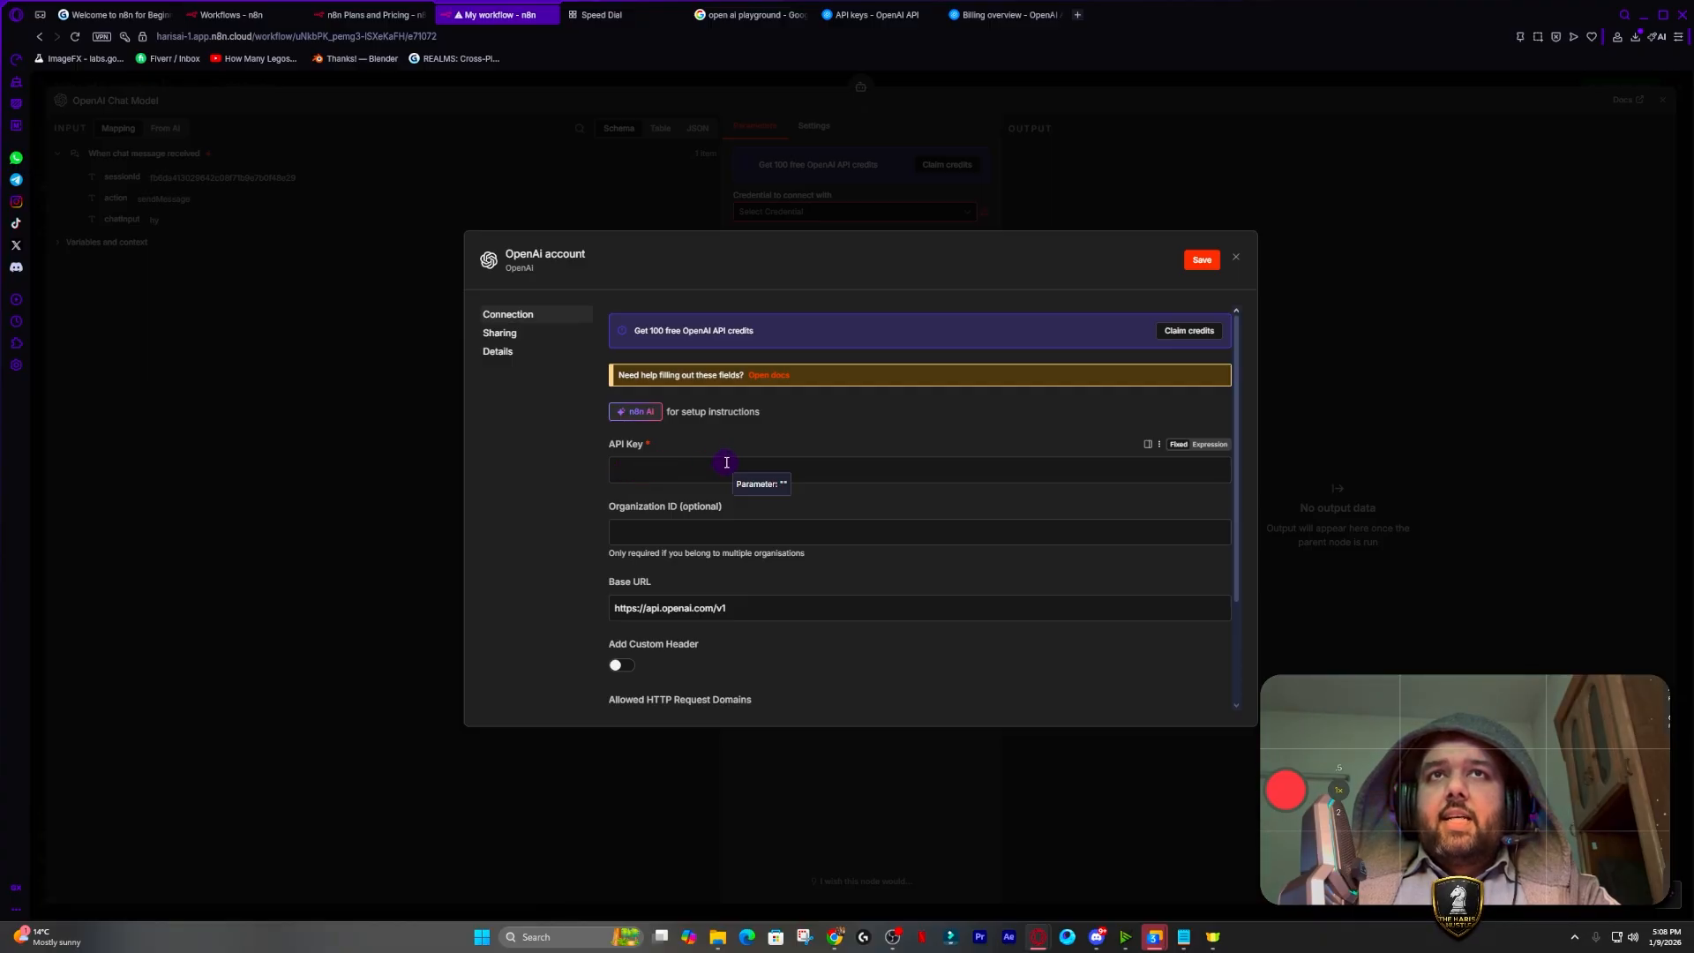
scroll(727, 462, "down", 3)
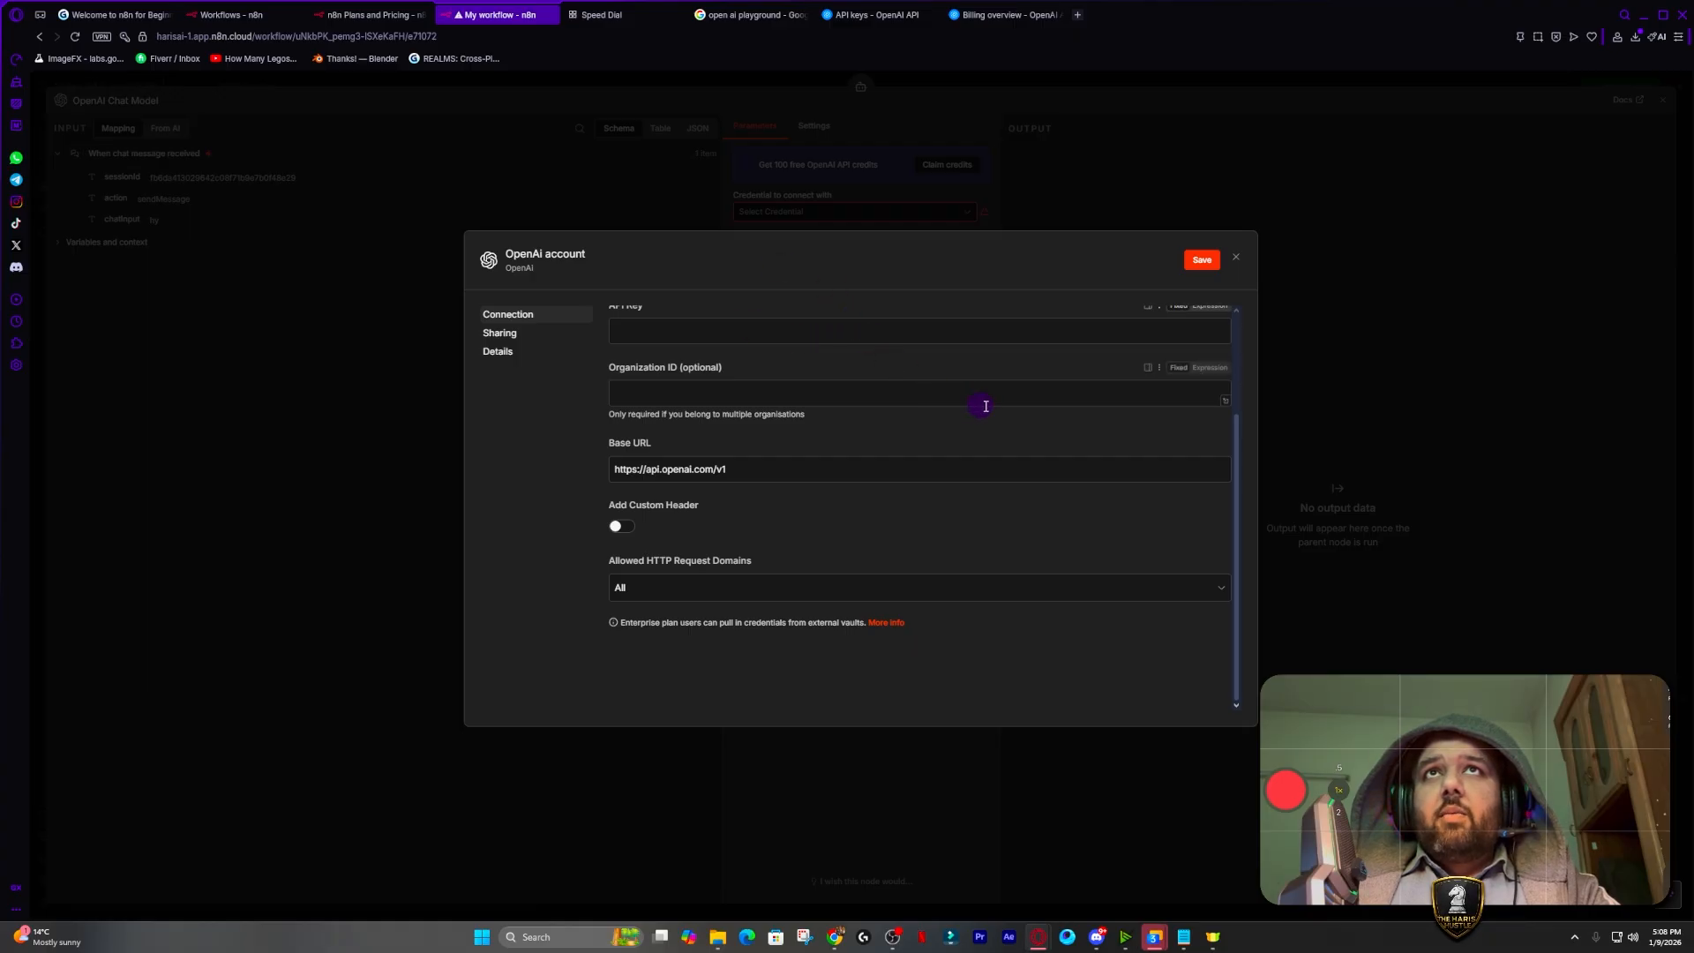
left_click(741, 15)
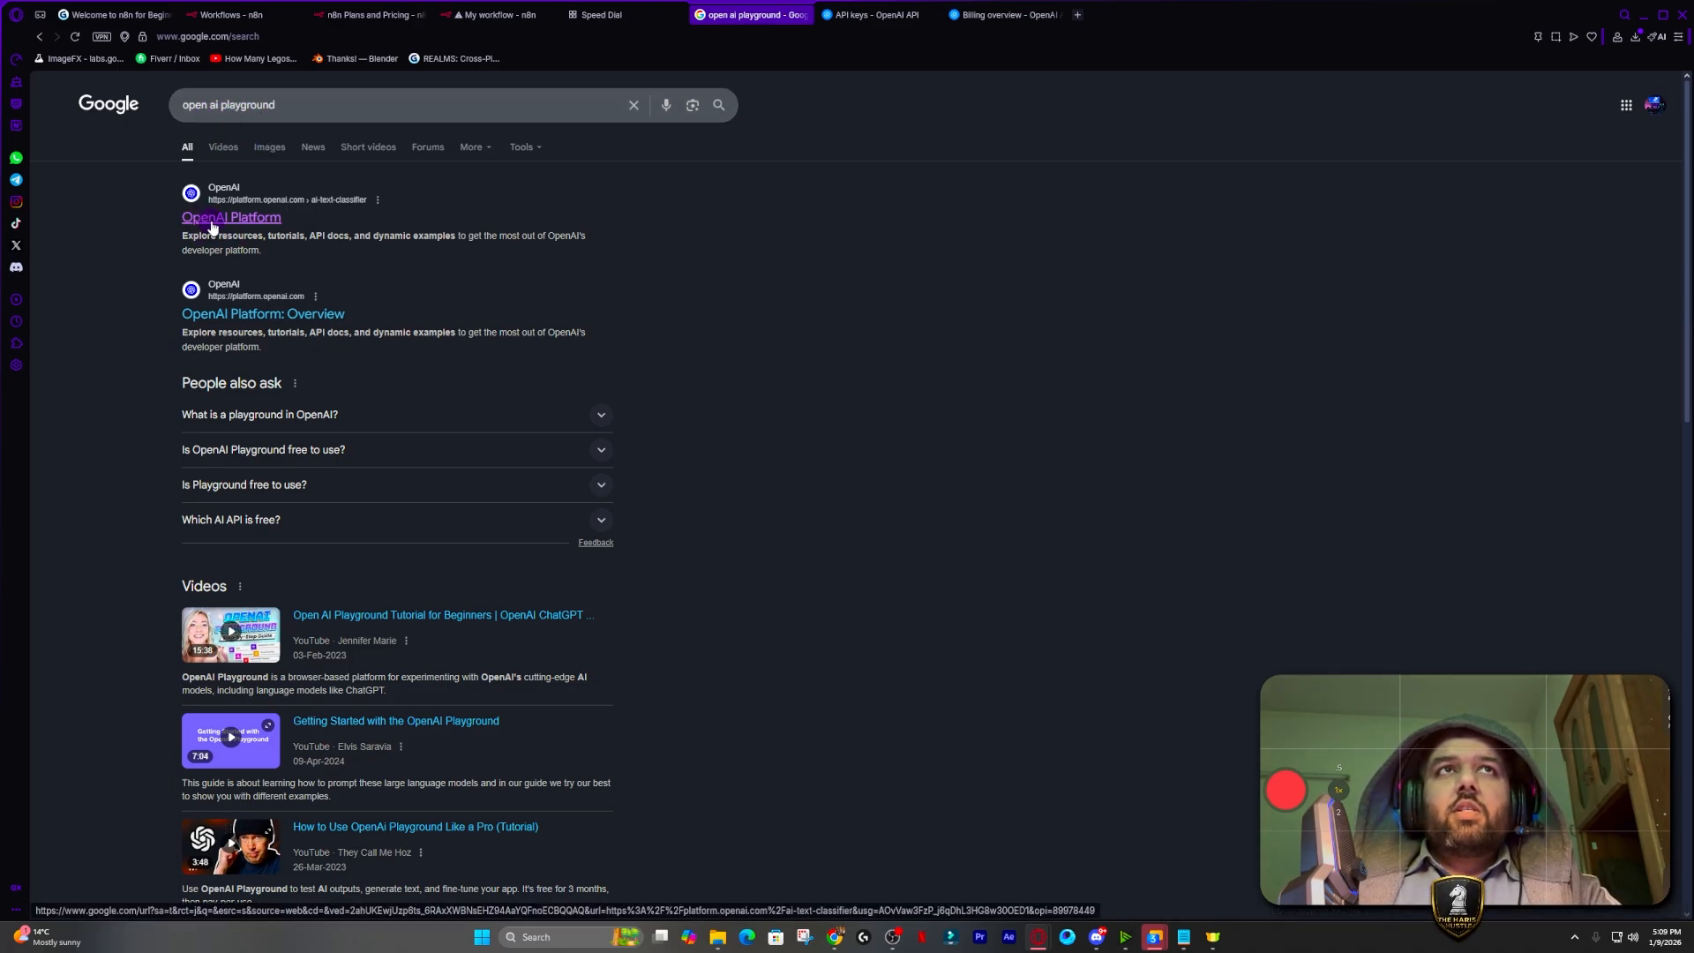
Create a named secret API key for the Default project and copy it
left_click(870, 15)
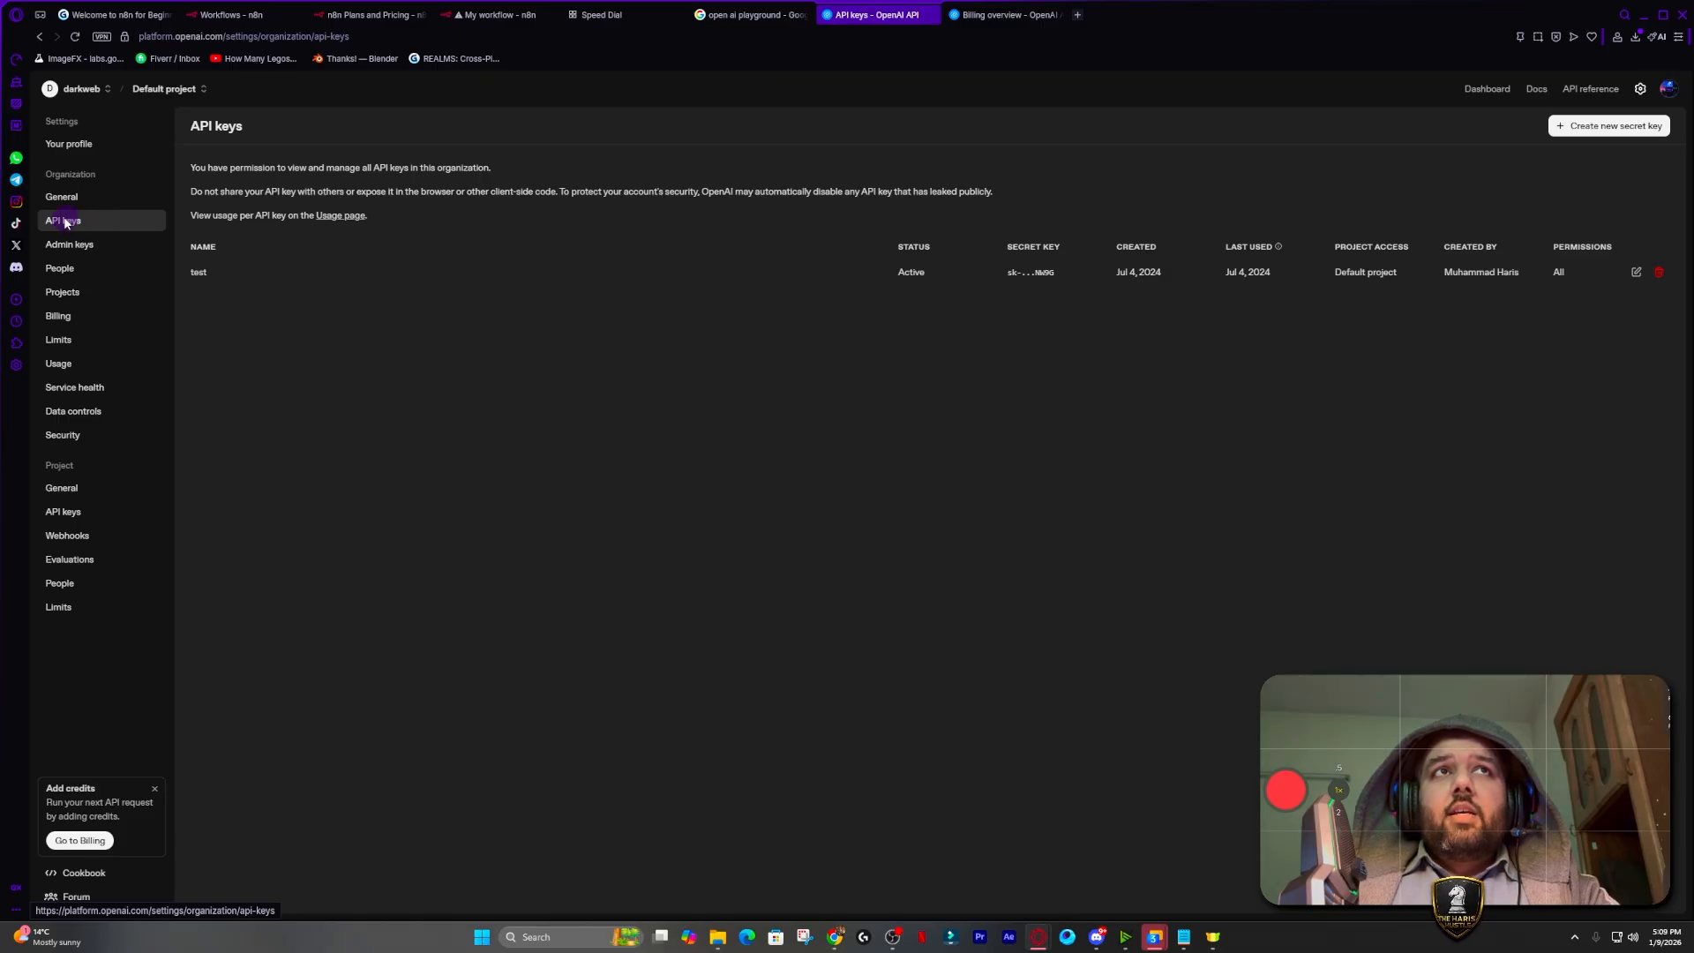
left_click(1582, 128)
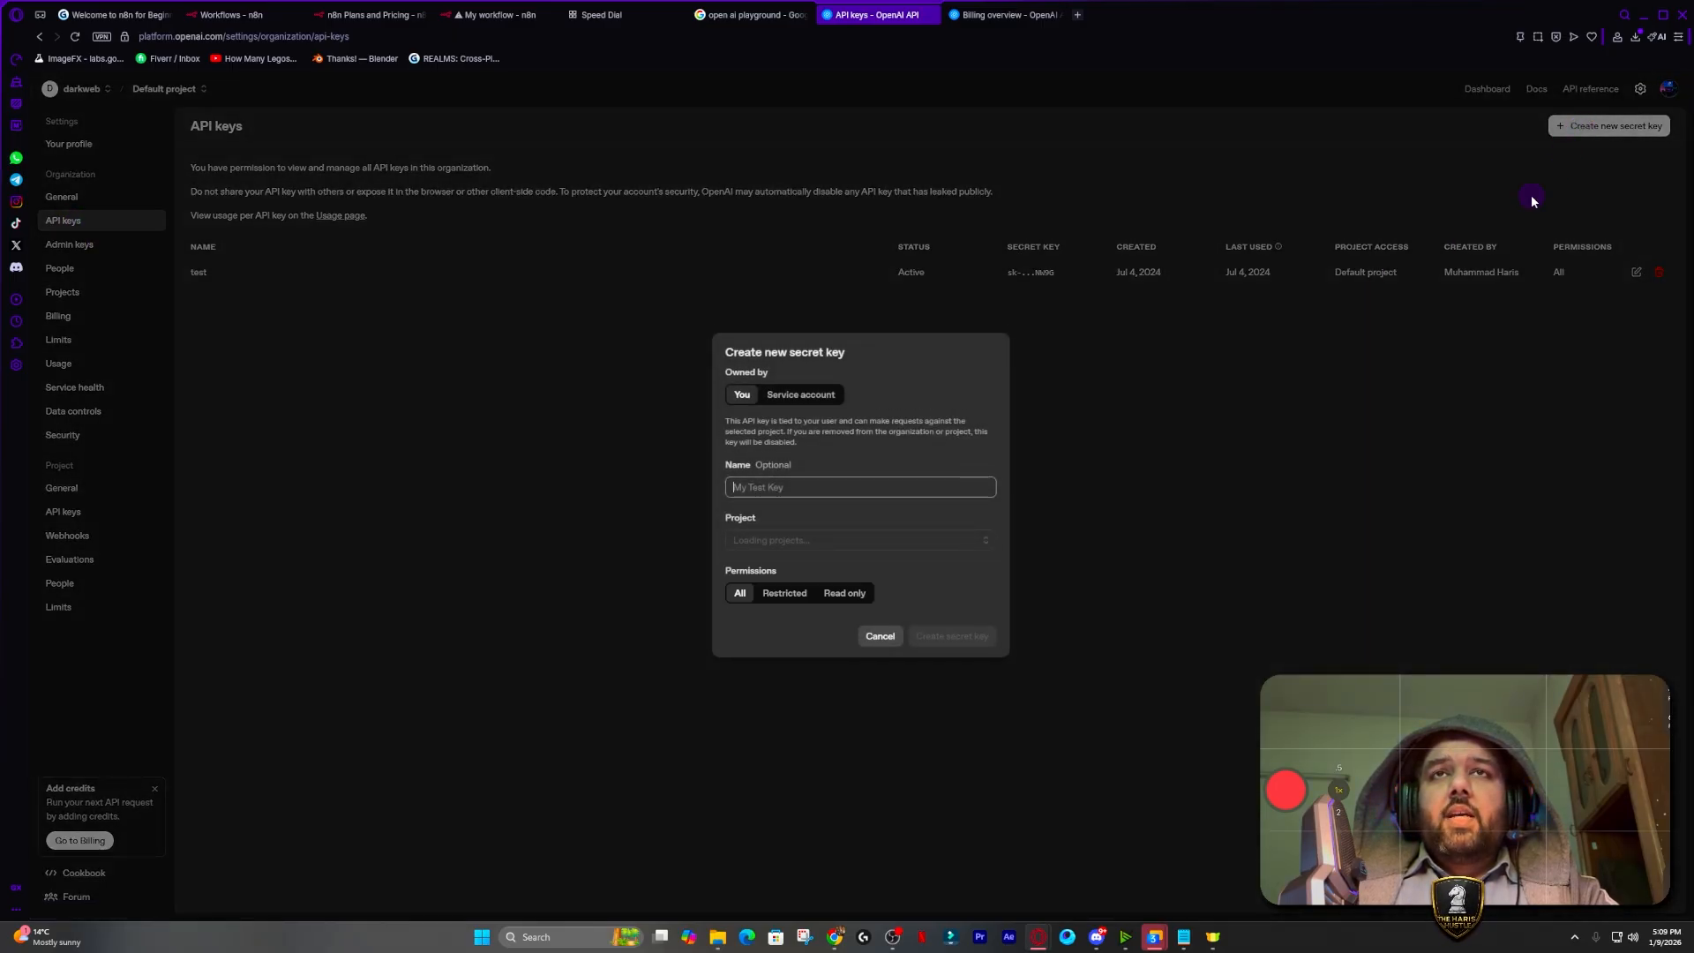
type("h")
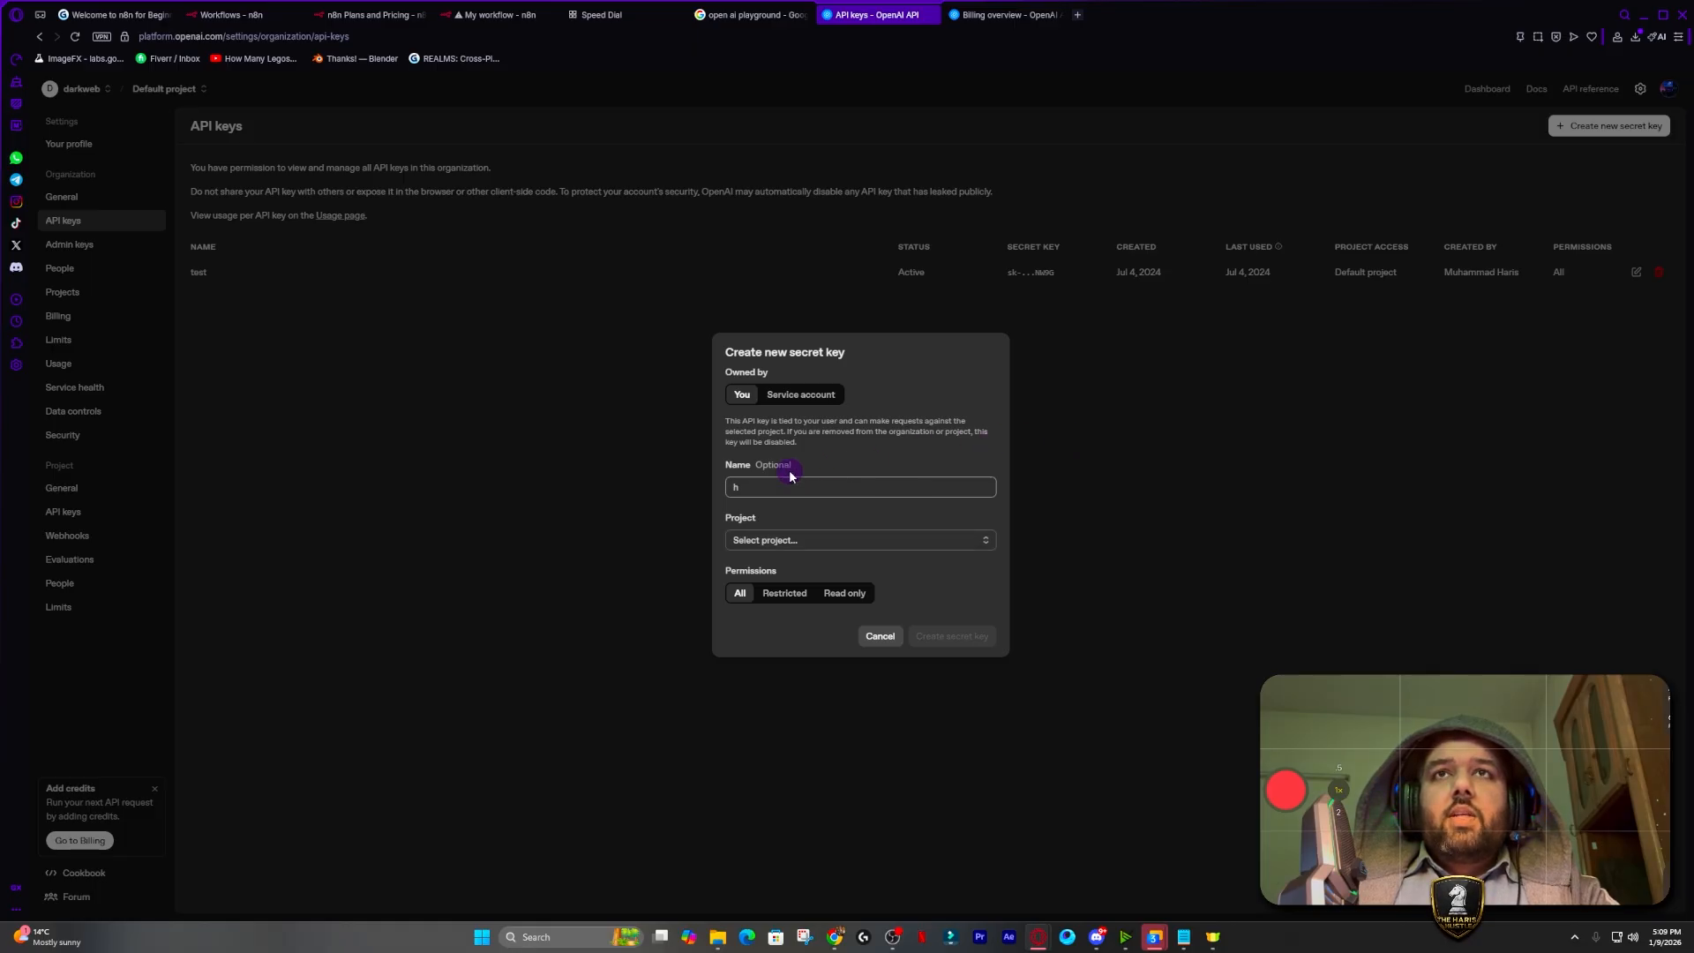
type("aris")
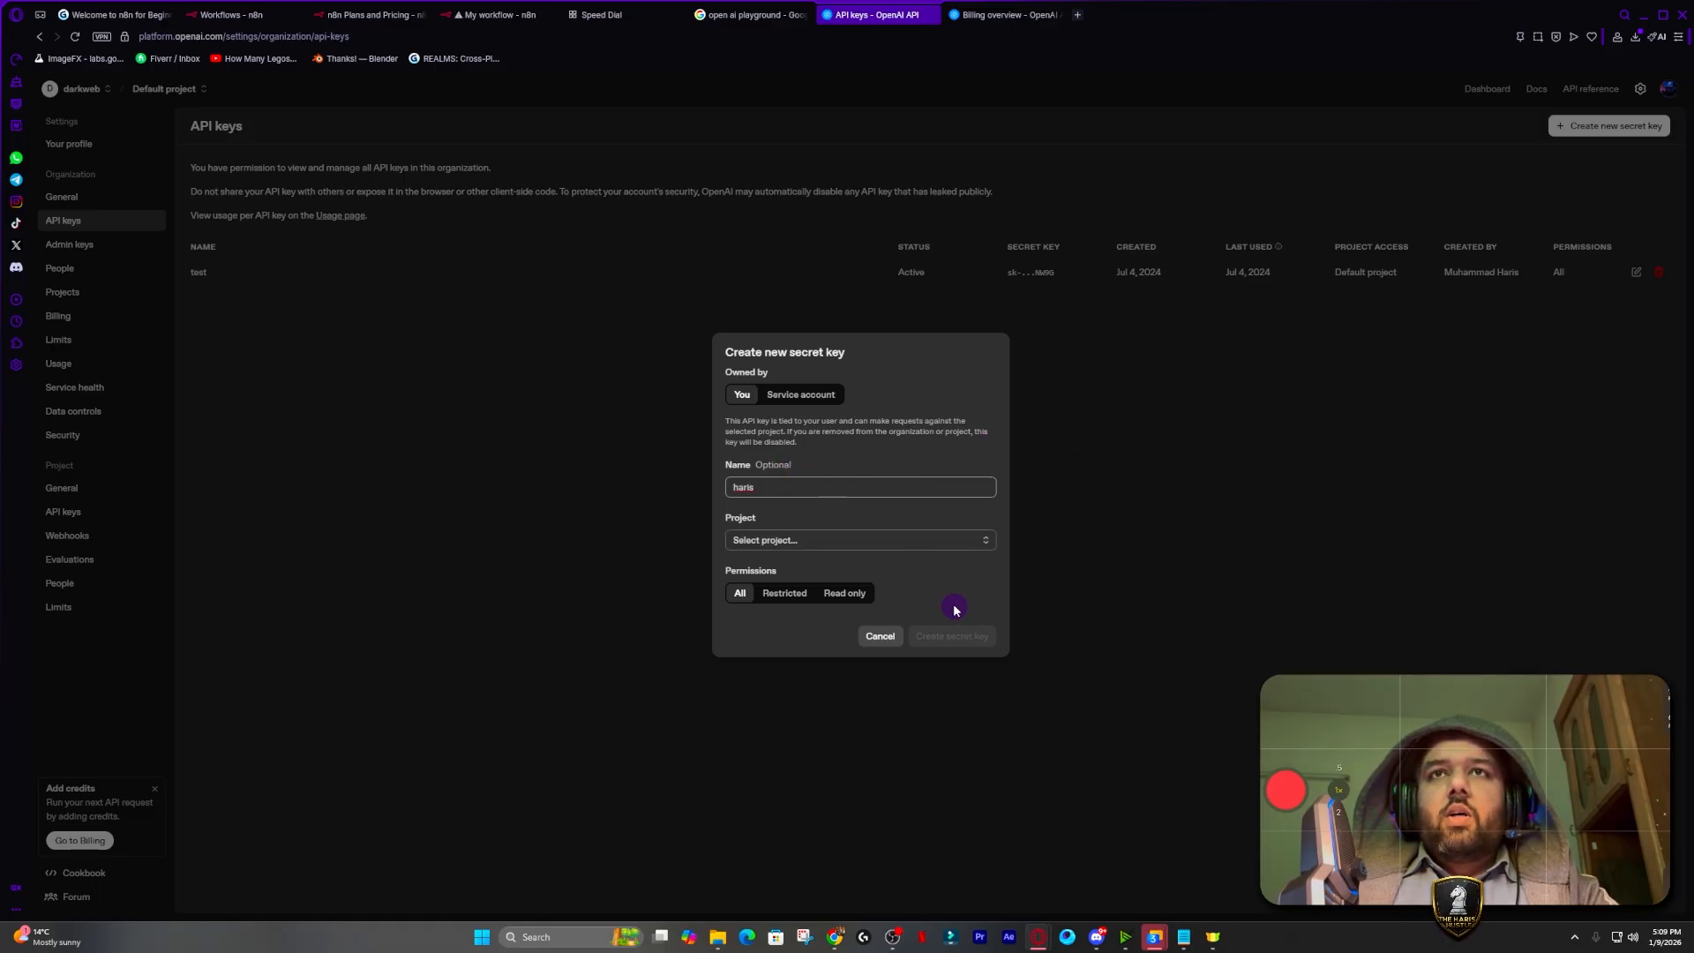
left_click(915, 540)
left_click(918, 568)
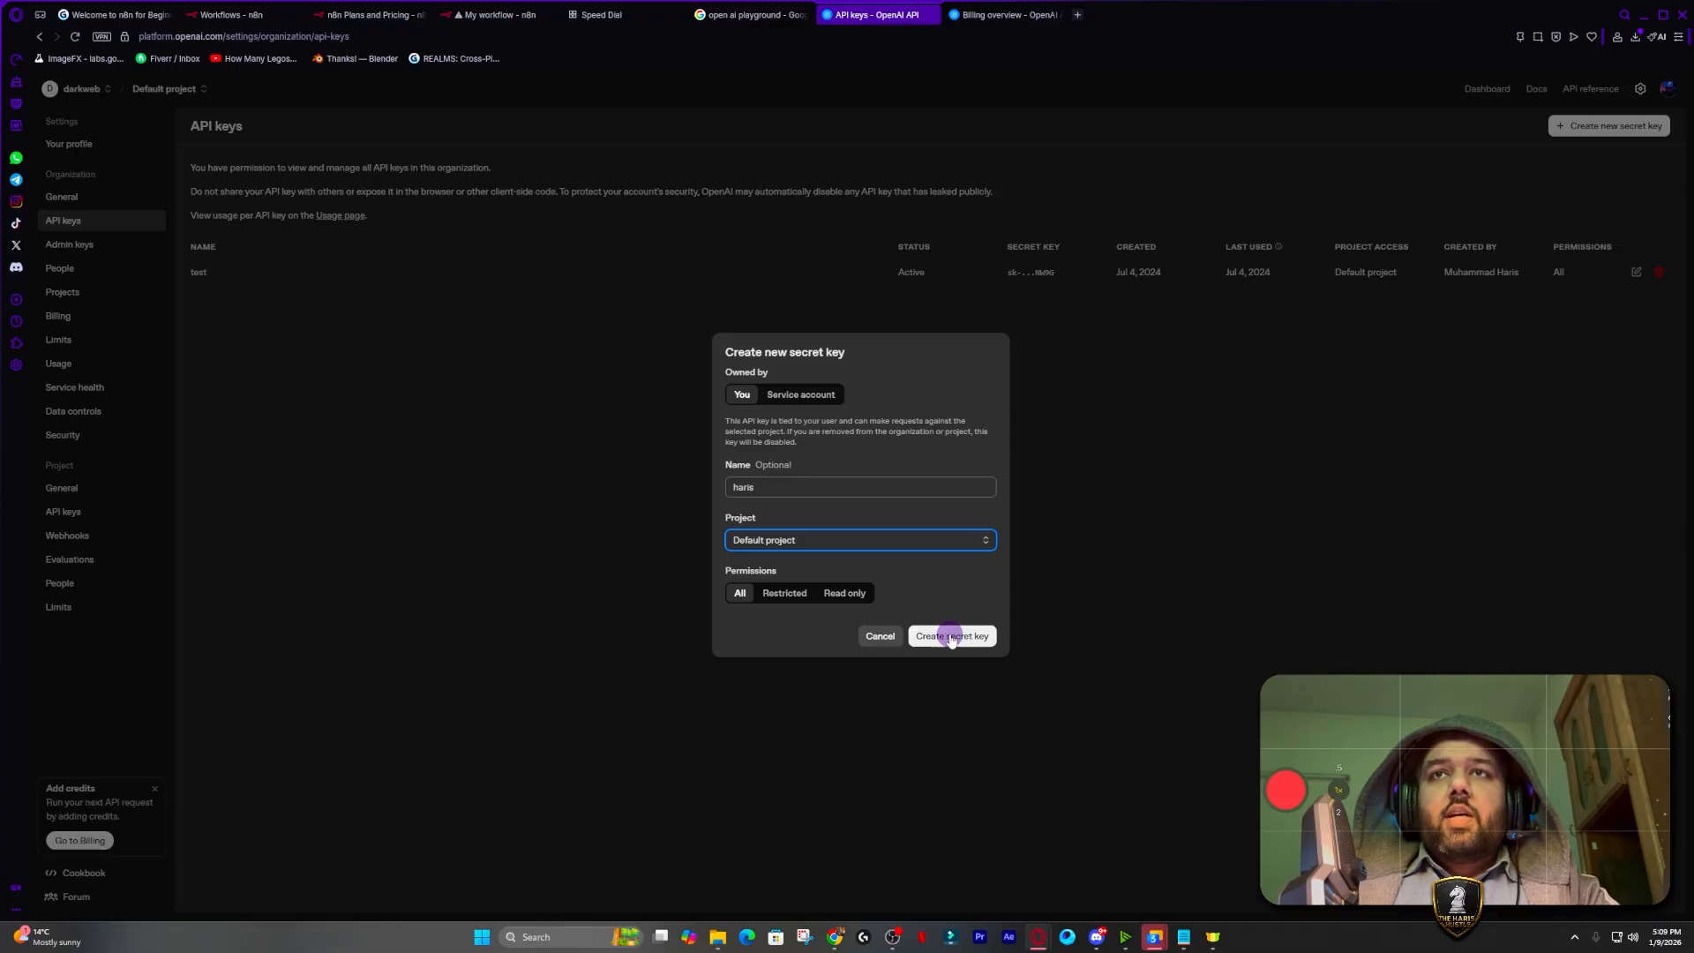
left_click(951, 636)
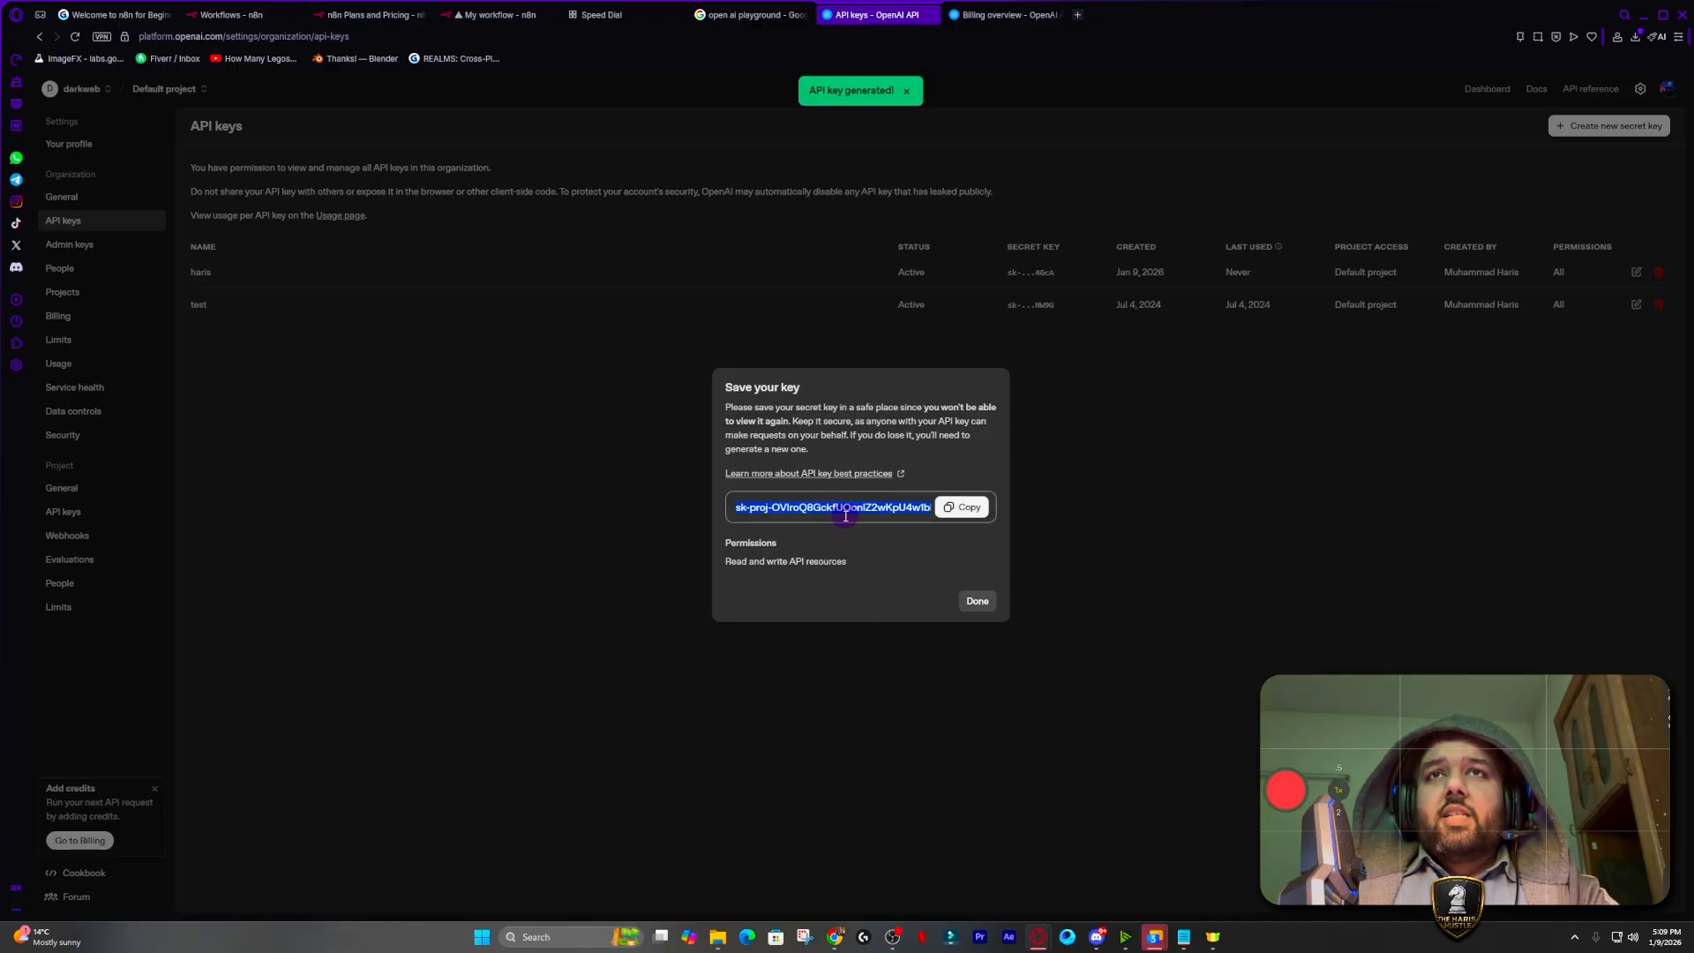
left_click(954, 517)
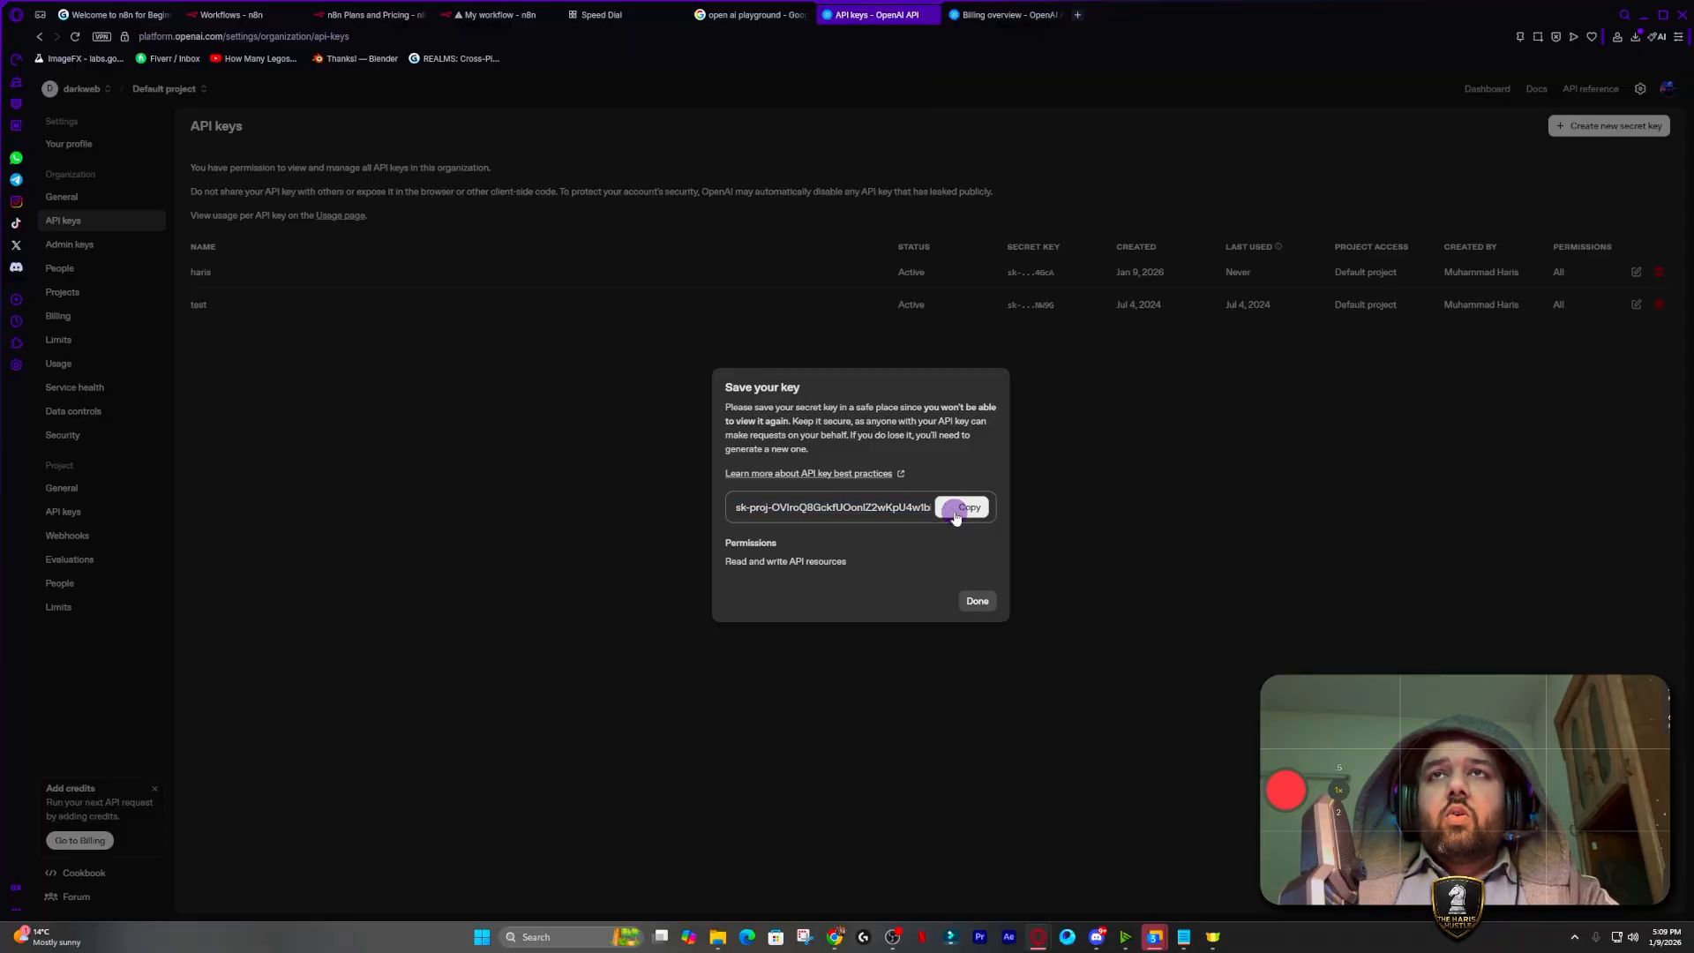
Paste the copied key into the n8n OpenAI credential, save it, and close the panels
left_click(490, 15)
scroll(671, 415, "up", 1)
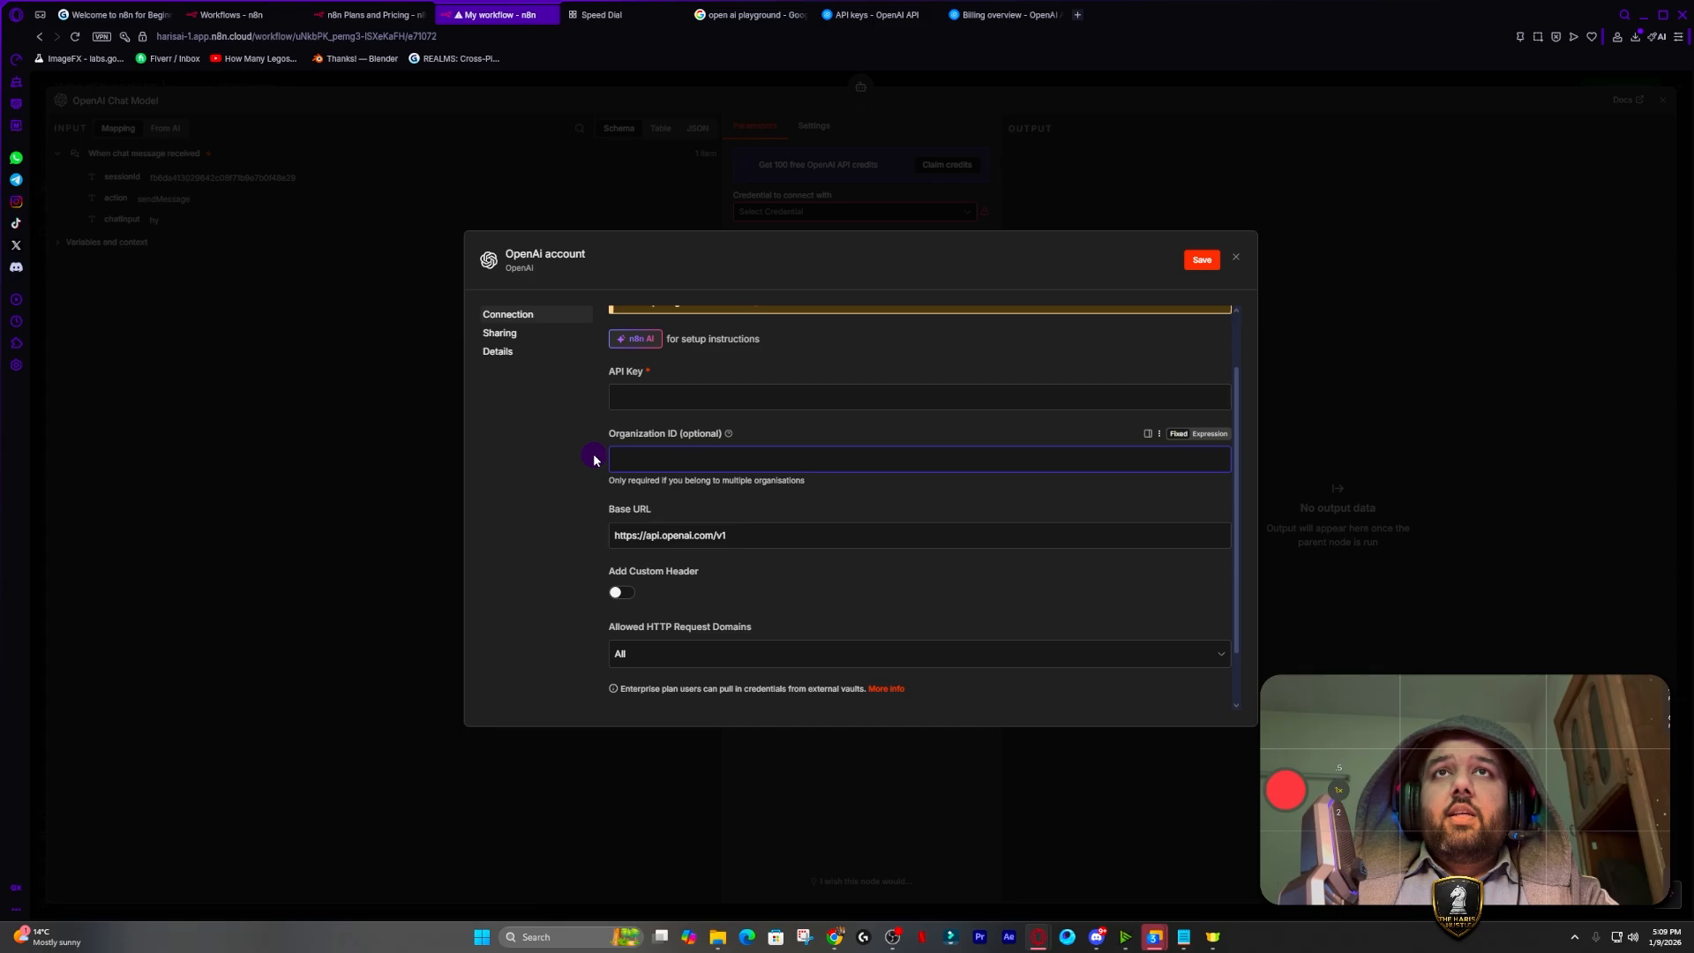
left_click(632, 396)
key("ctrl+v")
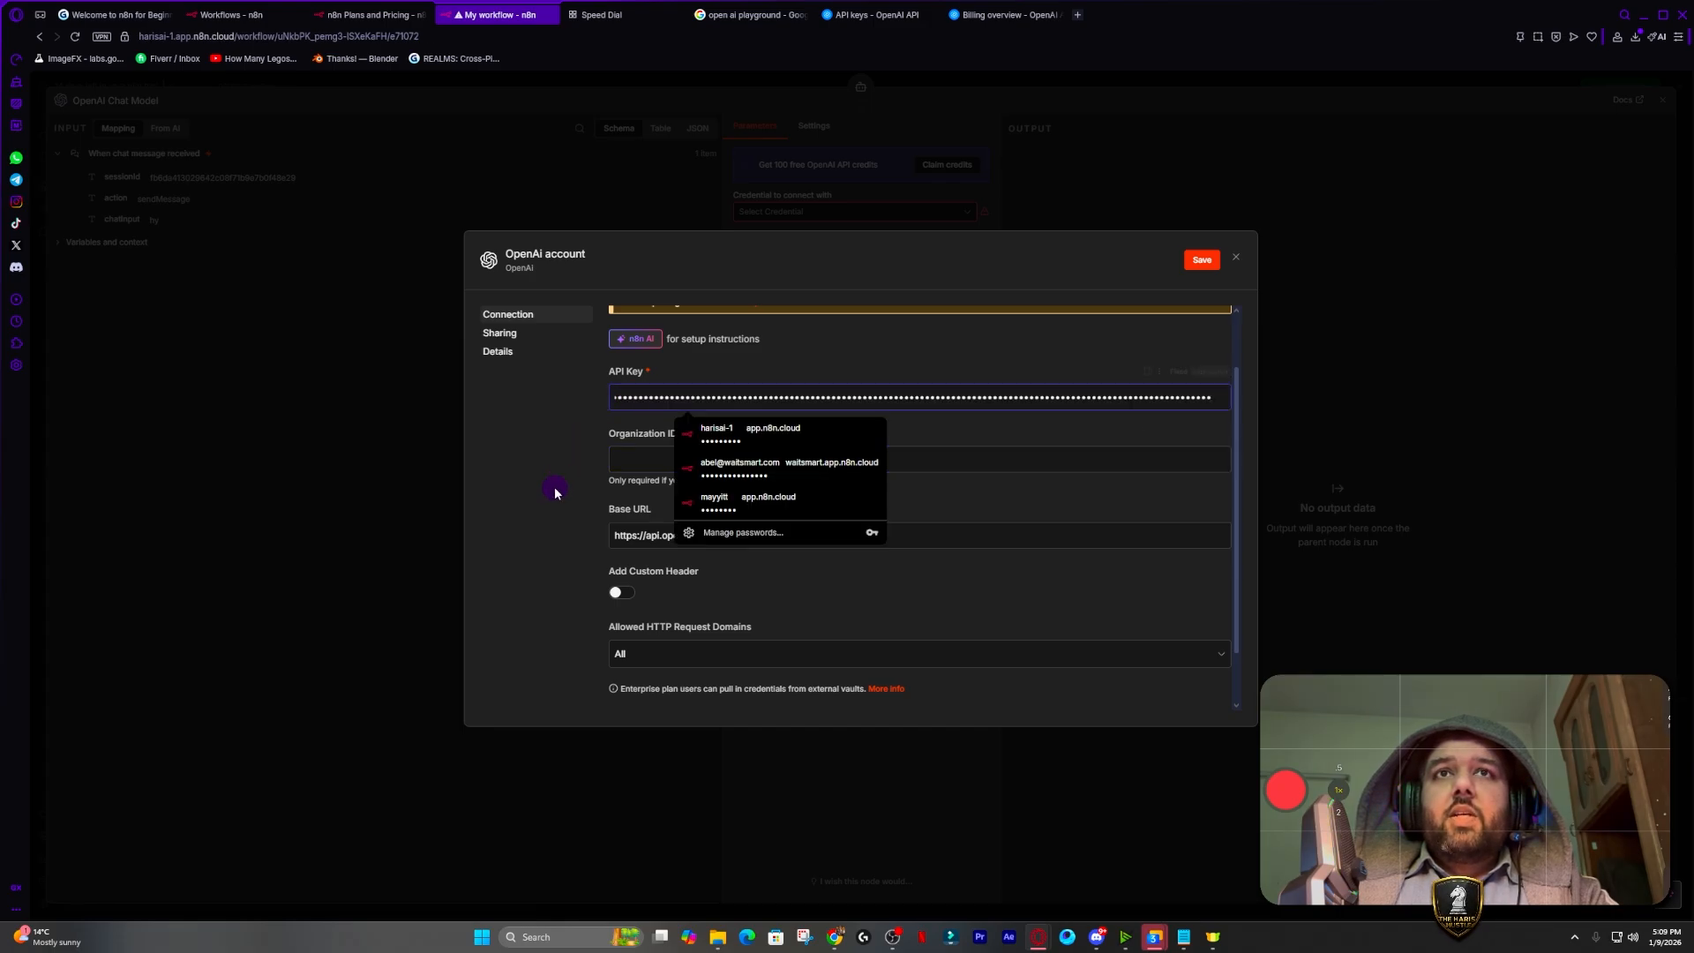
left_click(1198, 261)
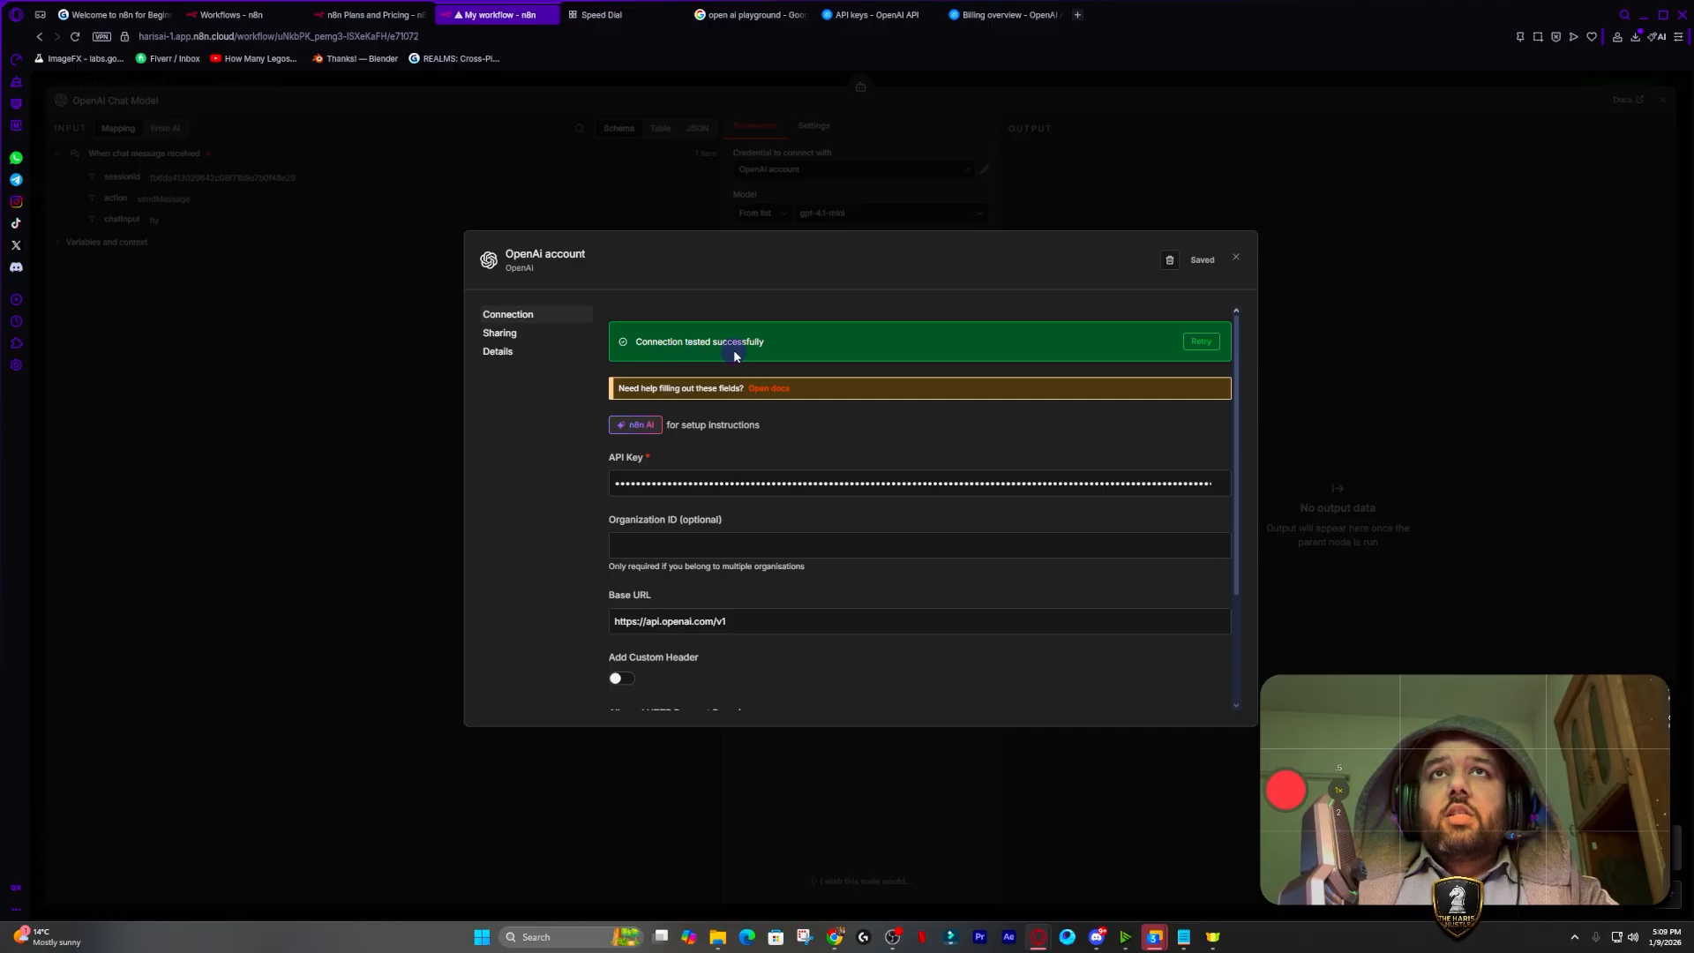
left_click(1273, 286)
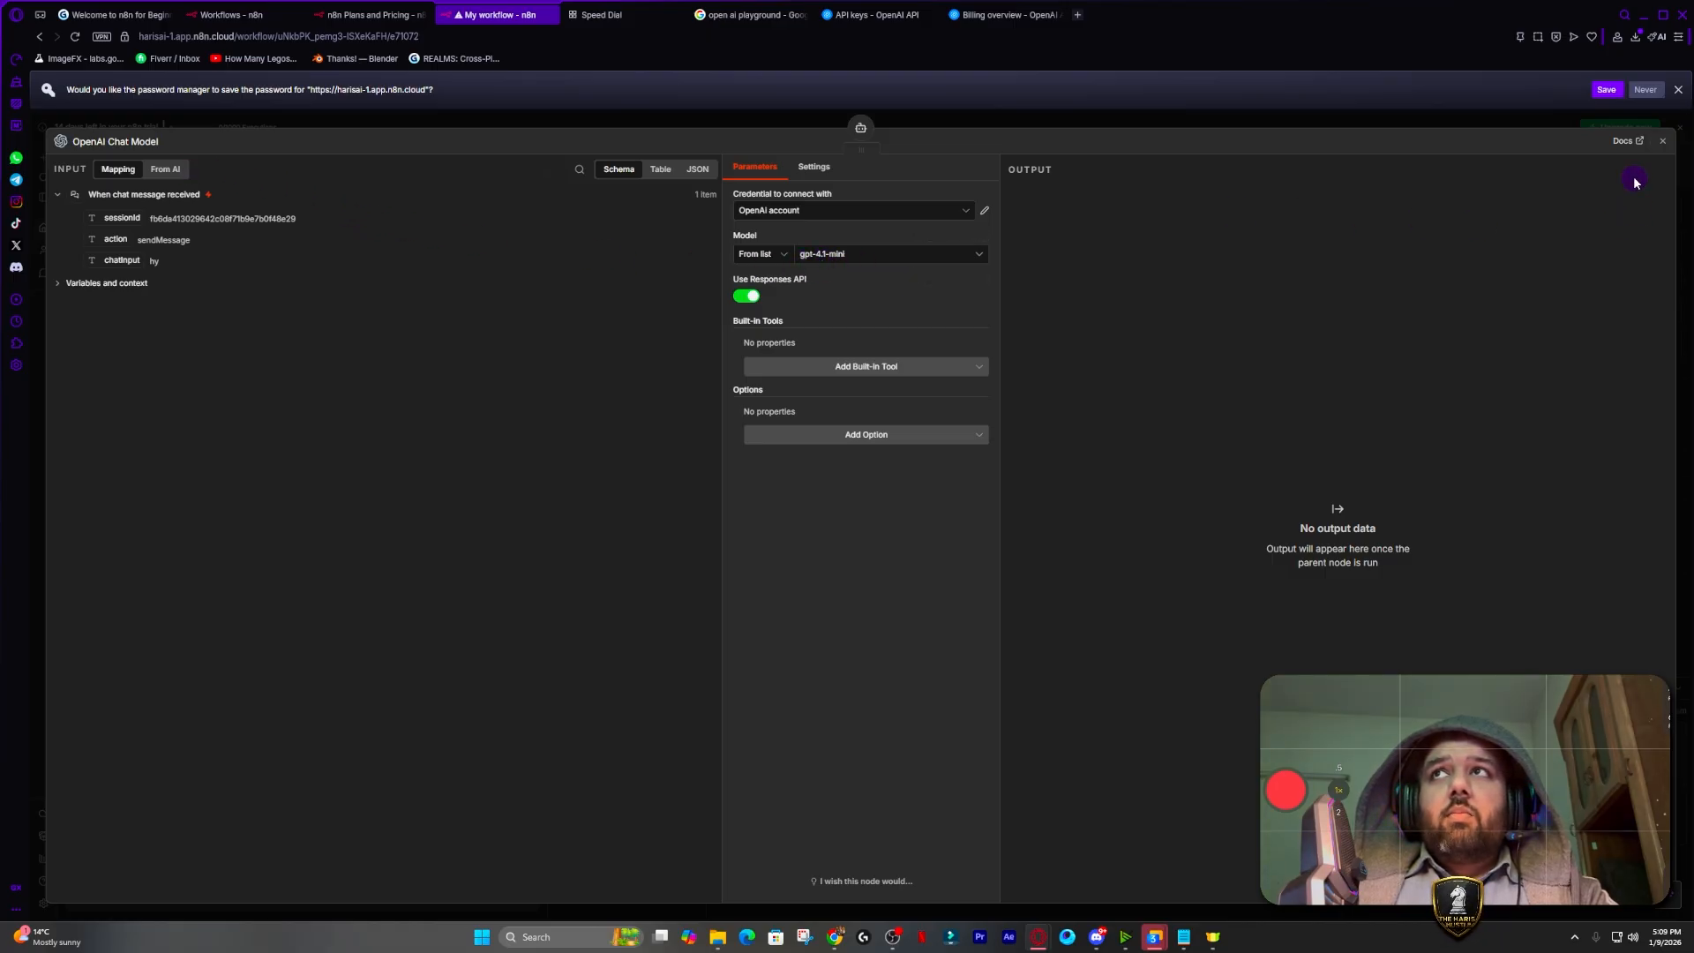
left_click(1662, 141)
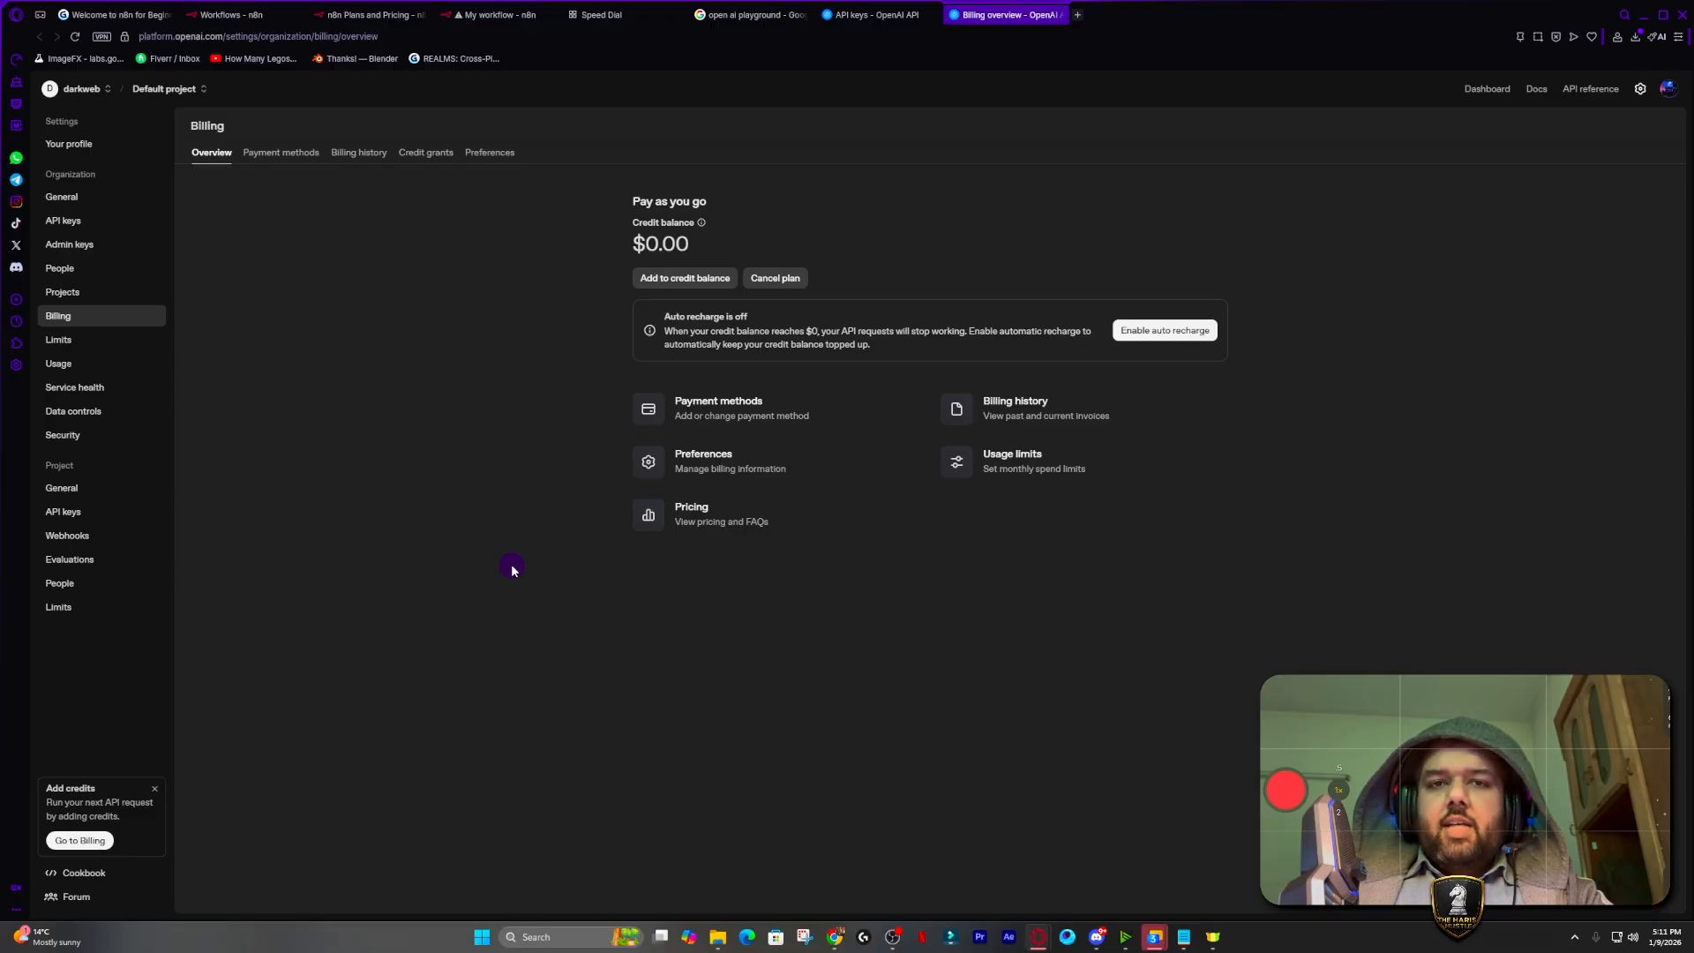
Cancel adding credit to the $0.00 balance and return to the n8n tab
left_click(650, 286)
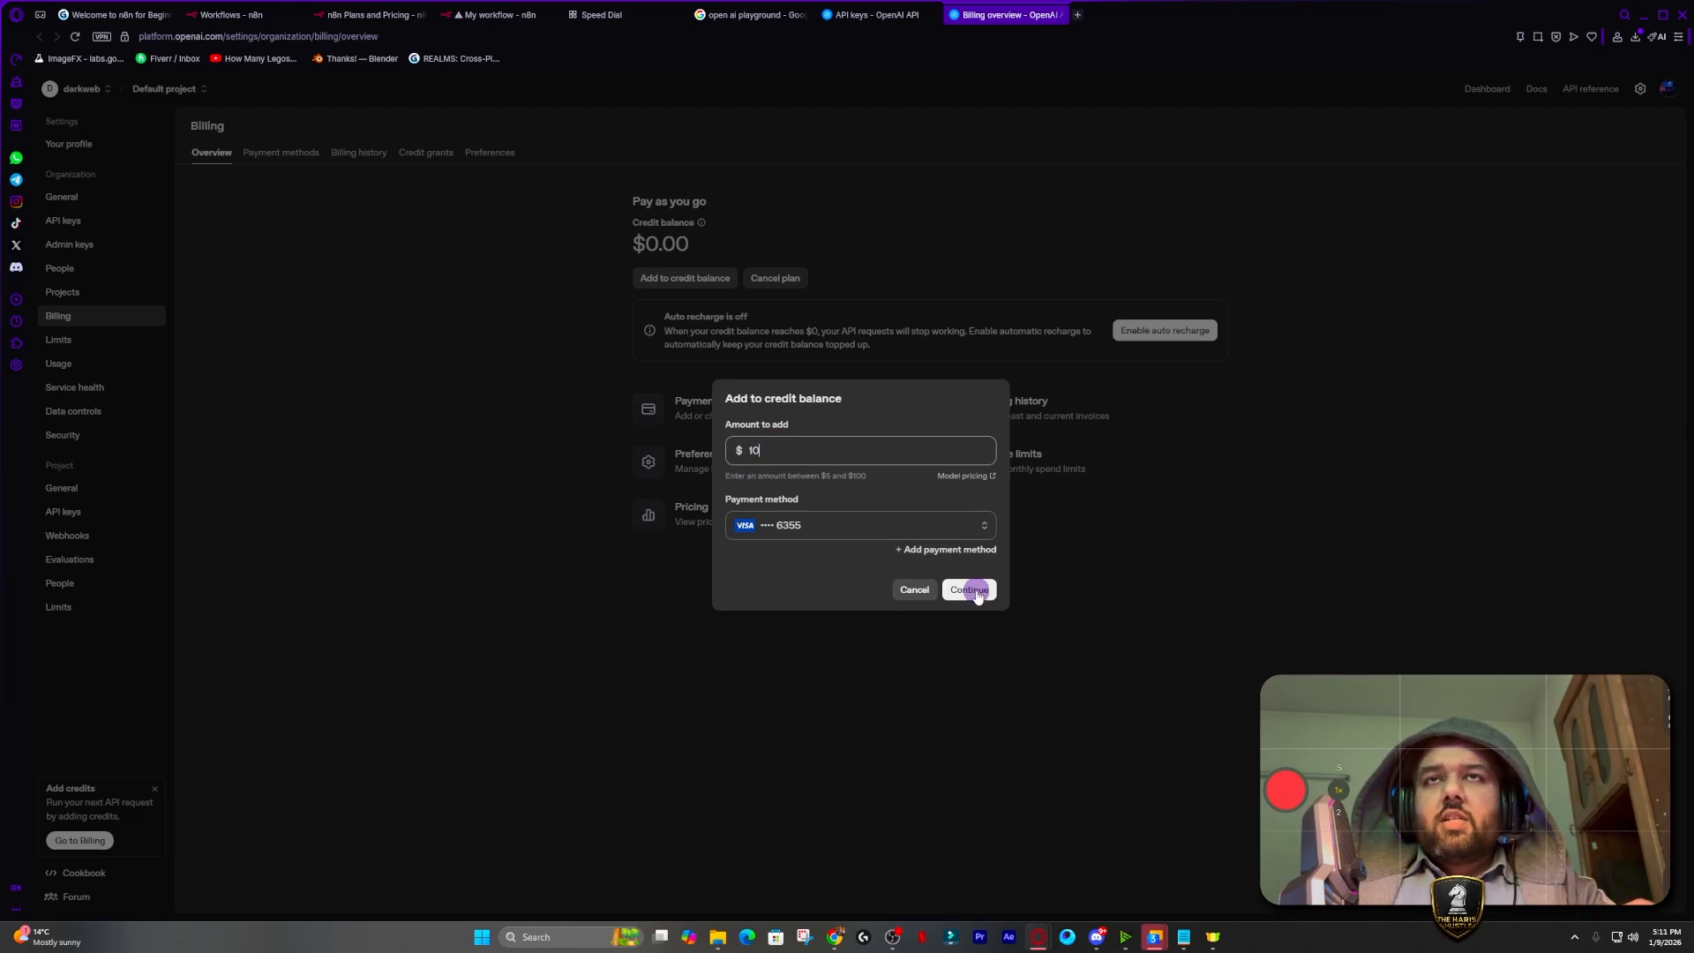
left_click(914, 592)
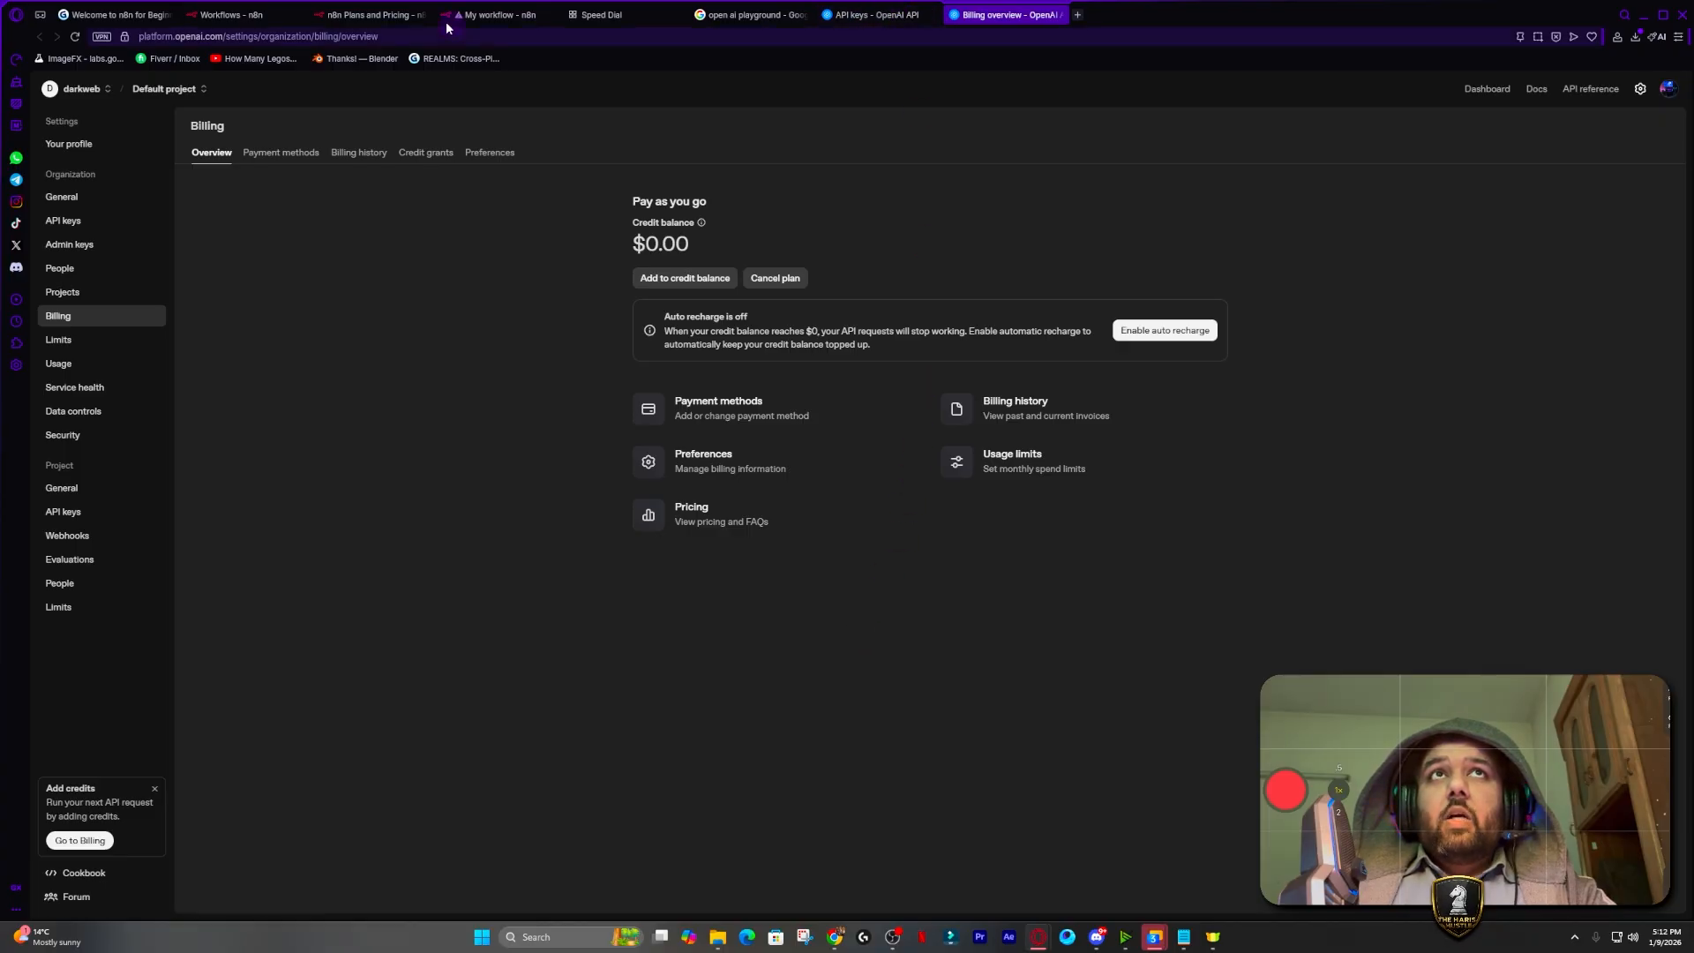
left_click(242, 12)
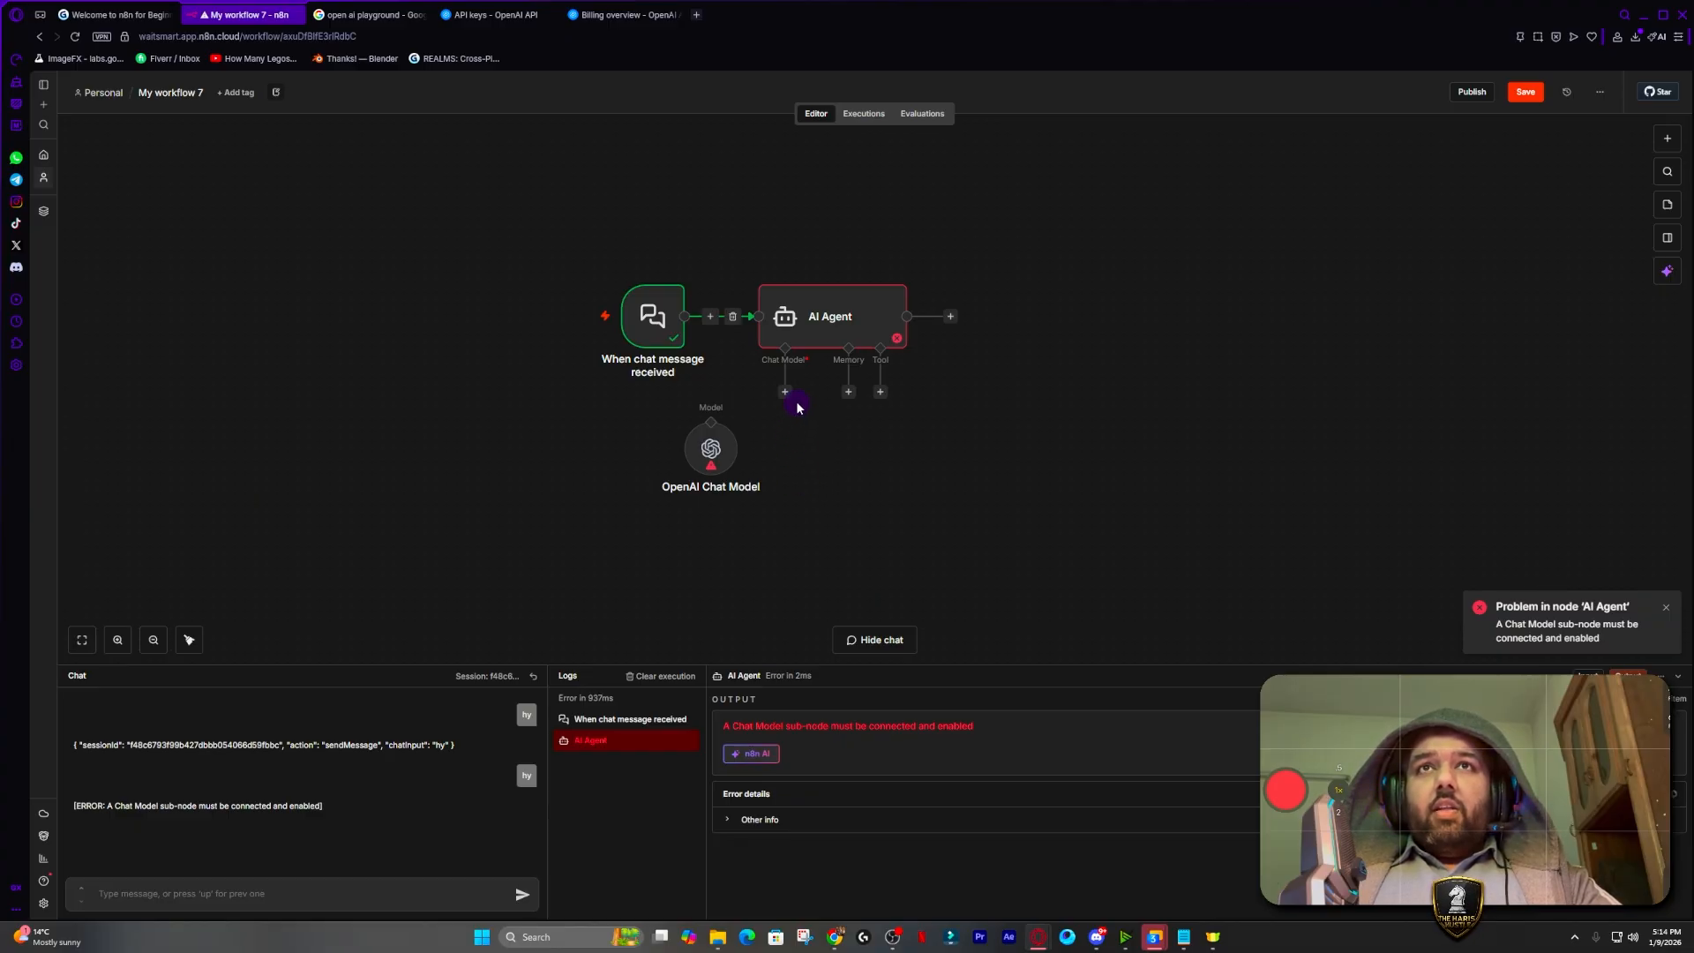
Connect the OpenAI Chat Model to the AI Agent, keep gpt-4.1-mini, and save My workflow 7
left_click_drag(785, 391, 711, 441)
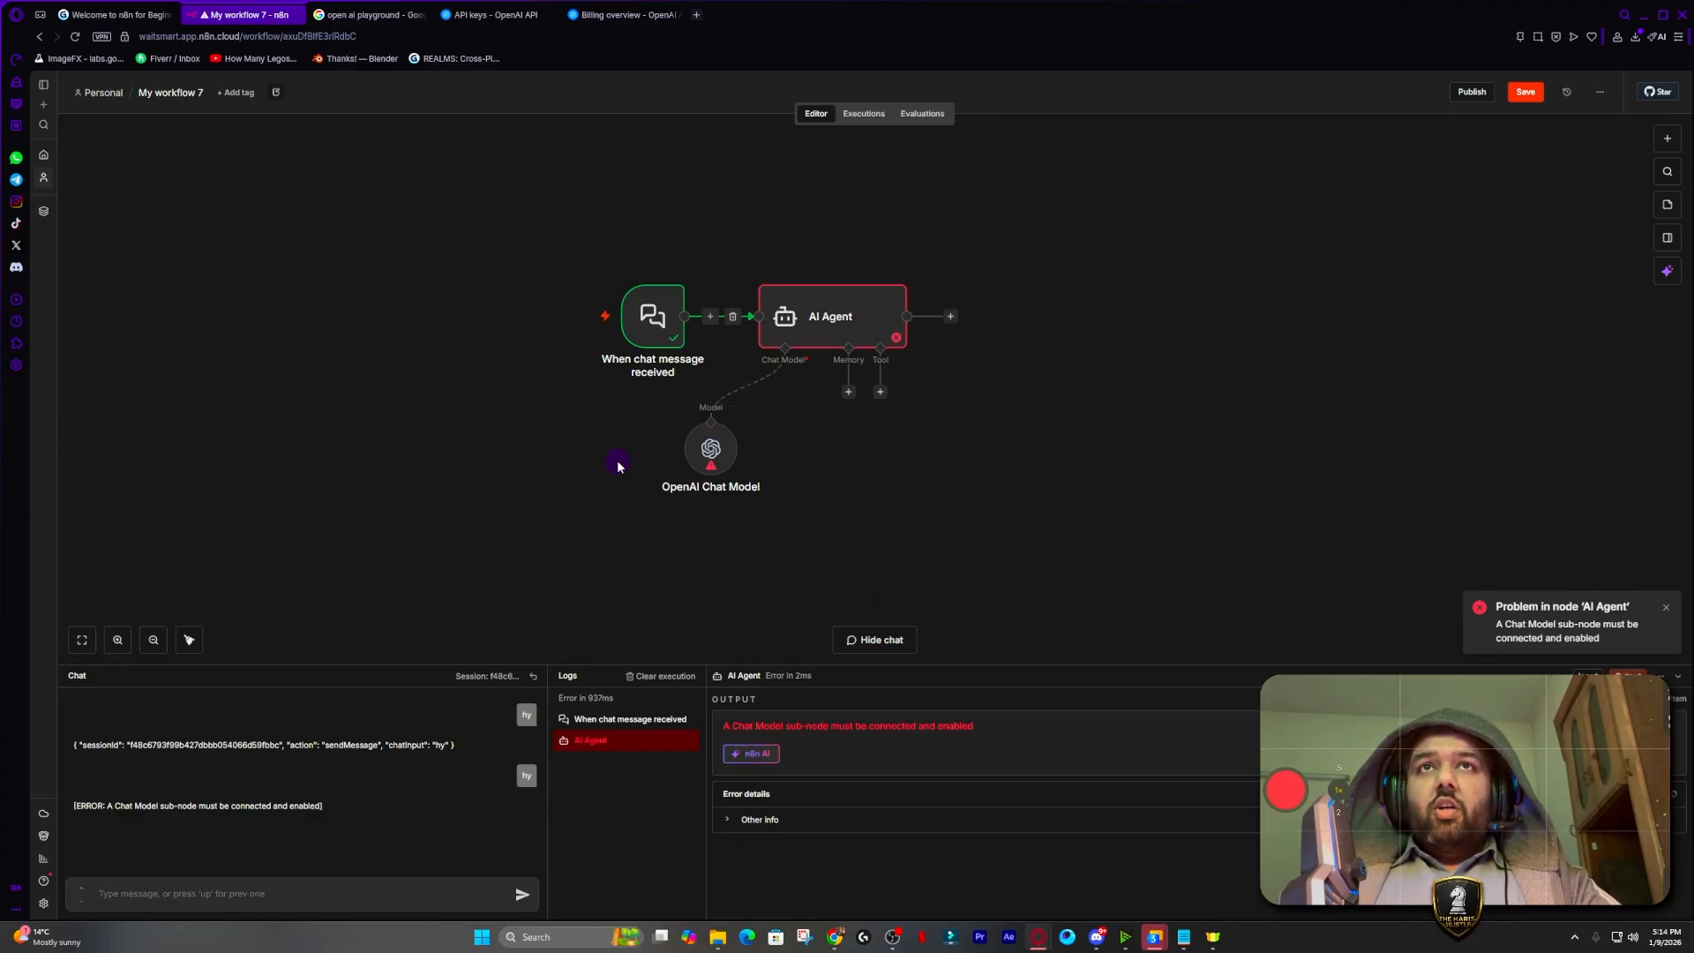
double_click(709, 446)
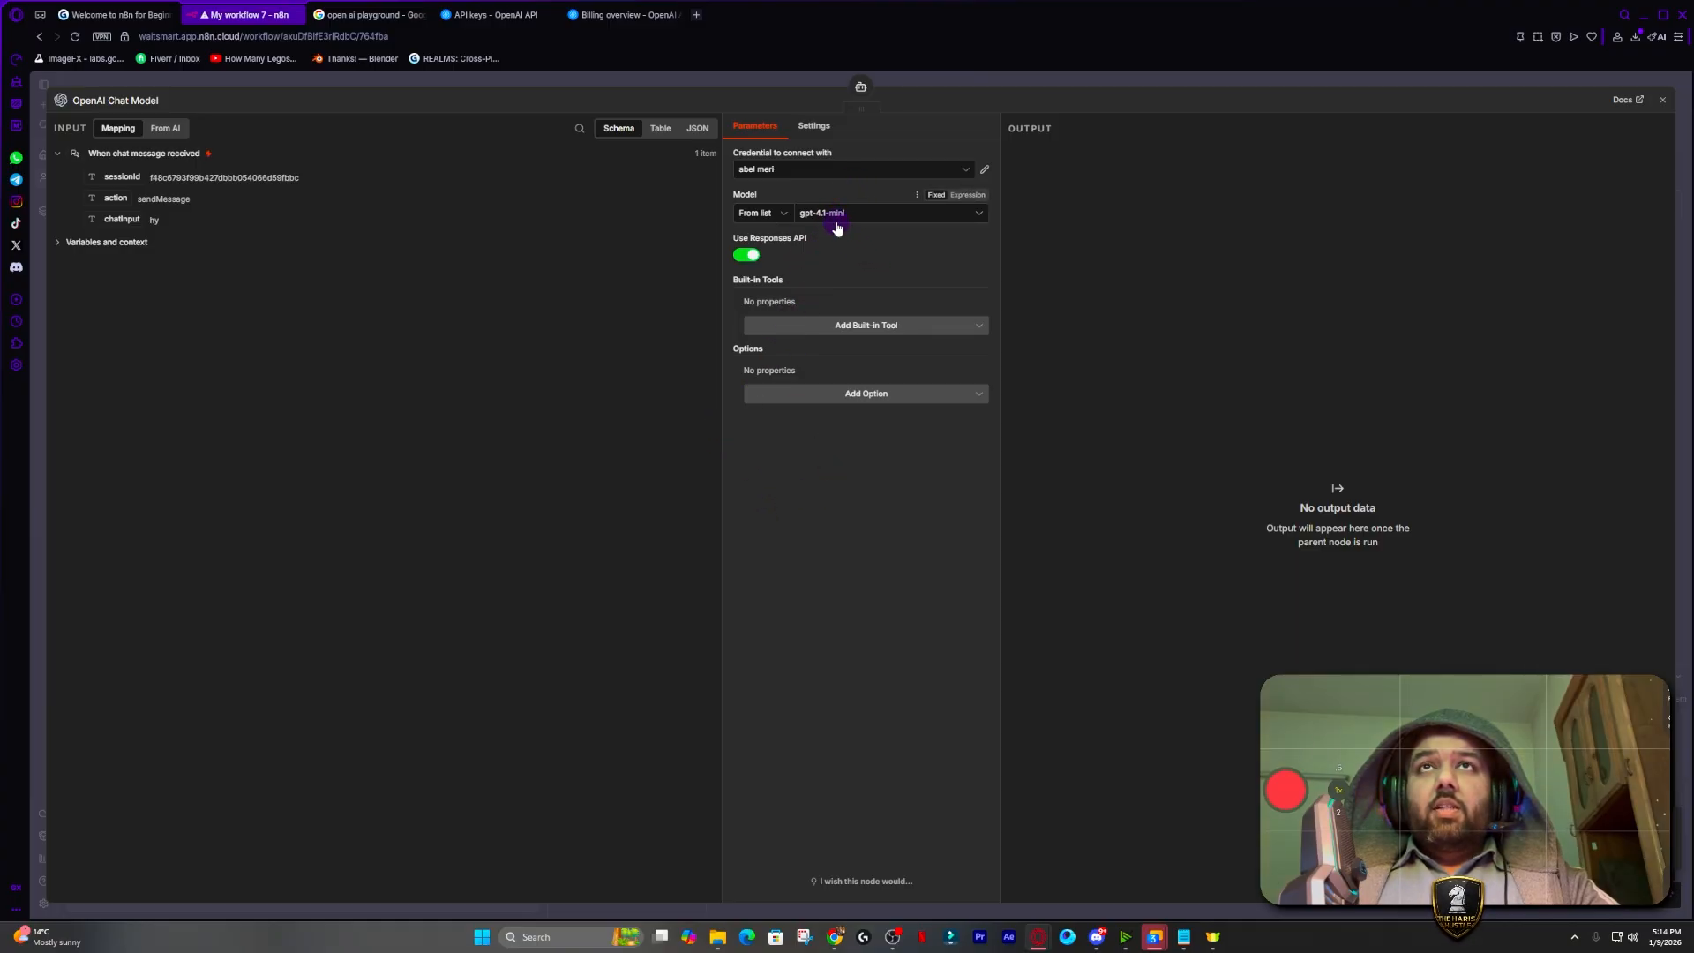
left_click(900, 222)
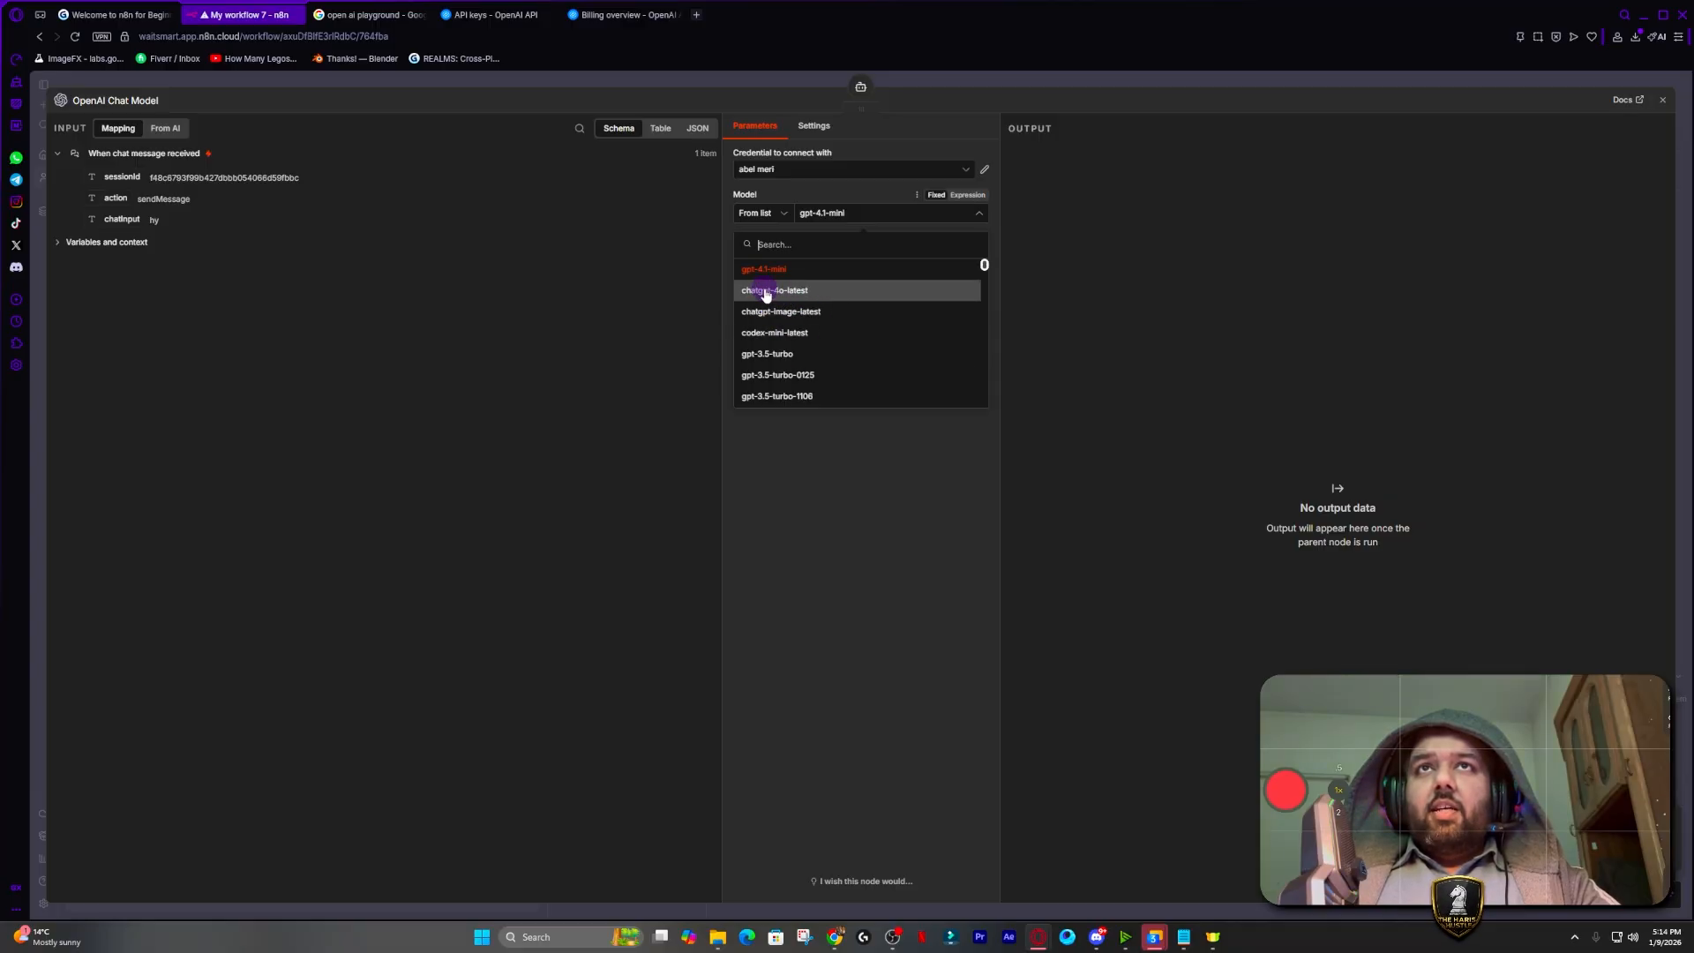
left_click(768, 485)
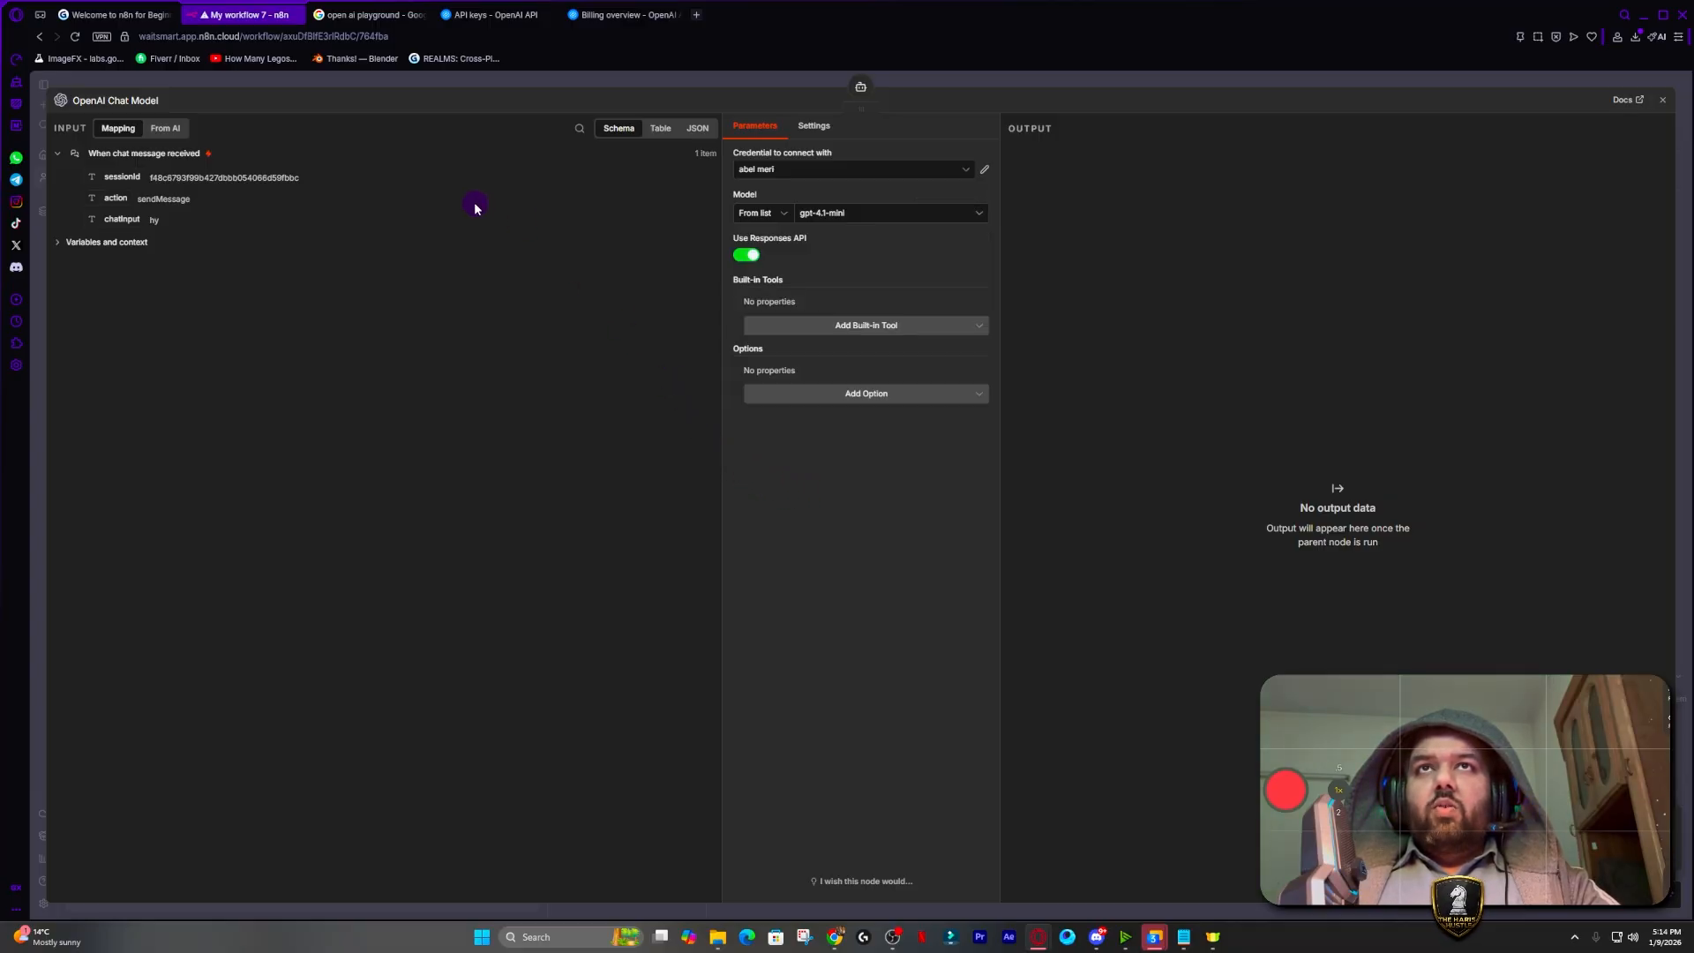
left_click(866, 213)
scroll(866, 374, "down", 5)
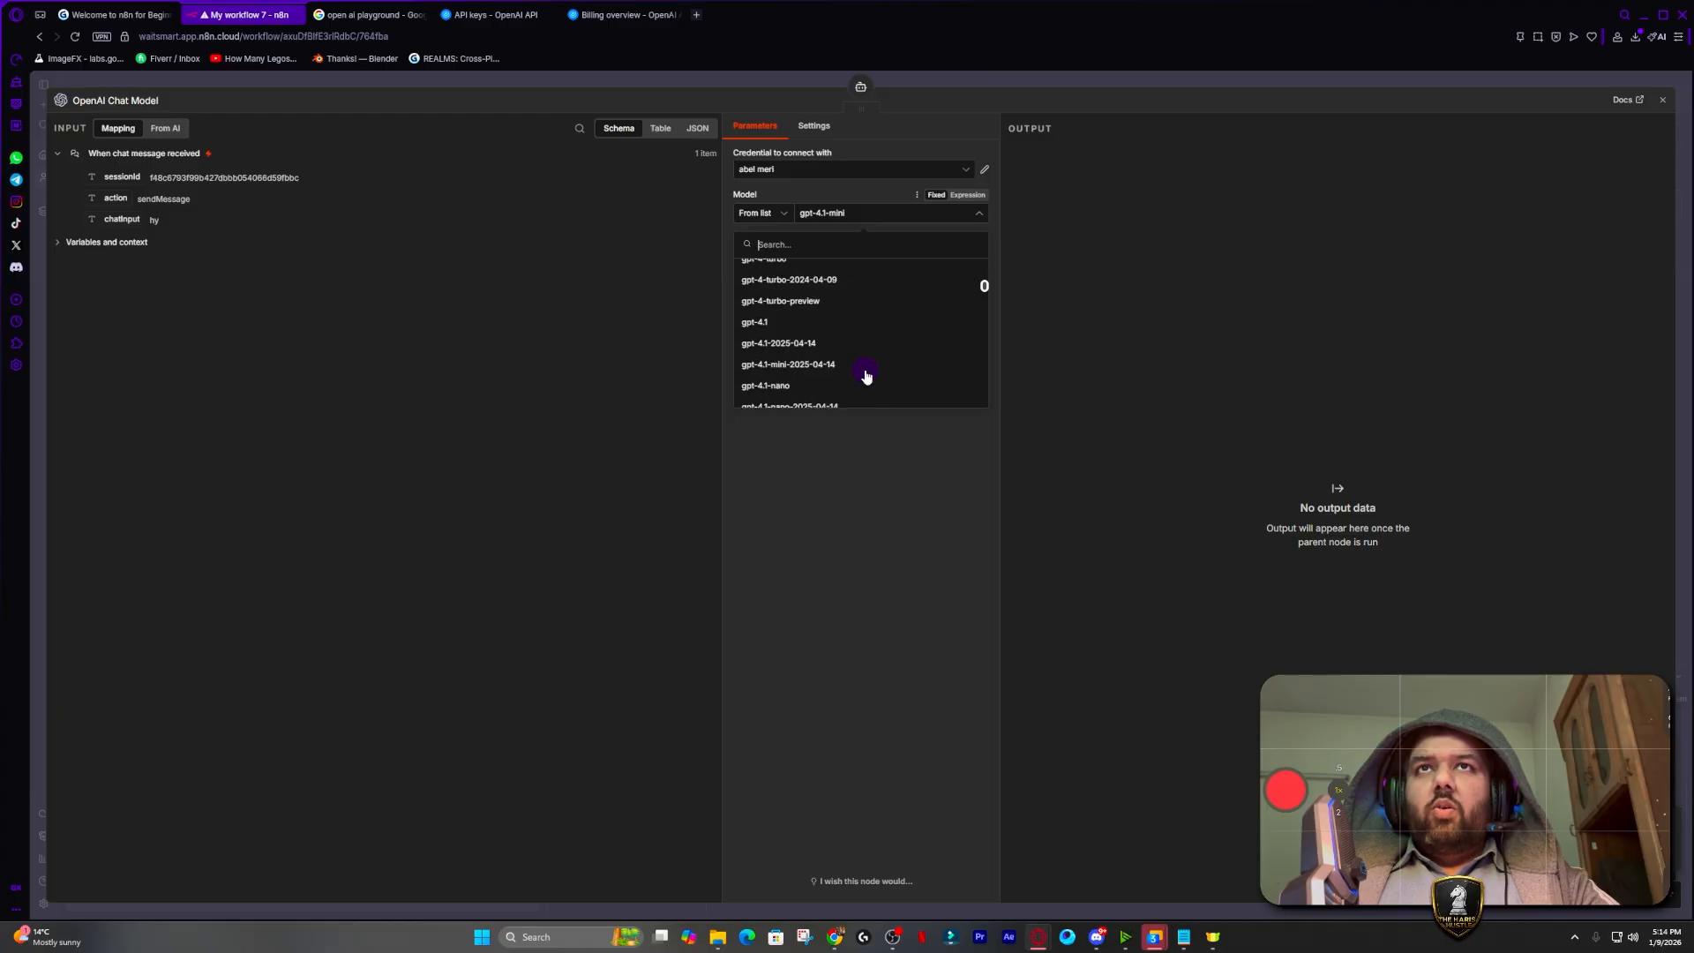
left_click(838, 445)
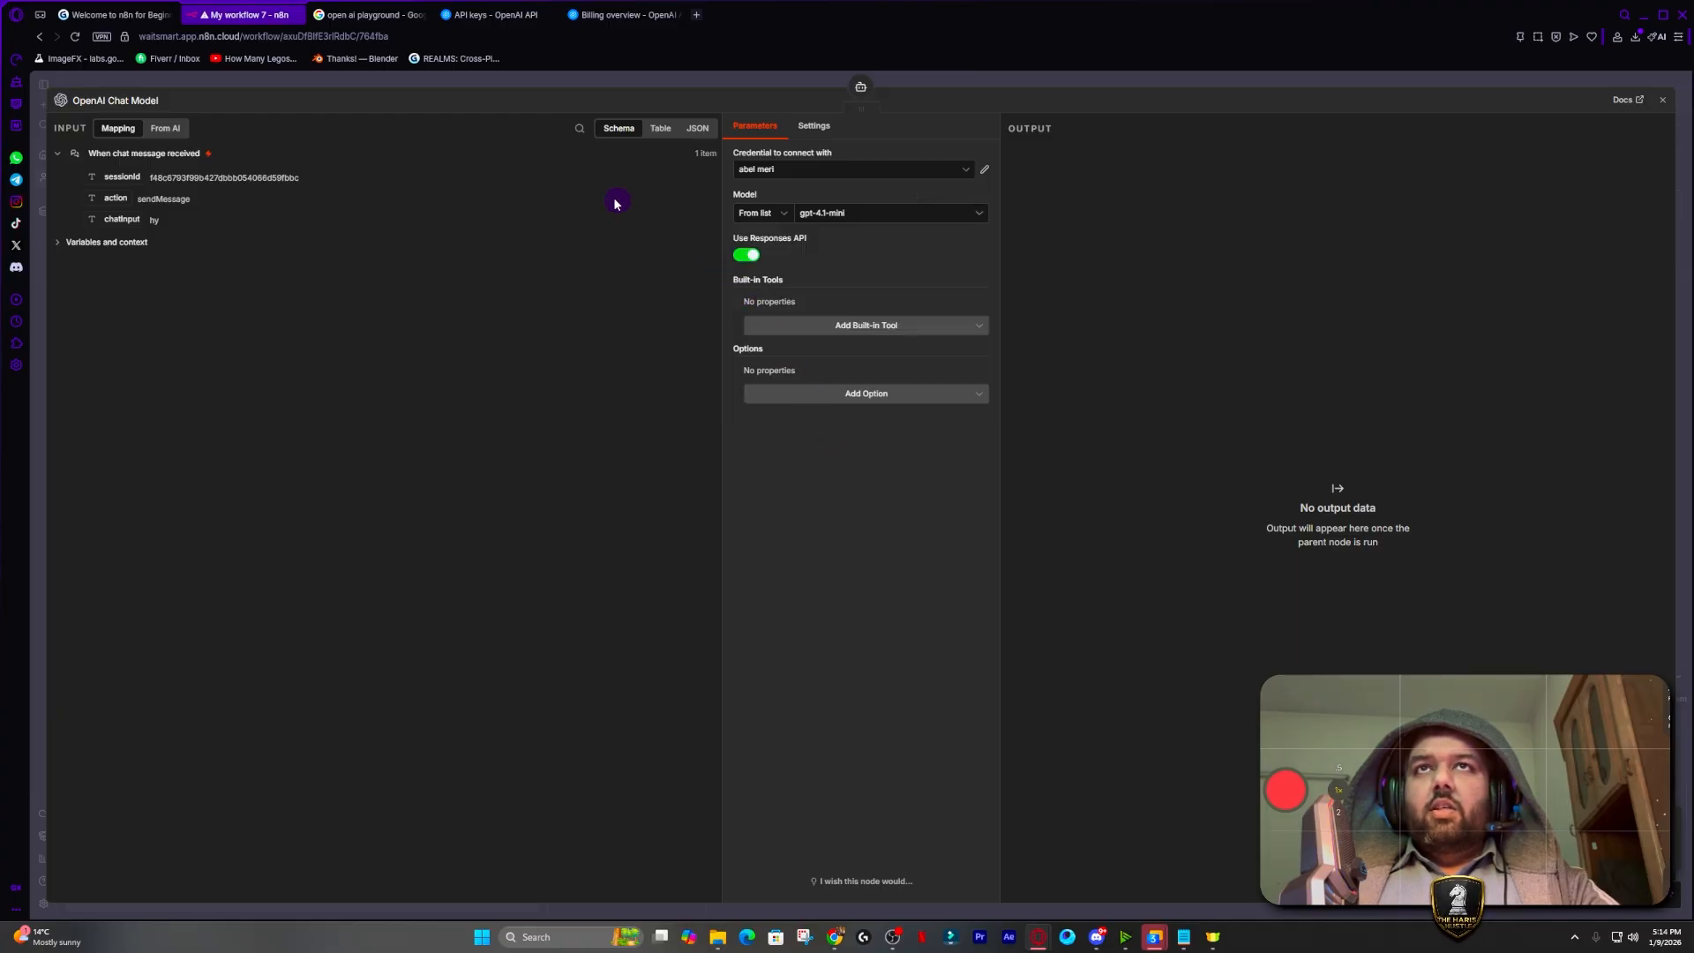
left_click(106, 84)
left_click(1524, 94)
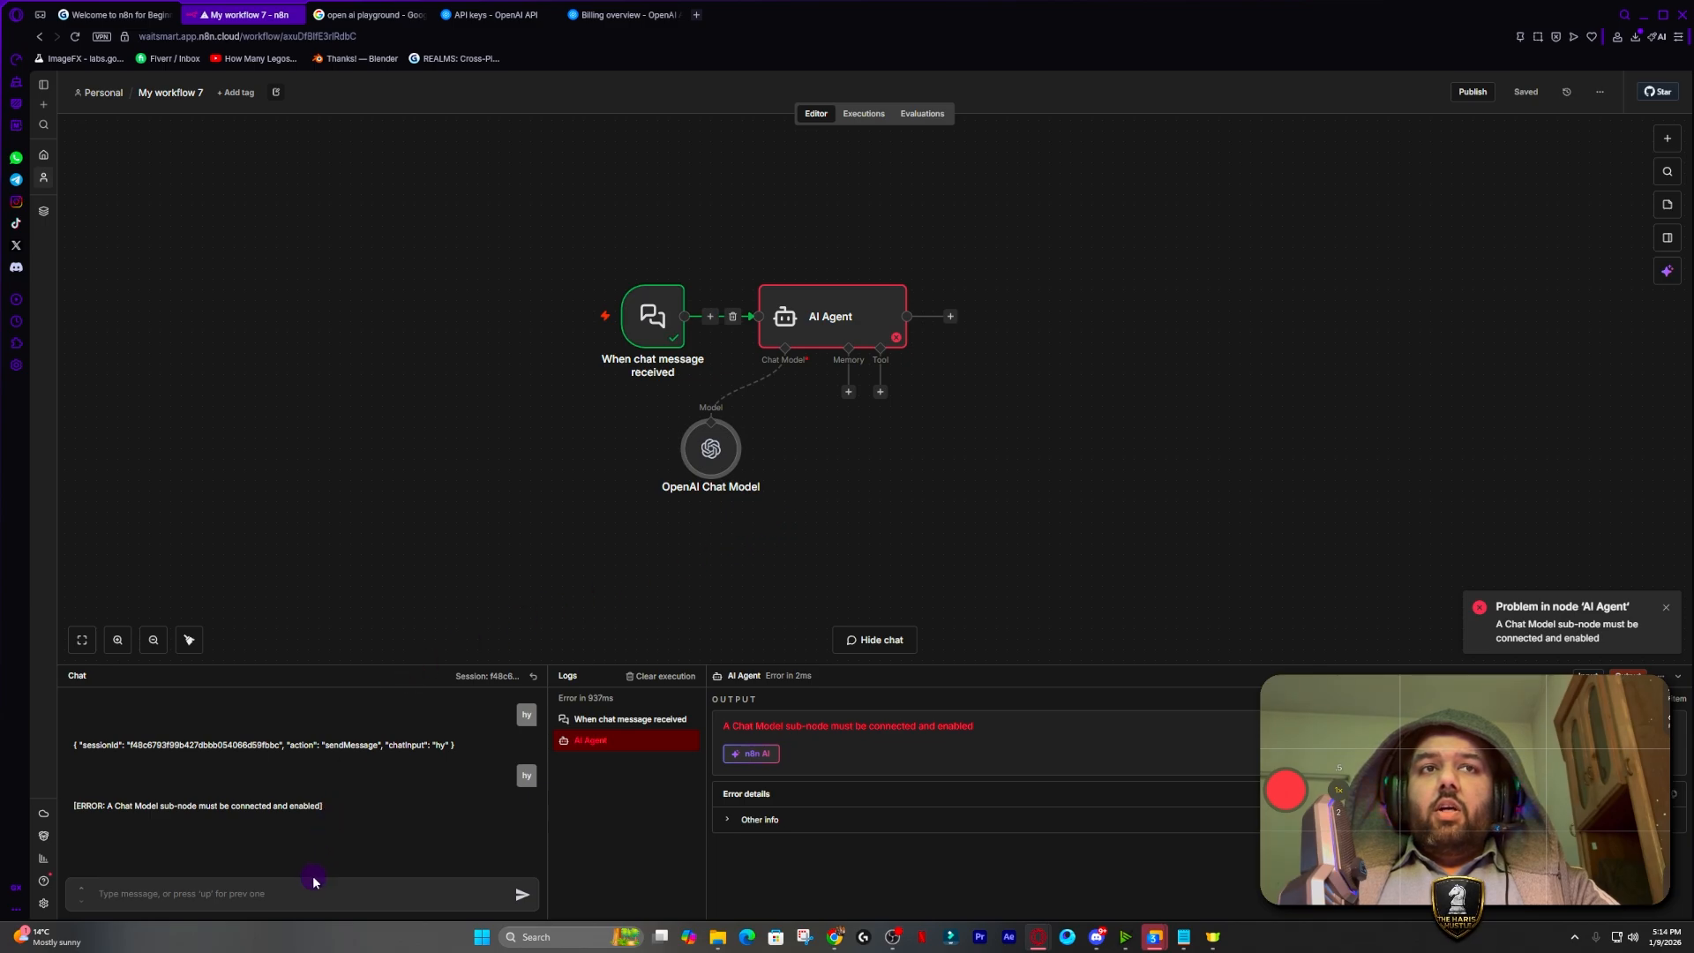
Rerun the 'hy' test message and nudge the three workflow nodes slightly left
left_click(511, 764)
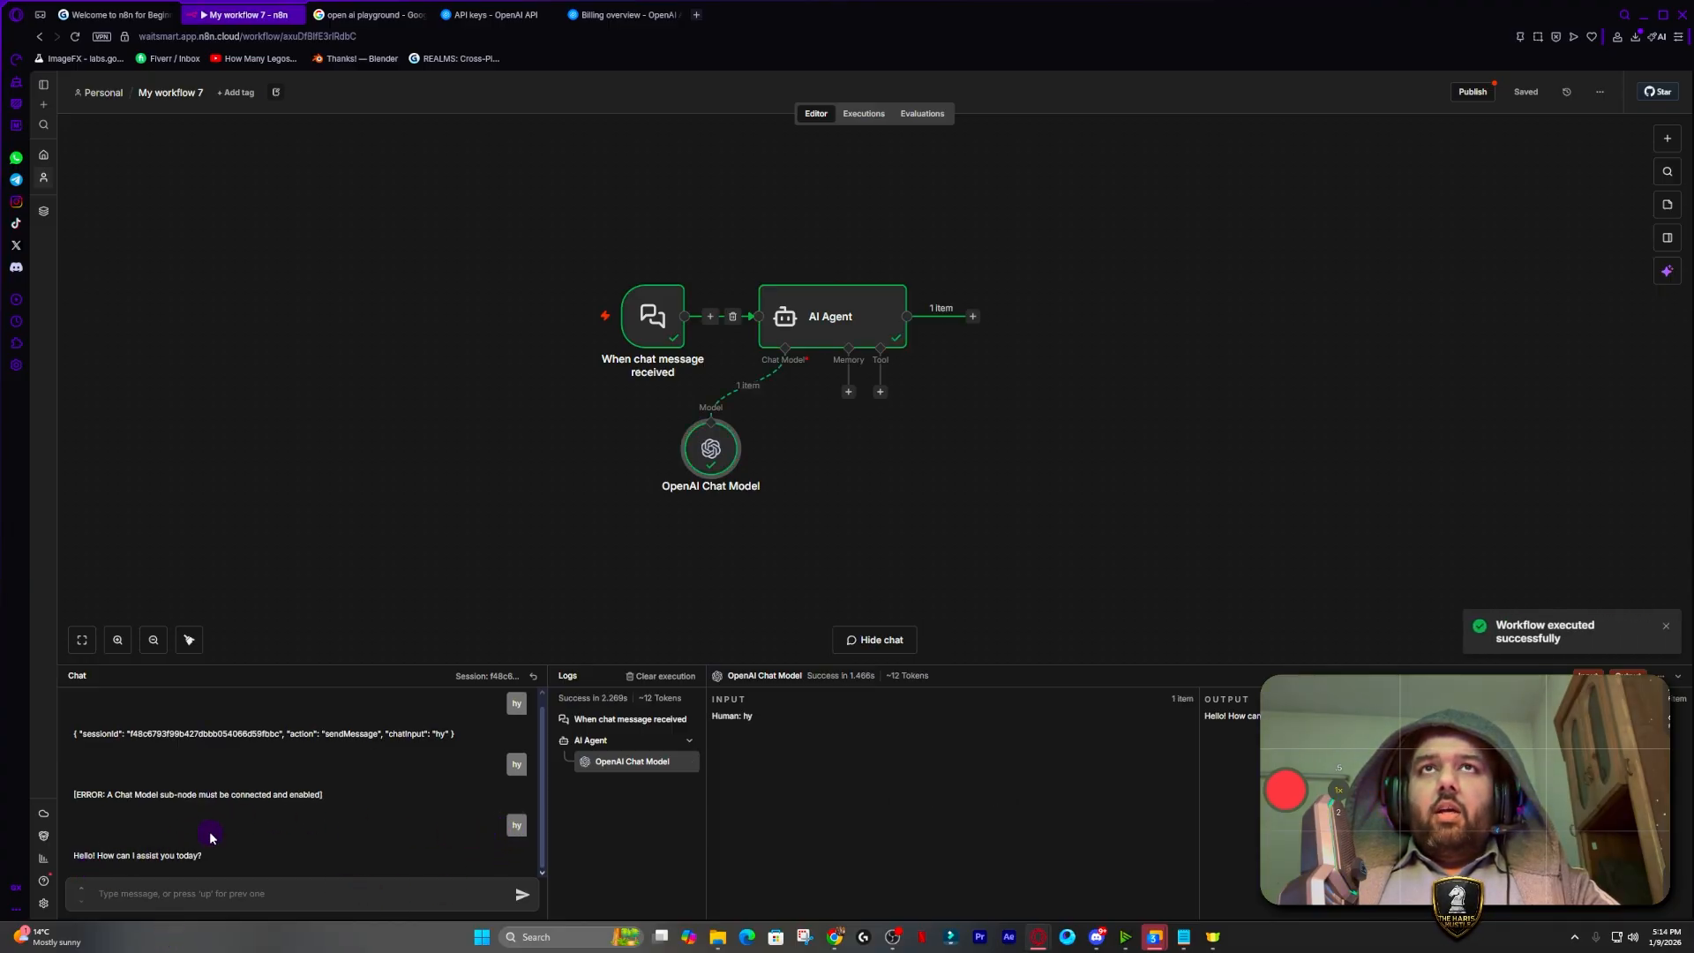
left_click_drag(527, 304, 969, 455)
left_click_drag(854, 321, 832, 321)
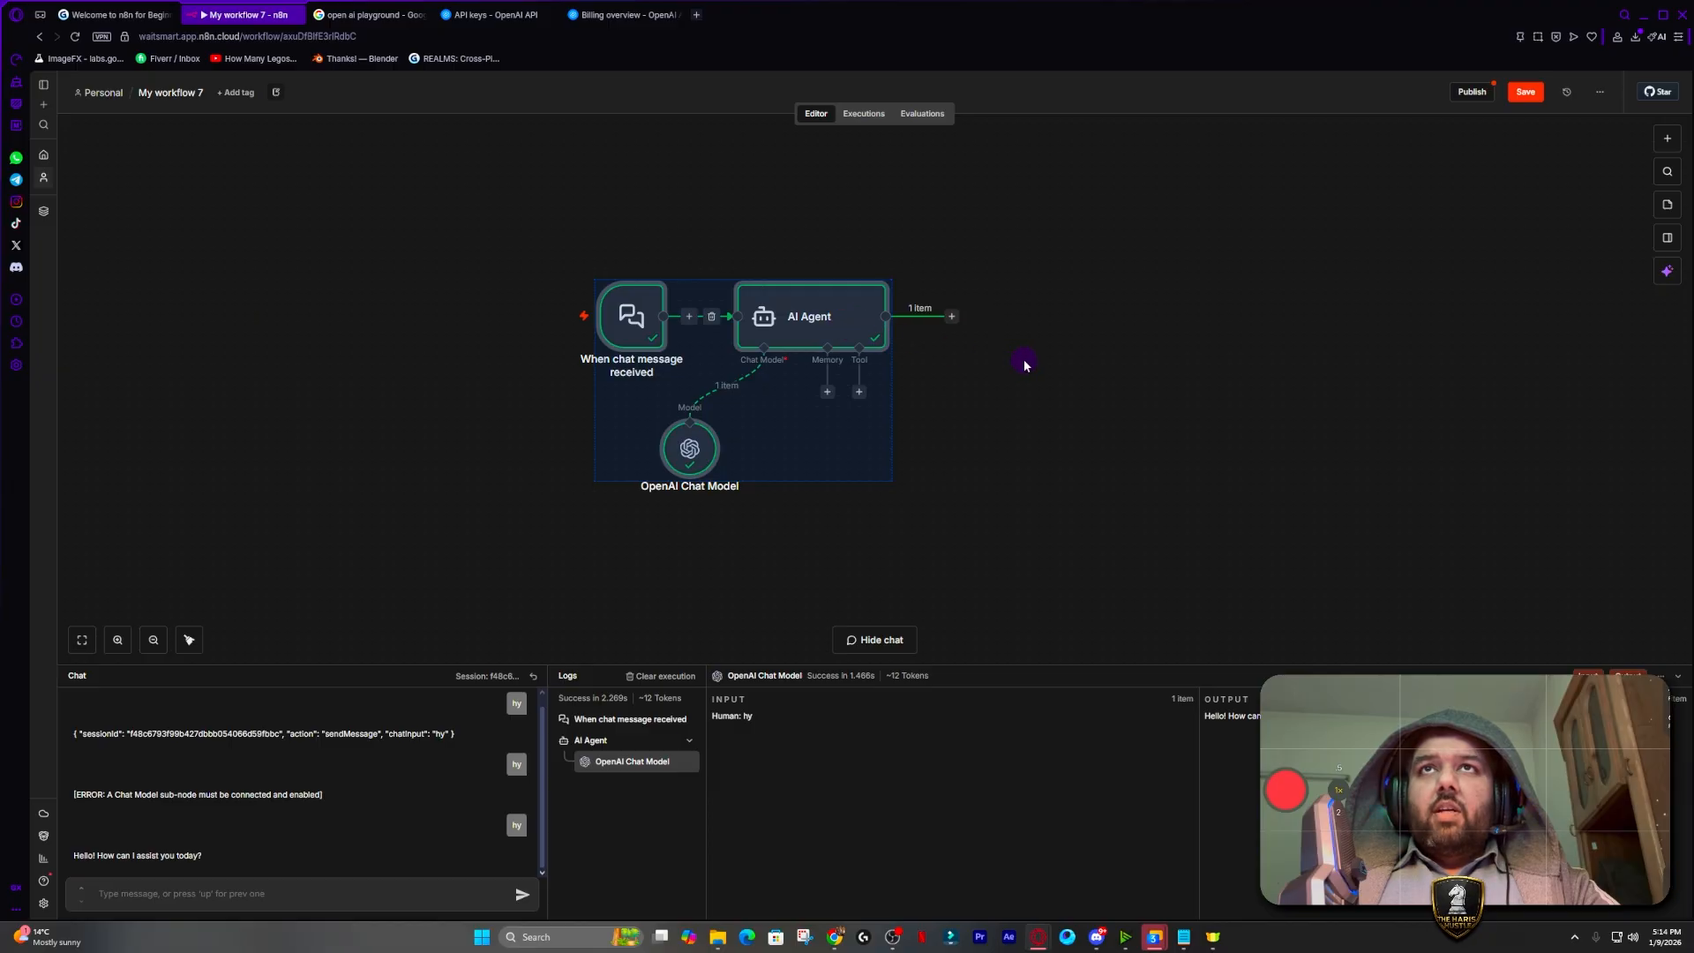
left_click(1024, 358)
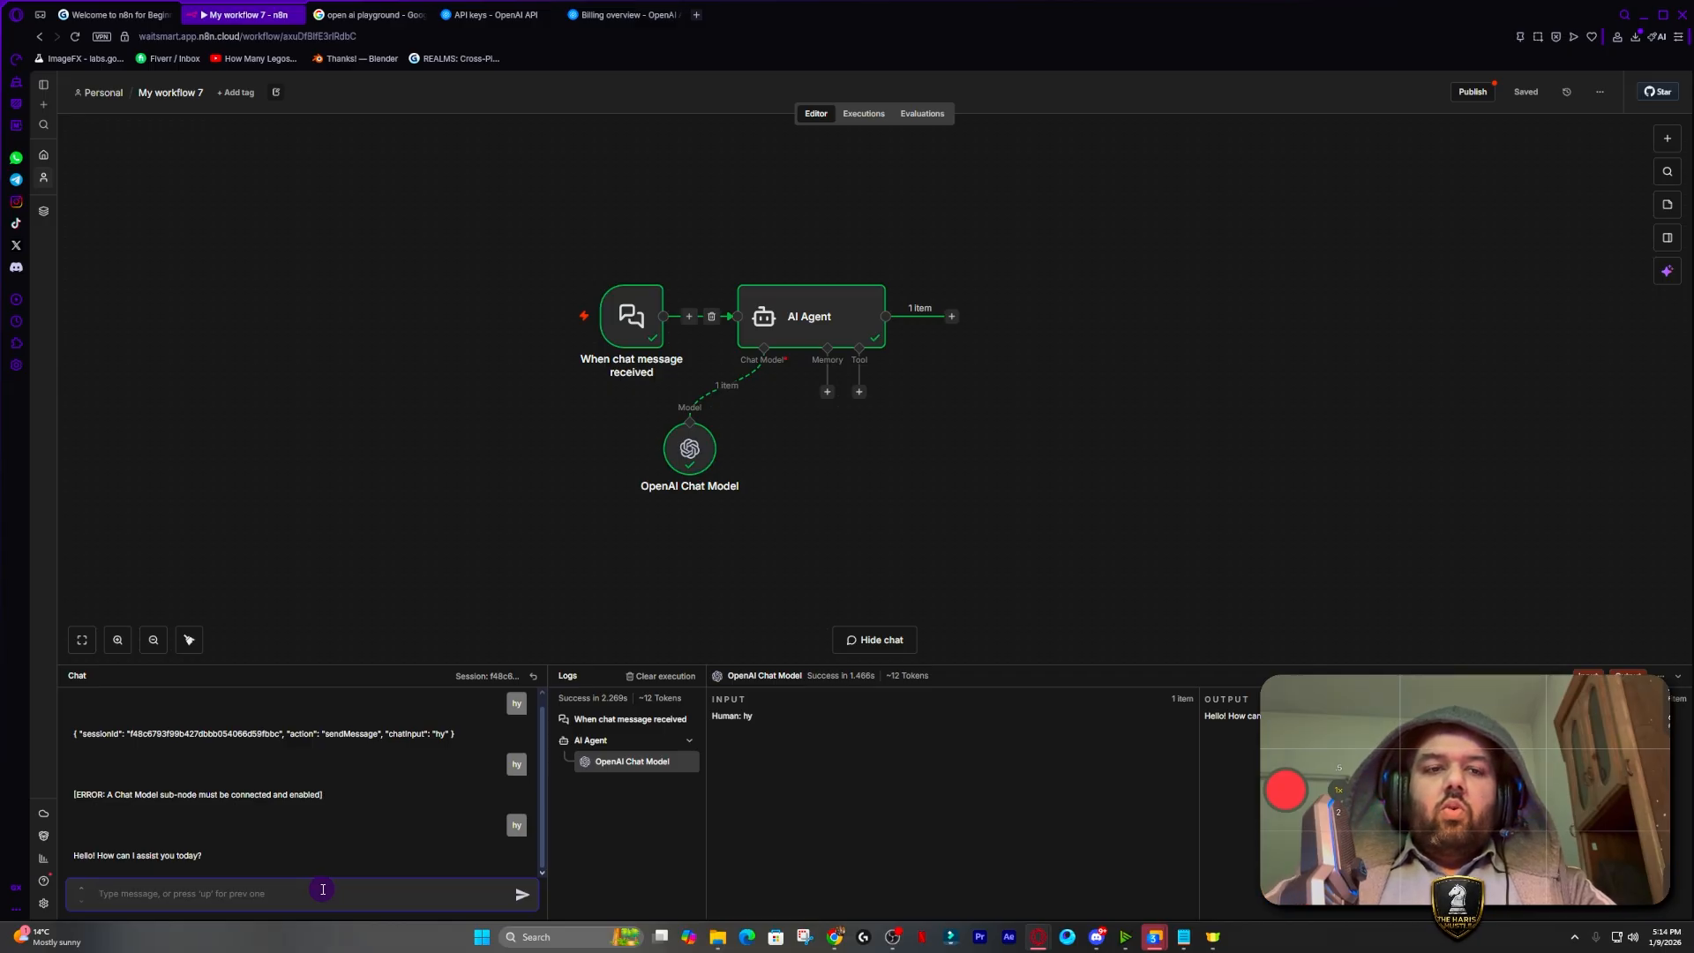
Send 'hy who are you', then introduce yourself by name in the test chat
type("hy who are yo")
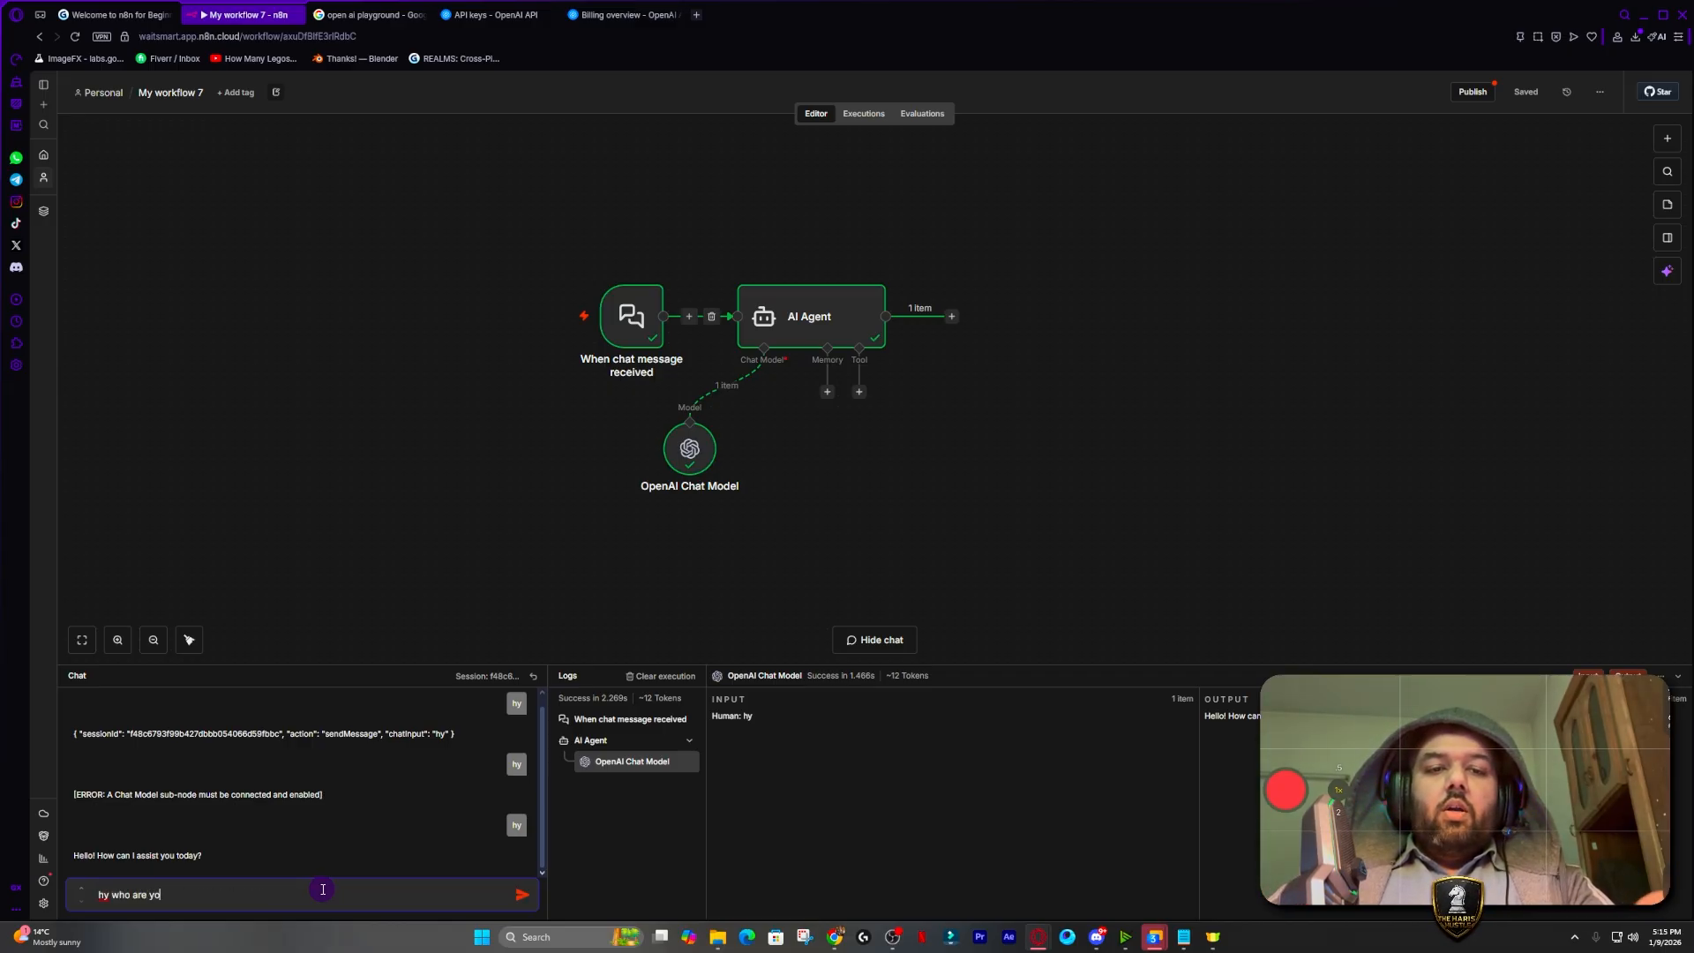
type("u")
key("Return")
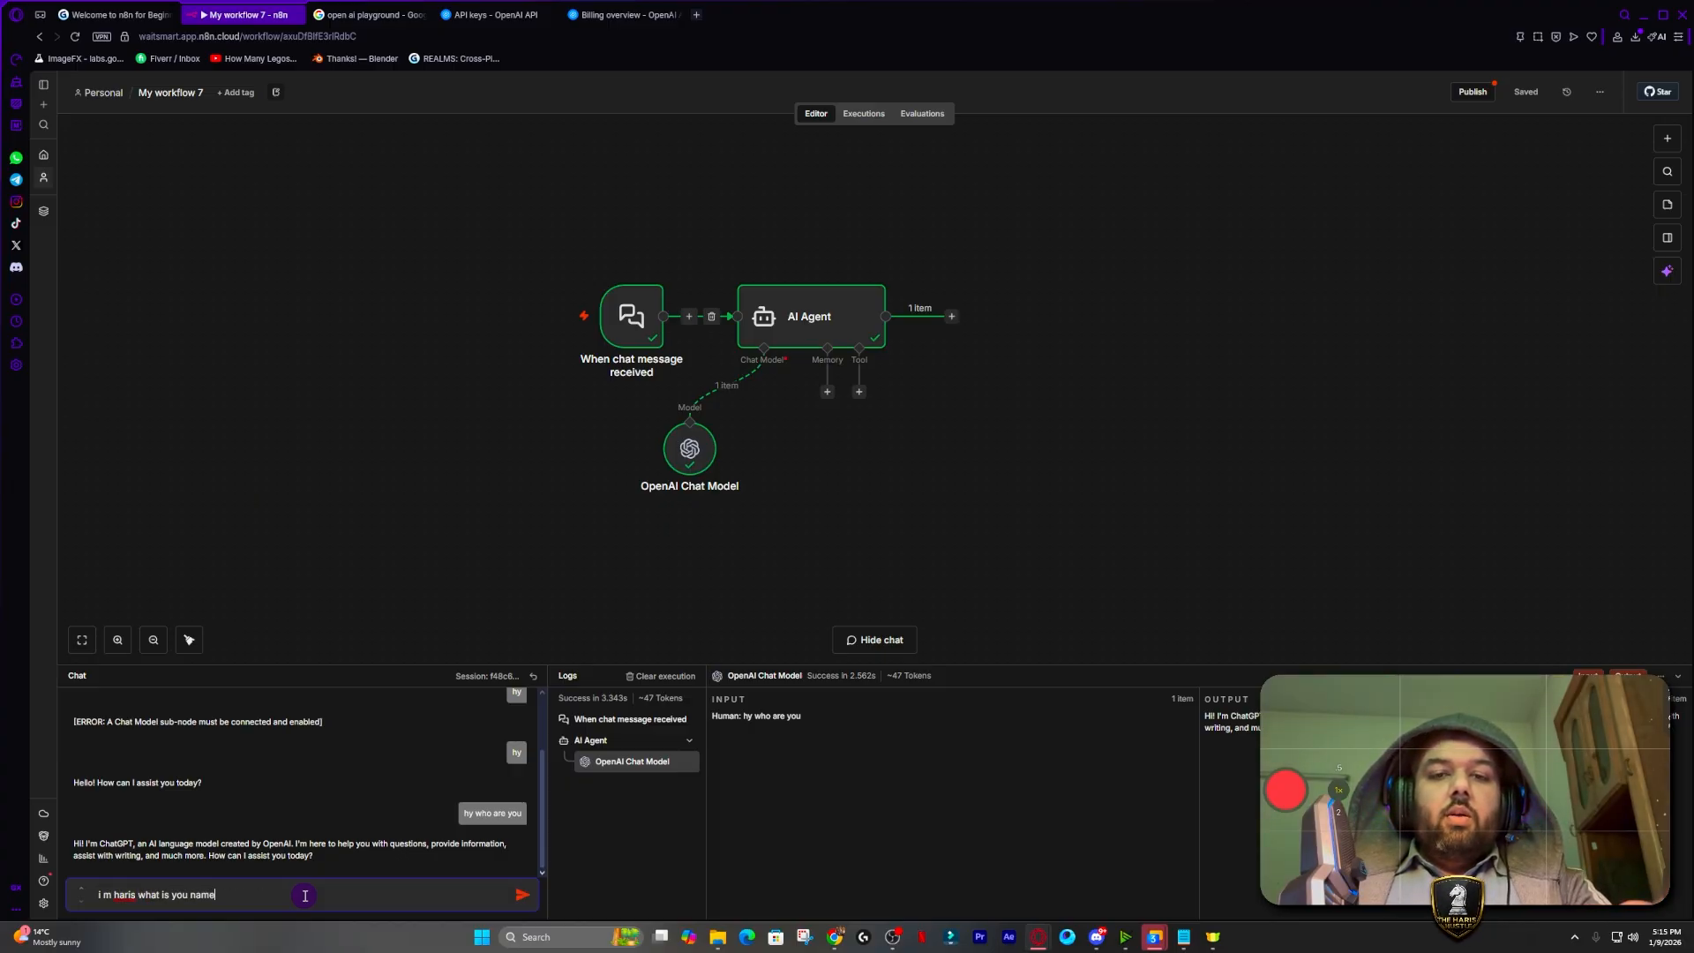
key("Return")
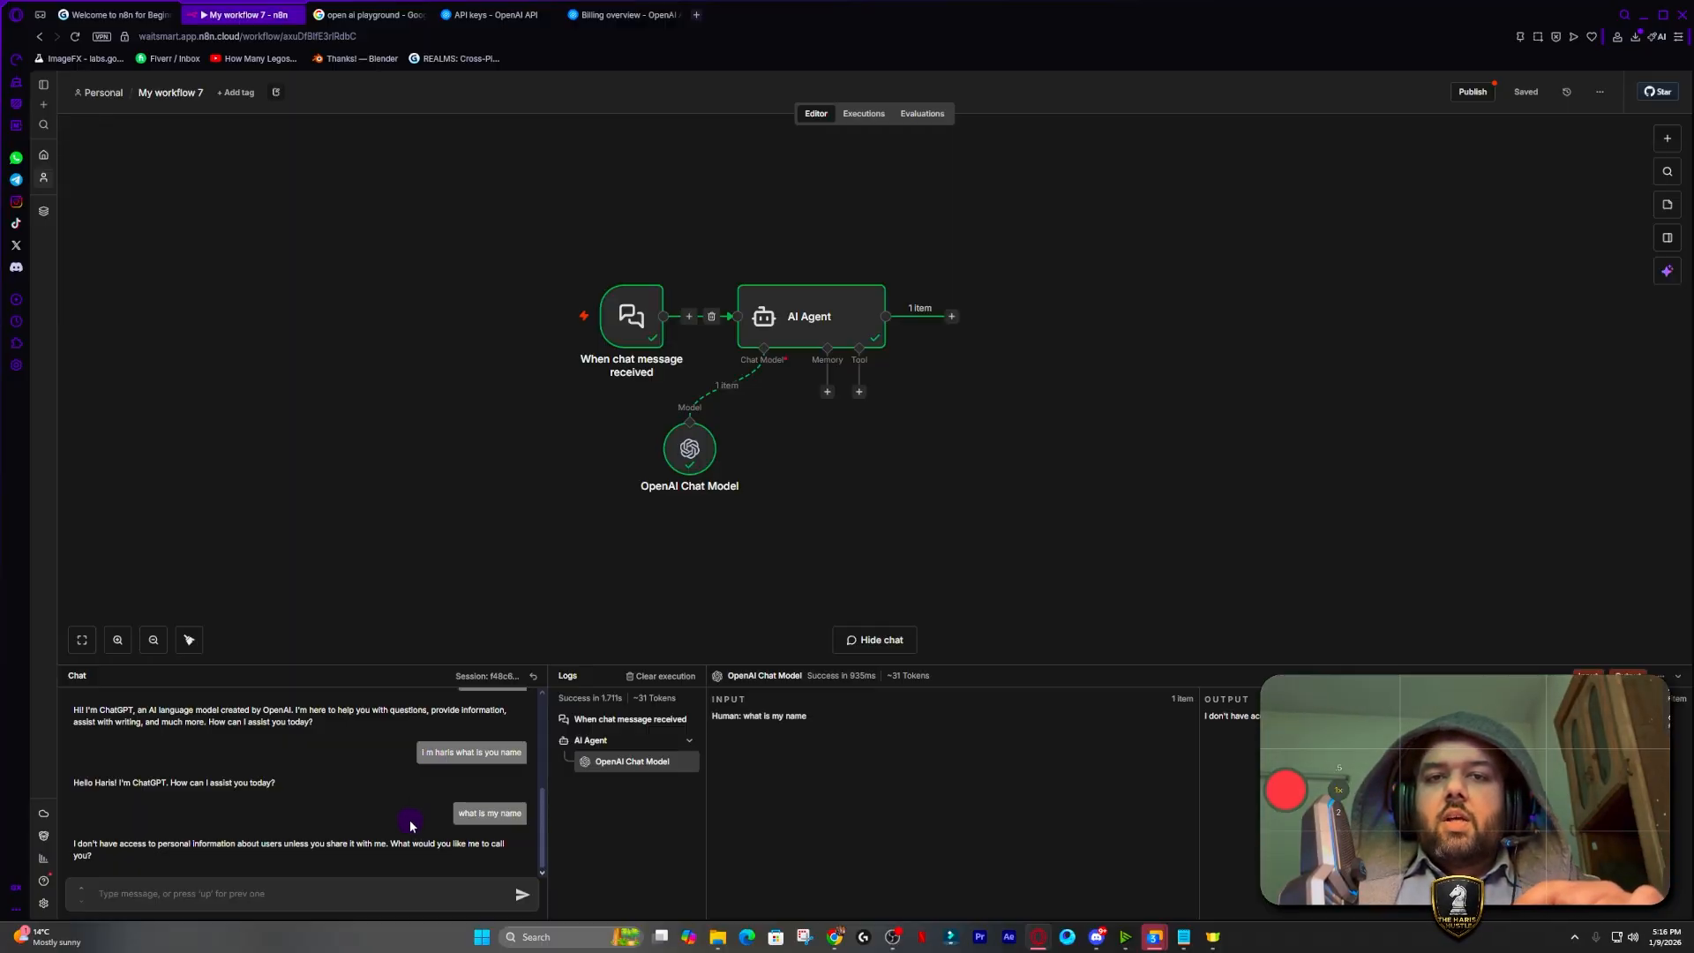
Attach a Simple Memory to the AI Agent and save the workflow
left_click(827, 393)
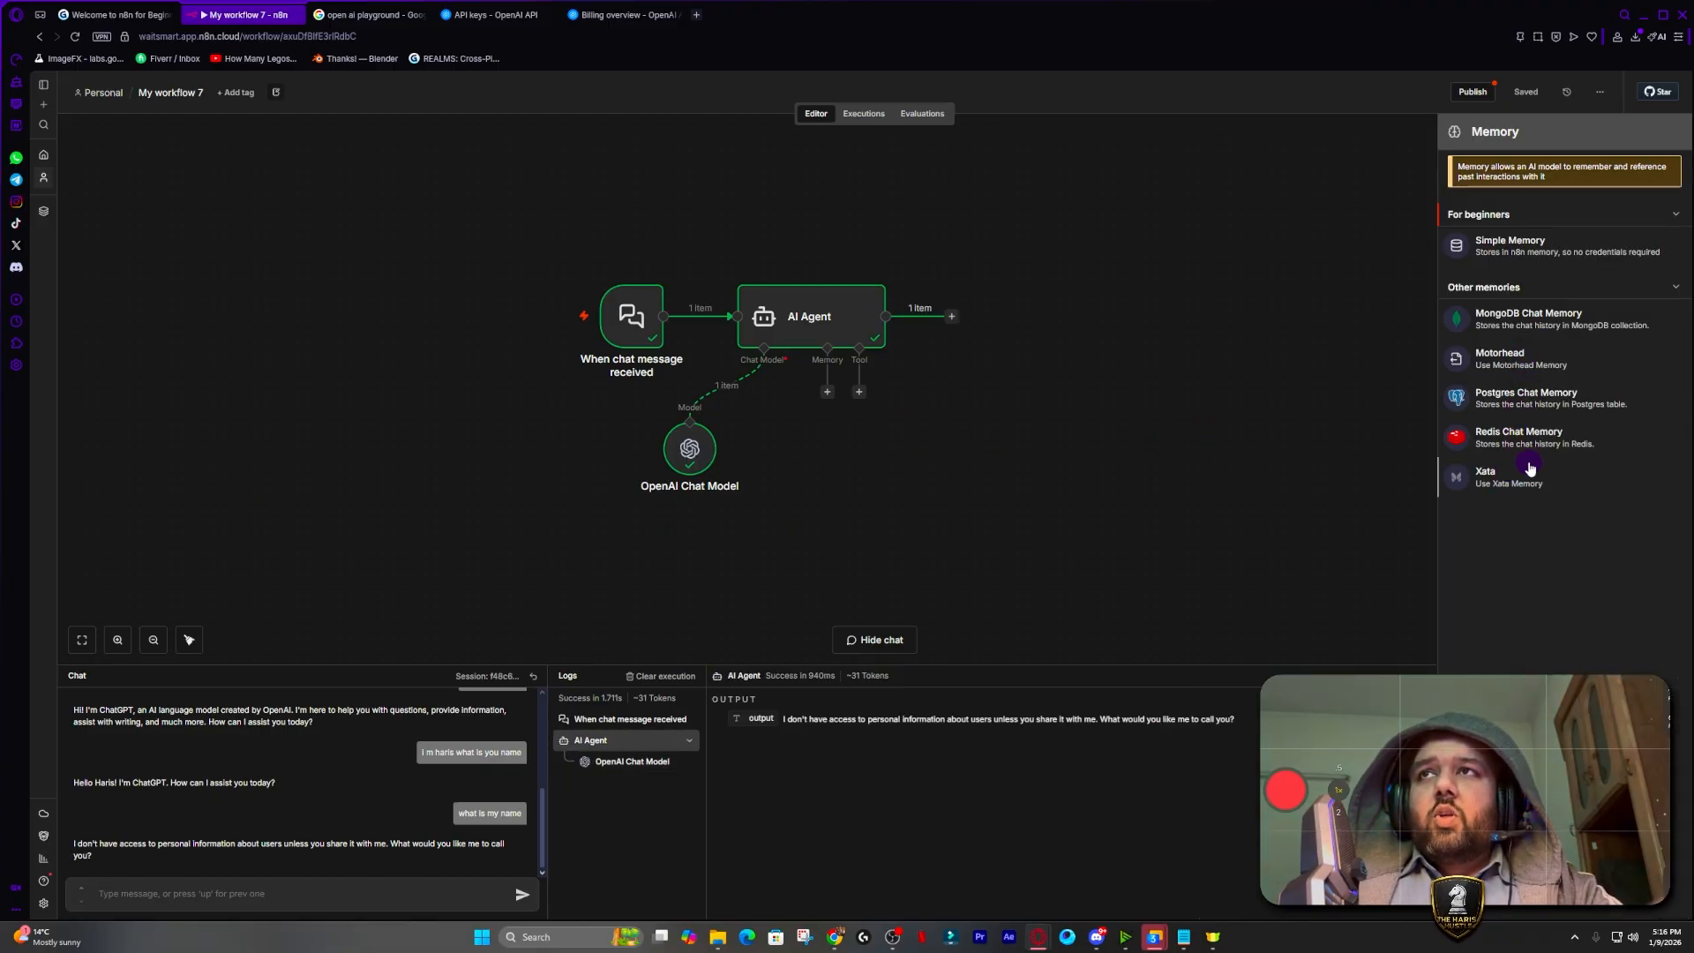
left_click(1584, 250)
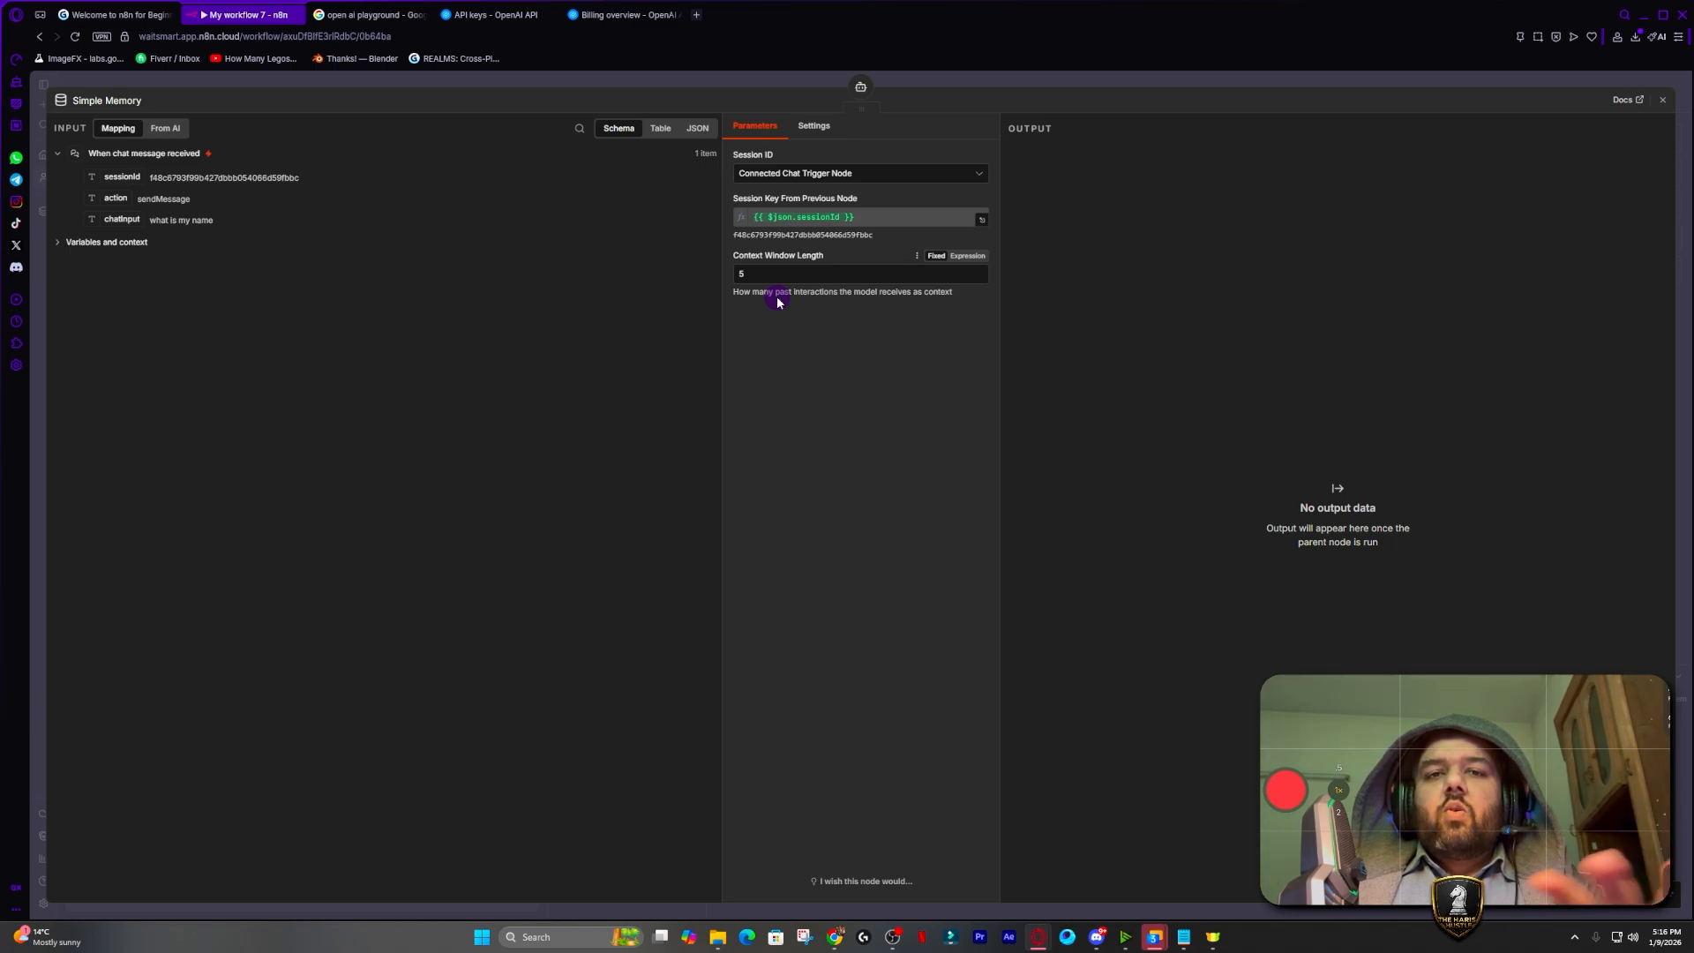
left_click(99, 81)
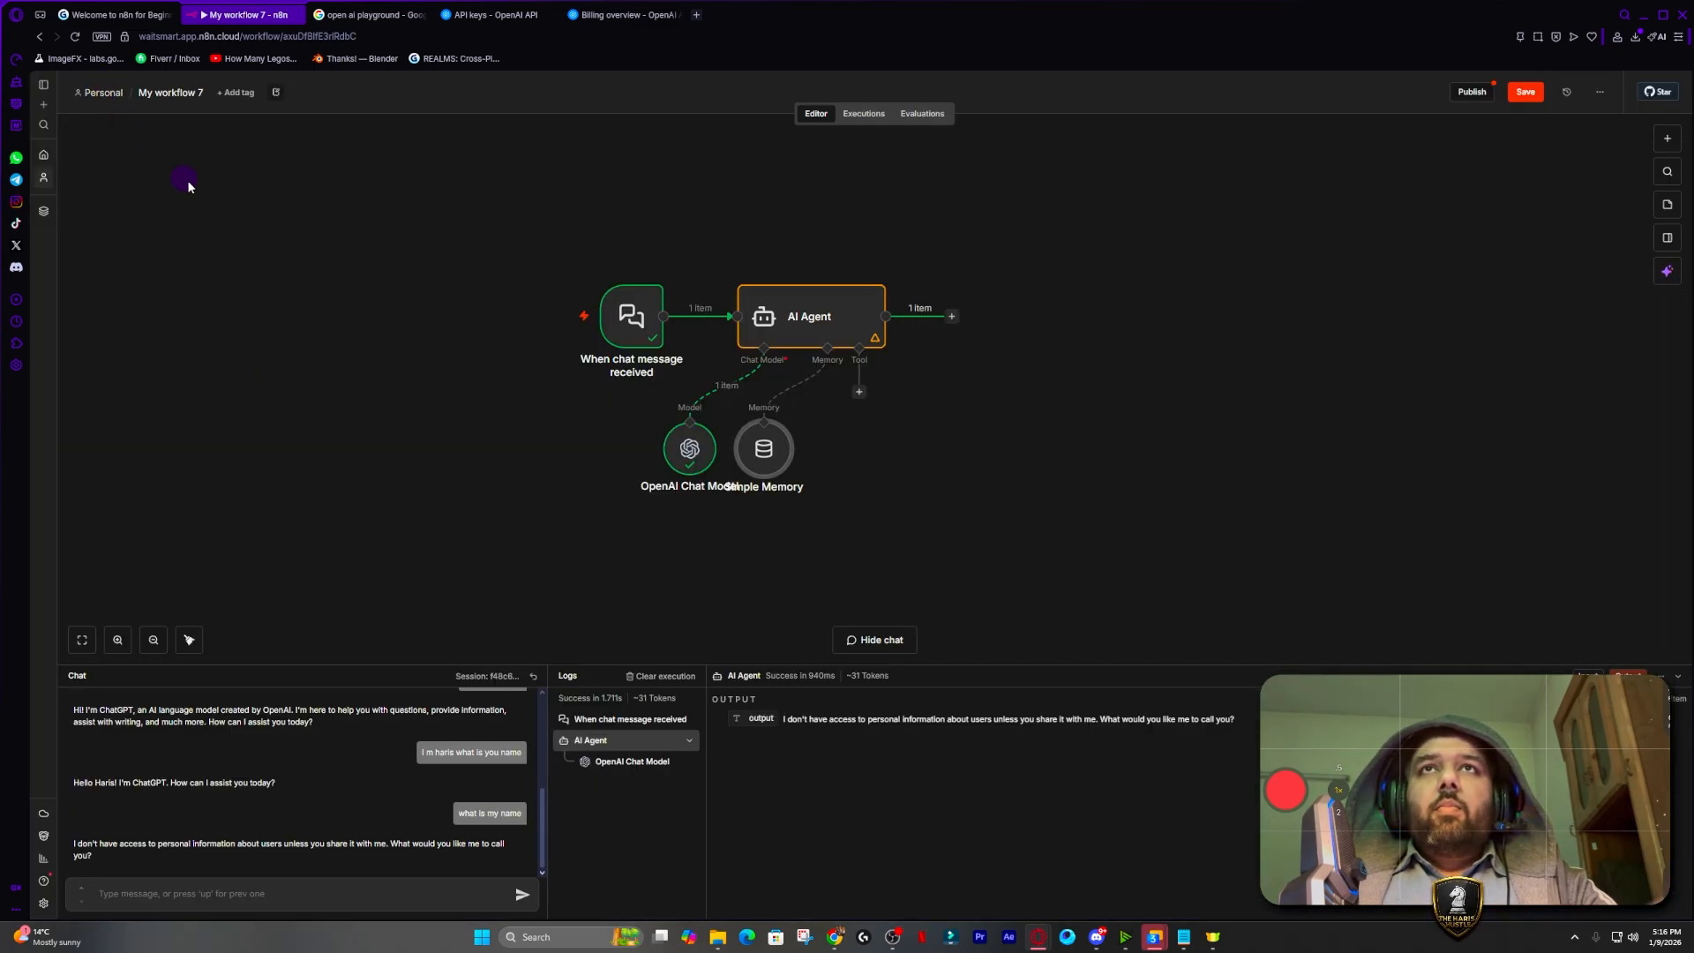
left_click(1524, 92)
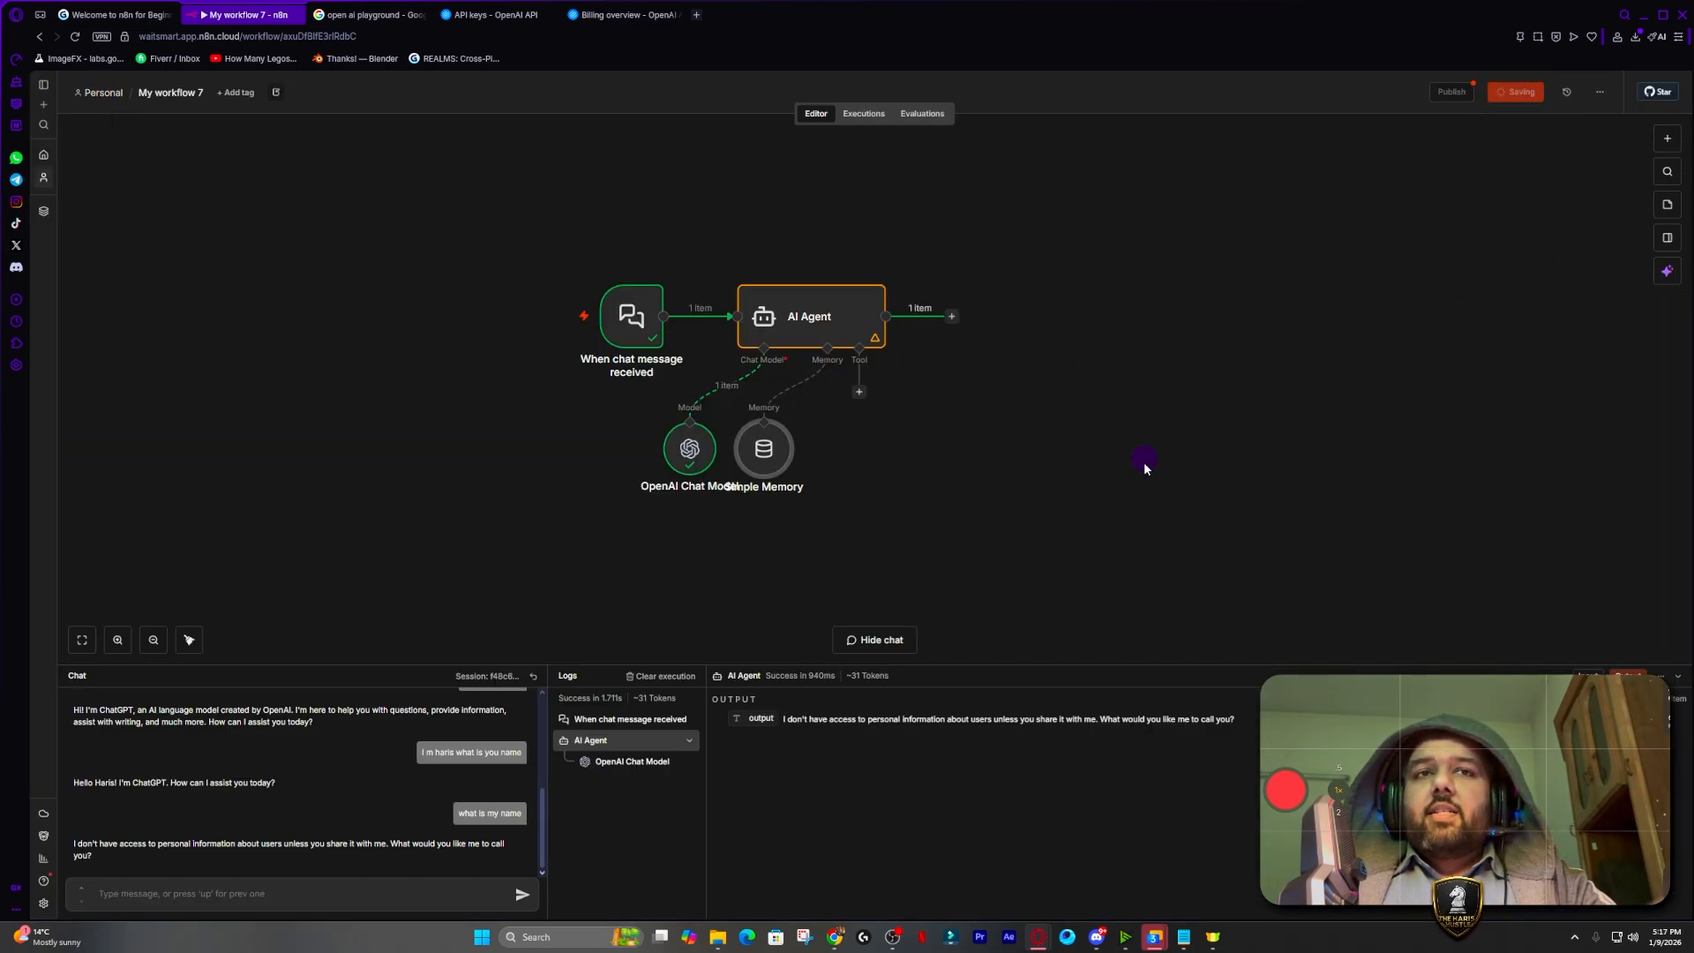
Test-chat 'hy', introduce yourself by name, then ask 'what is my name'
left_click(430, 893)
type("hy")
key("Return")
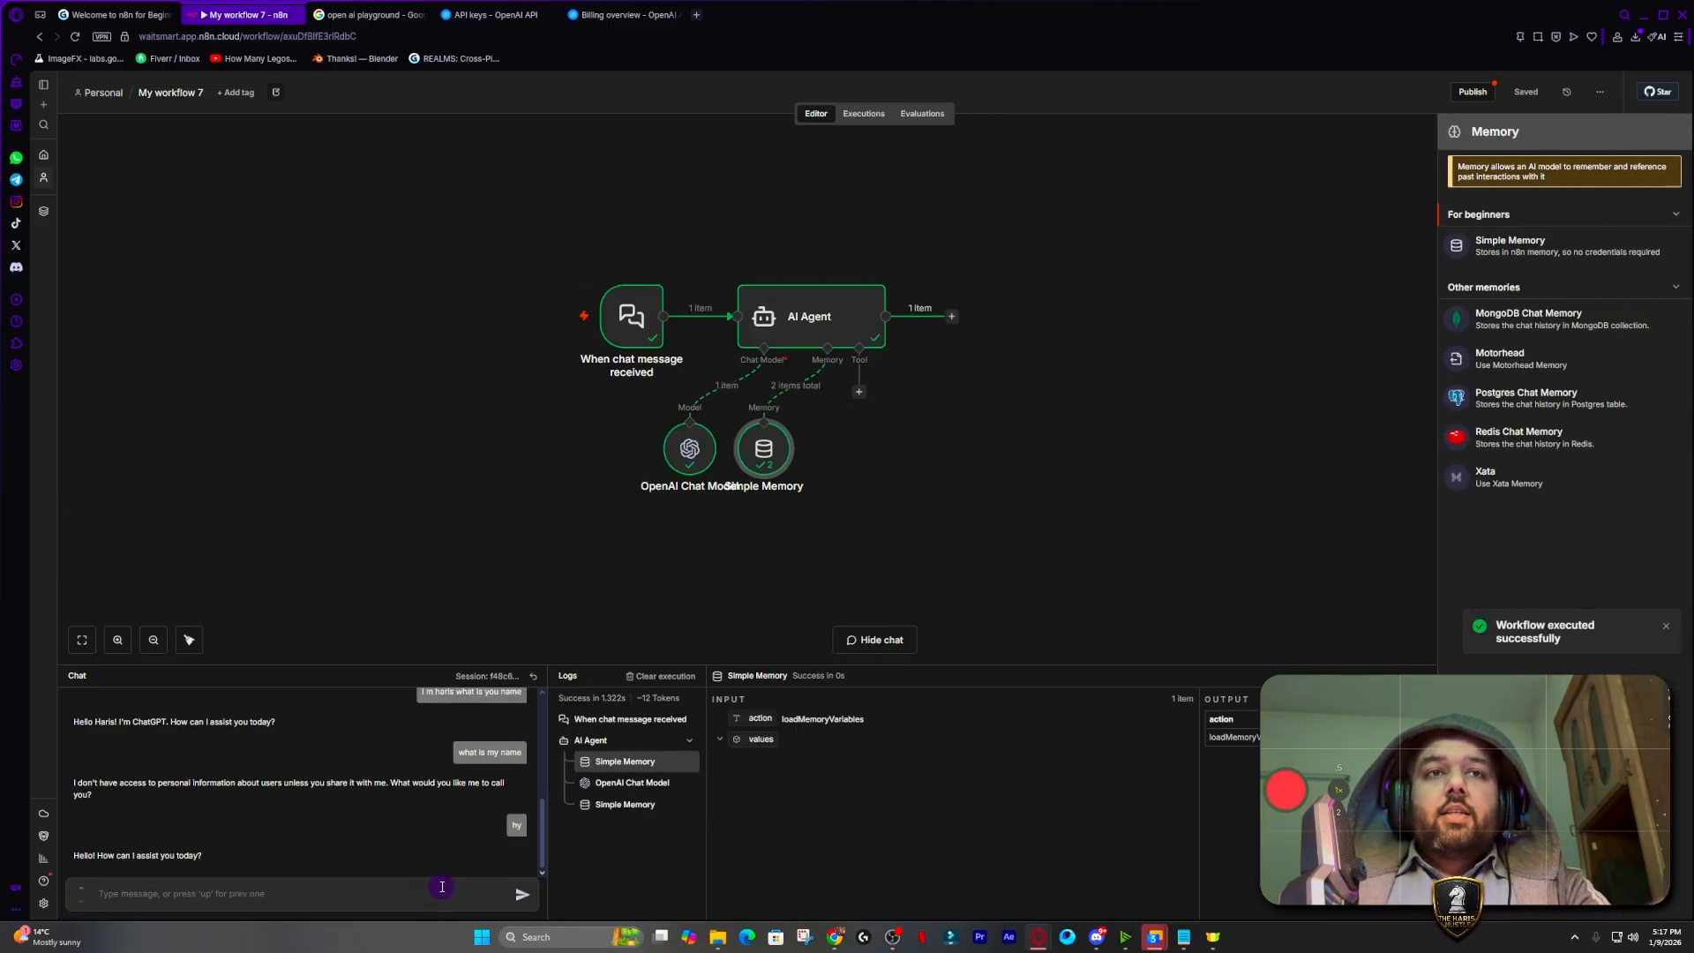
left_click(446, 893)
type("i m haris who are")
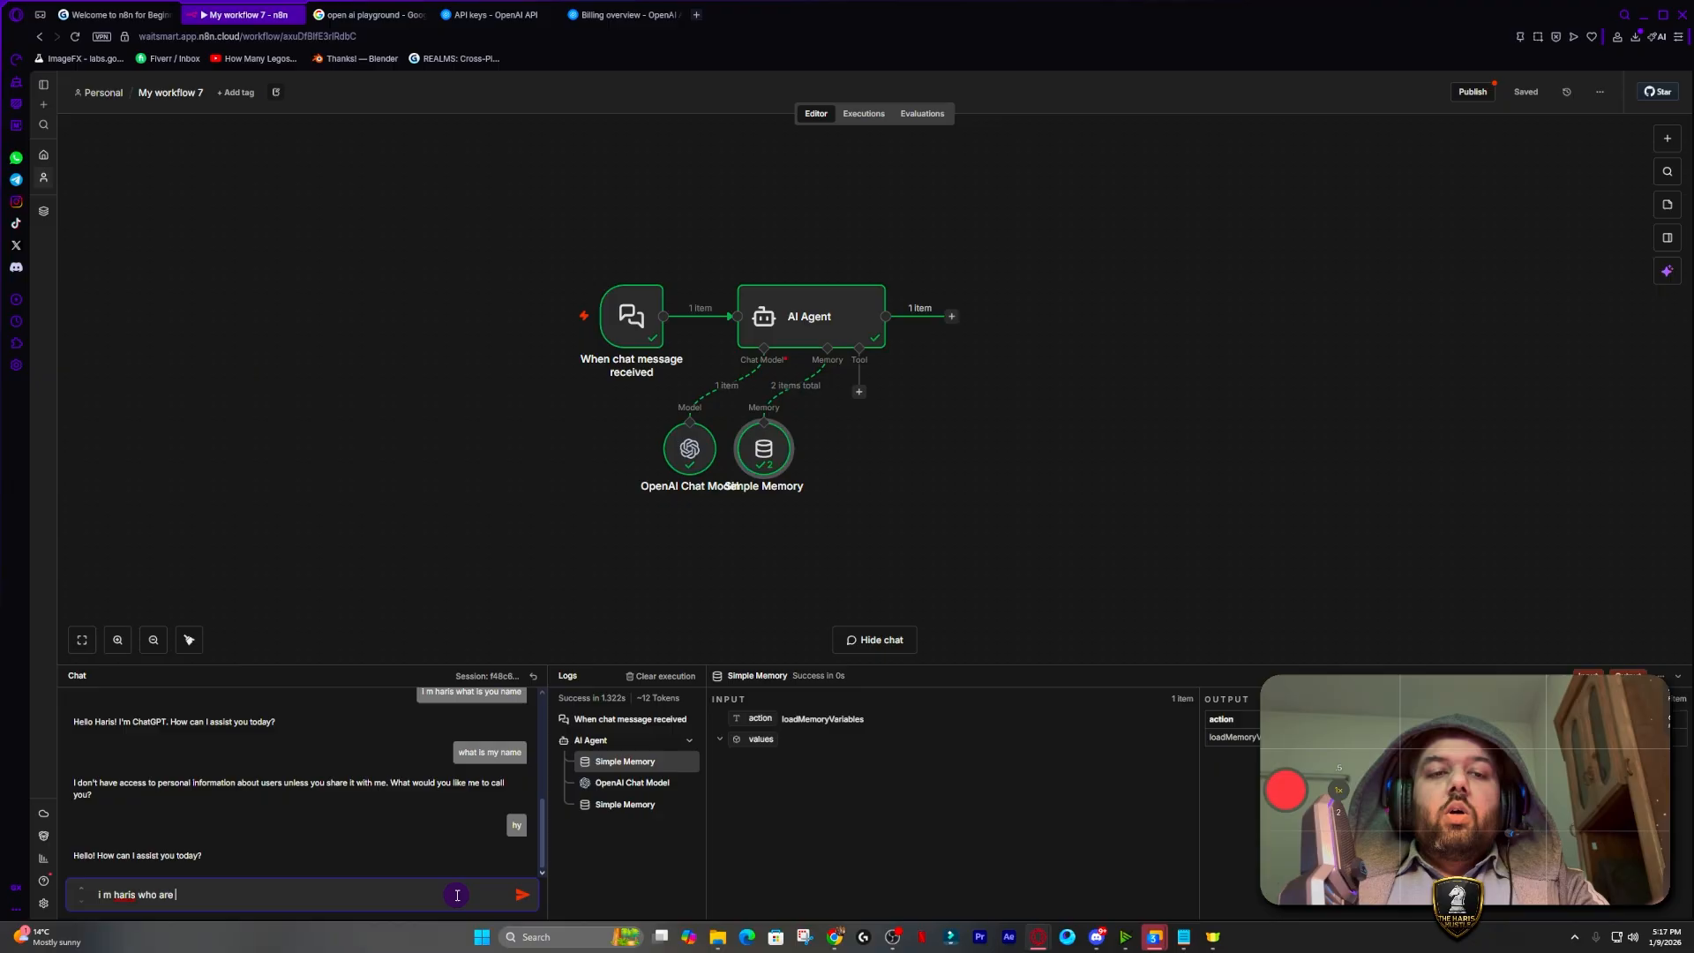
type(" you")
key("Return")
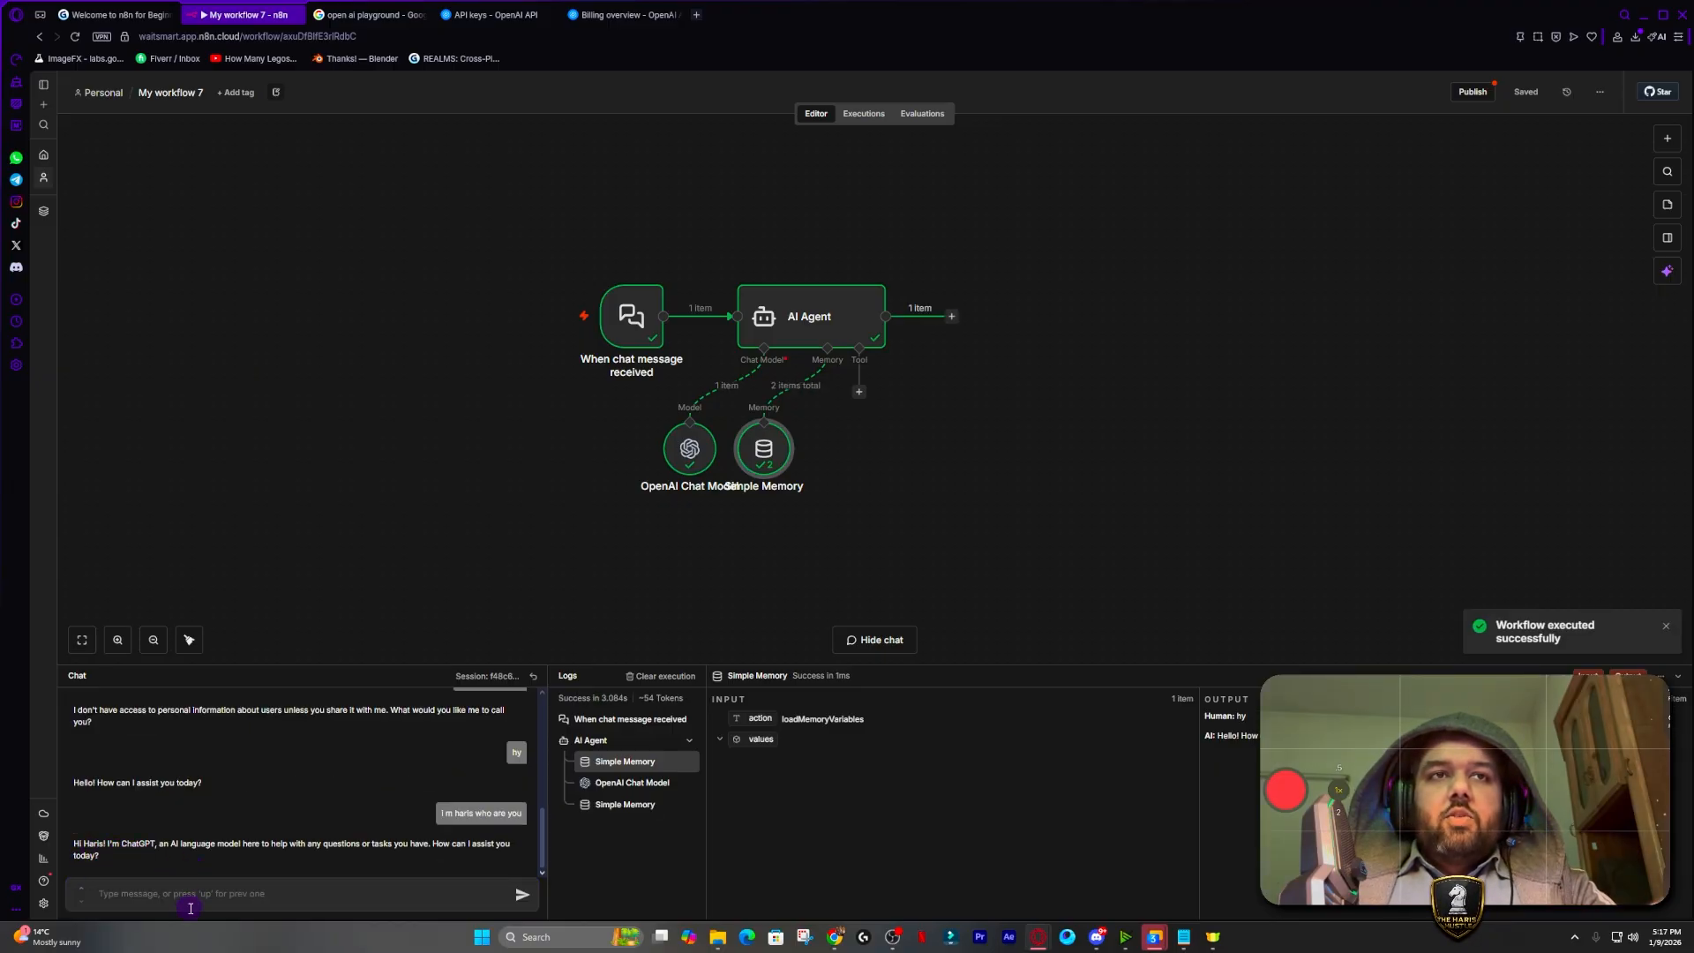
type("wh")
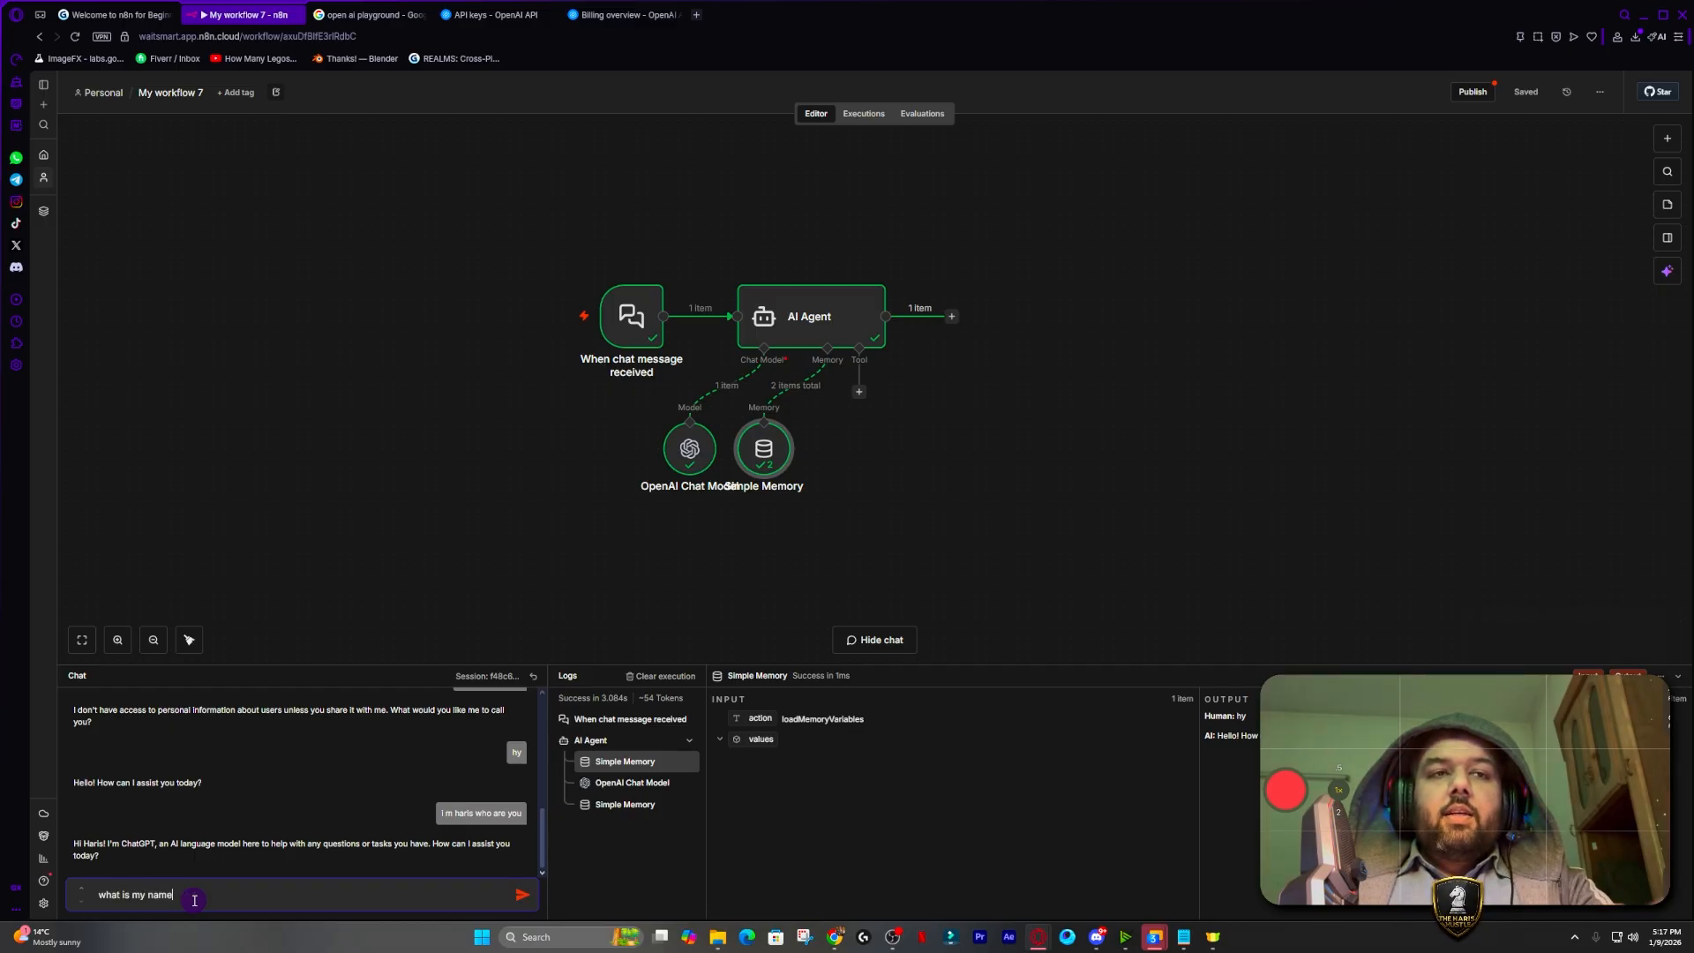
type("at is my name")
key("Return")
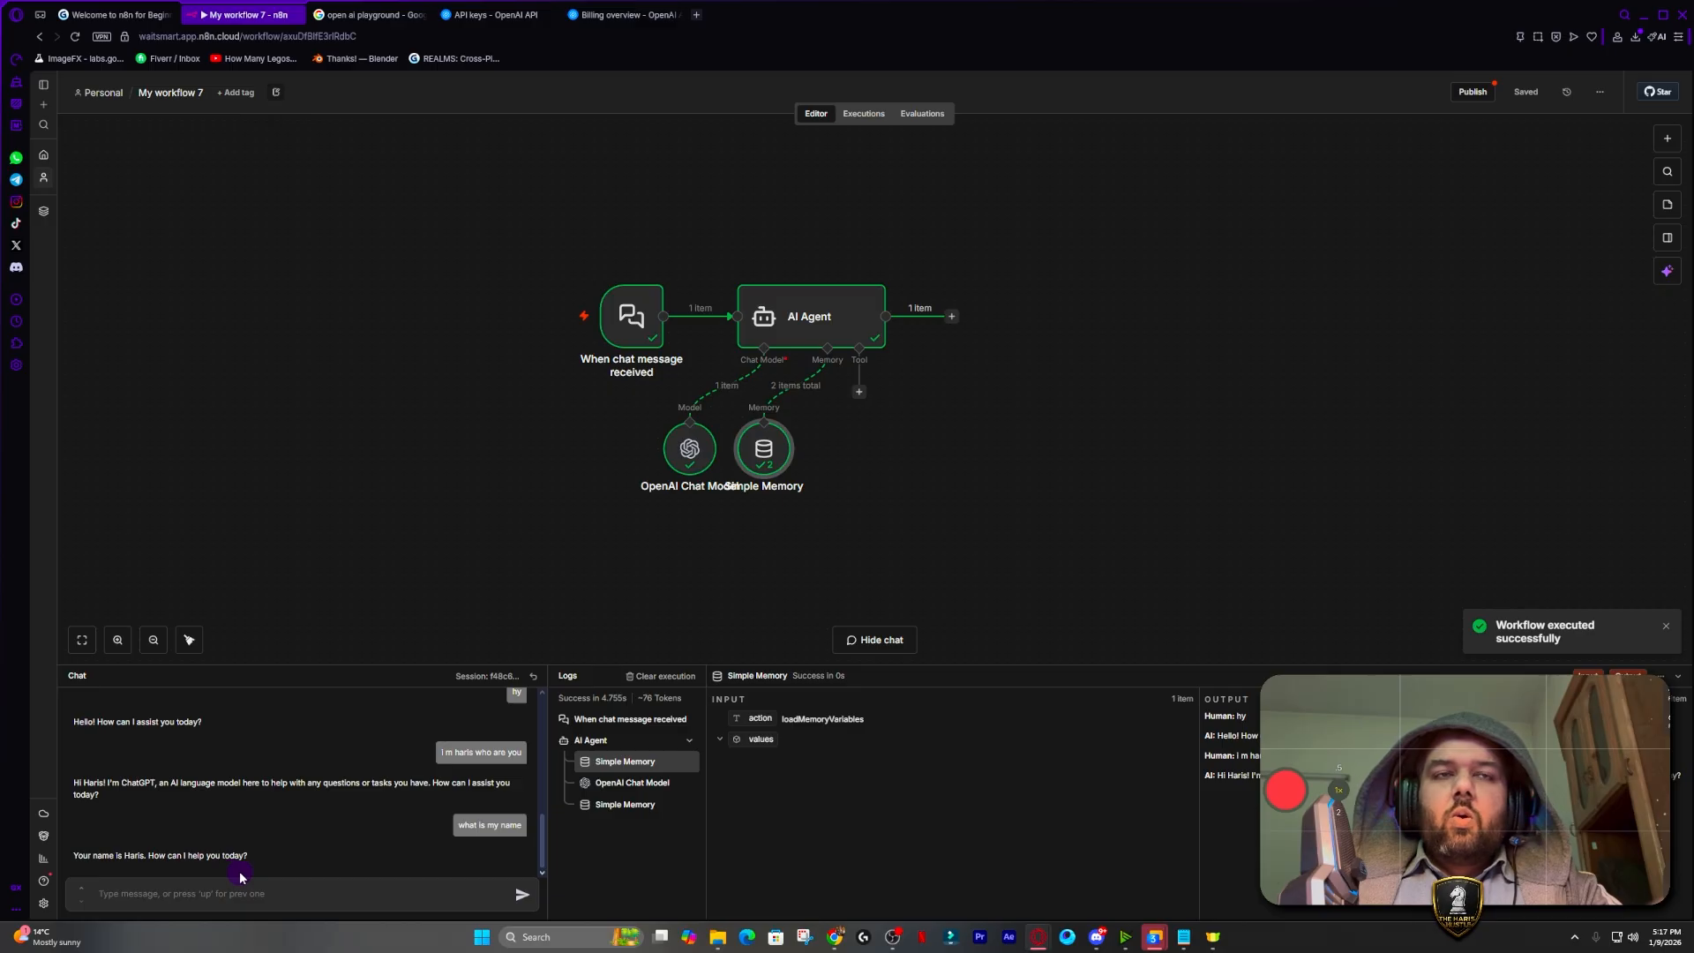
Rearrange the four nodes, placing Simple Memory under the agent and the chat trigger further left
left_click_drag(427, 227, 1110, 586)
mouse_move(853, 323)
left_mouse_down()
mouse_move(821, 344)
mouse_move(874, 333)
left_mouse_up()
left_click(809, 502)
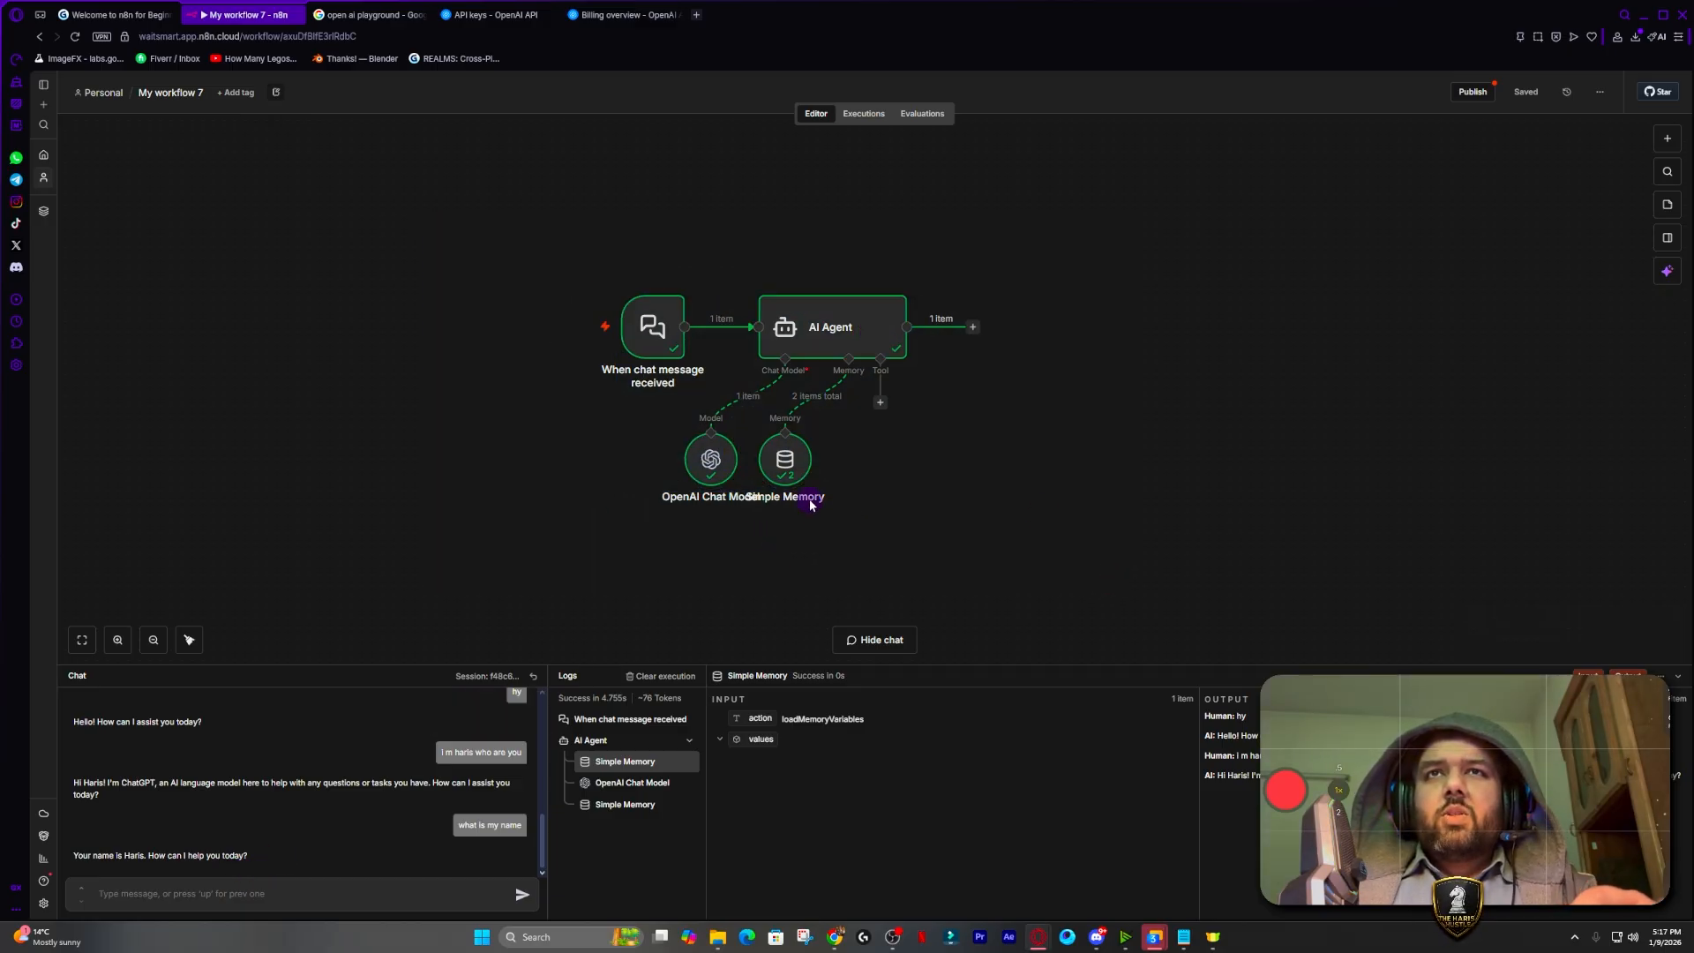
left_click_drag(804, 466, 857, 488)
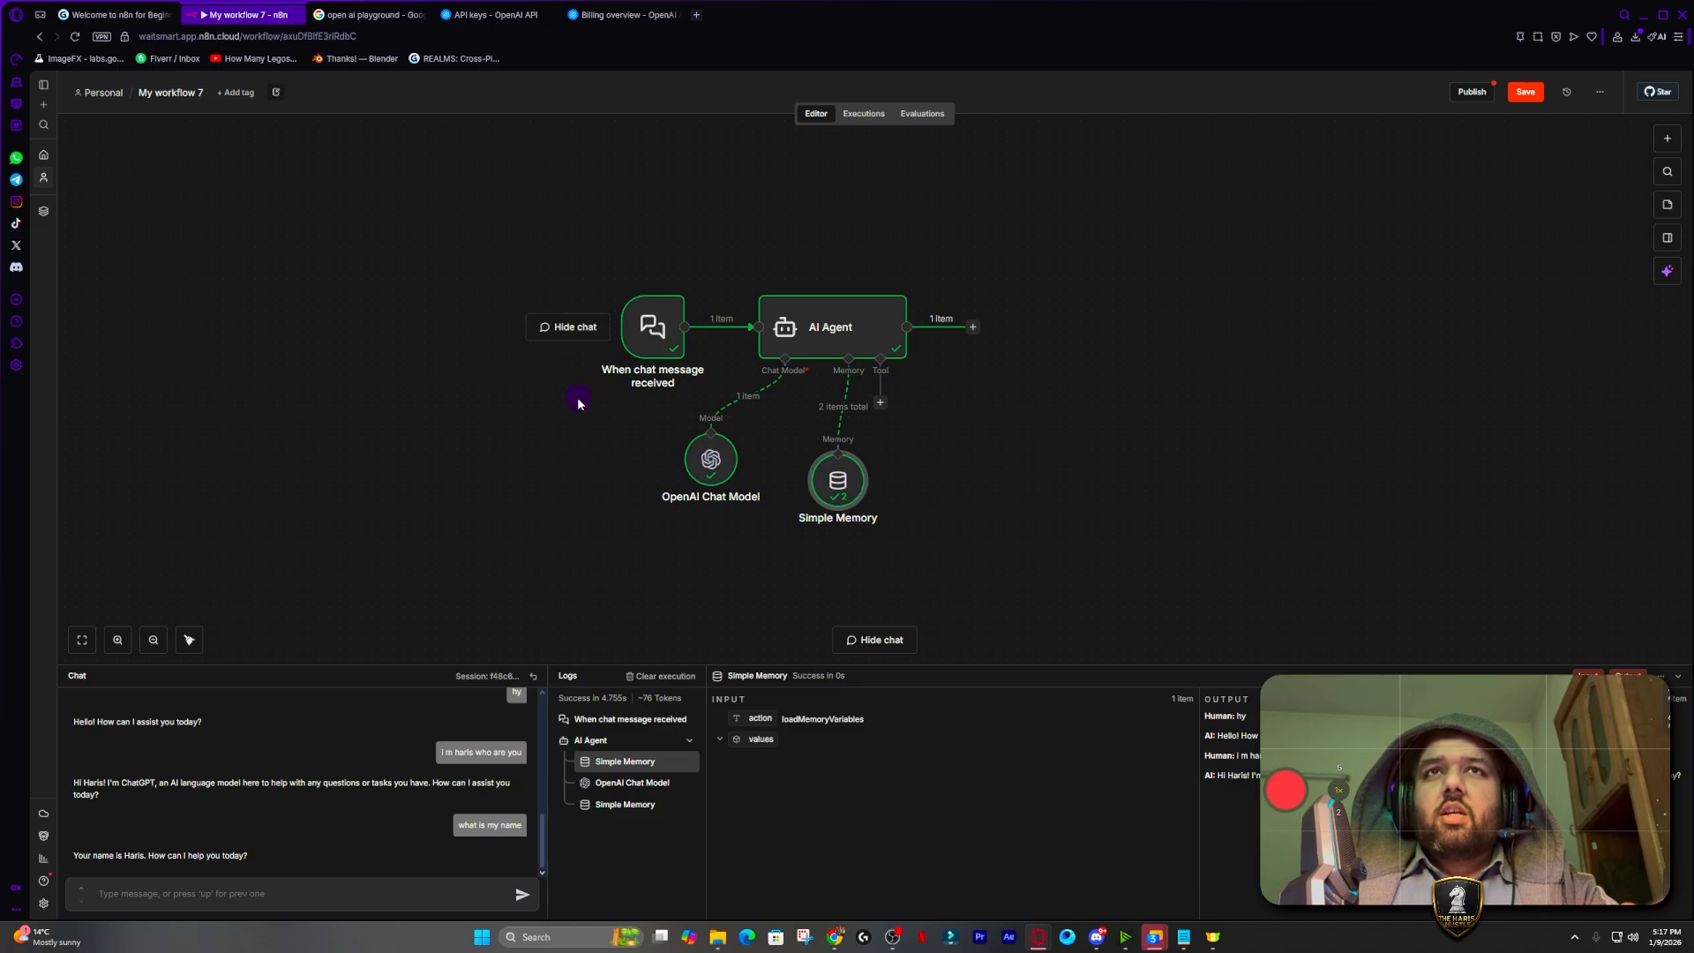
left_click(652, 336)
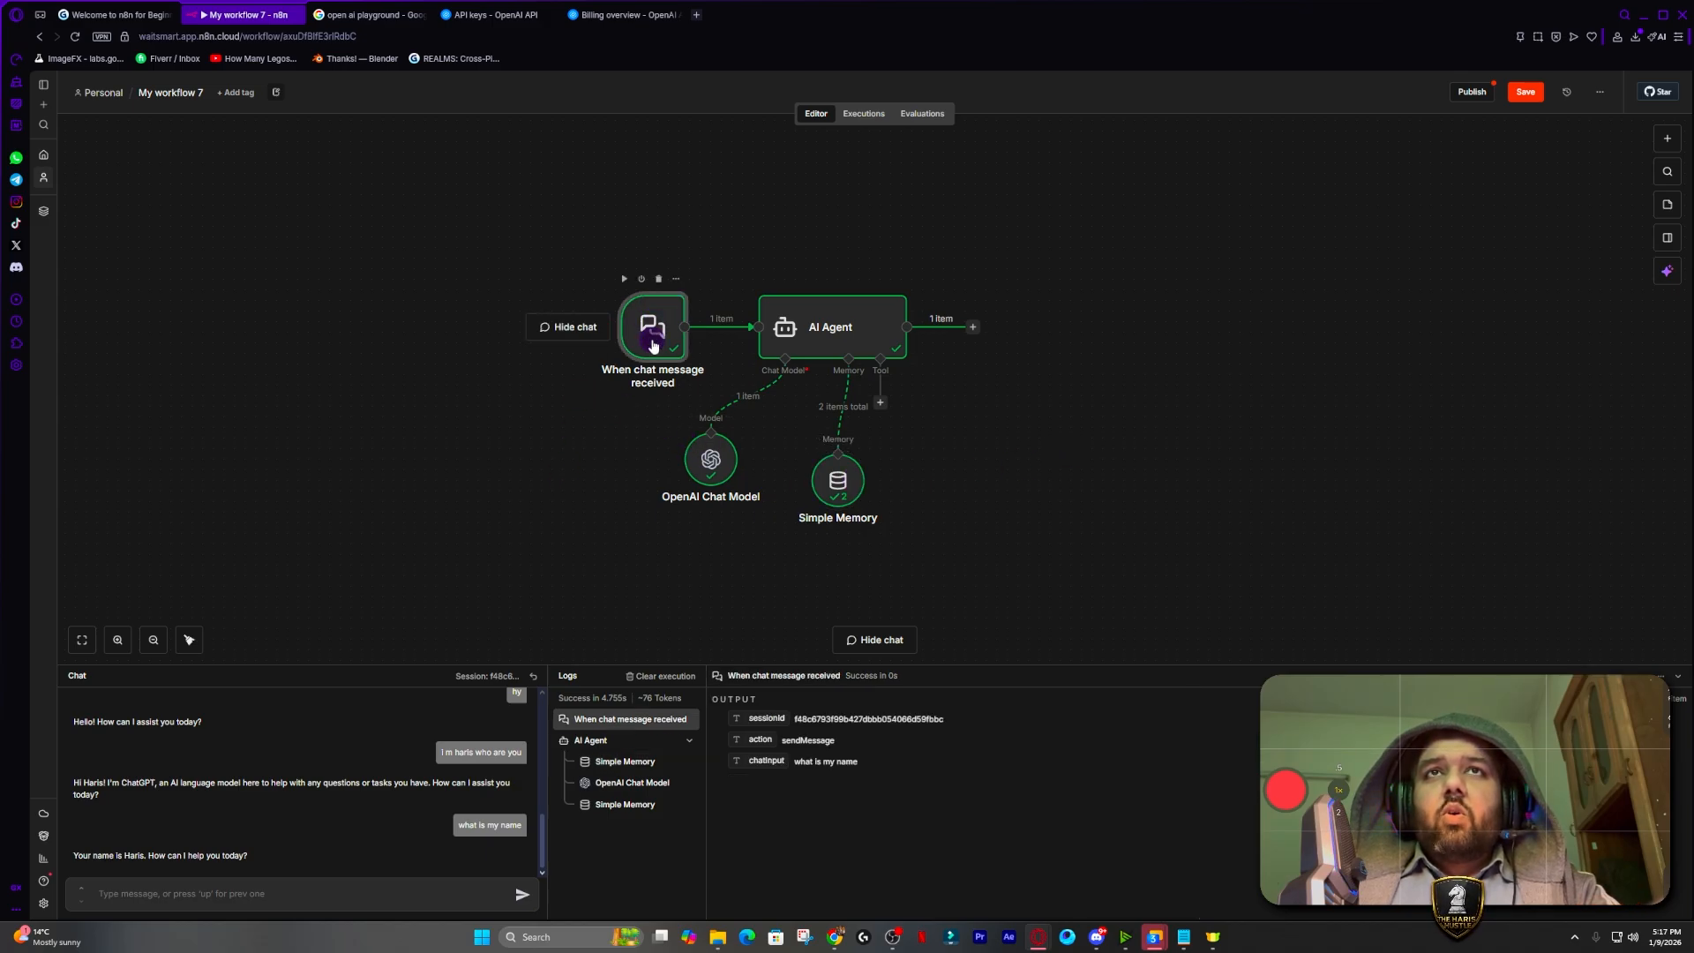
left_click_drag(652, 337, 586, 345)
Enable Make Chat Publicly Available and load the copied Chat URL in another tab, getting a 404
double_click(584, 337)
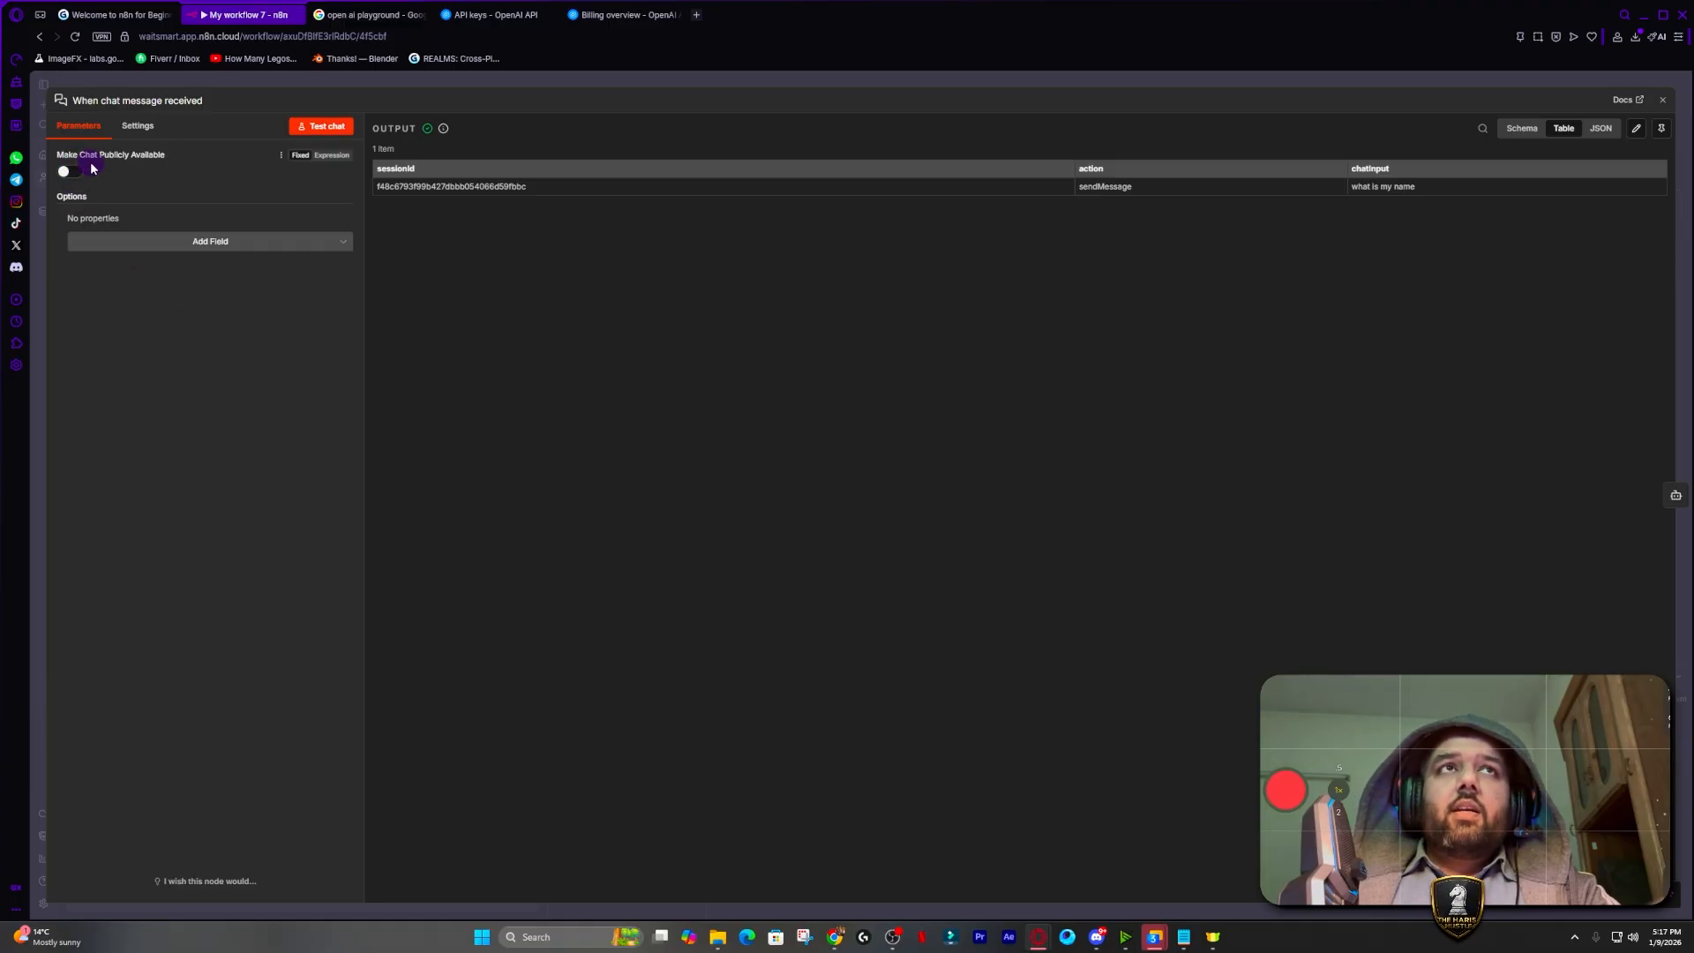
left_click(69, 171)
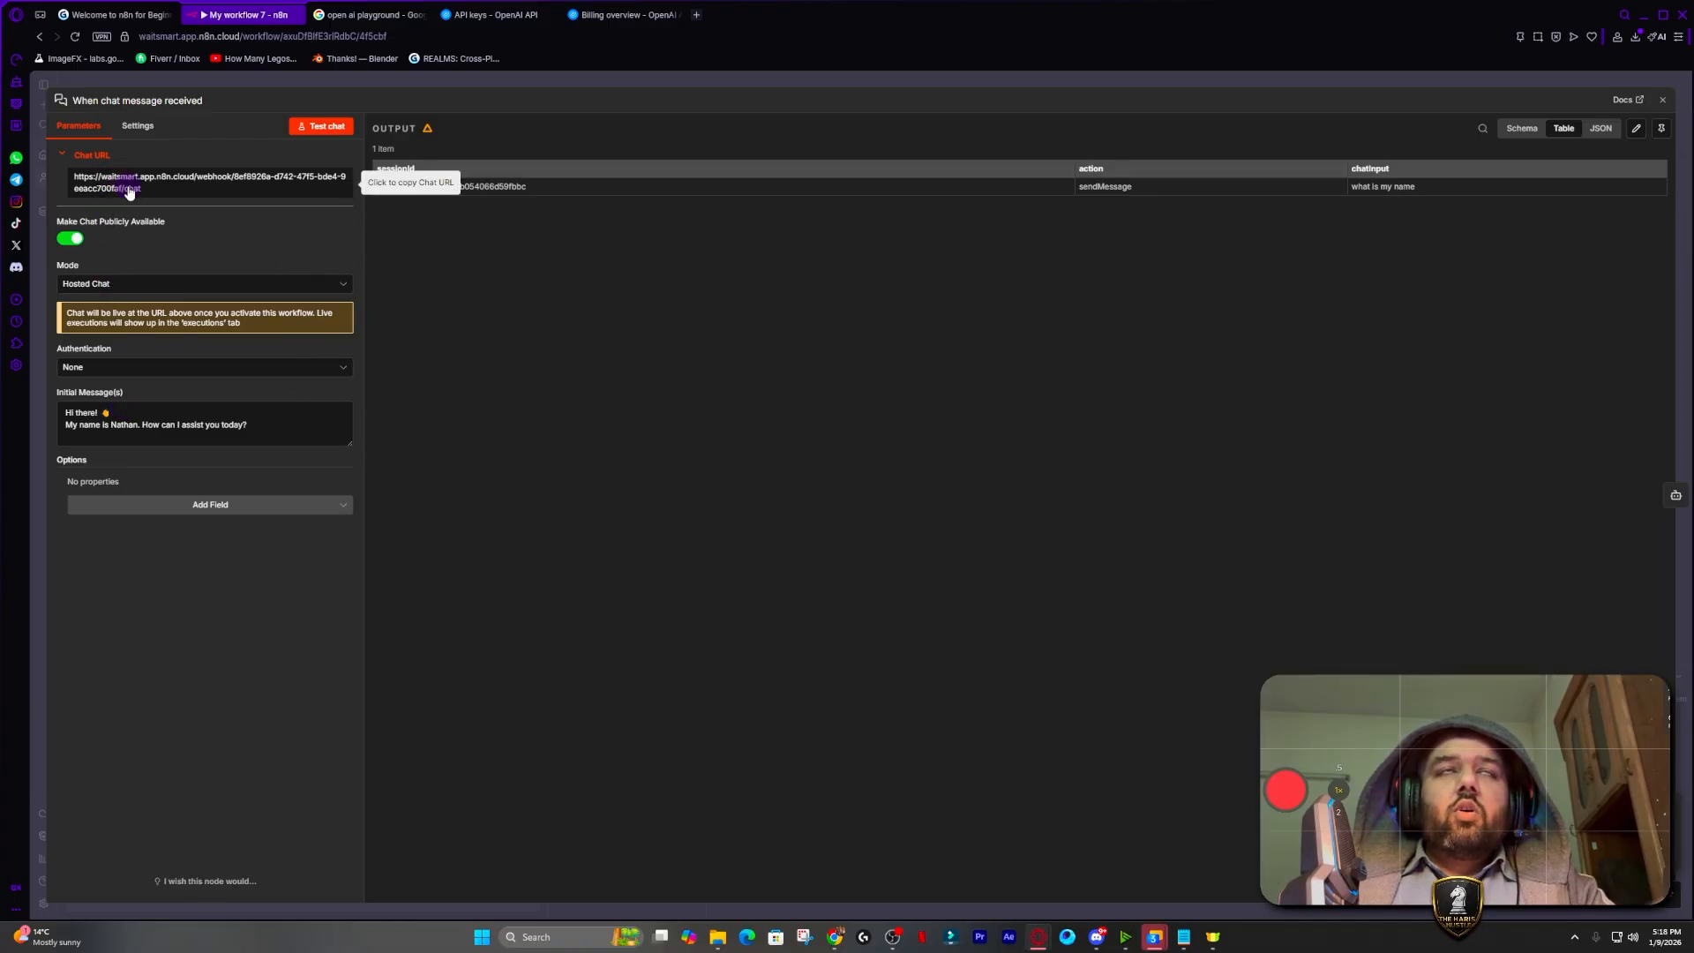
left_click(370, 15)
left_click(372, 38)
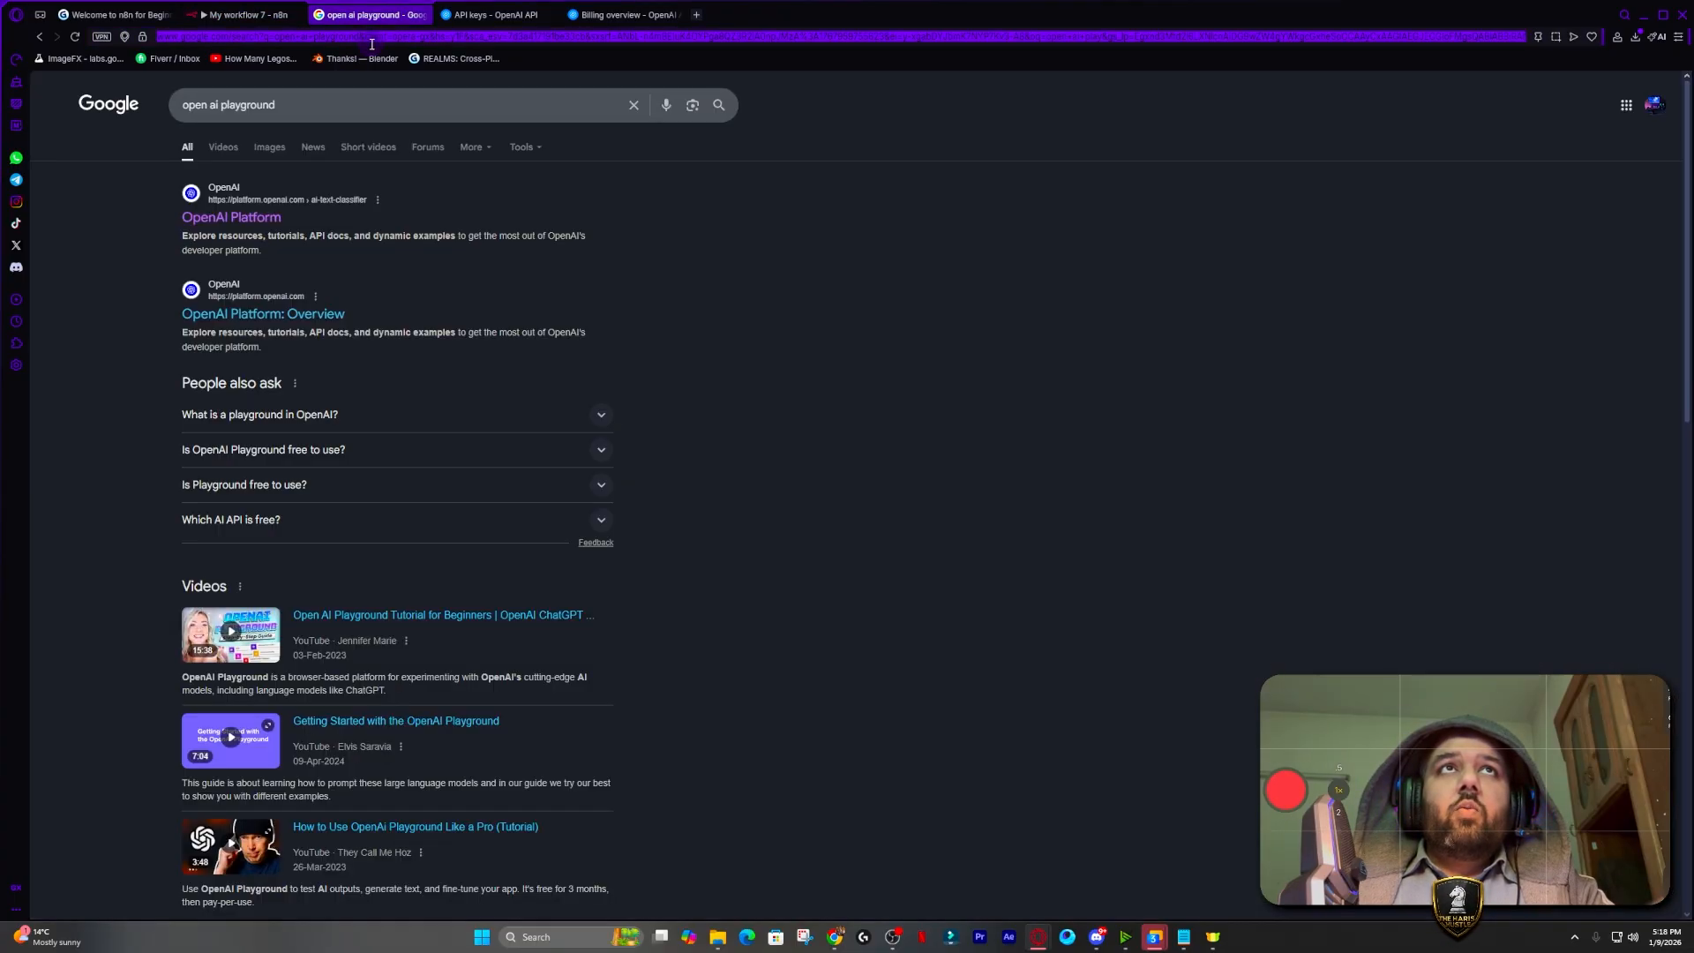
key("Return")
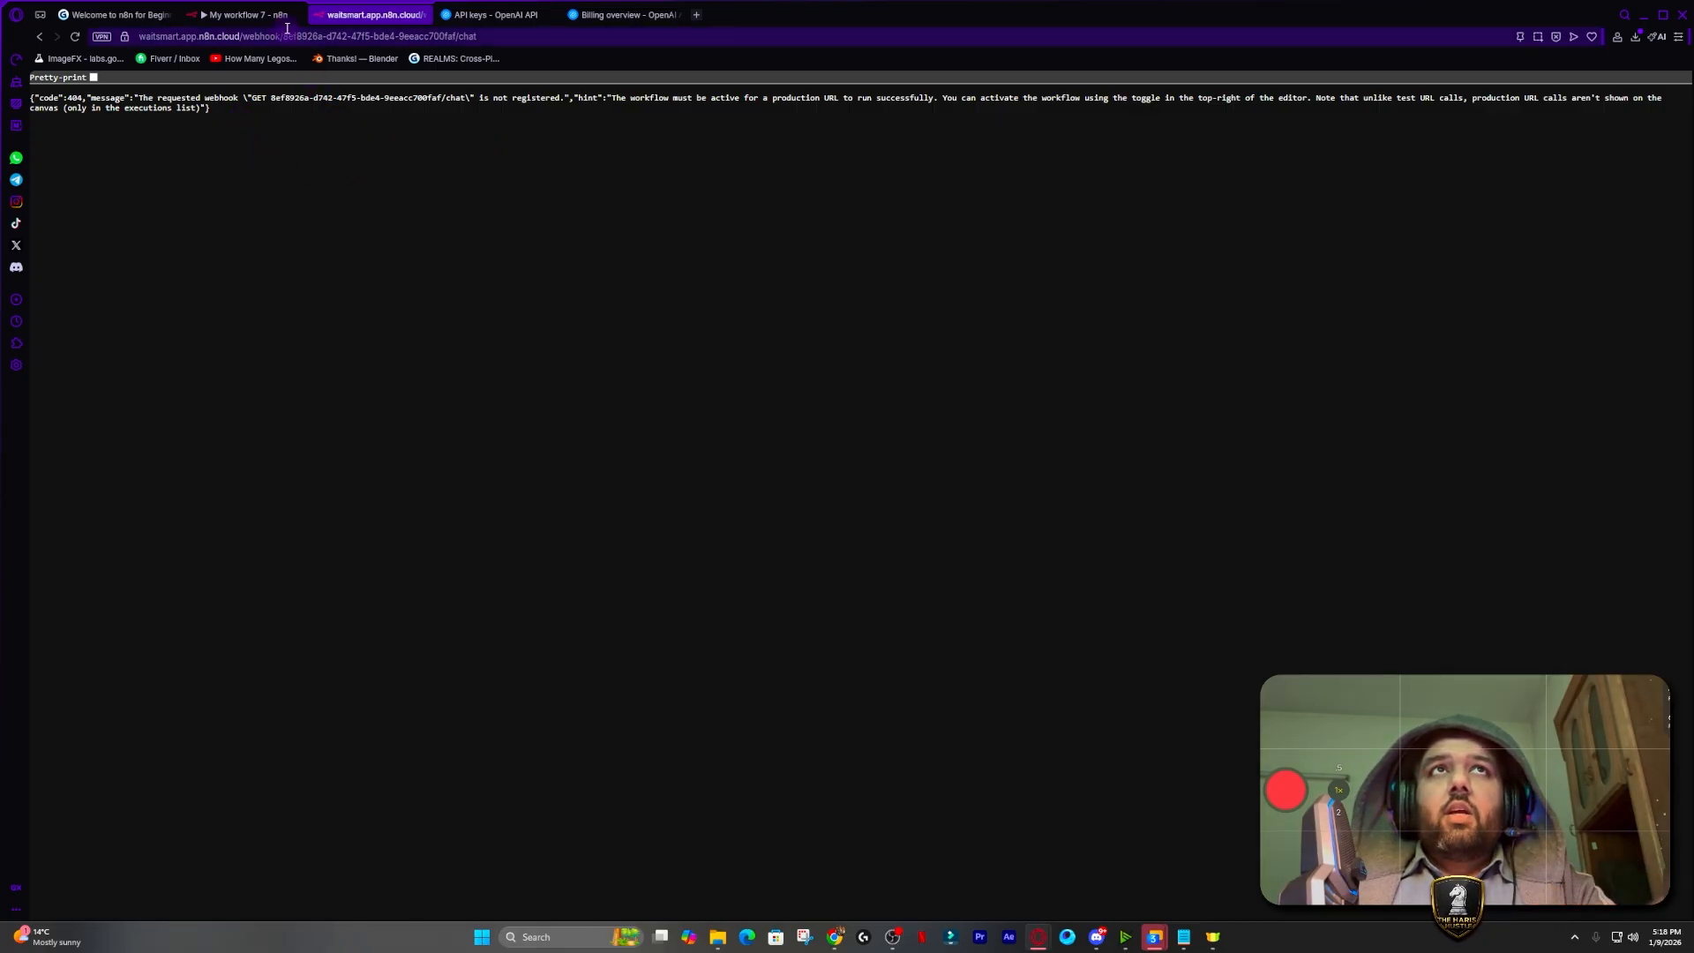
left_click(243, 15)
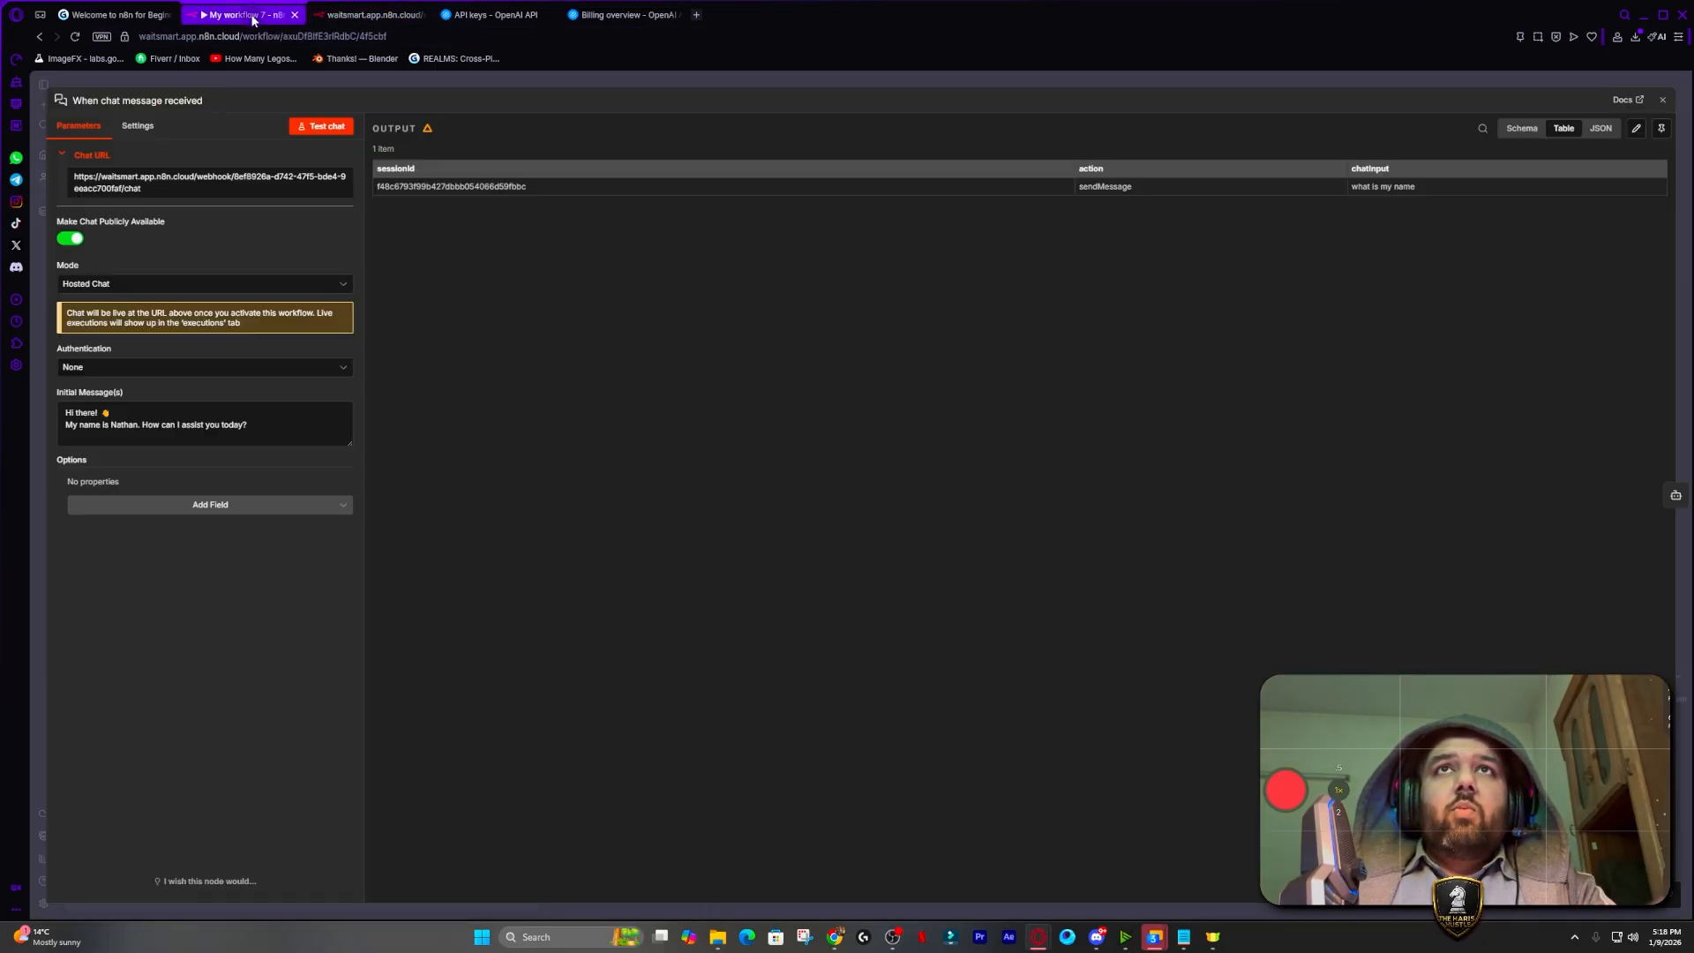
Save and publish the workflow, then reload the Chat URL to see the 'Hi there!' page
left_click(118, 76)
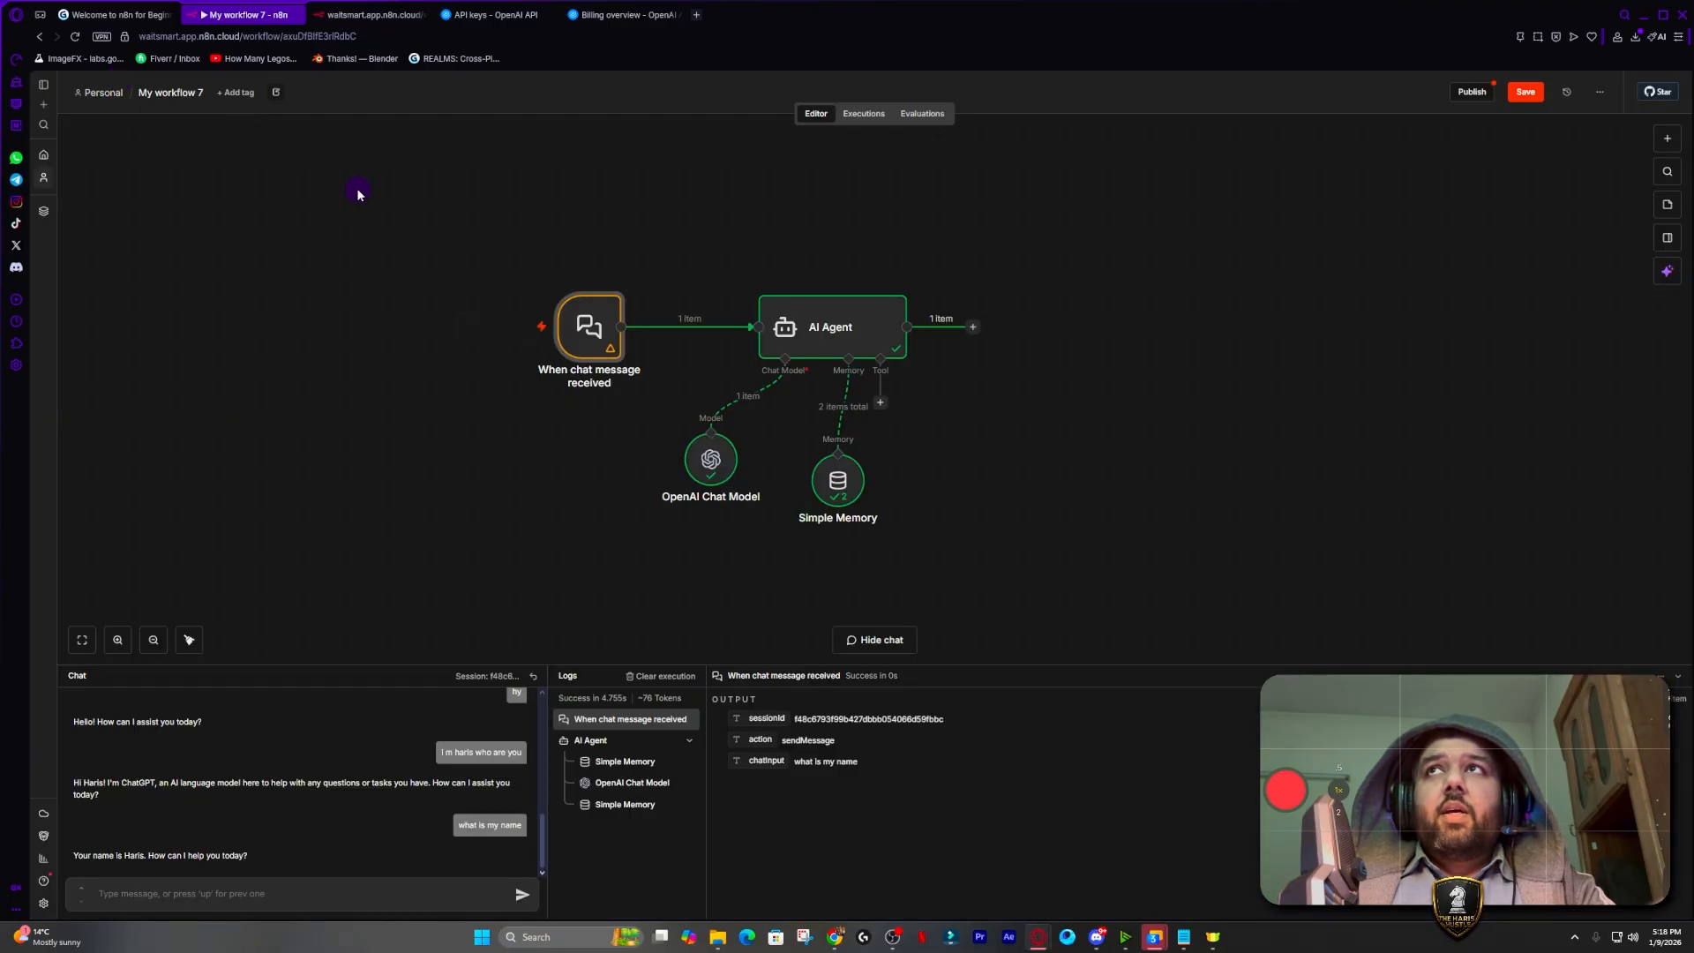
left_click(1532, 94)
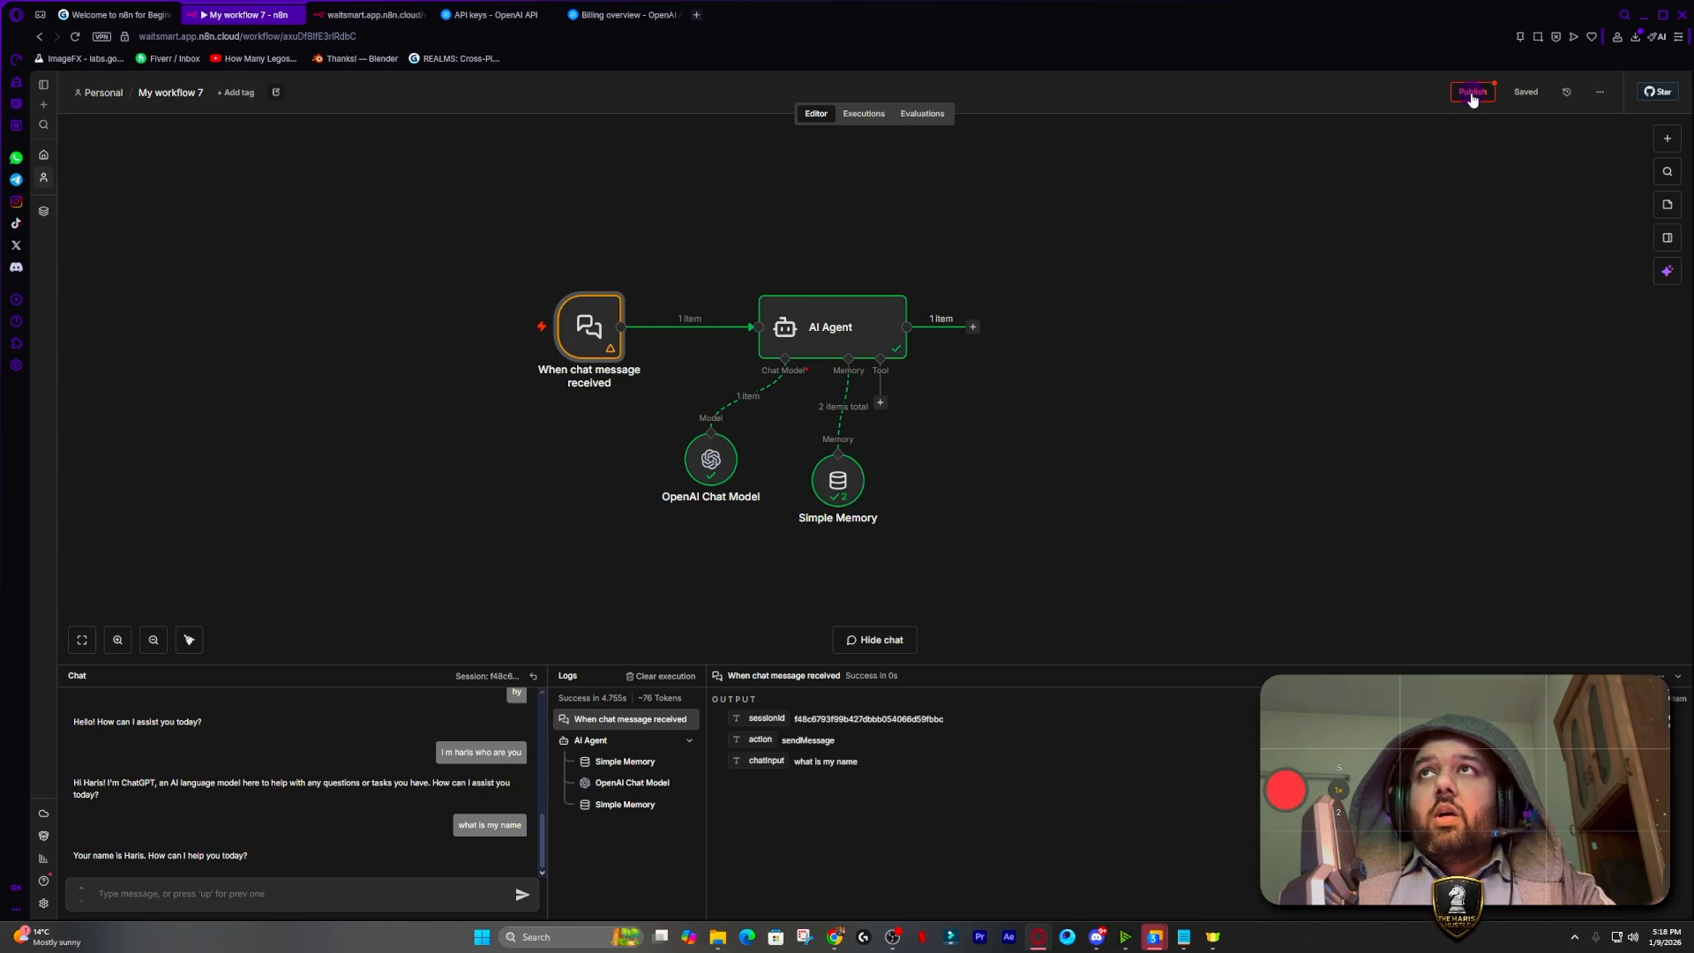
left_click(1472, 93)
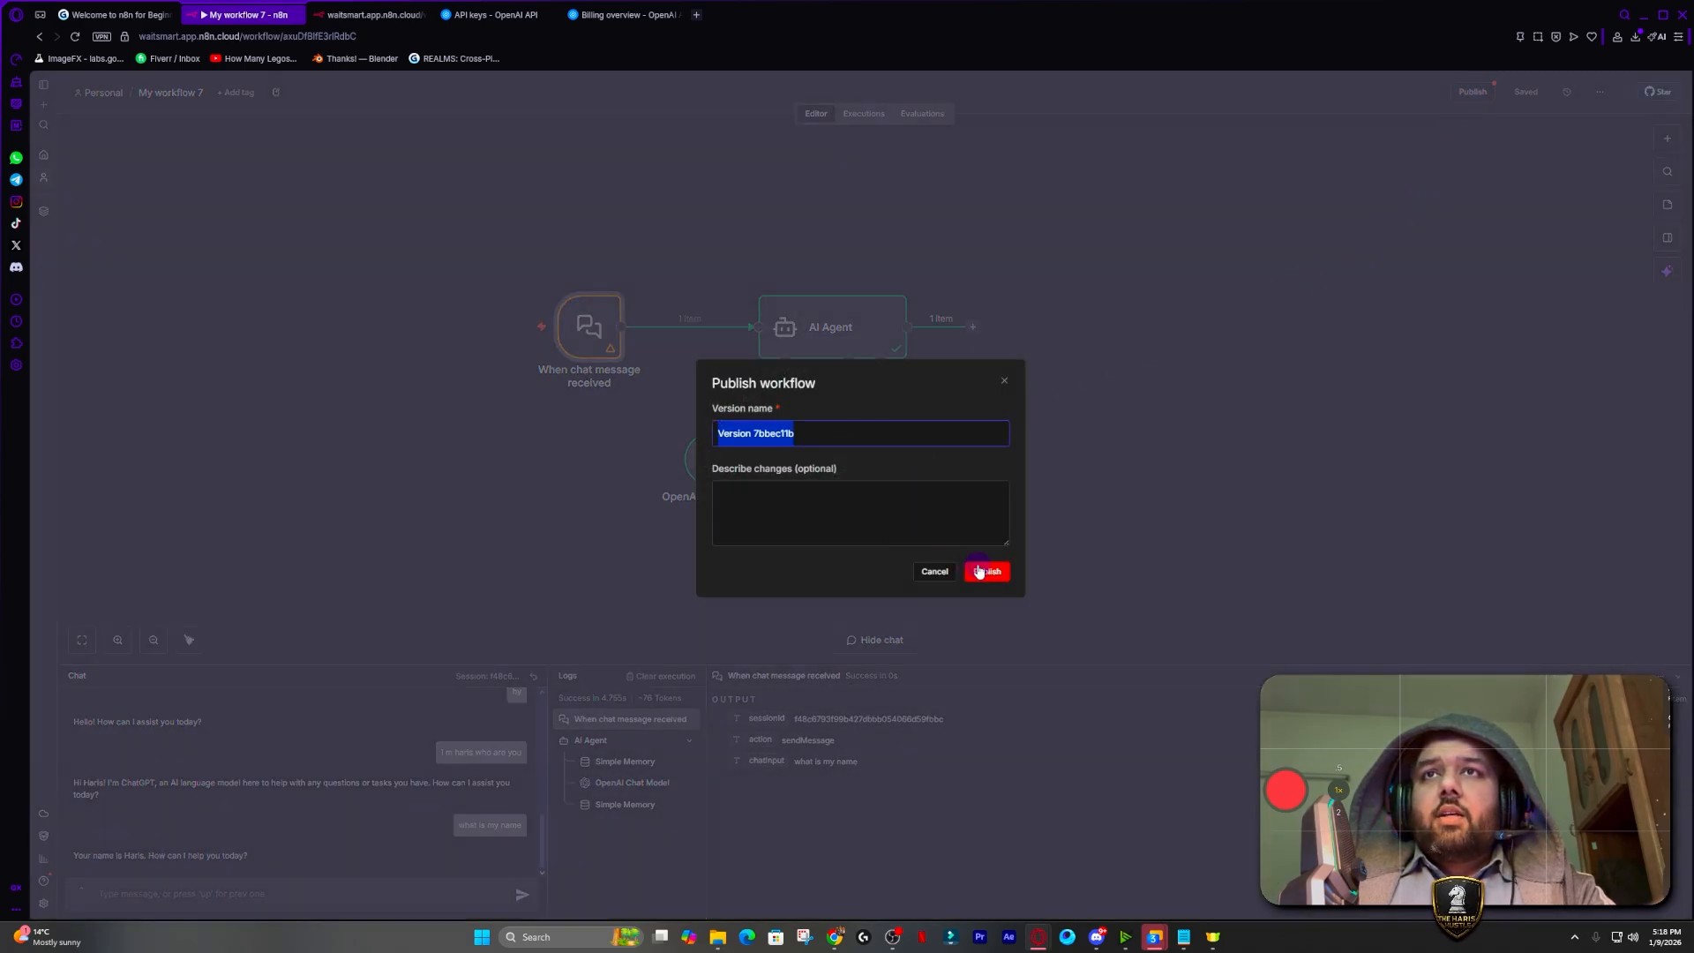
left_click(979, 572)
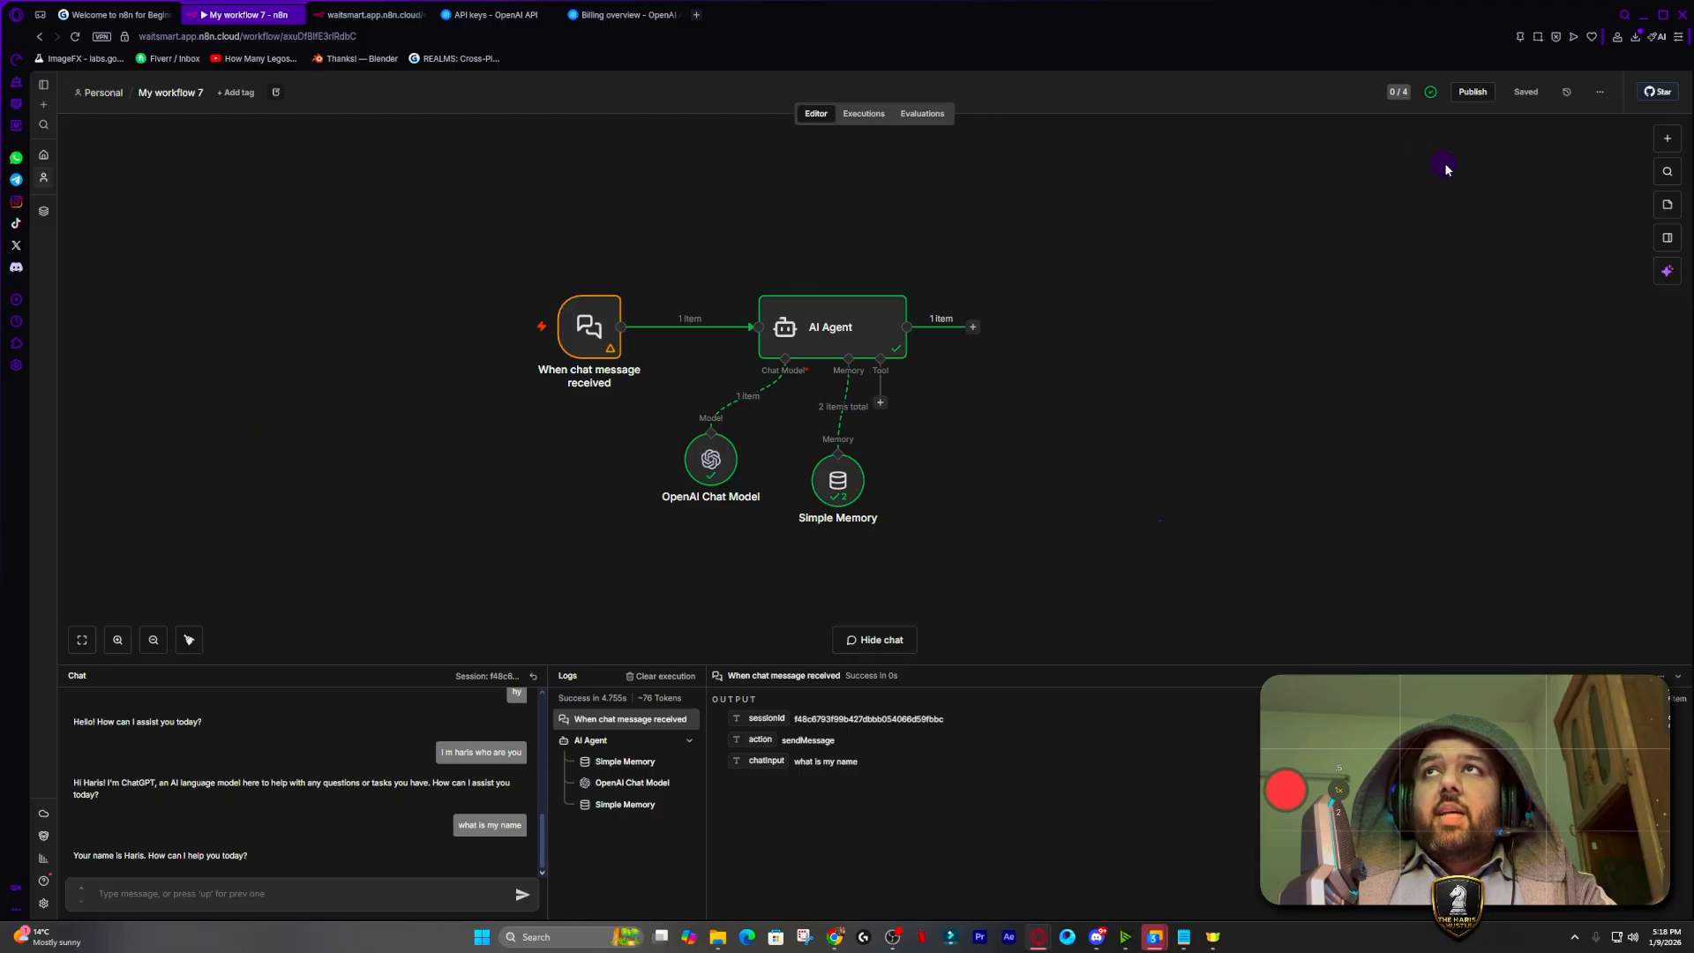
left_click(366, 15)
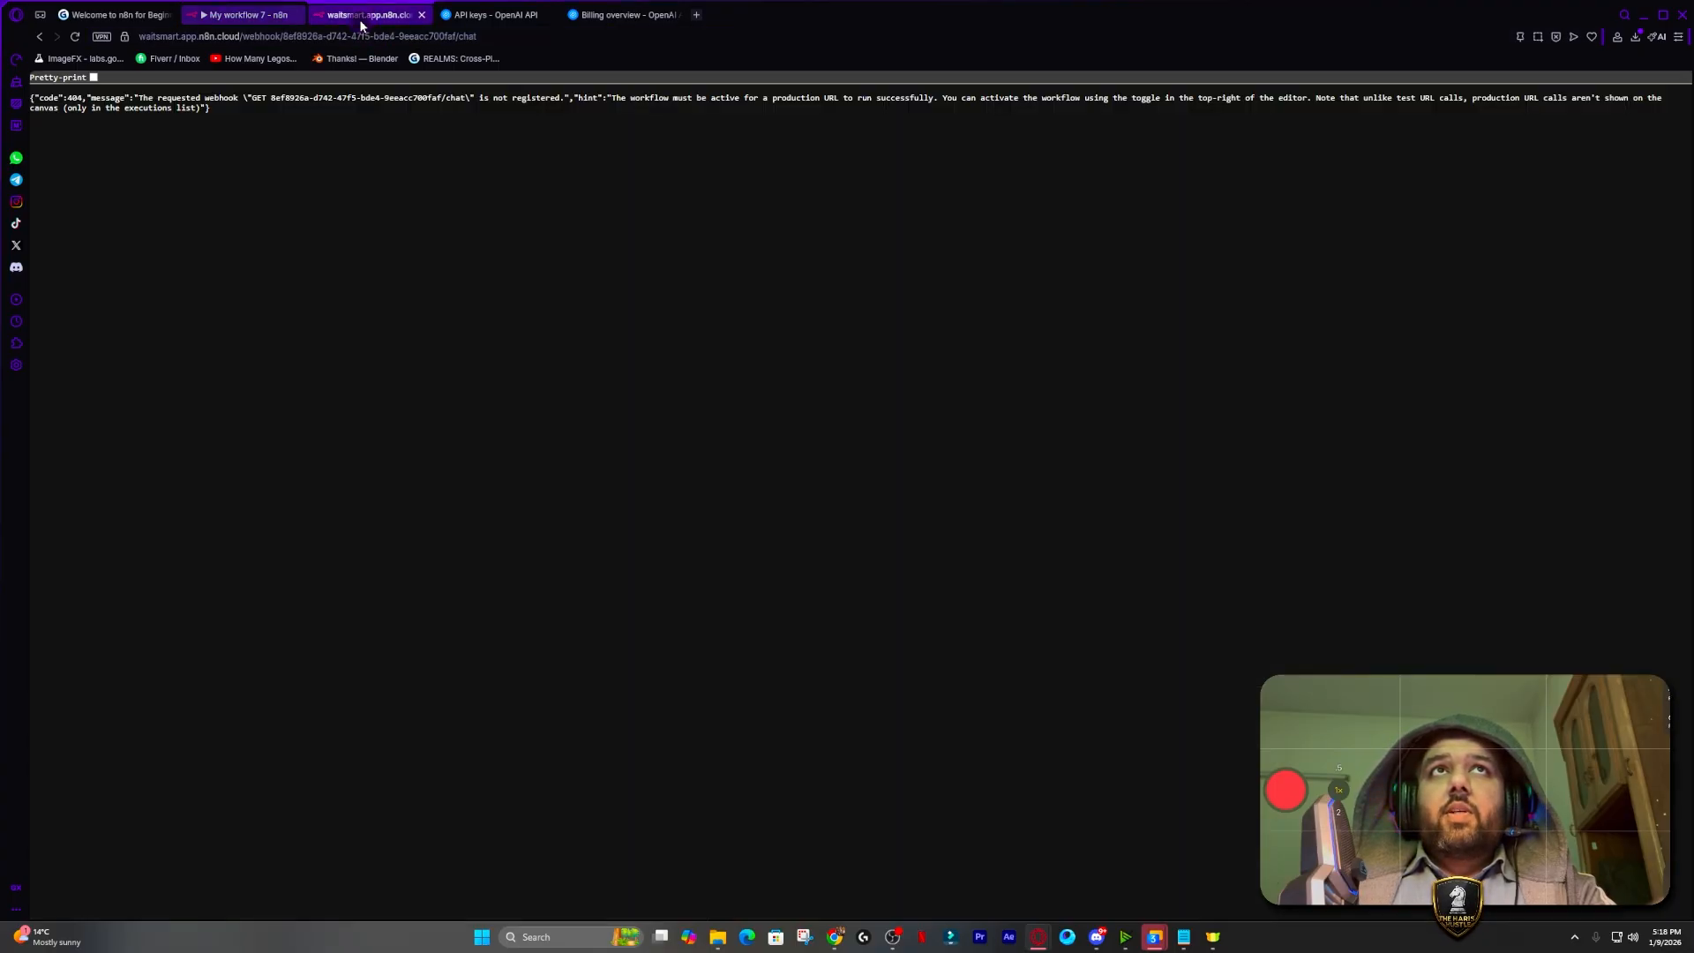
left_click(73, 41)
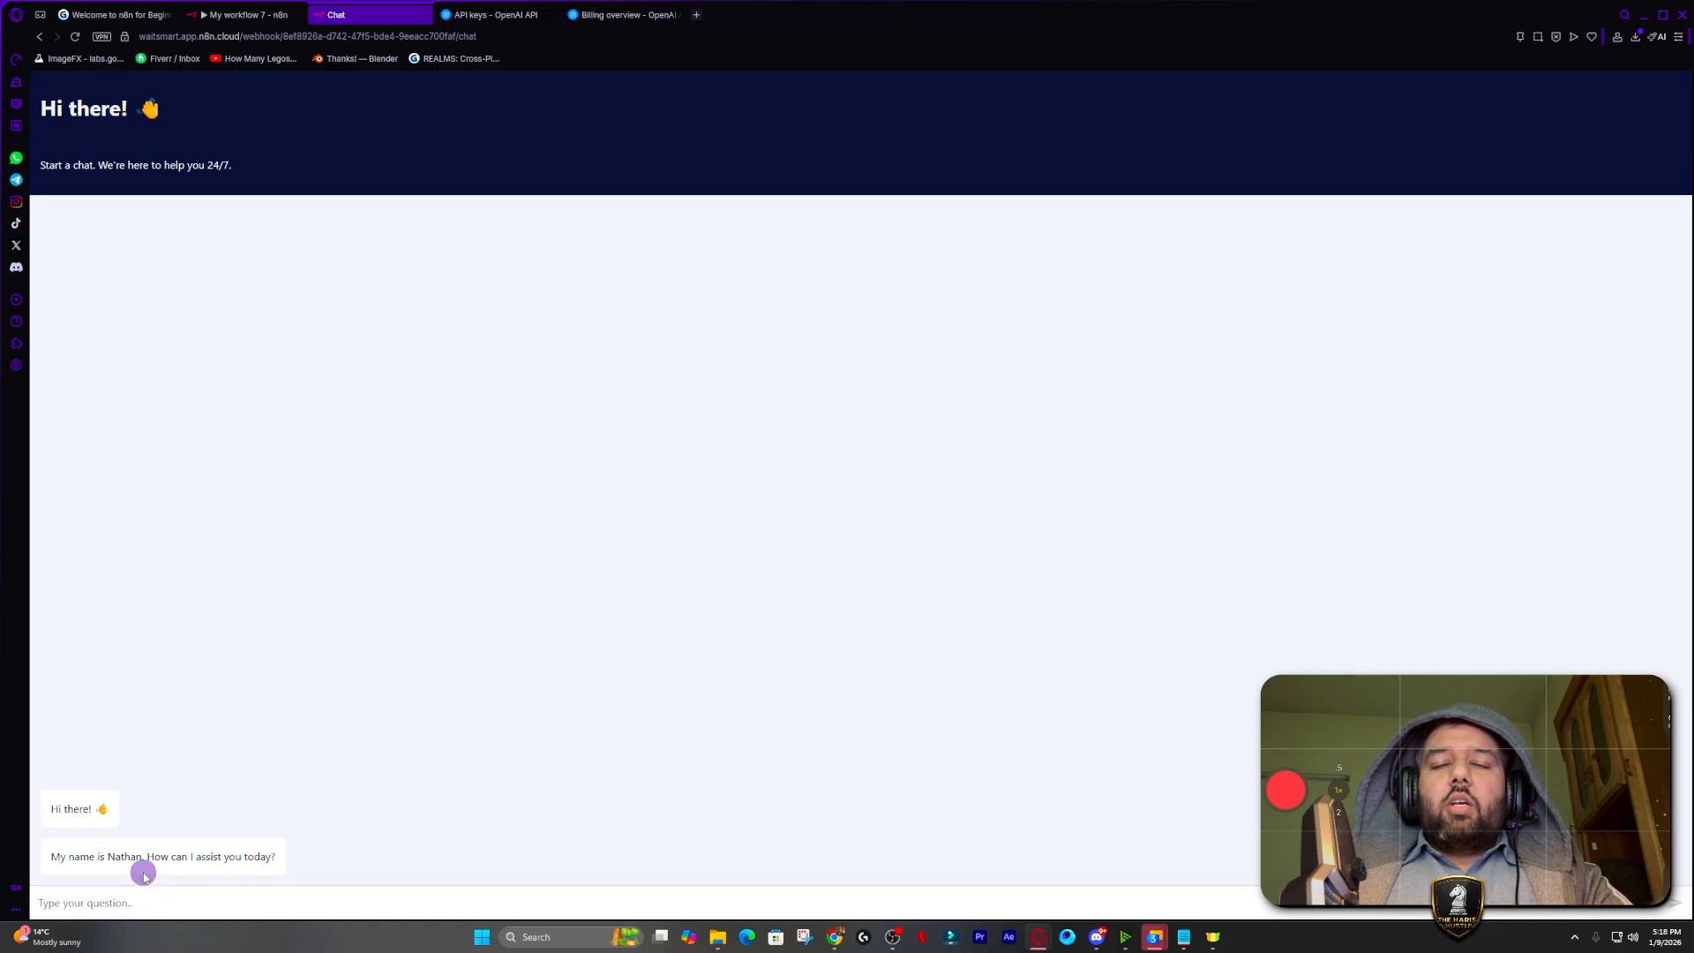
Replace the old name in the chat trigger's Initial Message(s) with the new assistant name and save
left_click(251, 15)
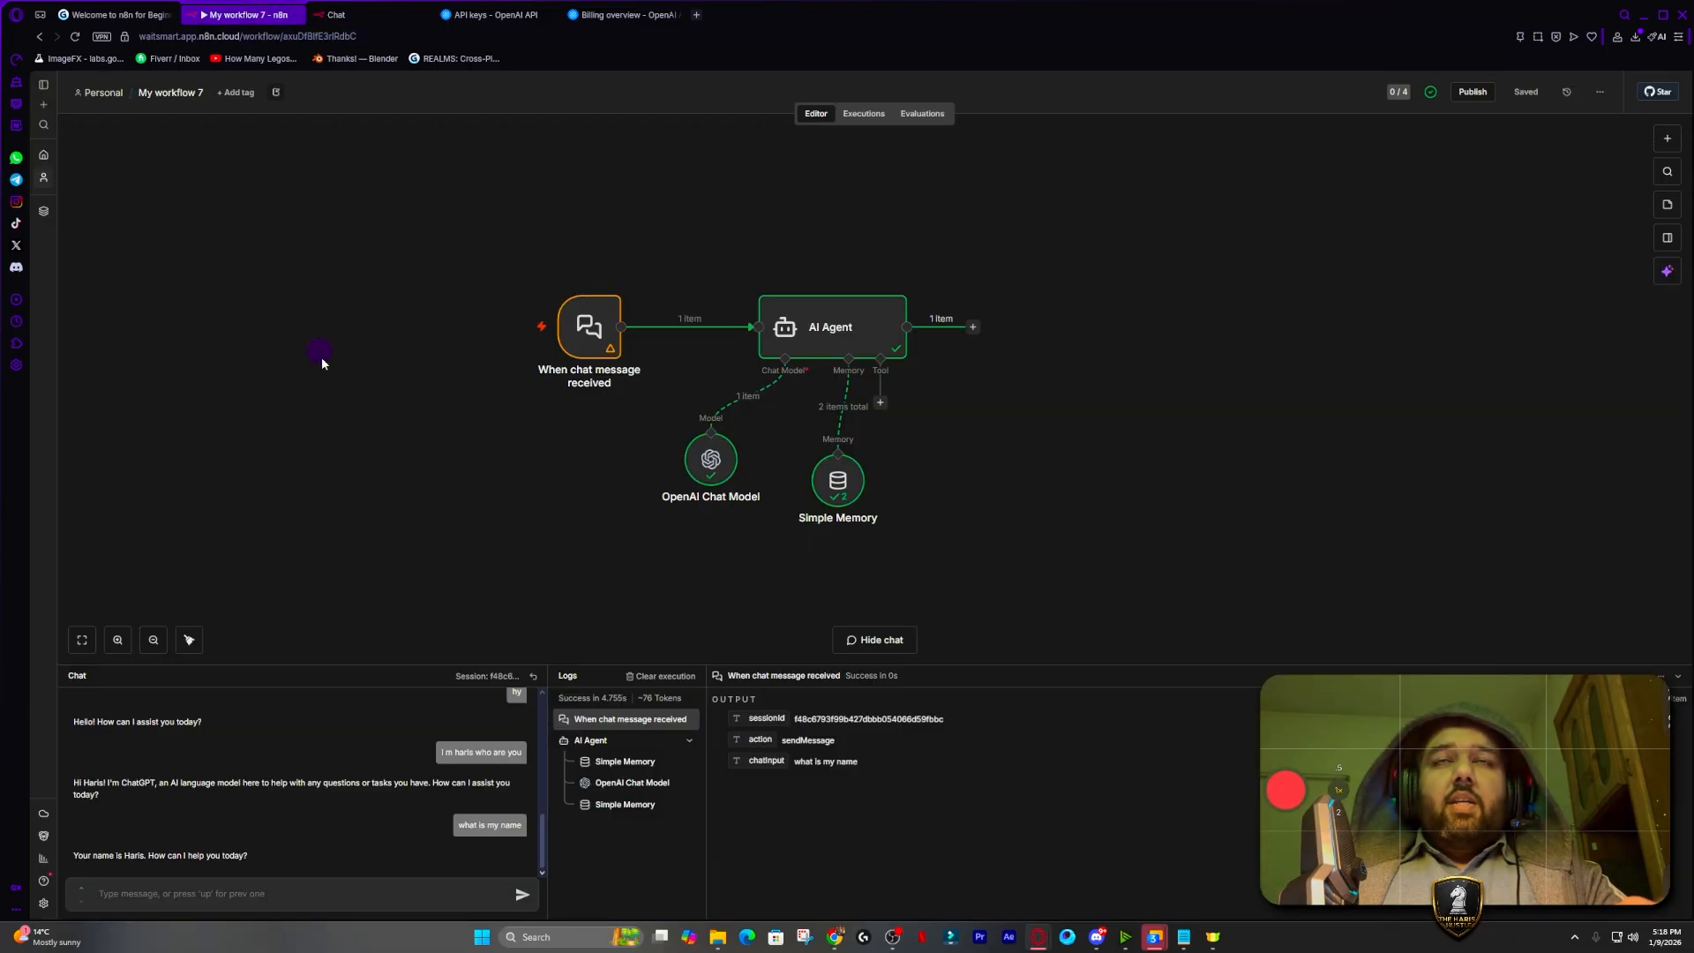
double_click(593, 340)
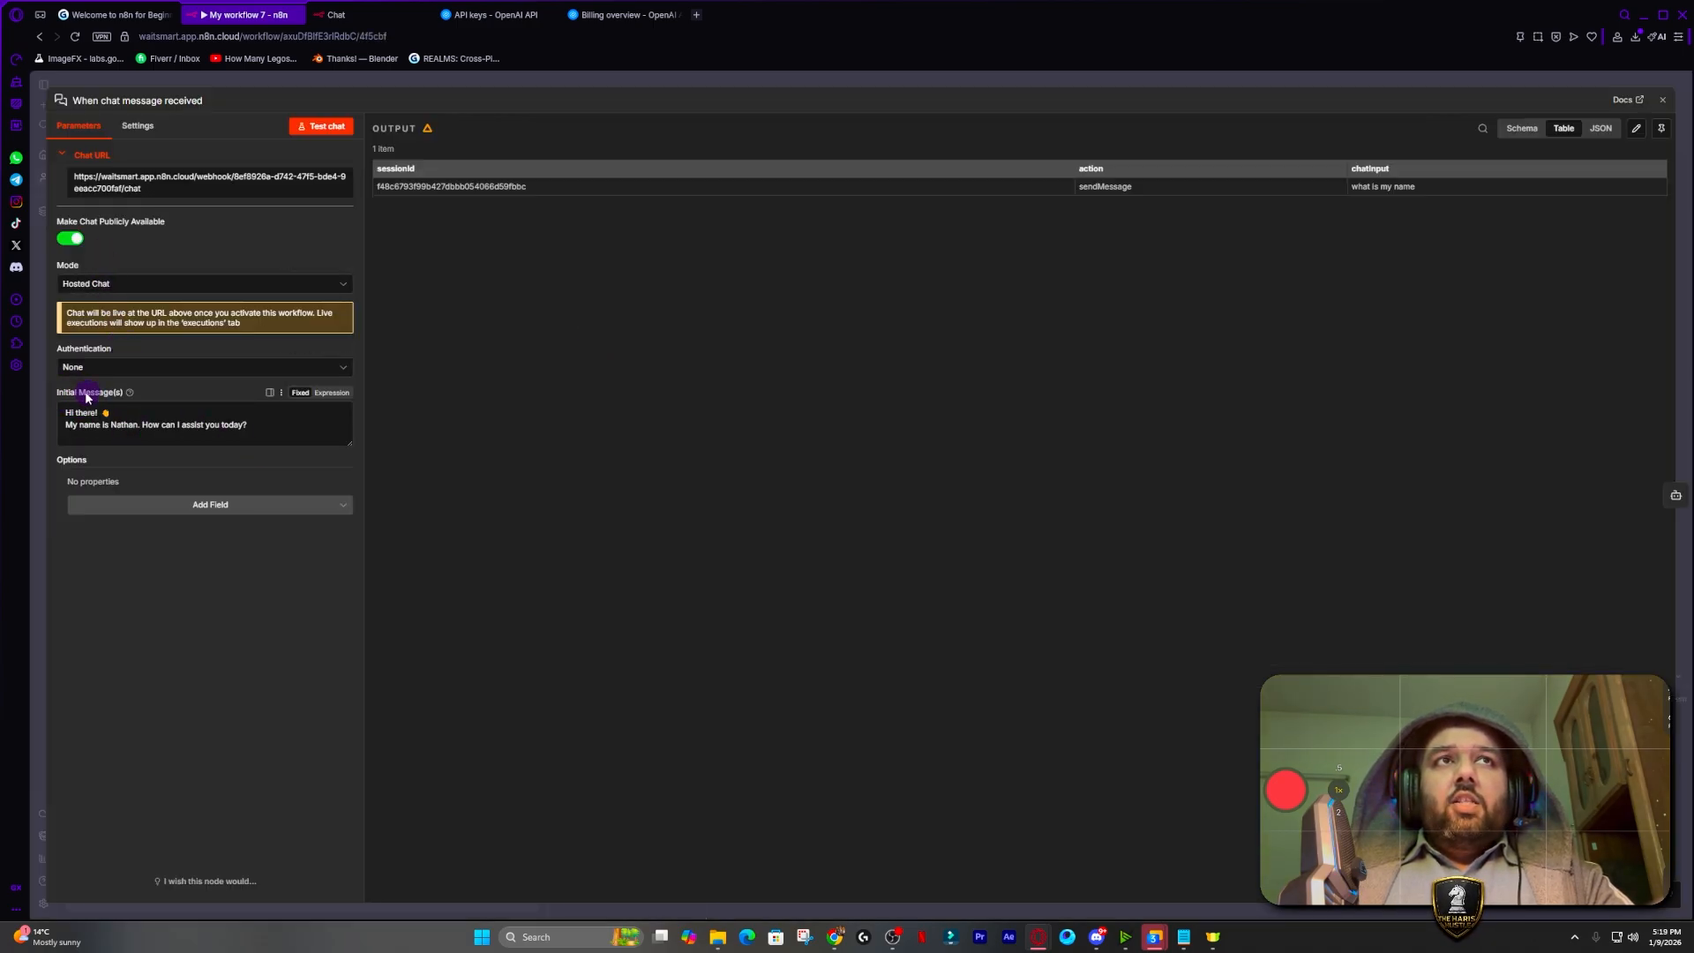
left_click(353, 20)
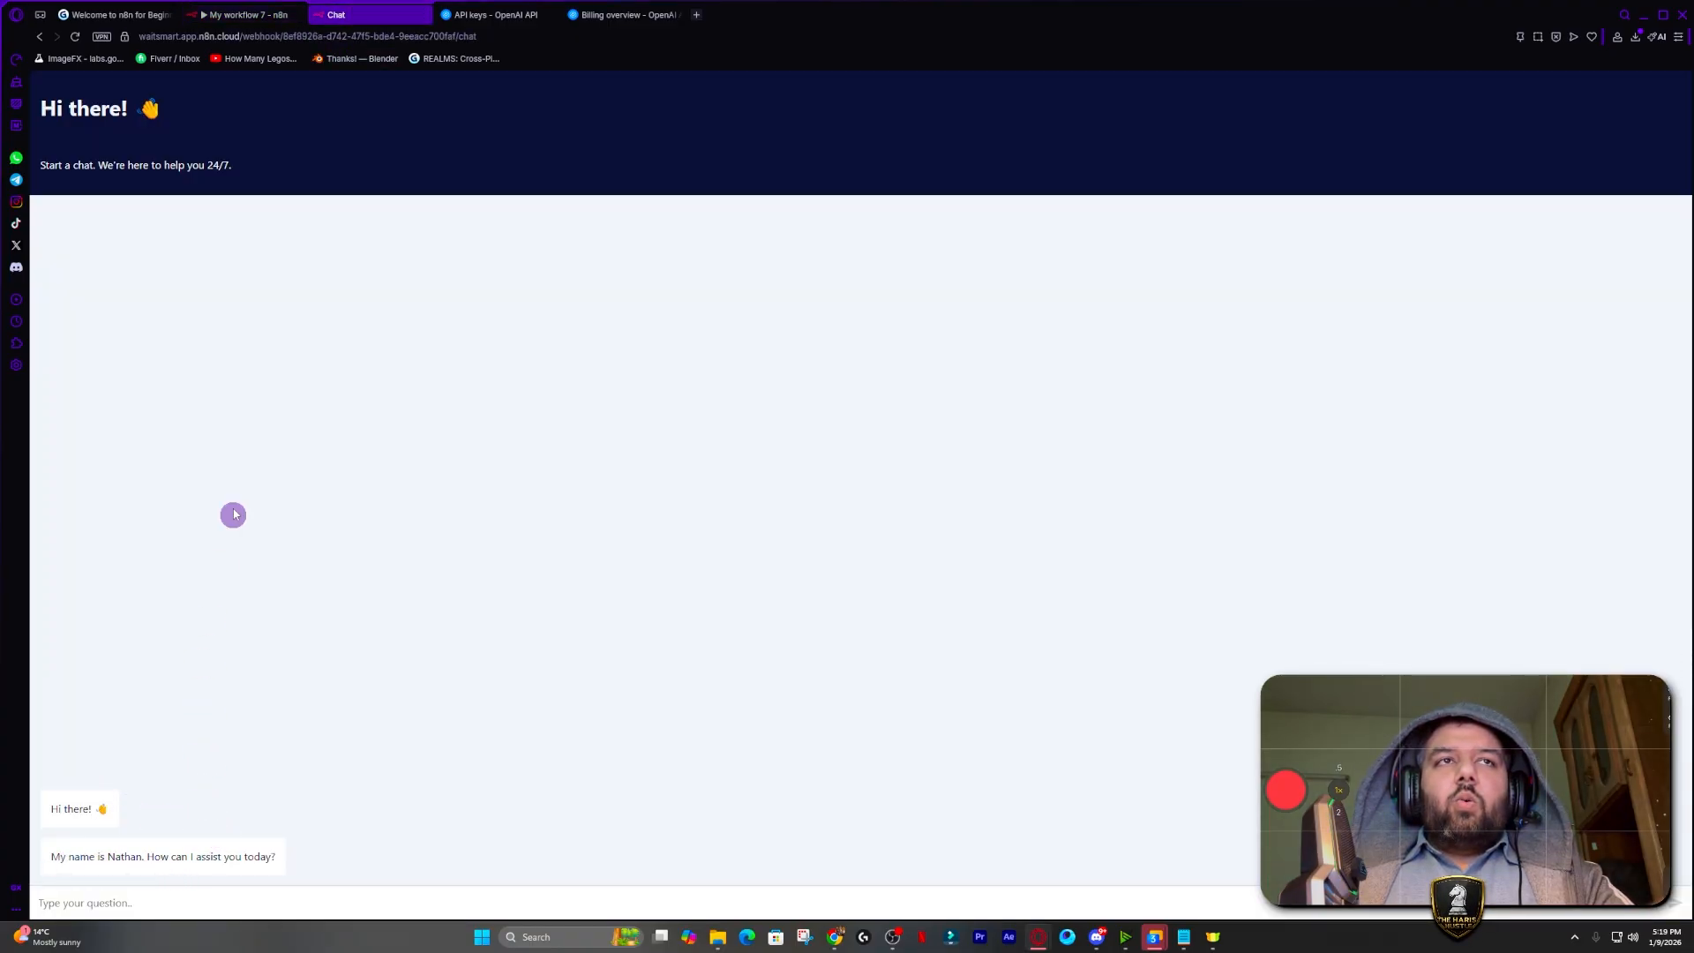
left_click(251, 16)
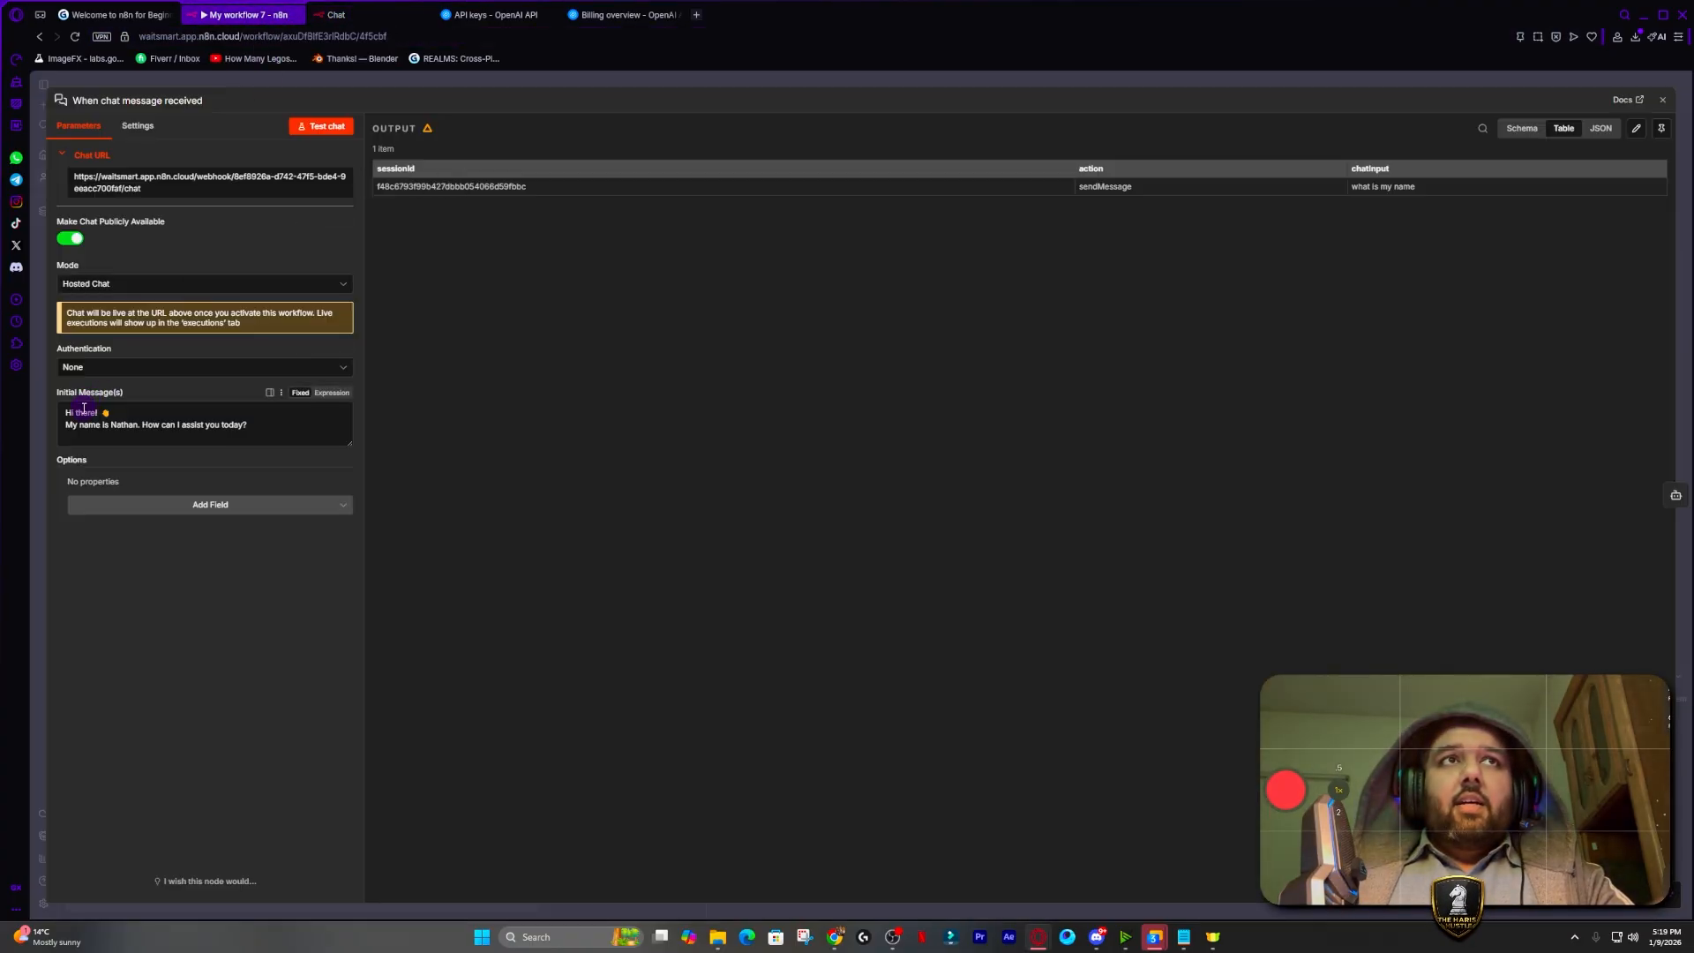
double_click(134, 424)
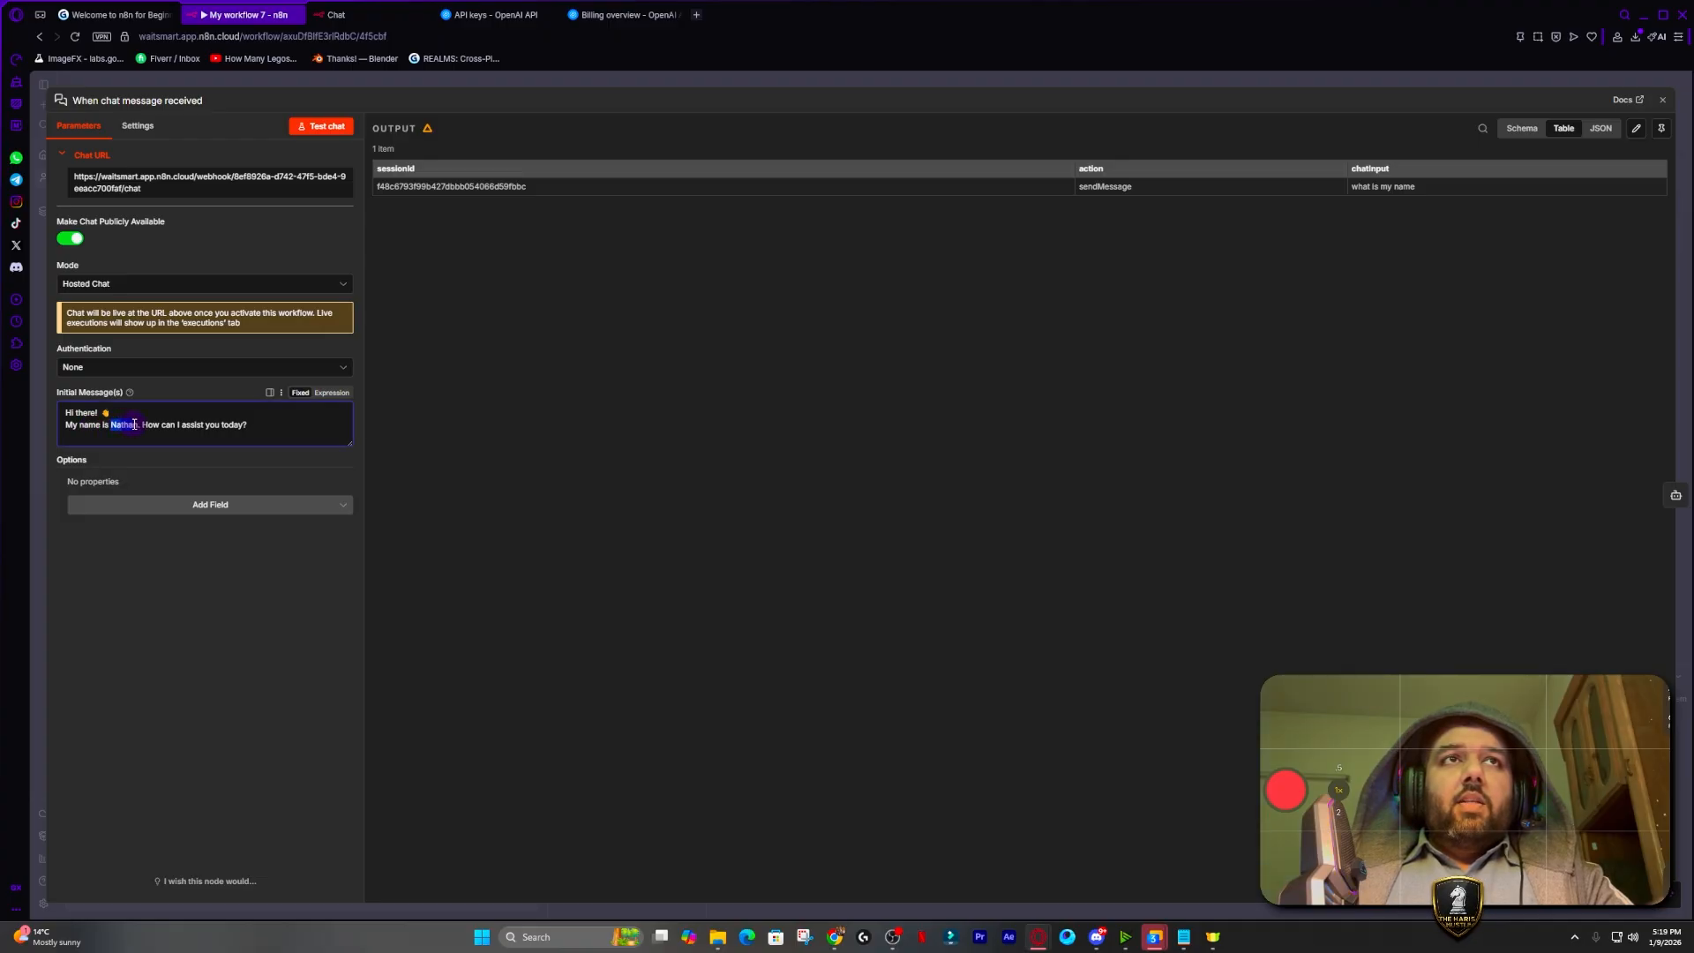
type("Haris A")
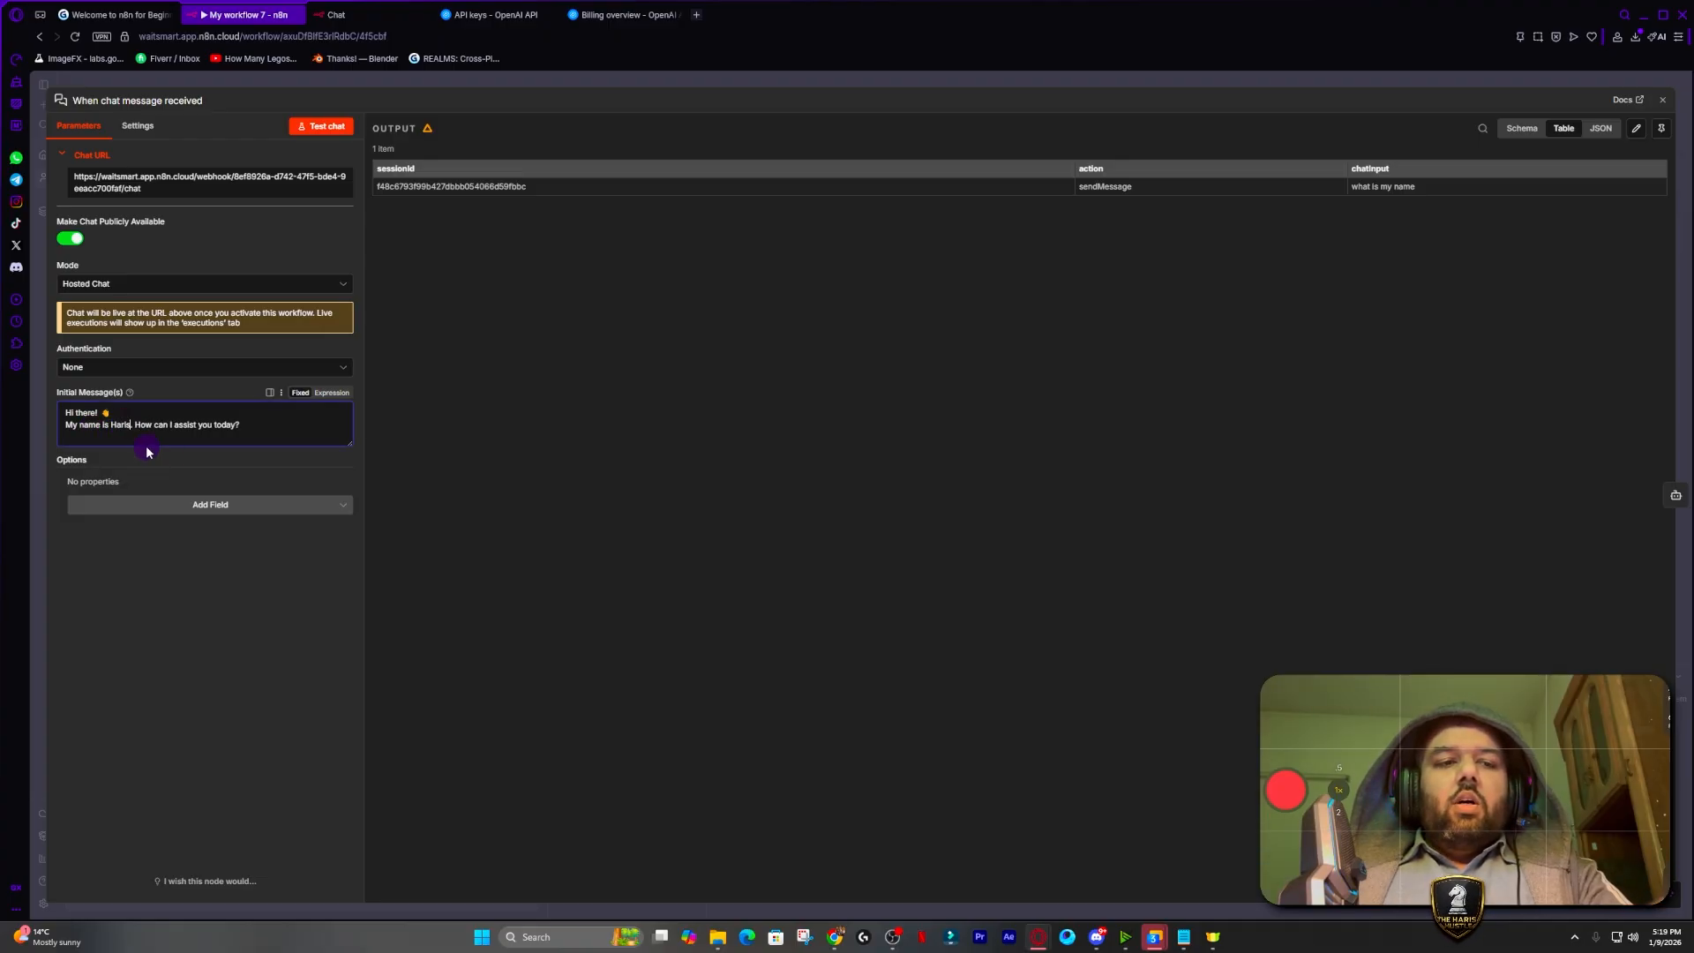
type("i")
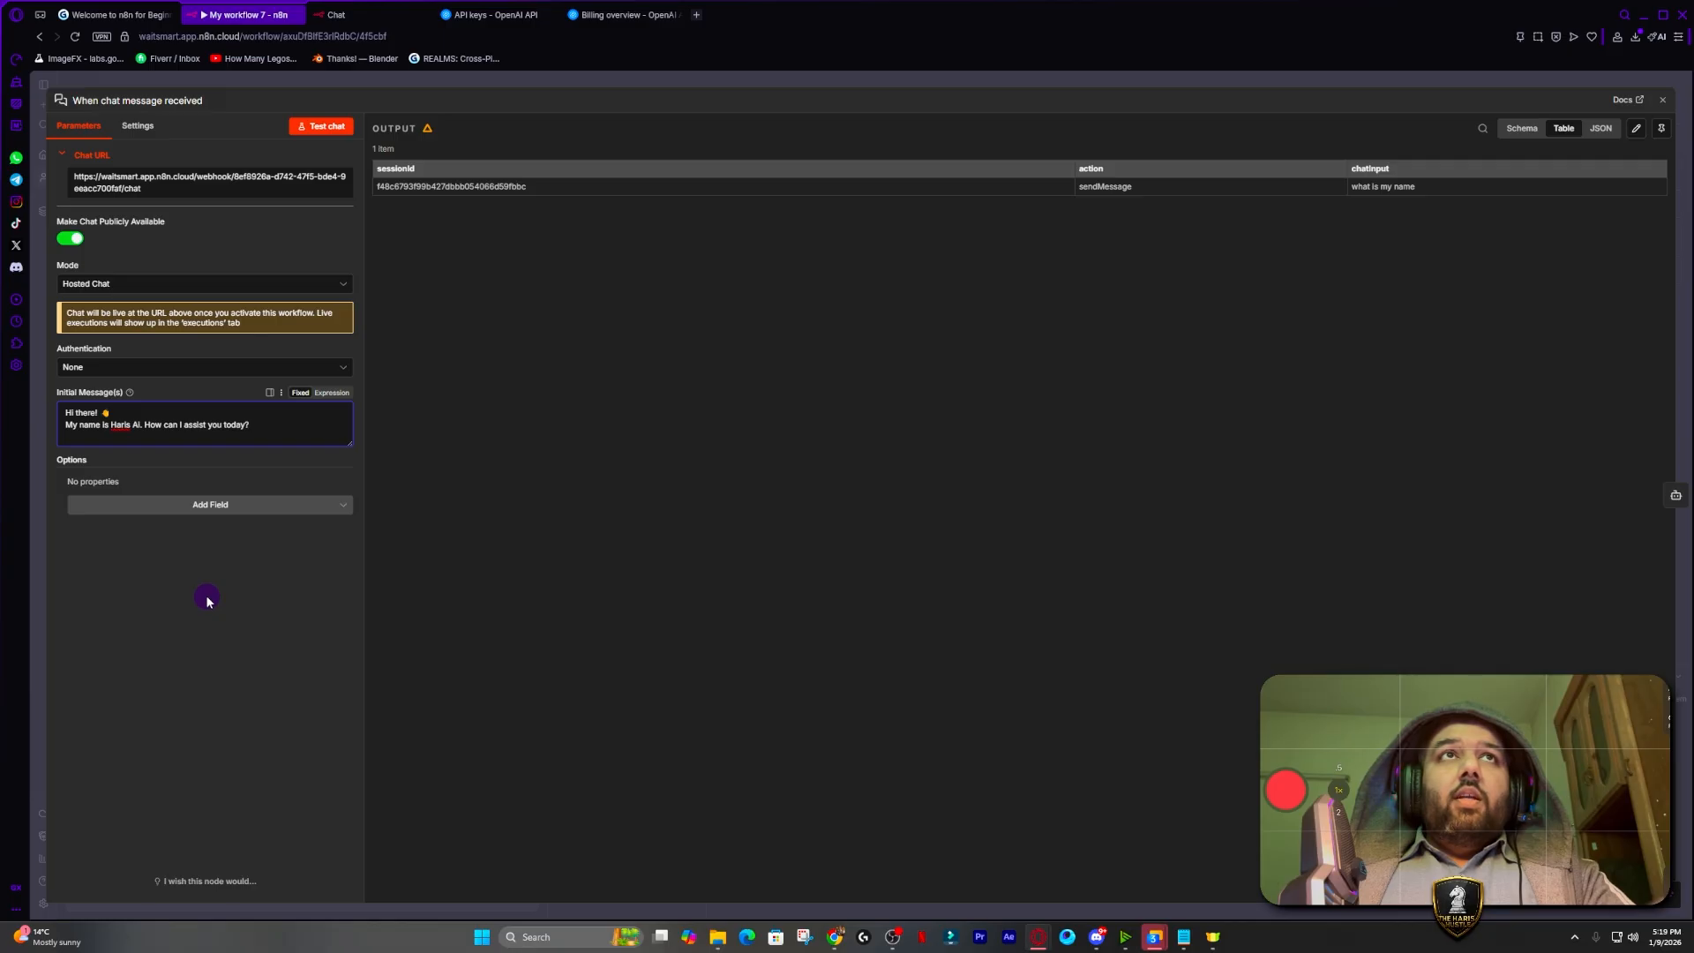
left_click(236, 506)
key("Escape")
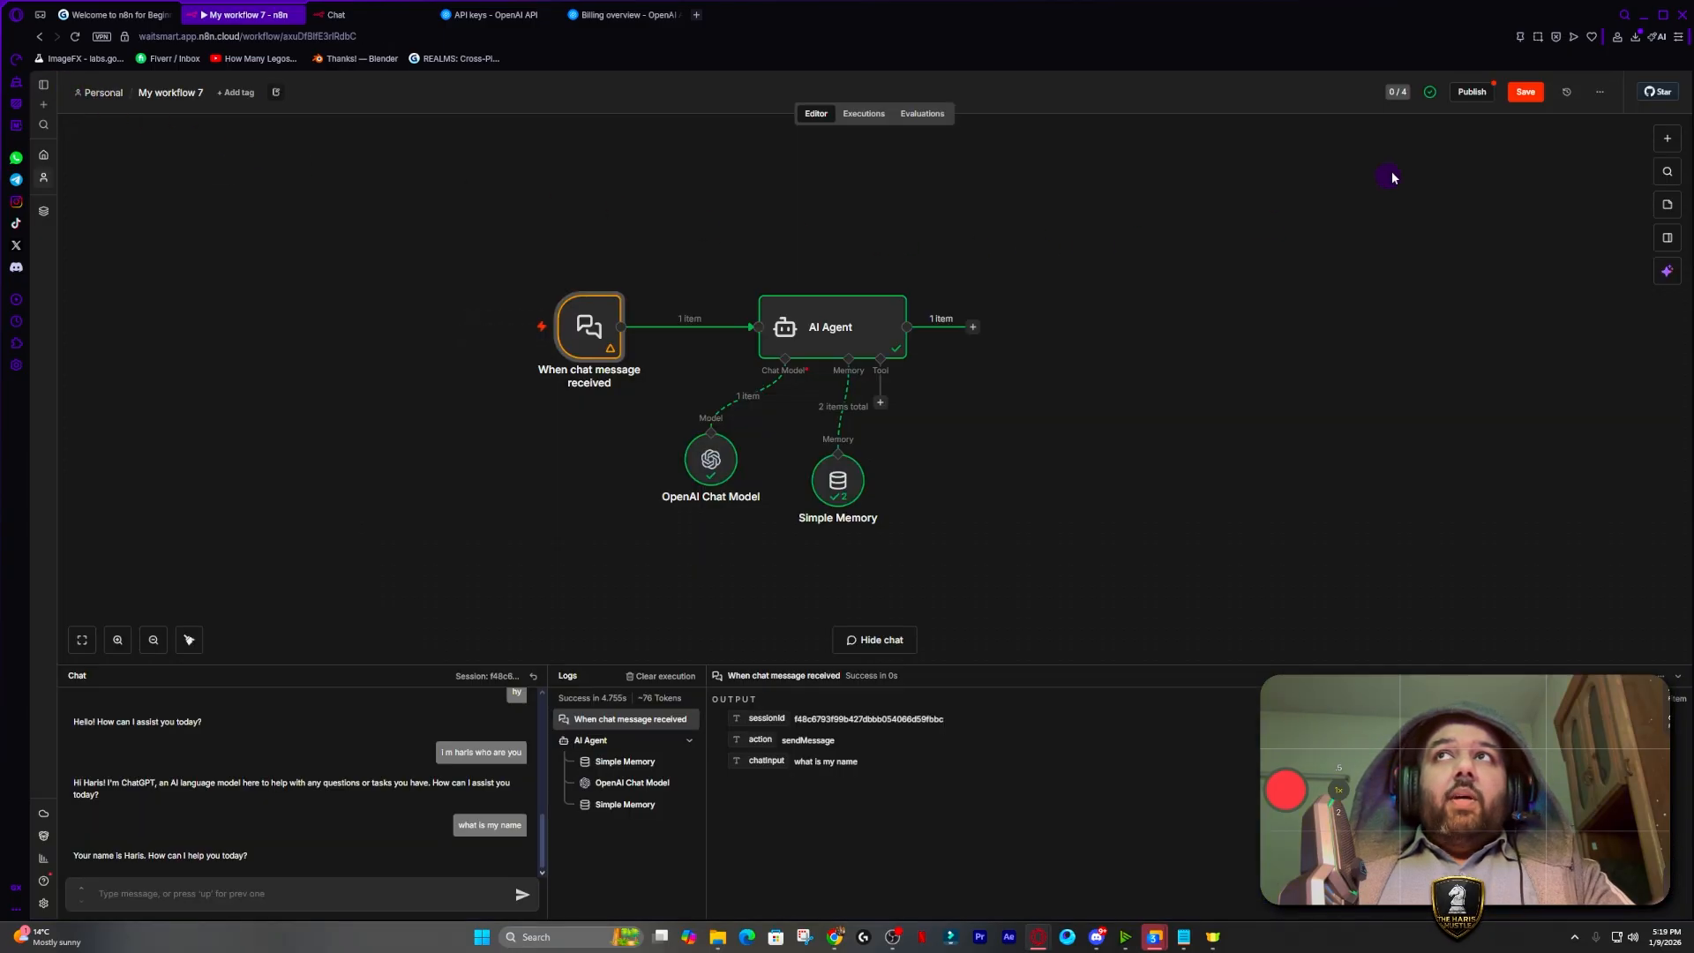
left_click(1538, 92)
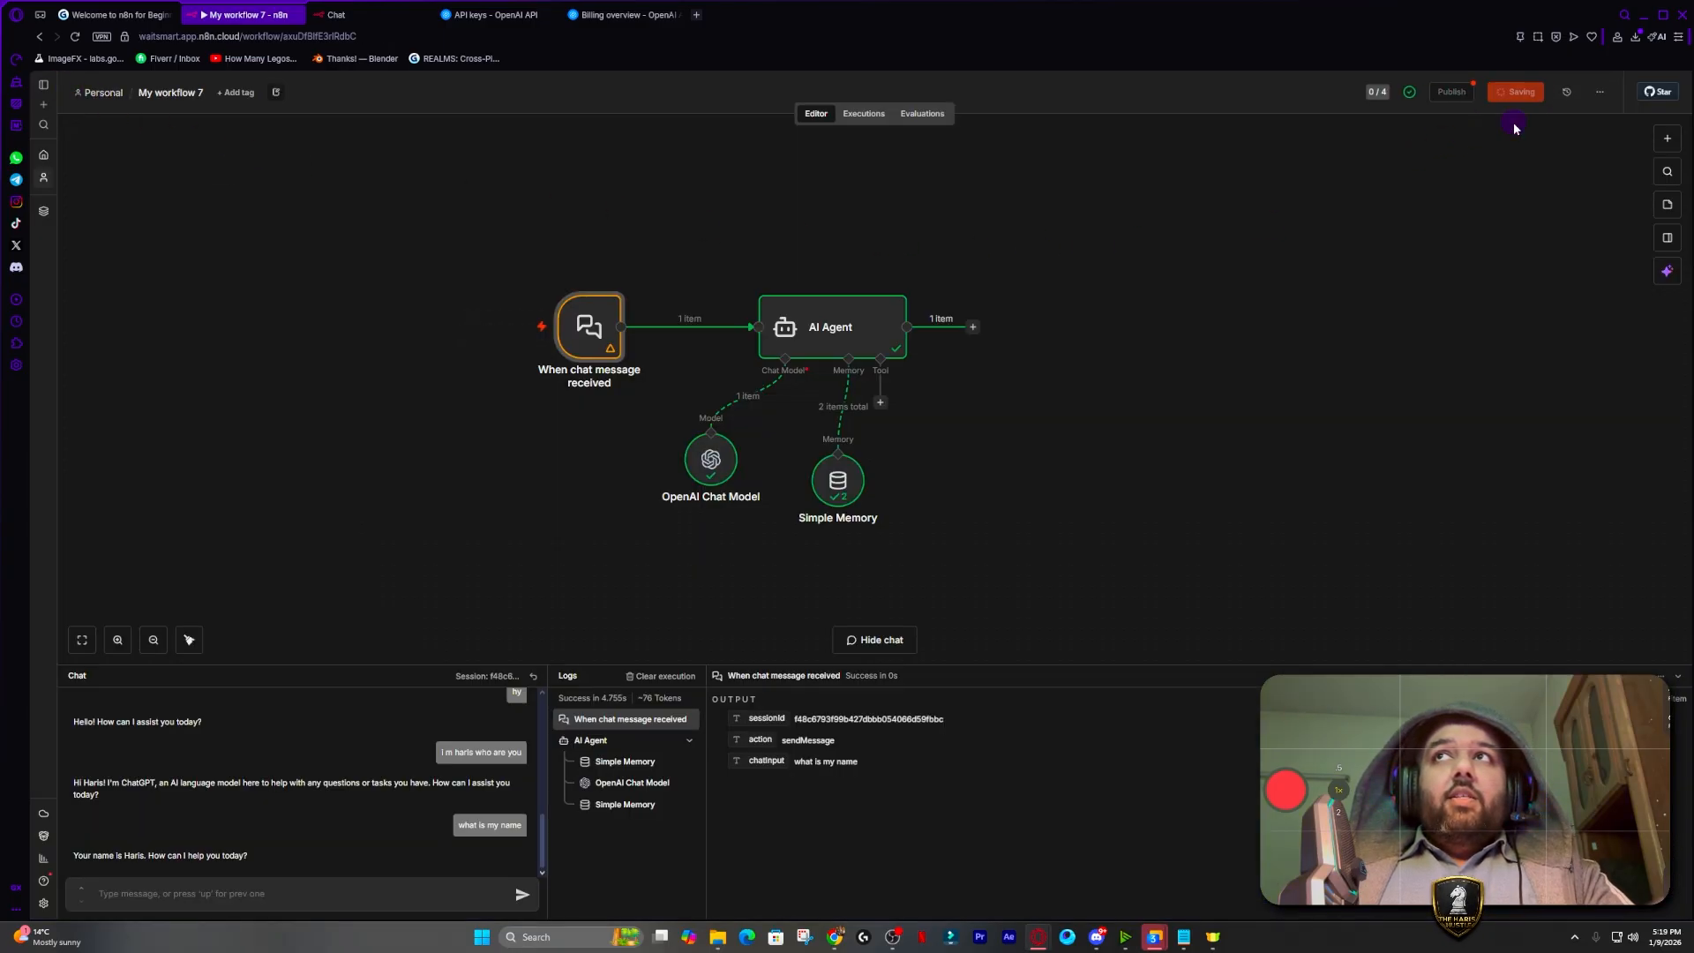
Republish the workflow and reload the hosted chat to show the updated greeting
left_click(355, 16)
left_click(76, 36)
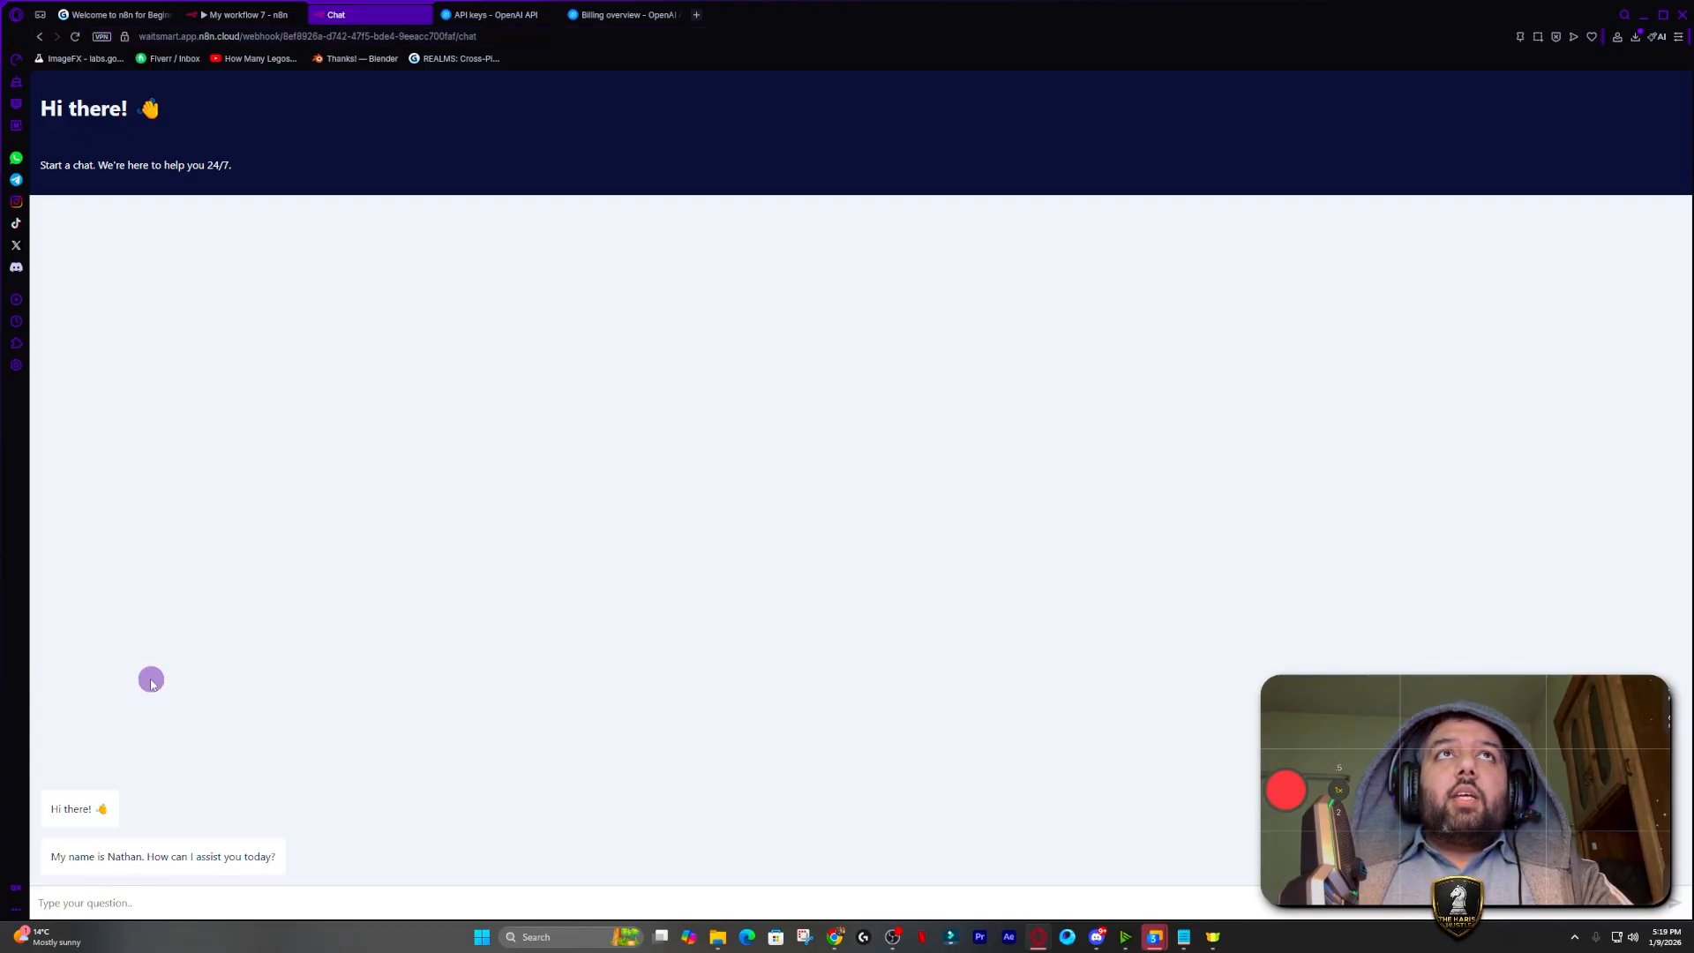
left_click(257, 15)
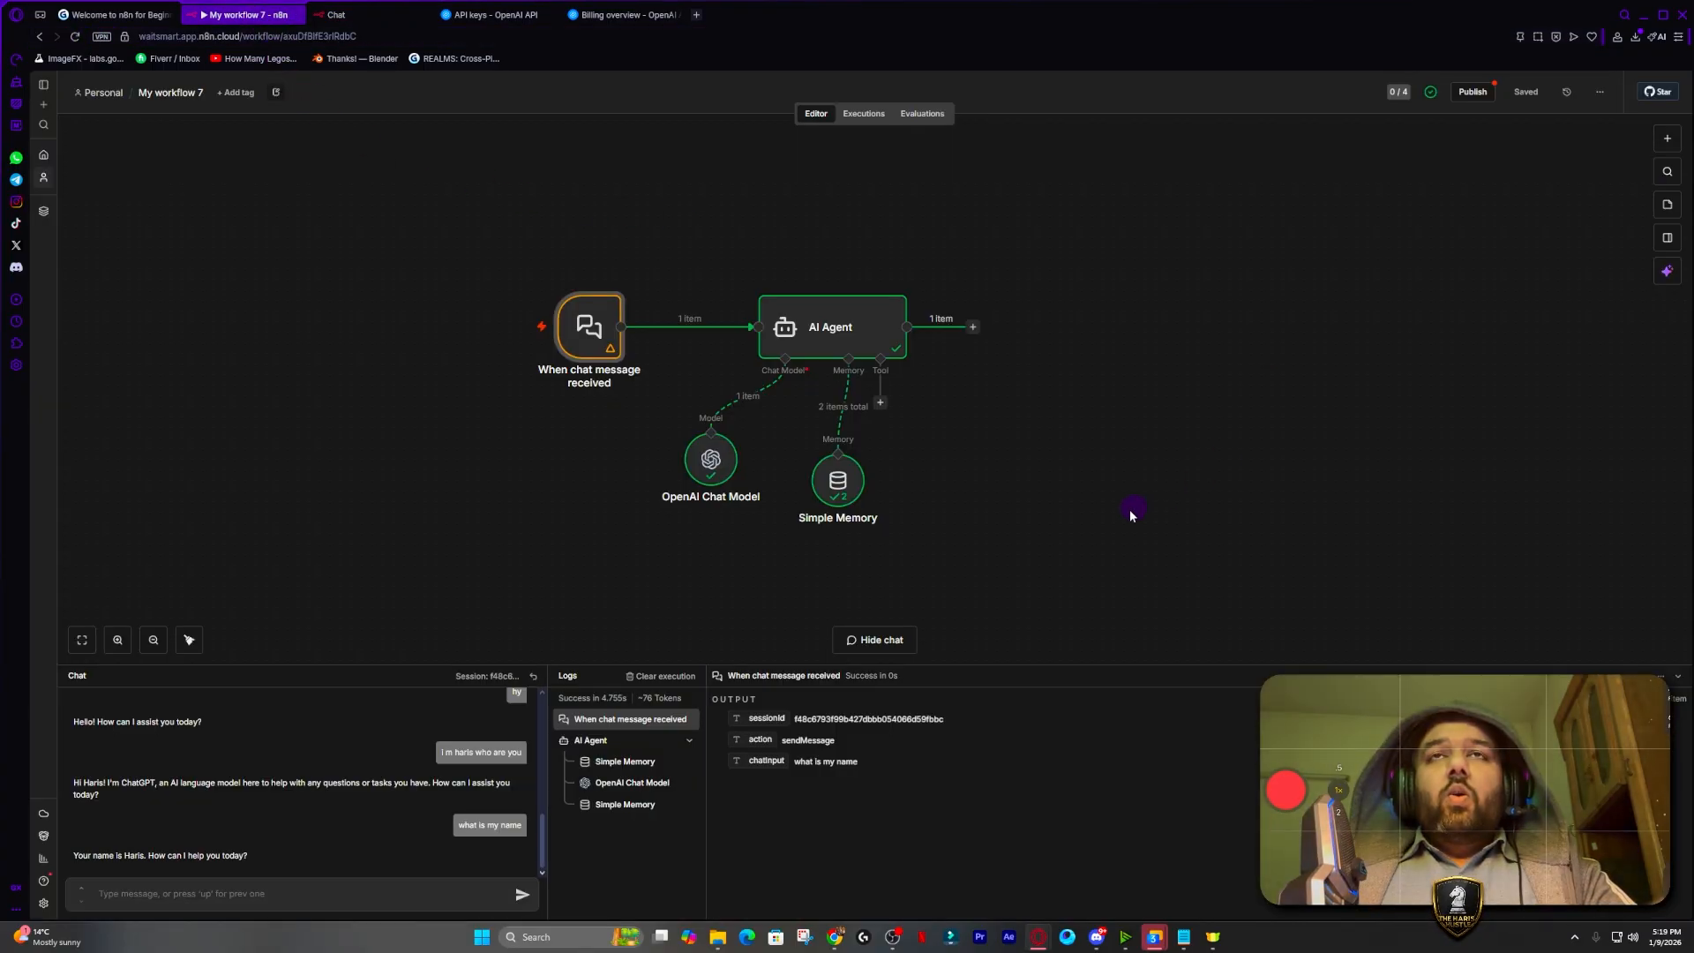
left_click(1473, 92)
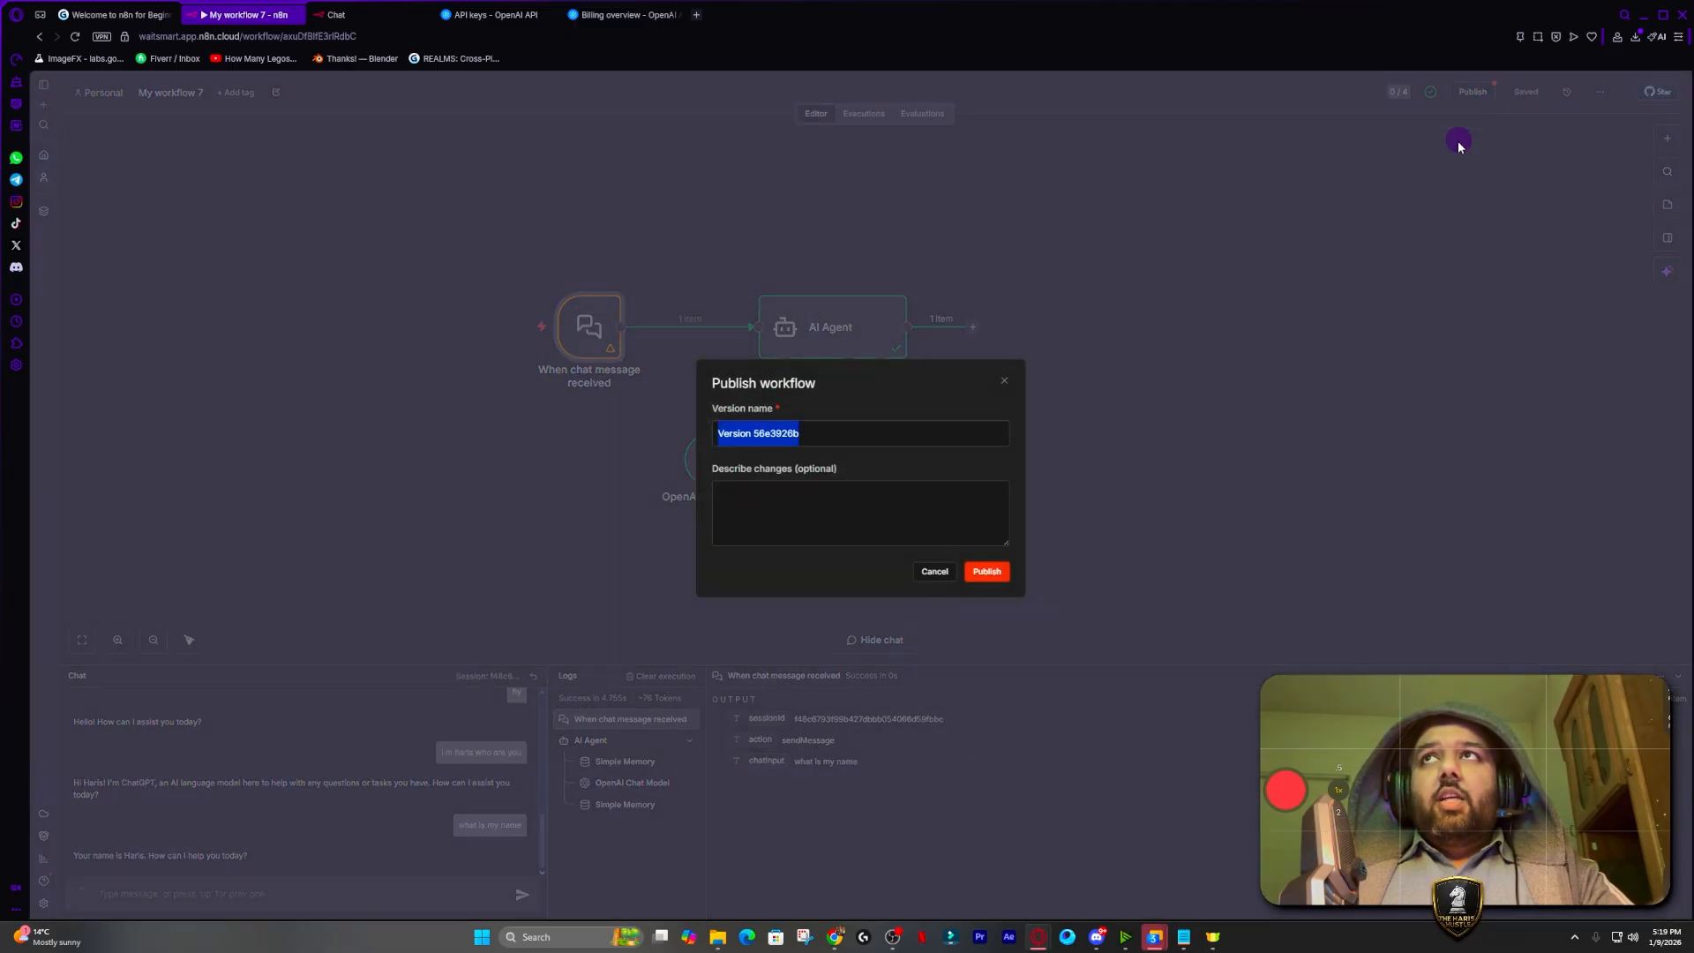
left_click(1004, 574)
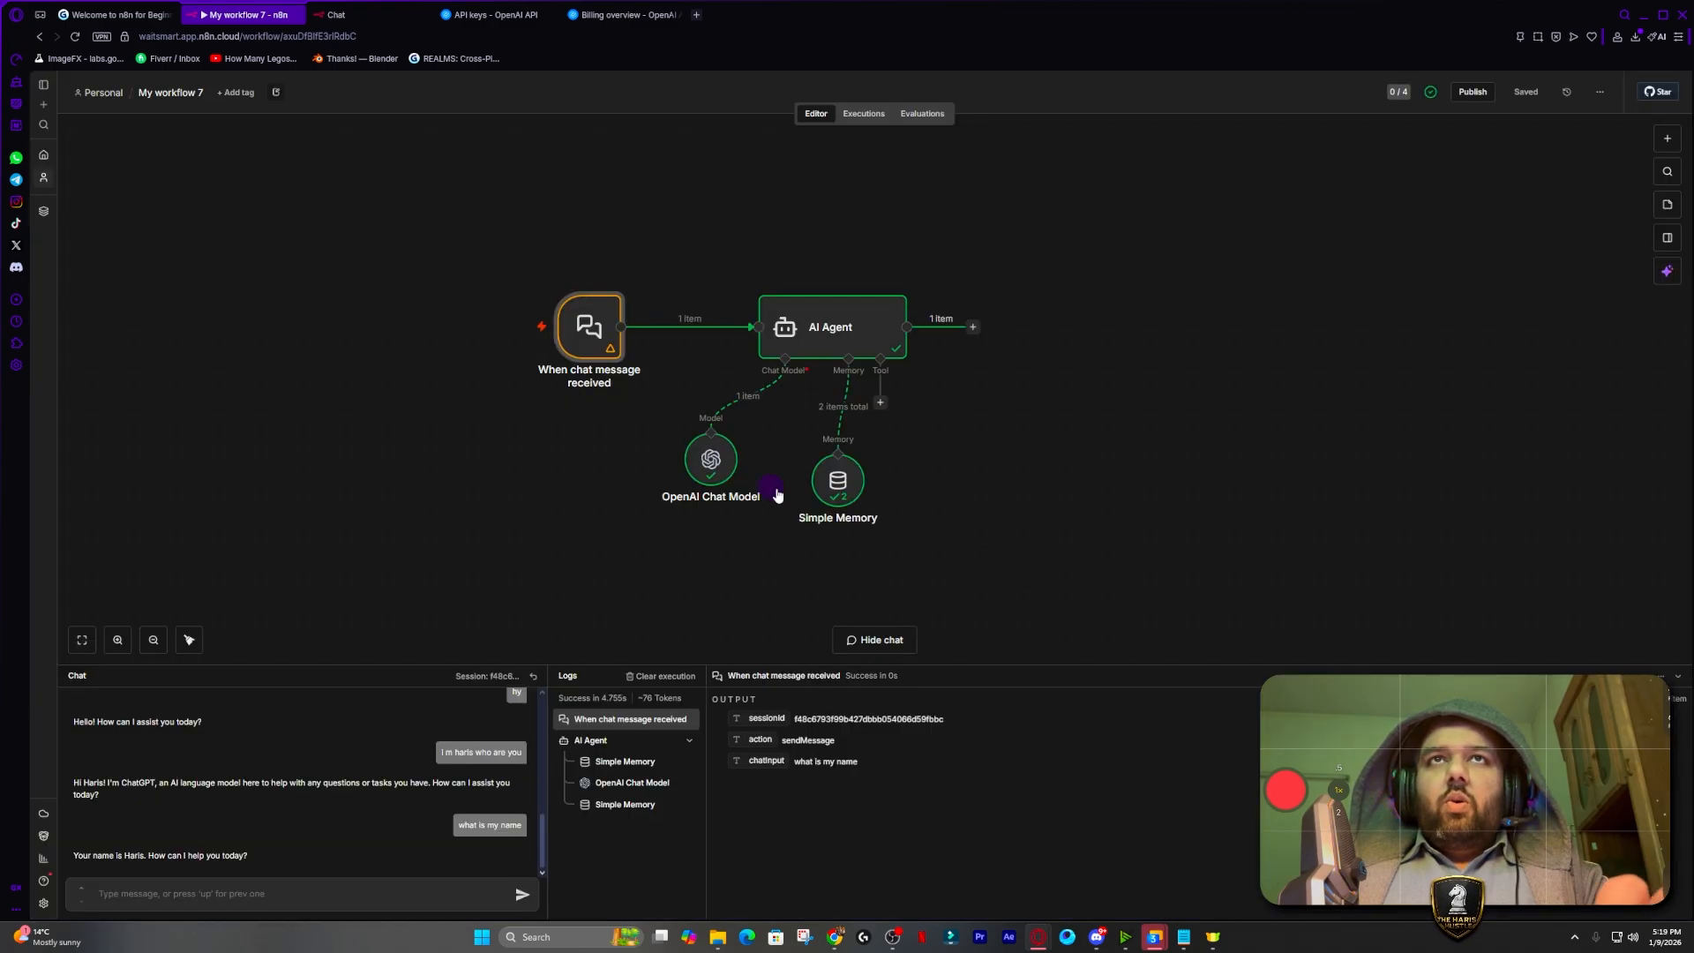
left_click(353, 16)
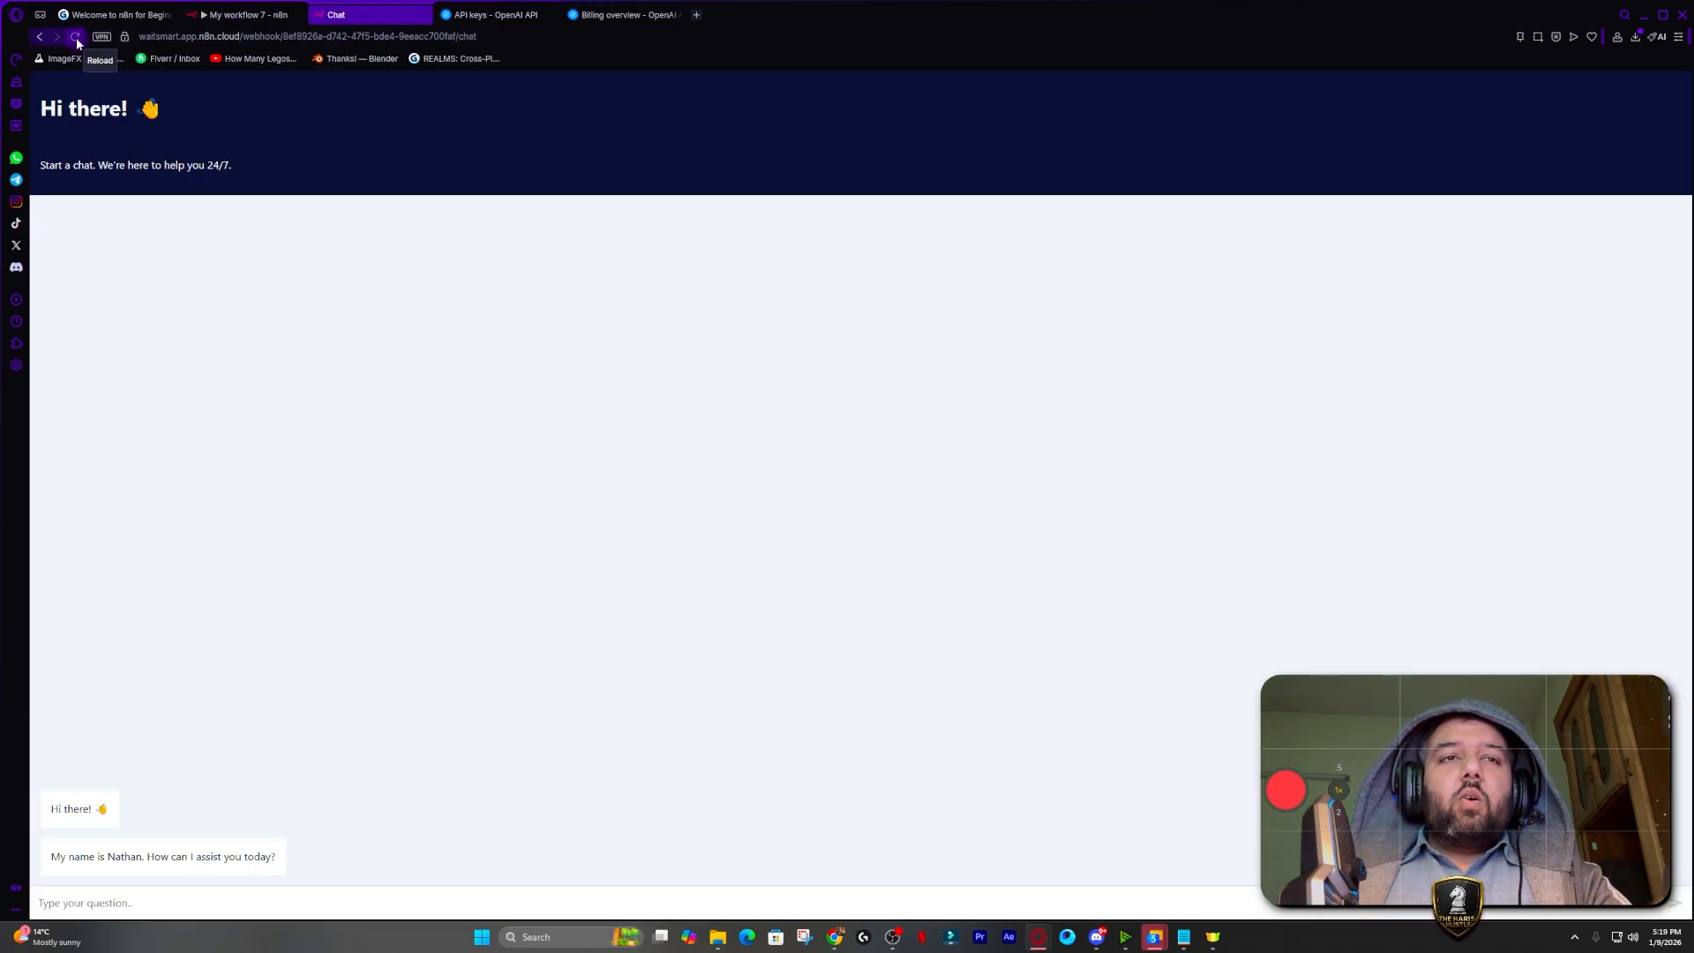
left_click(76, 37)
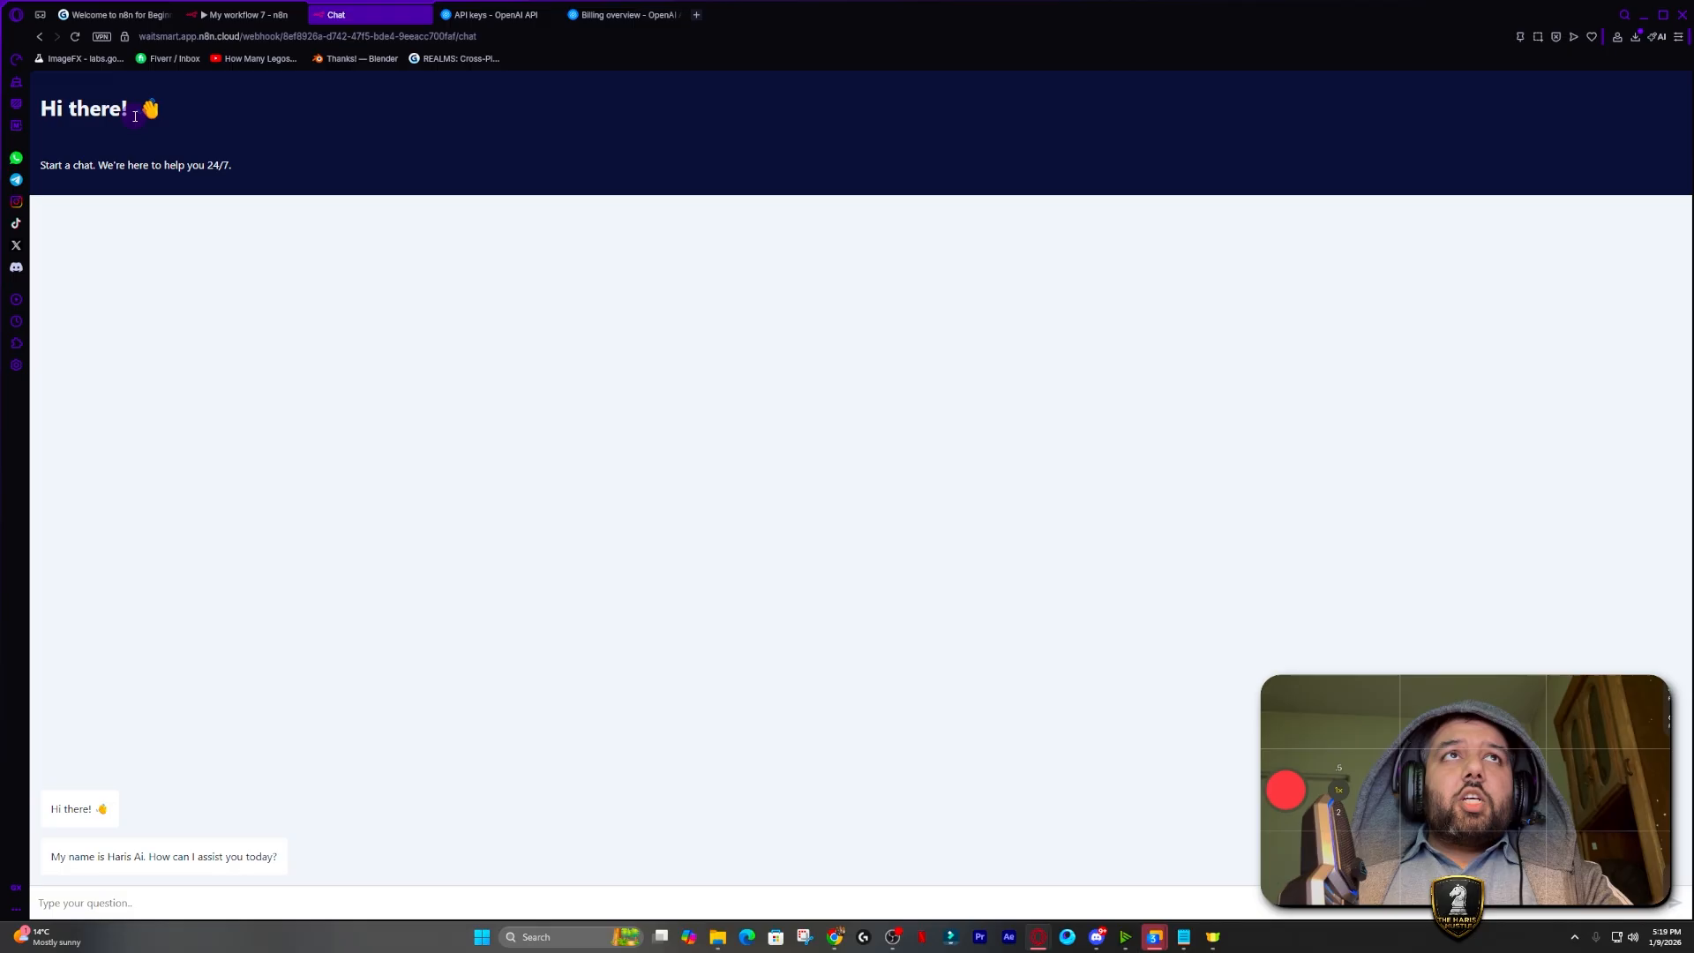
Add a Title field to the chat trigger, set to the assistant's name plus 'TAi Chat'
left_click(256, 15)
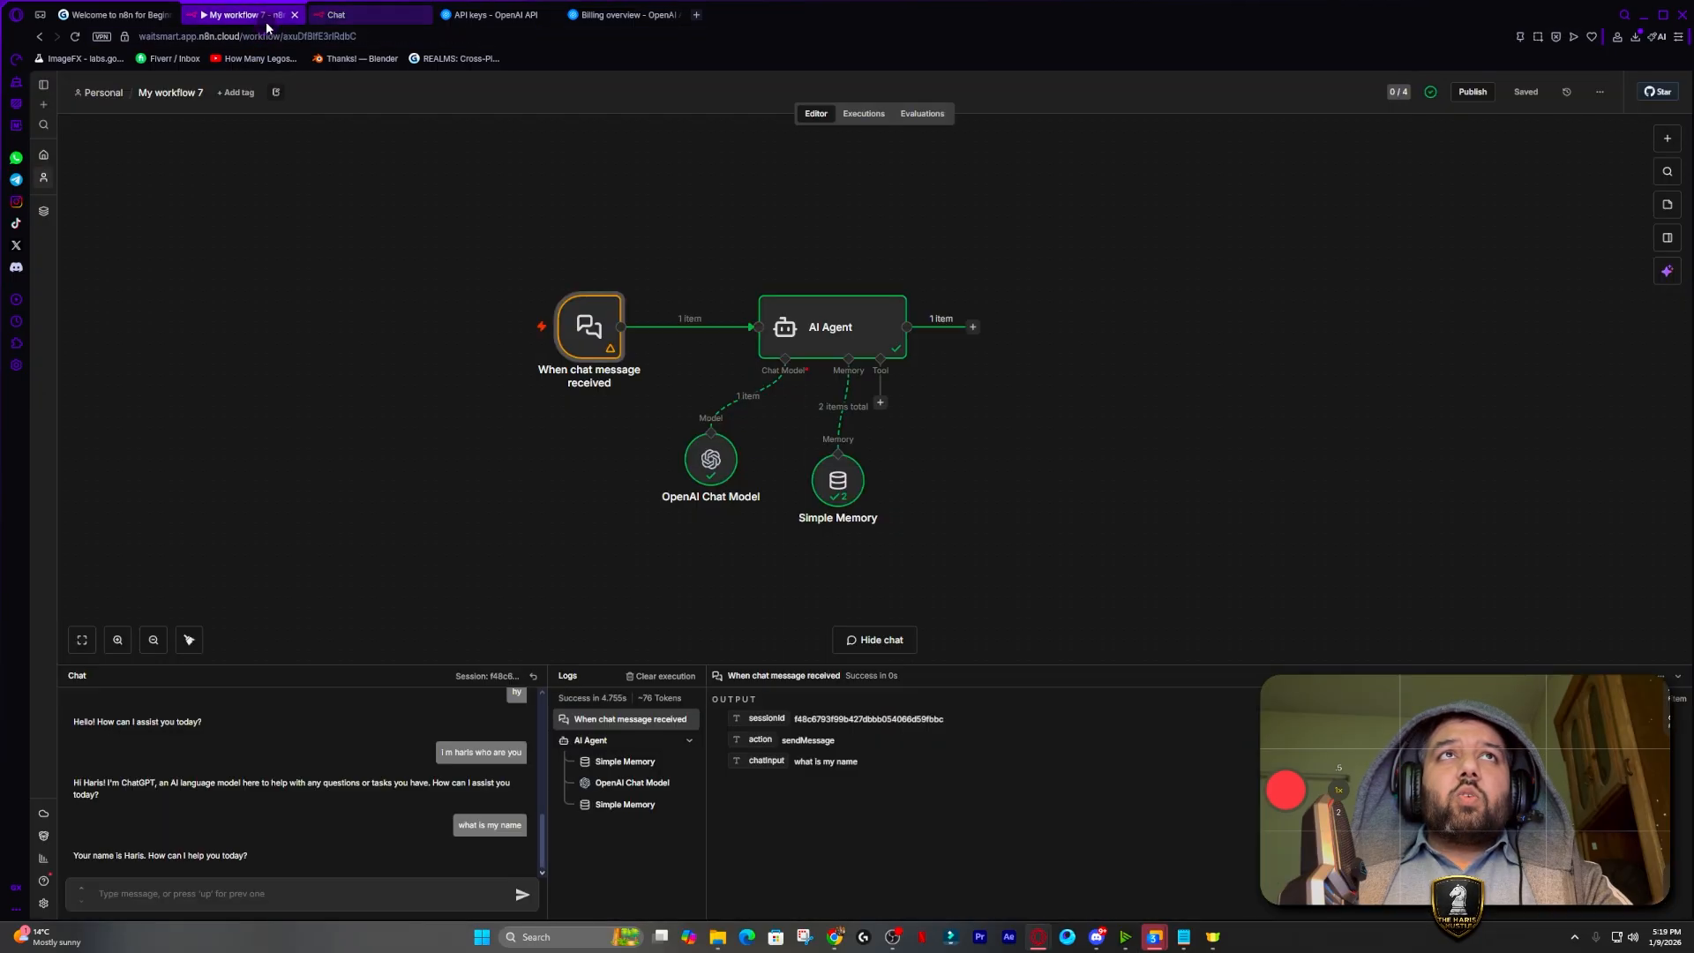
double_click(604, 349)
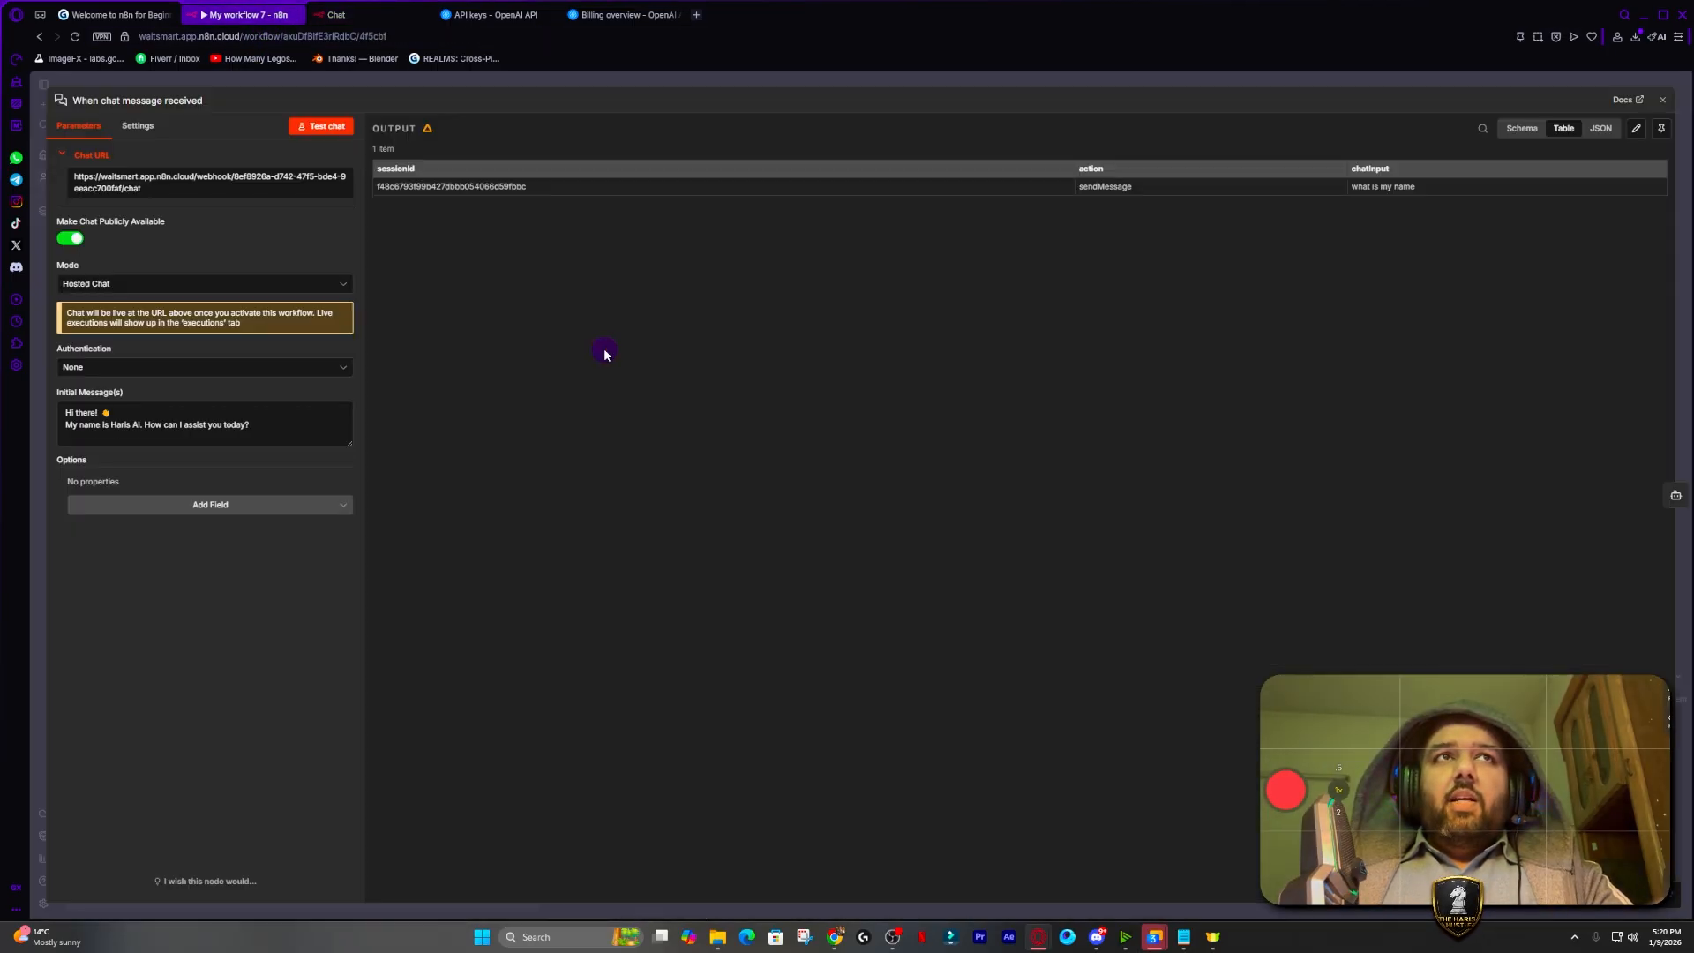
left_click(106, 505)
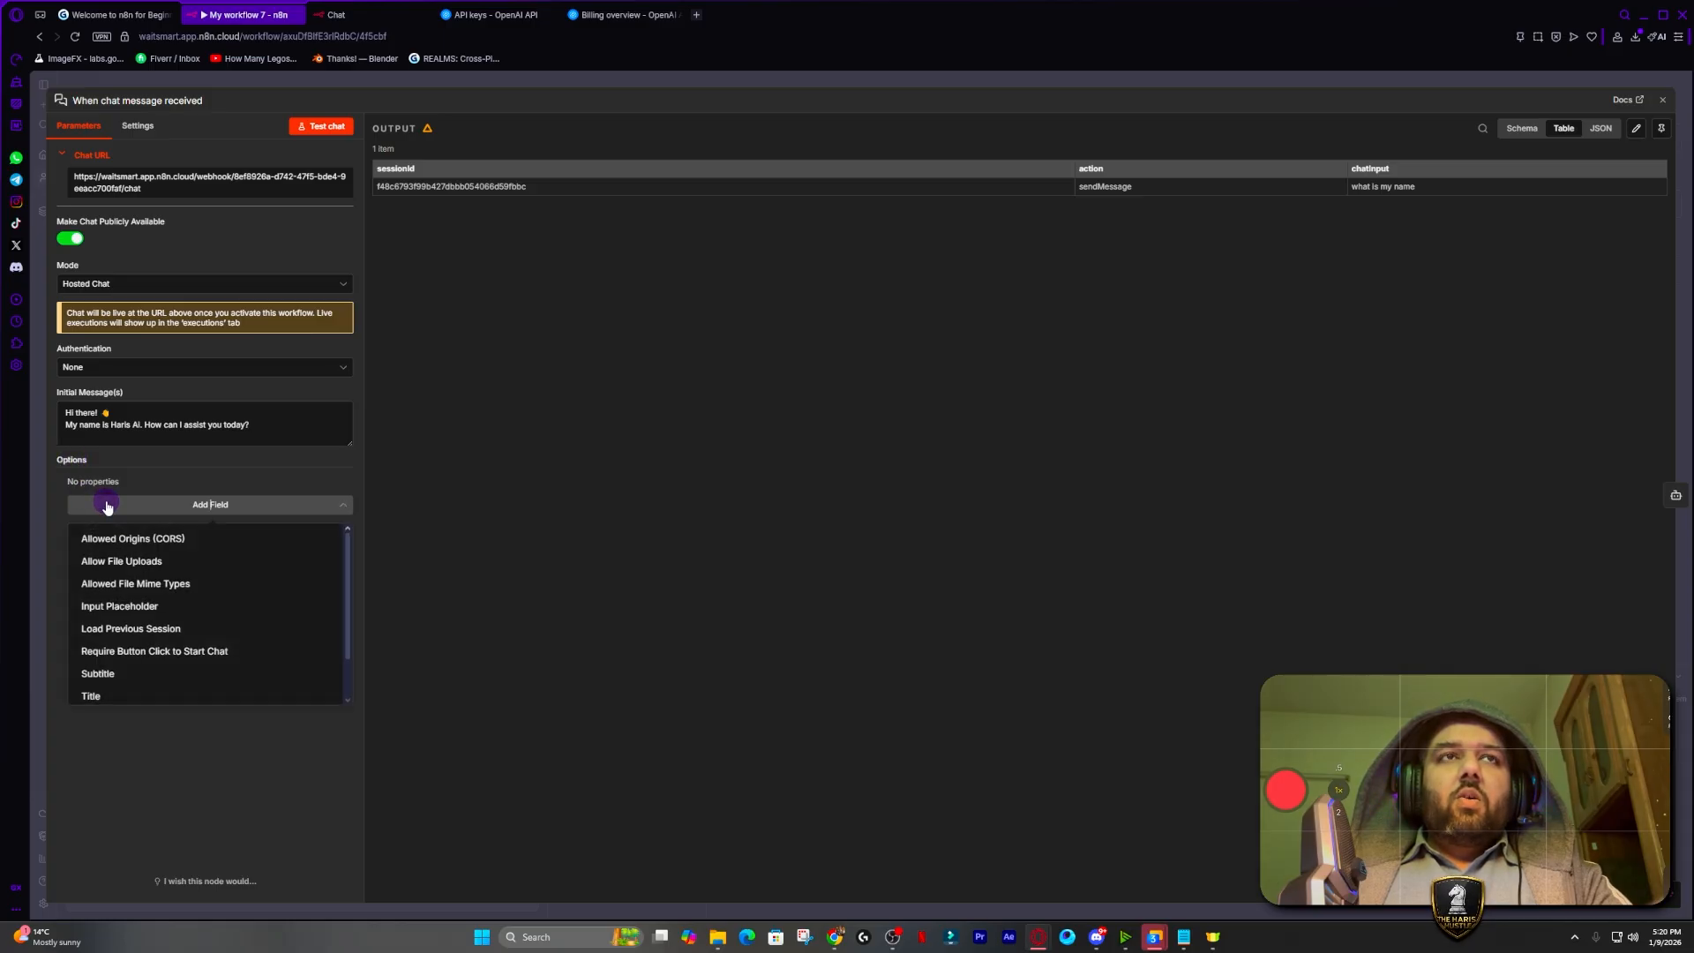
scroll(166, 653, "down", 1)
left_click(125, 646)
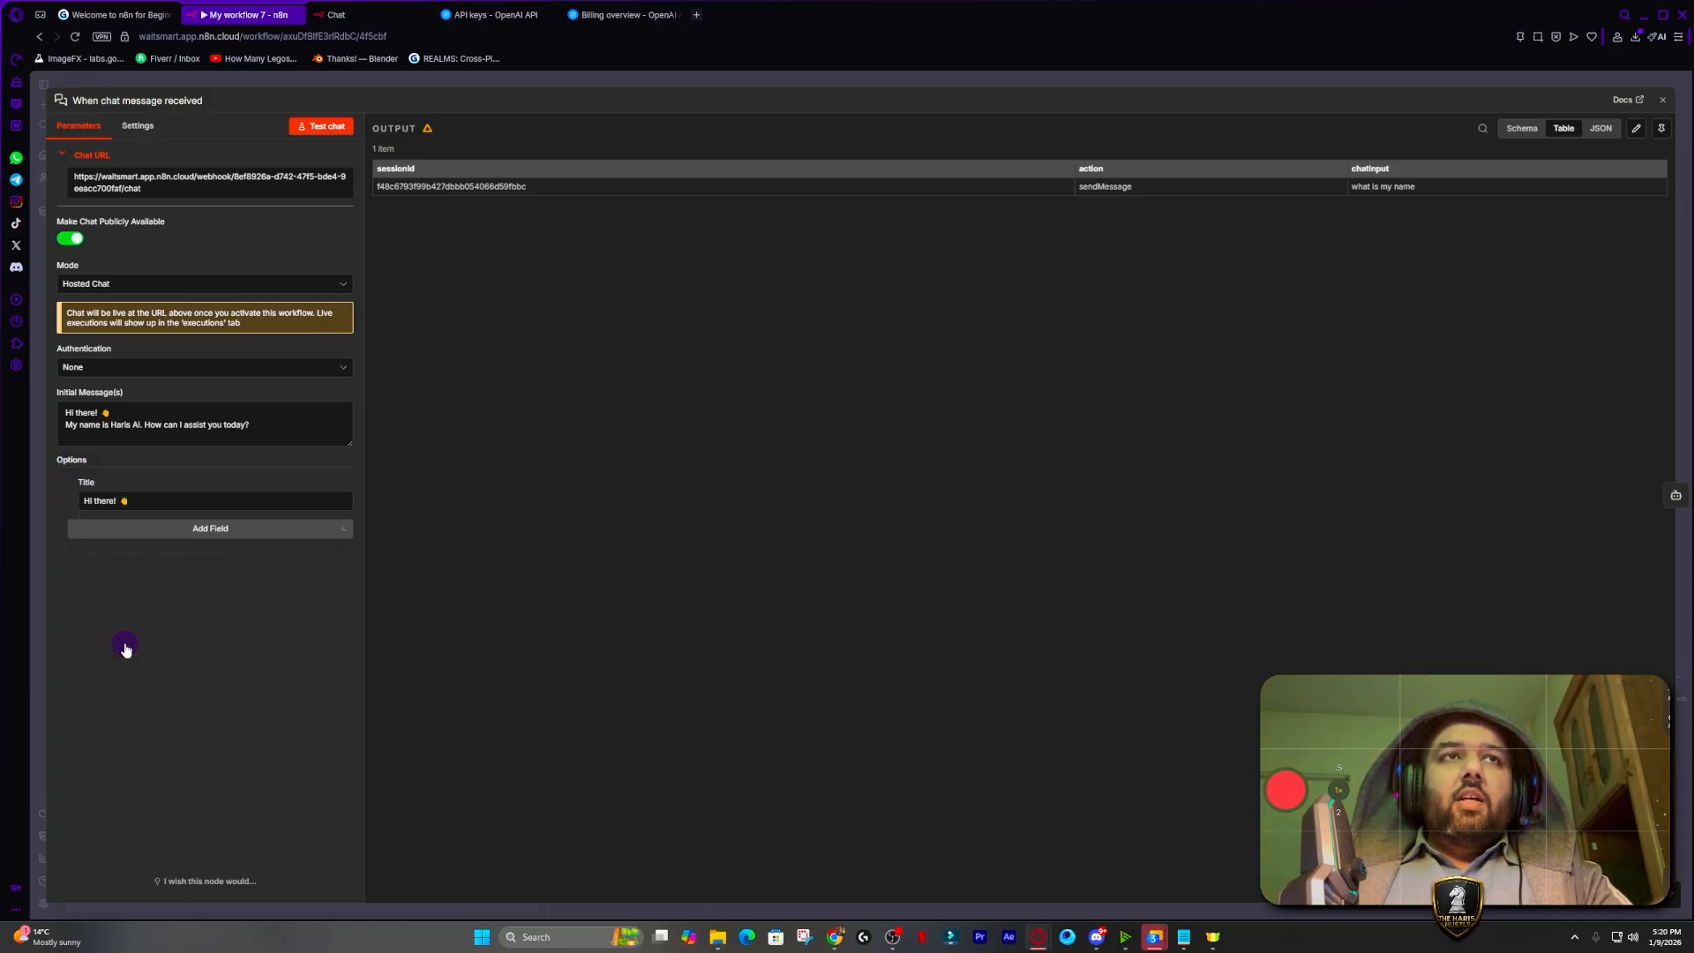
triple_click(108, 501)
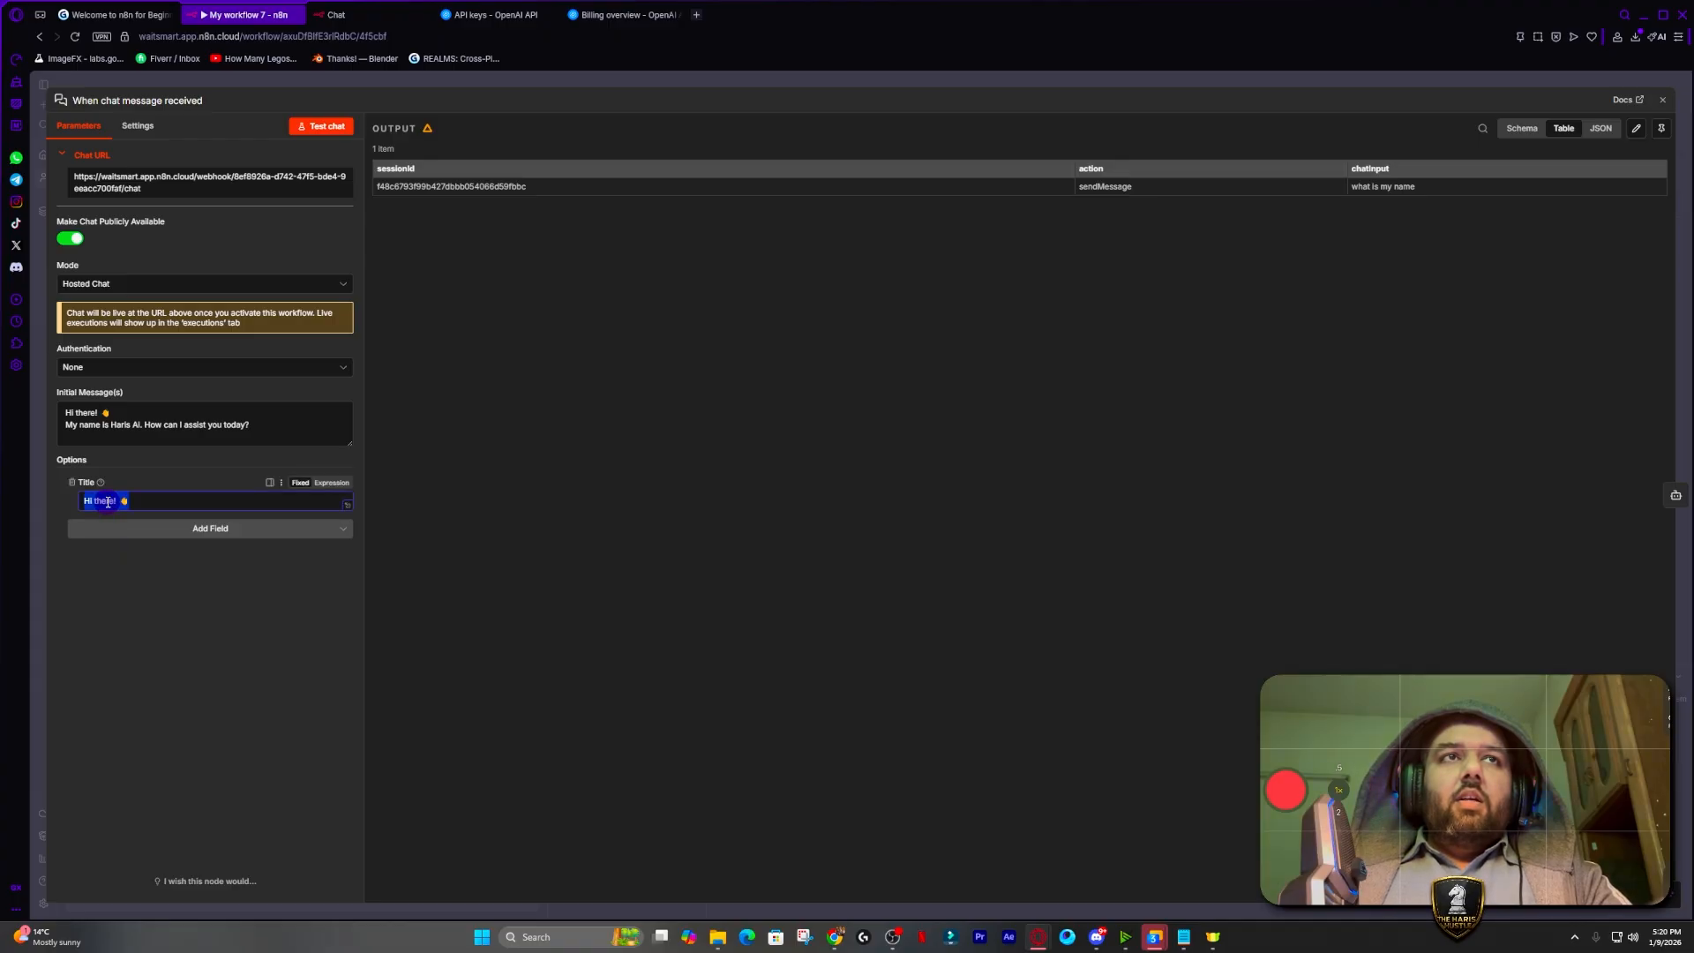
type("Haris")
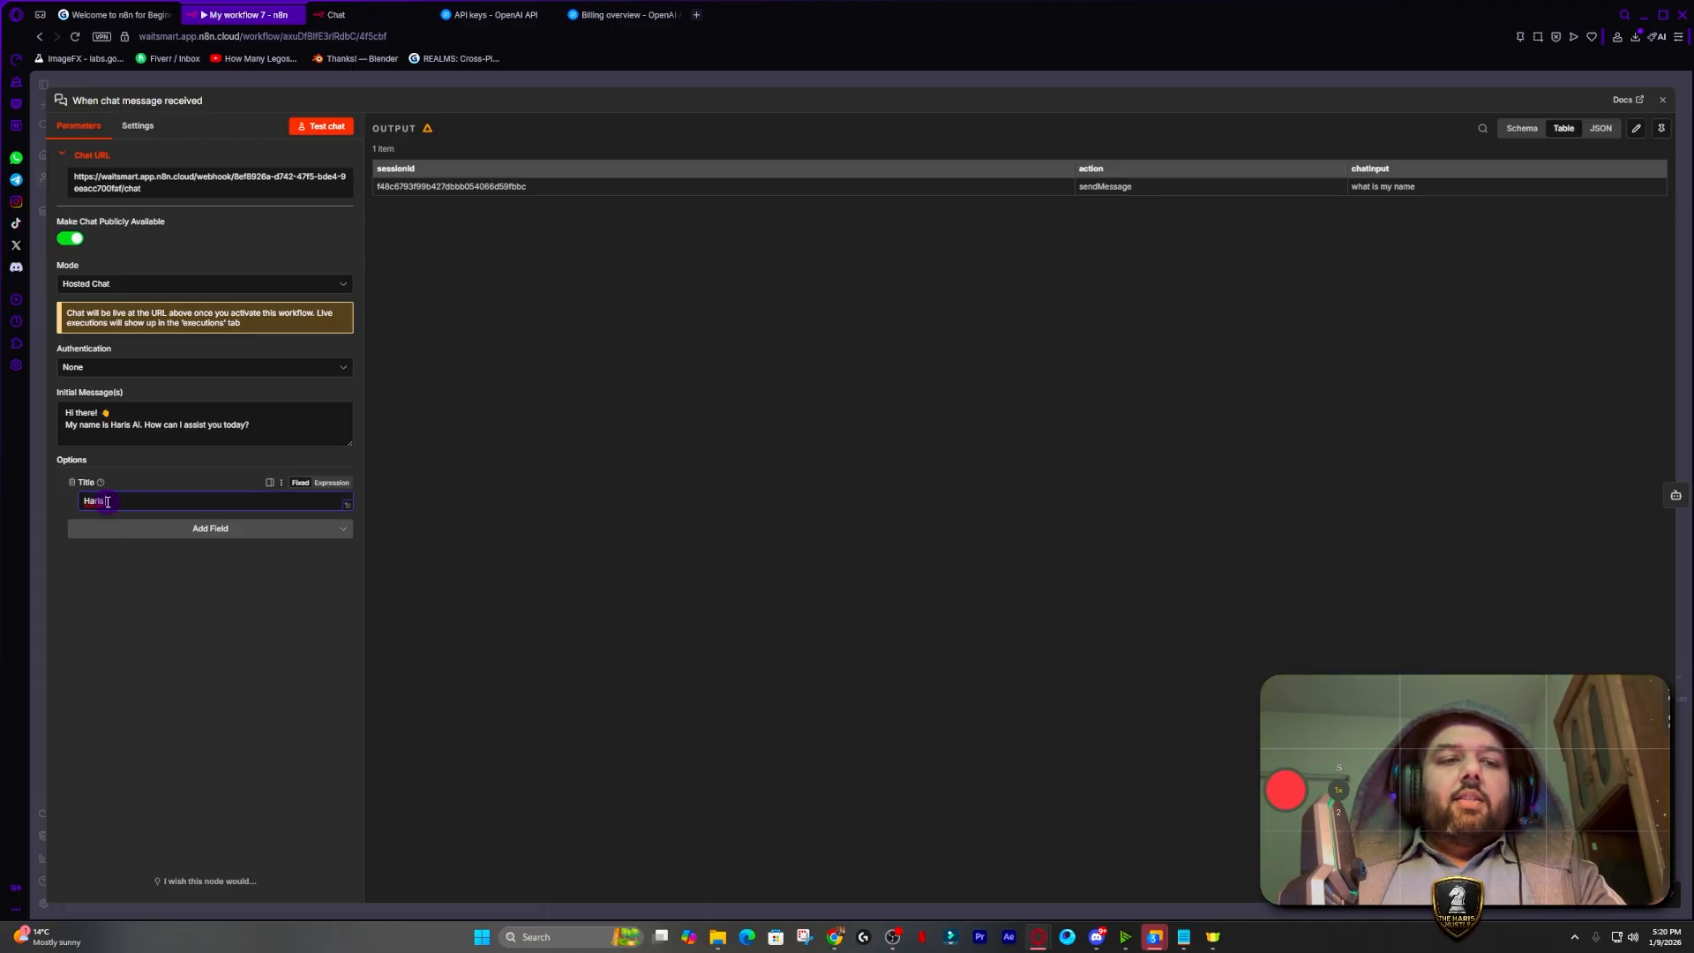
type(" TAi Chat")
Add a Subtitle field and reword it to 'Start a chat with' the assistant
left_click(201, 529)
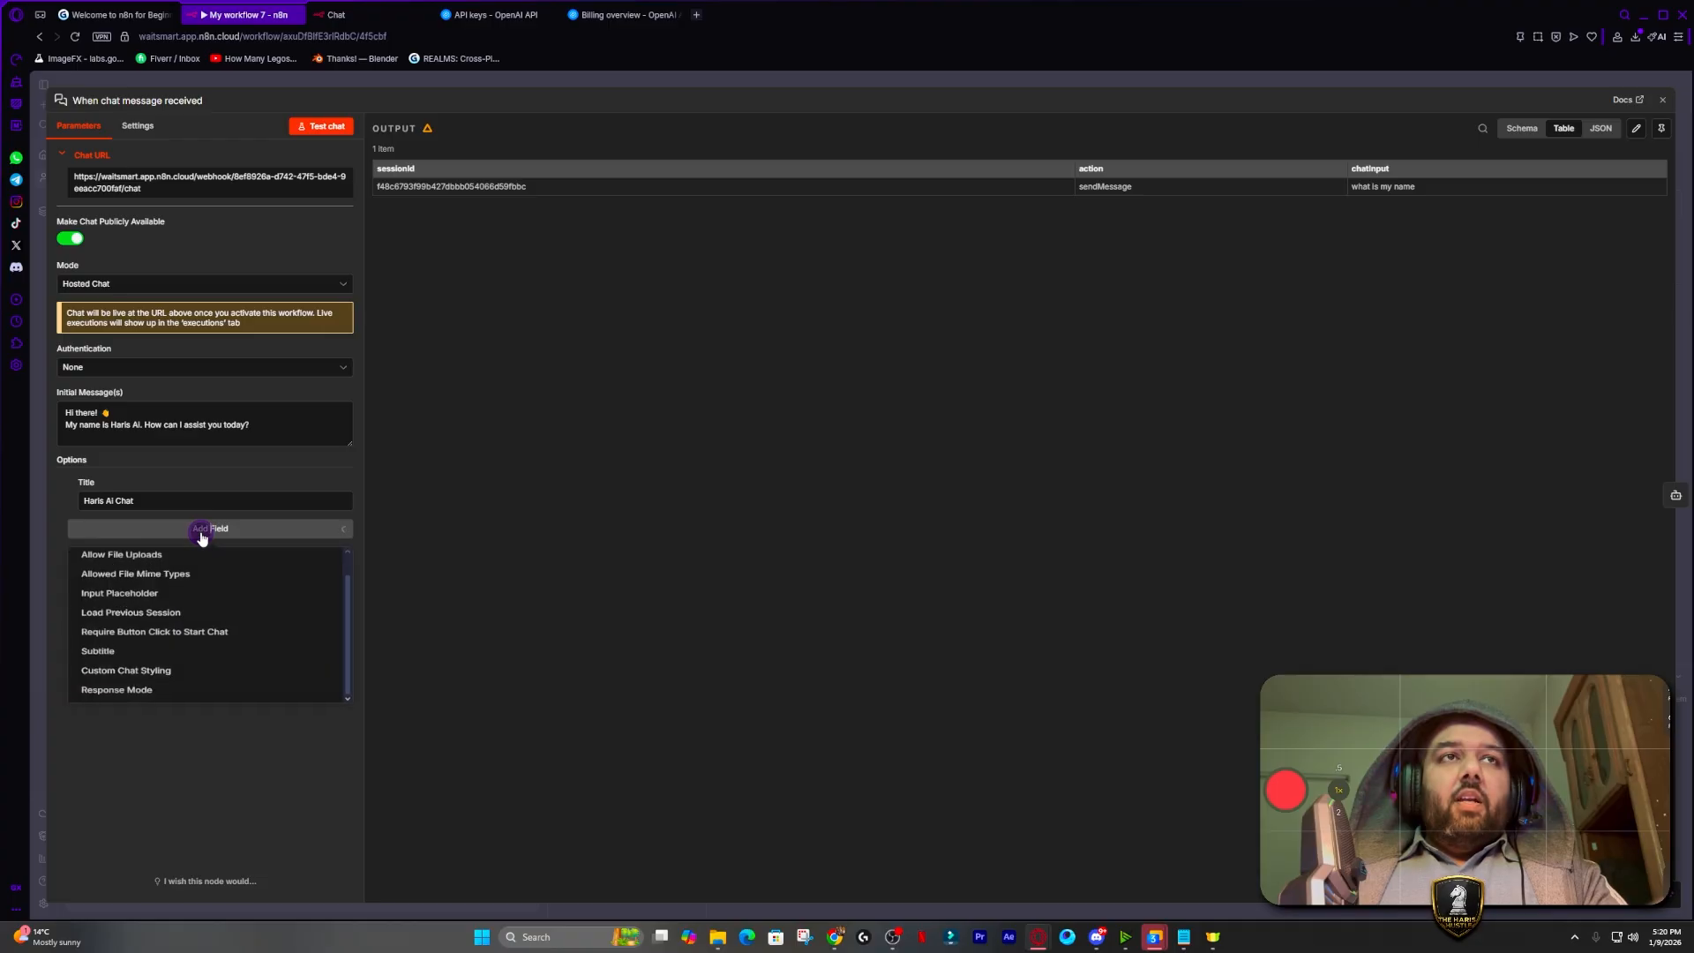
left_click(168, 669)
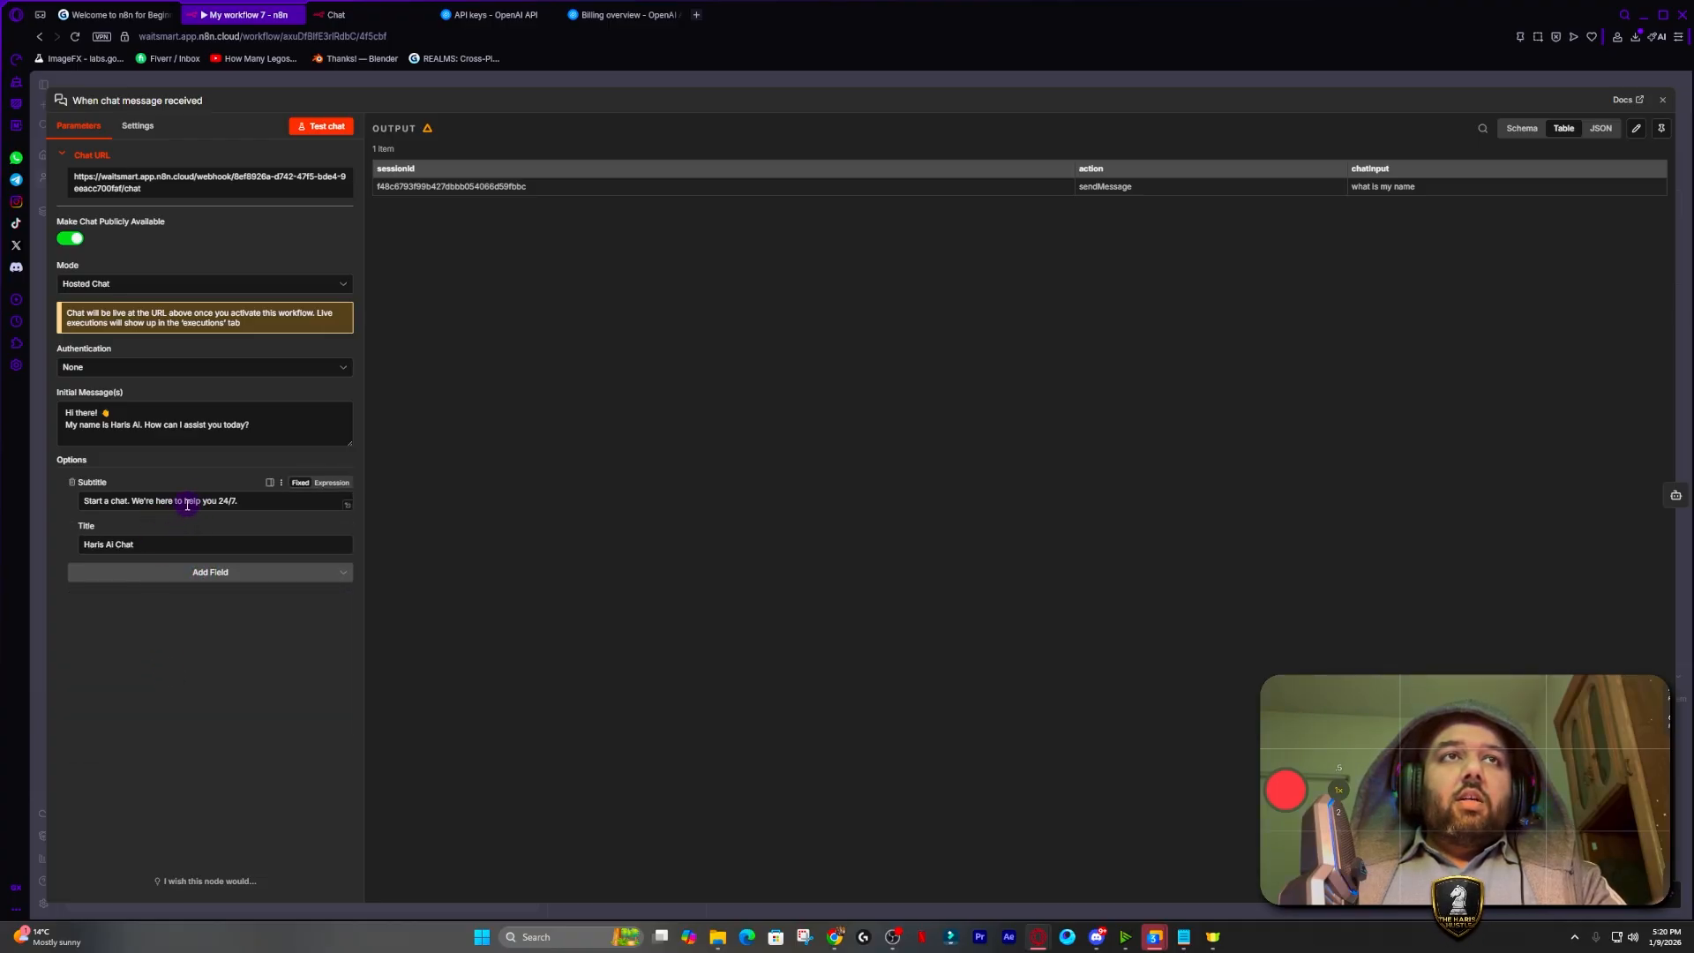
left_click_drag(130, 500, 399, 517)
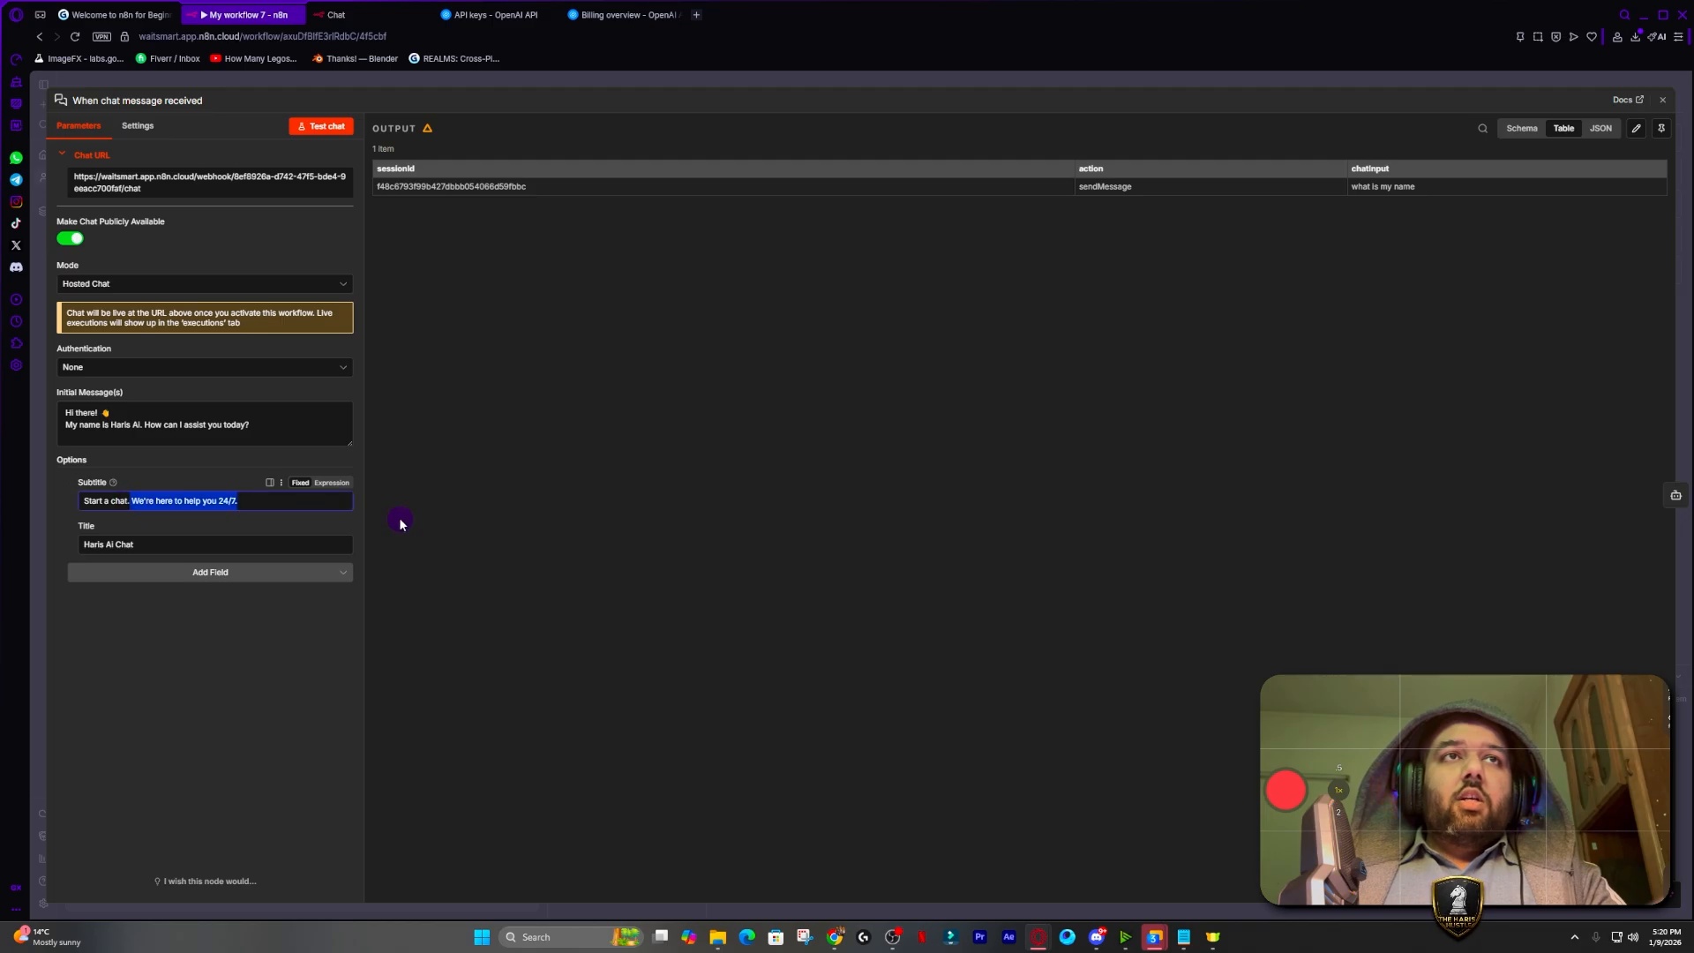
key("BackSpace")
type("wi")
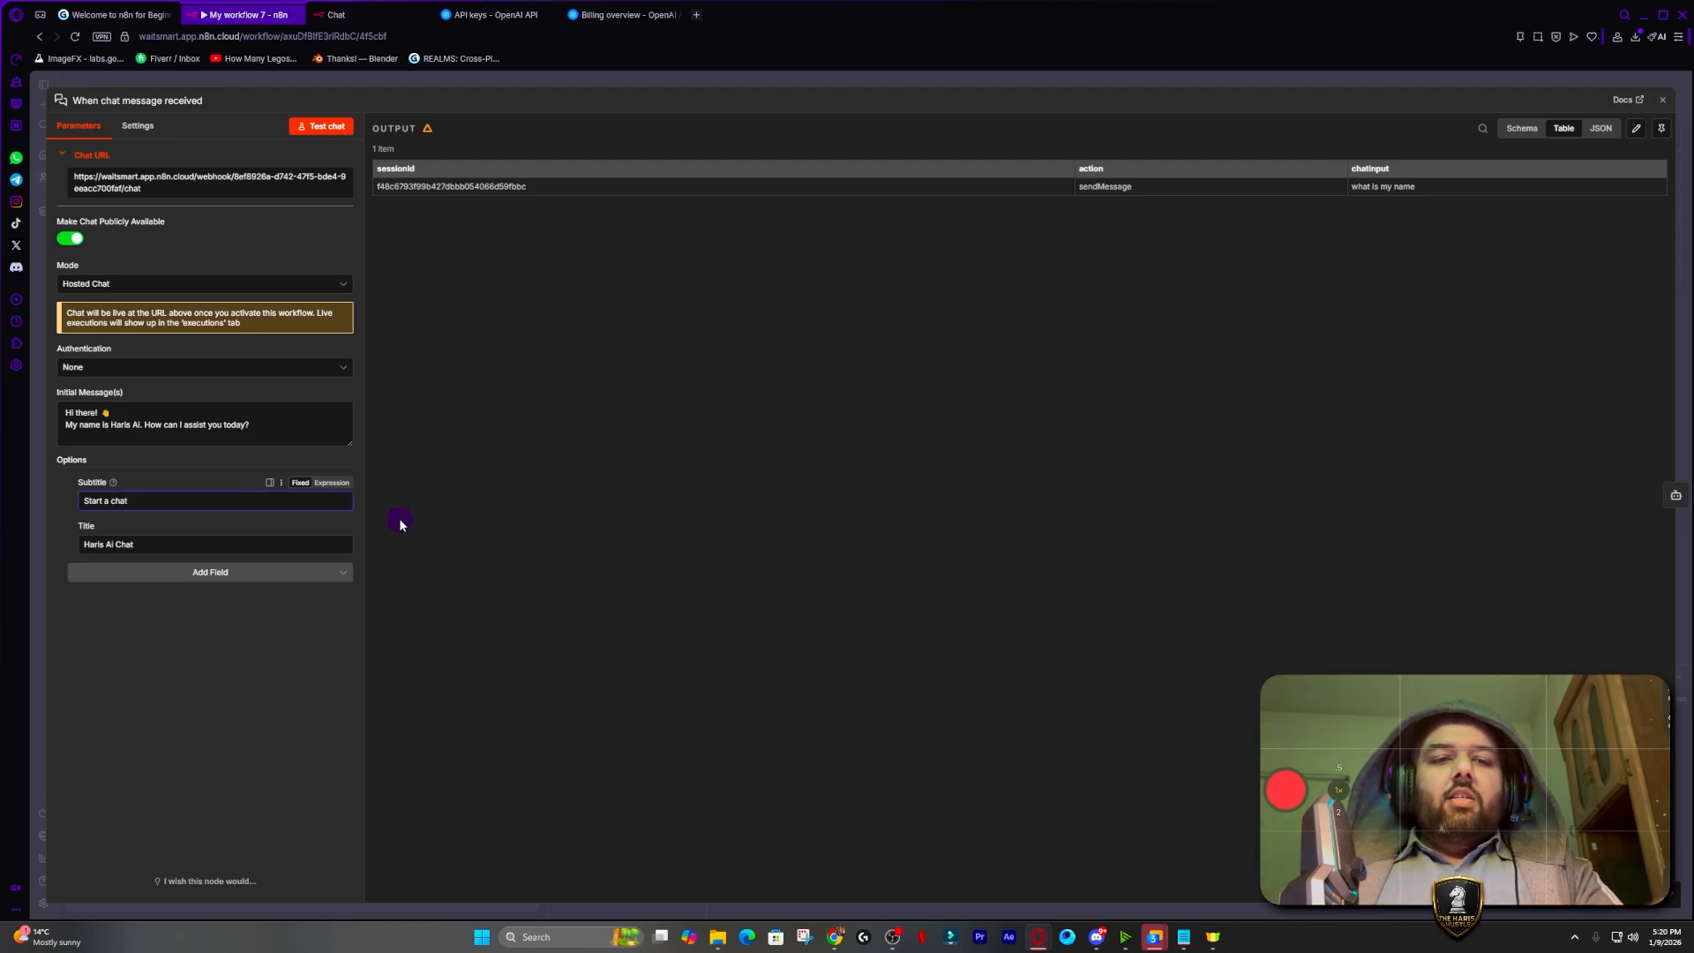
type("th Haris")
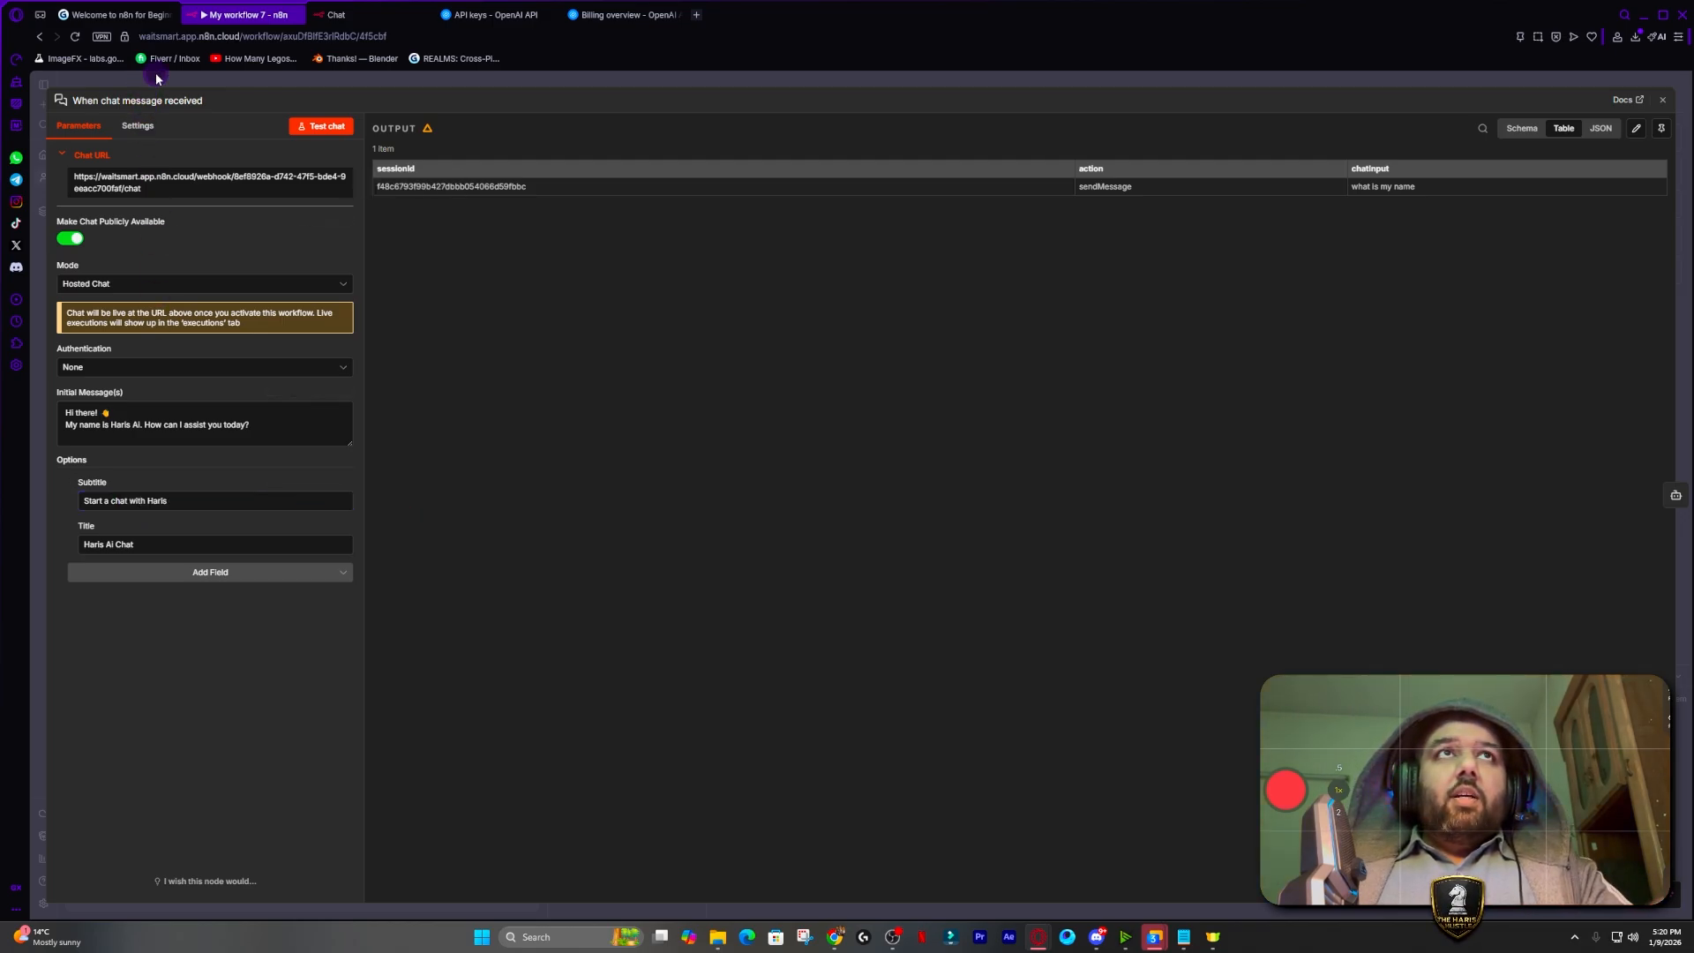
Save the workflow and reload the hosted chat page to show the new title
left_click(155, 74)
left_click(1529, 93)
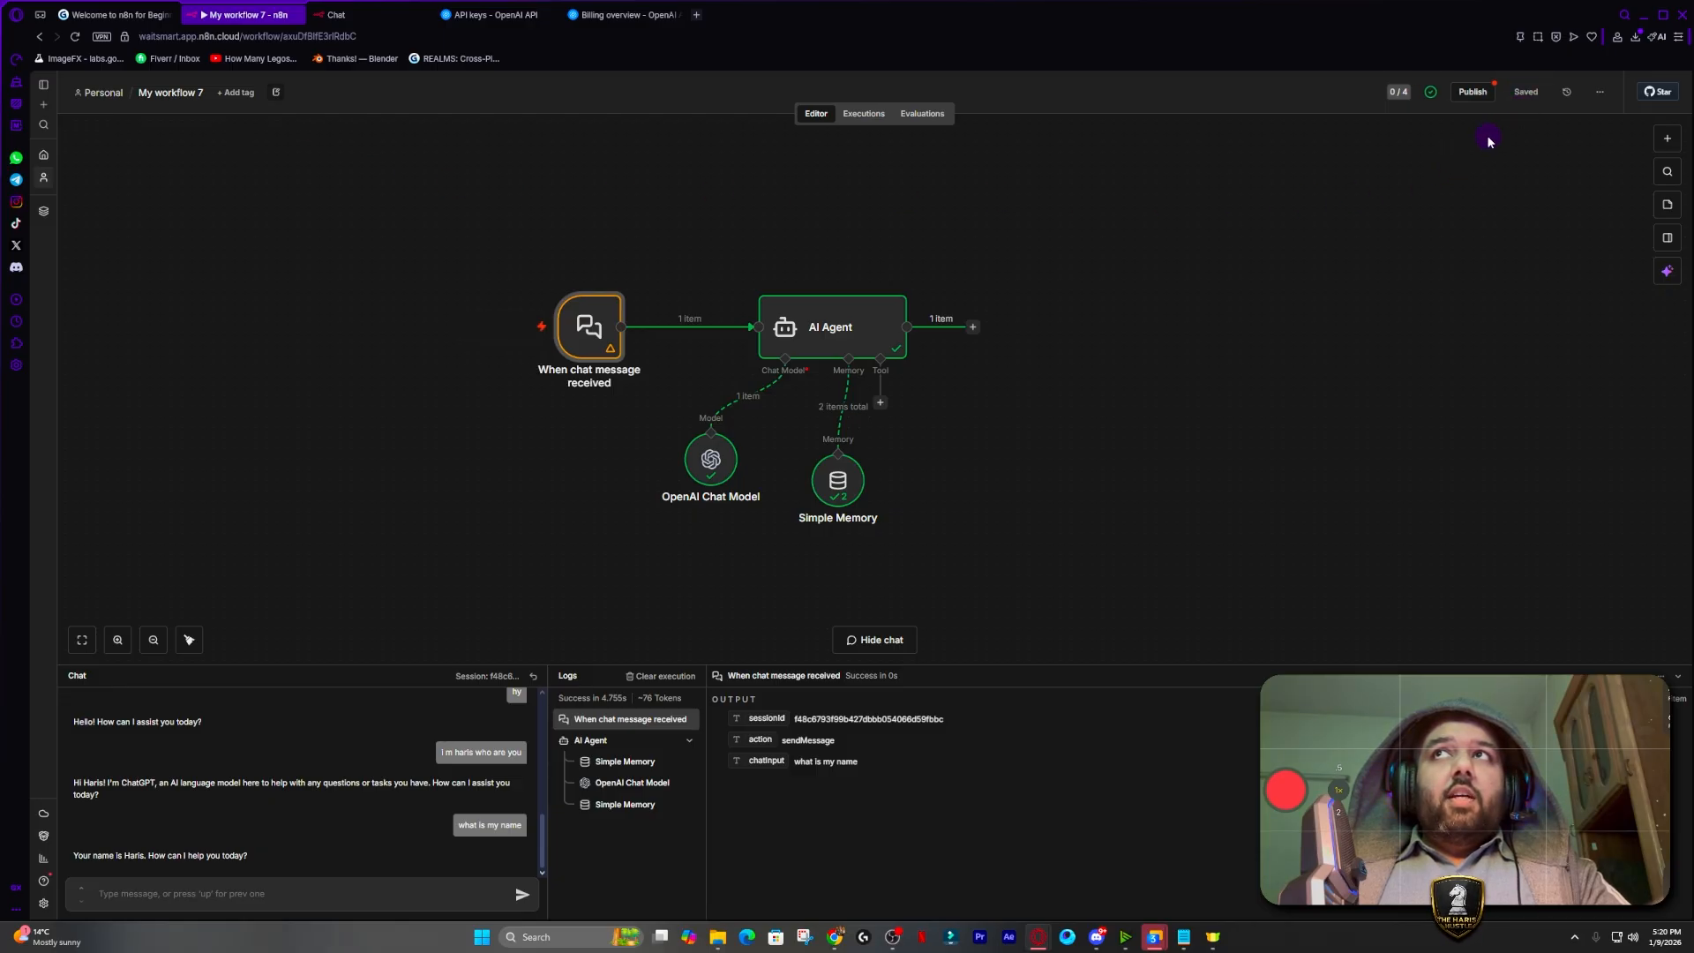
left_click(336, 15)
left_click(75, 36)
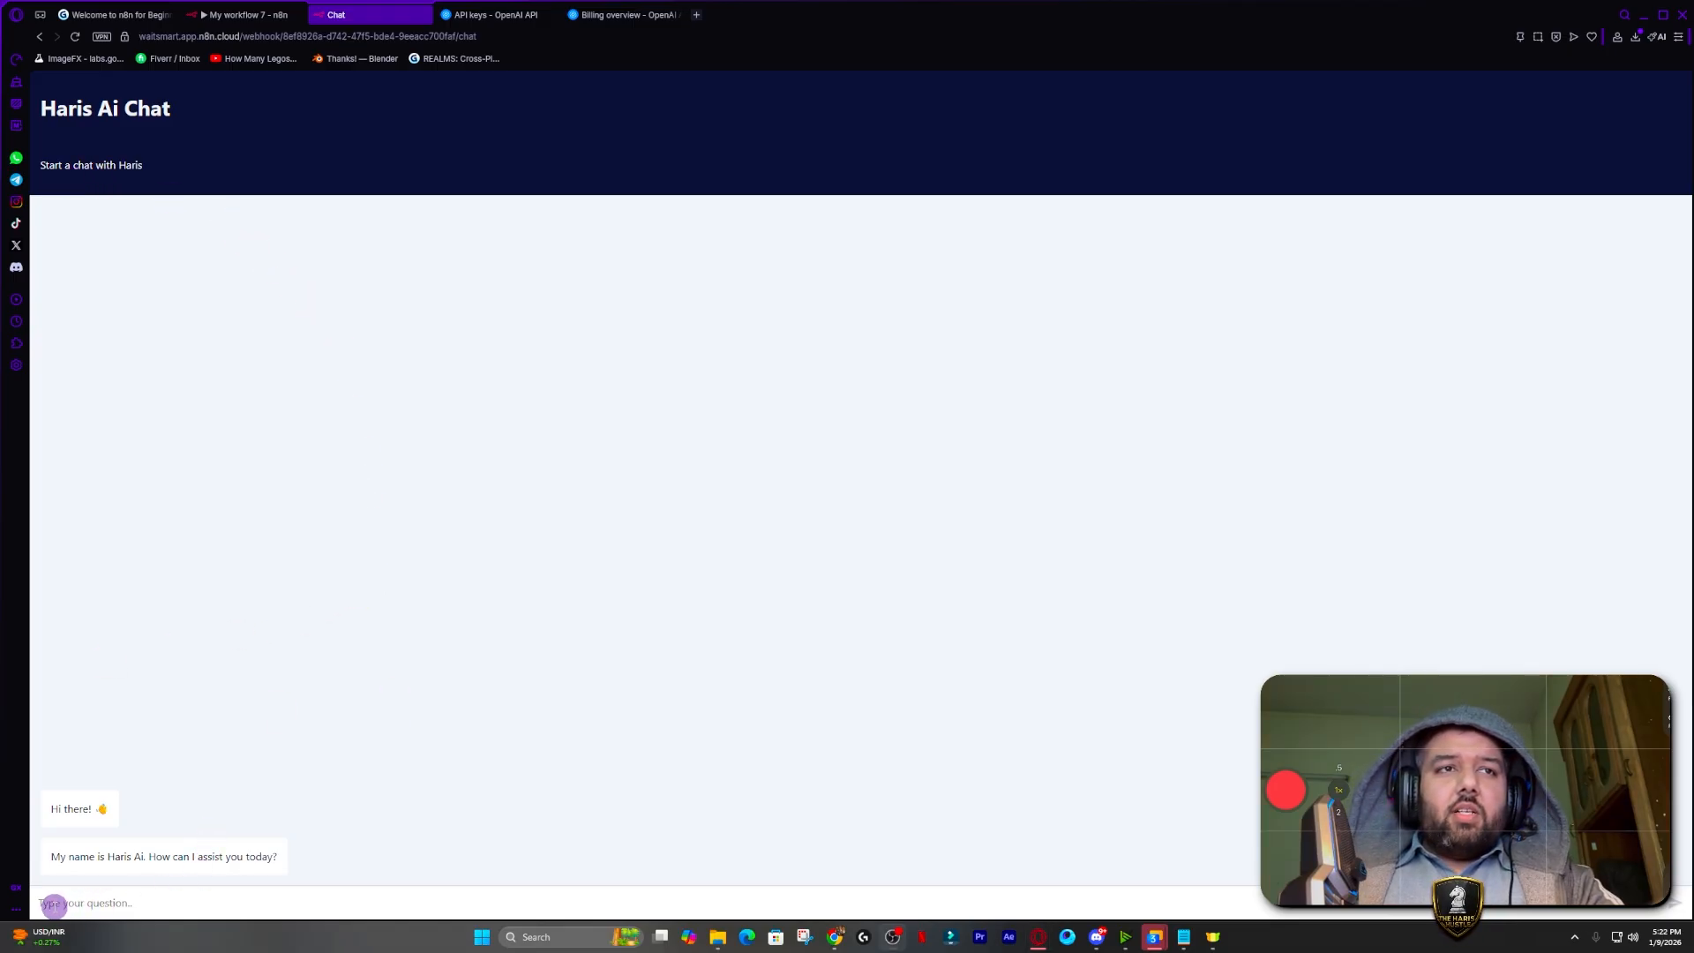
Focus the hosted chat's question box, then go back to the My workflow 7 editor
left_click(53, 904)
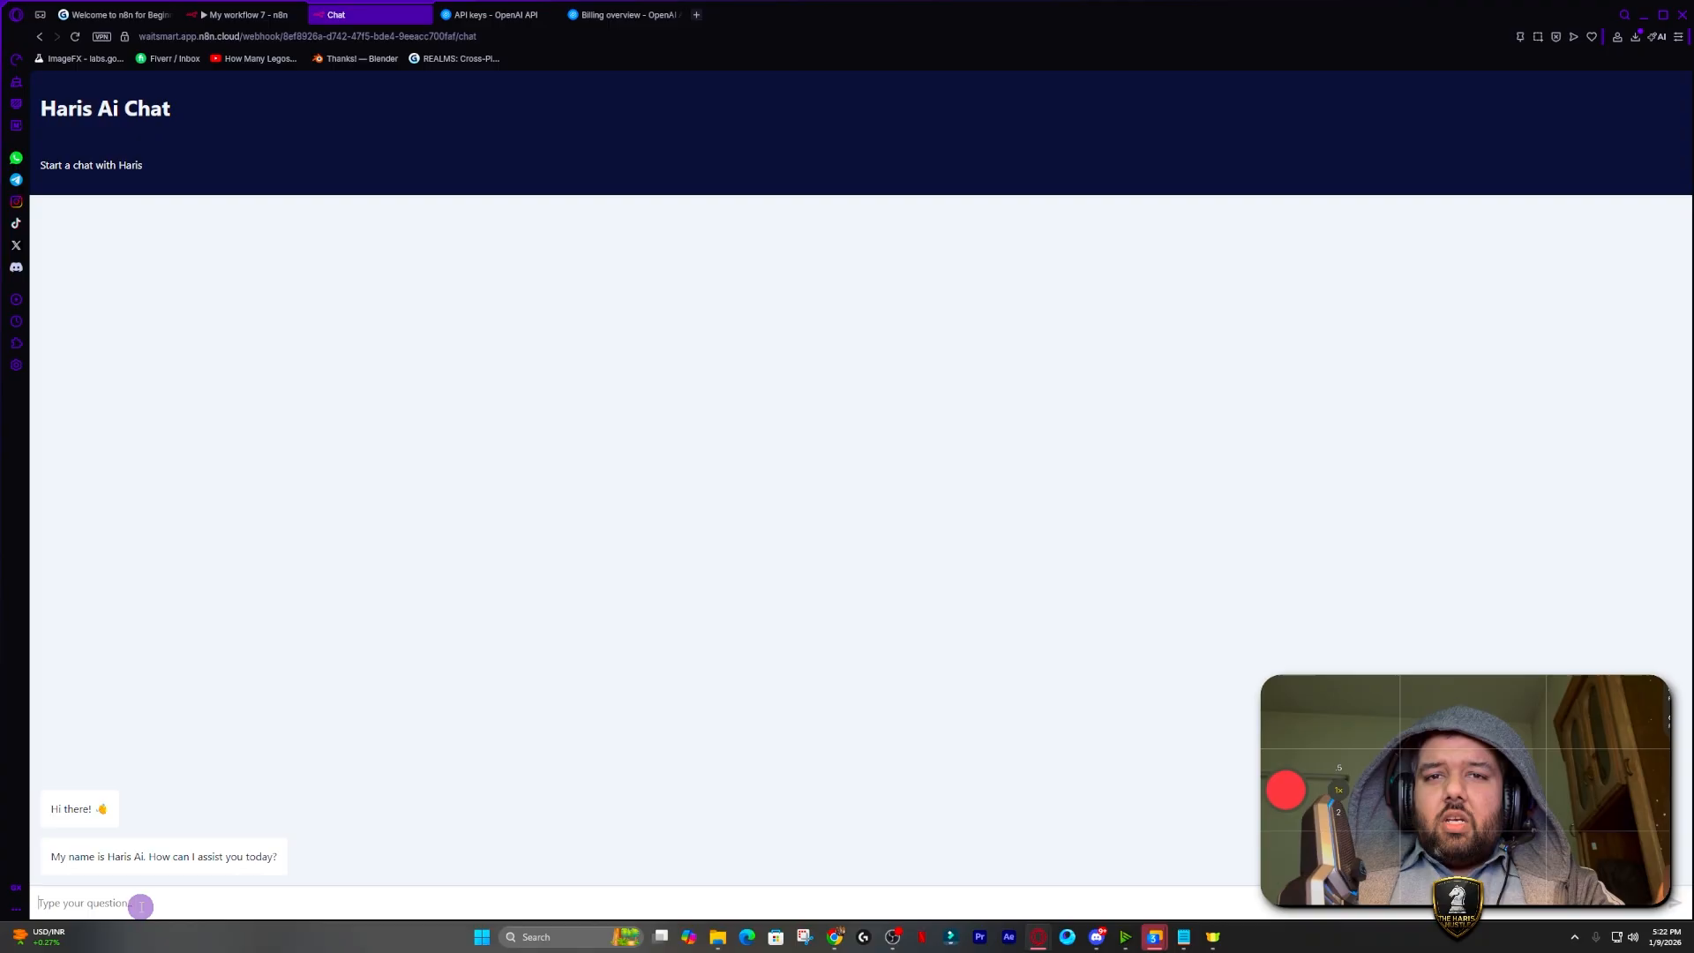
left_click(260, 12)
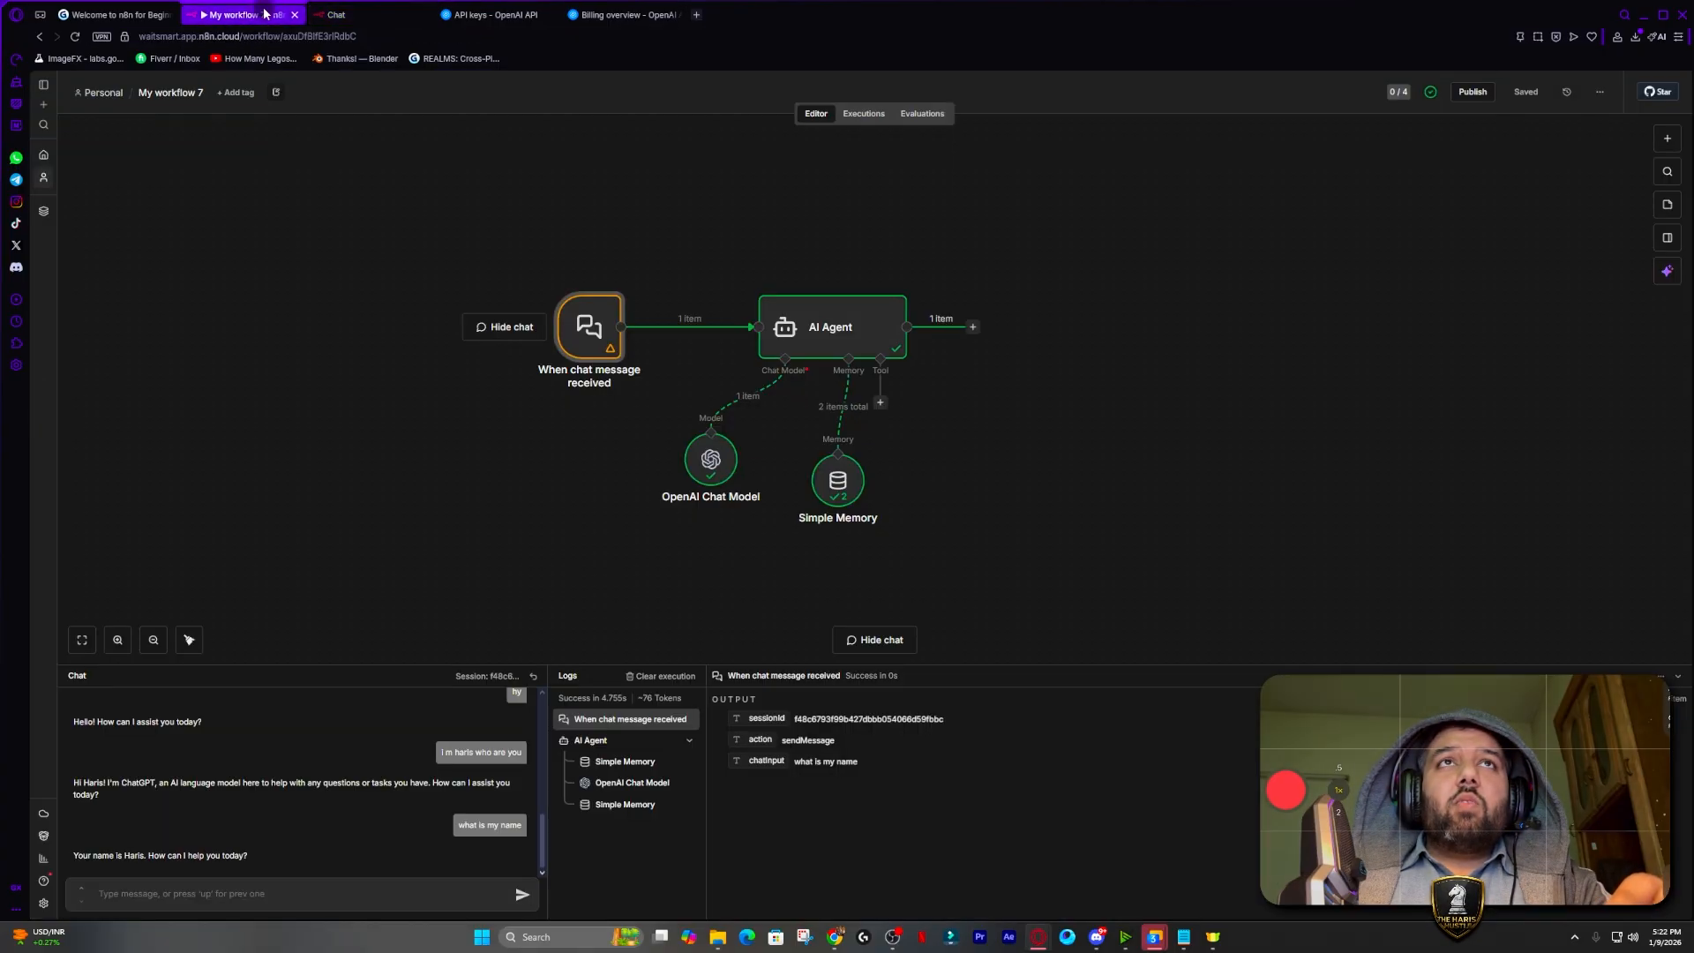
Add an Input Placeholder reading 'Type your question..' to the chat trigger and save My workflow 7
double_click(589, 341)
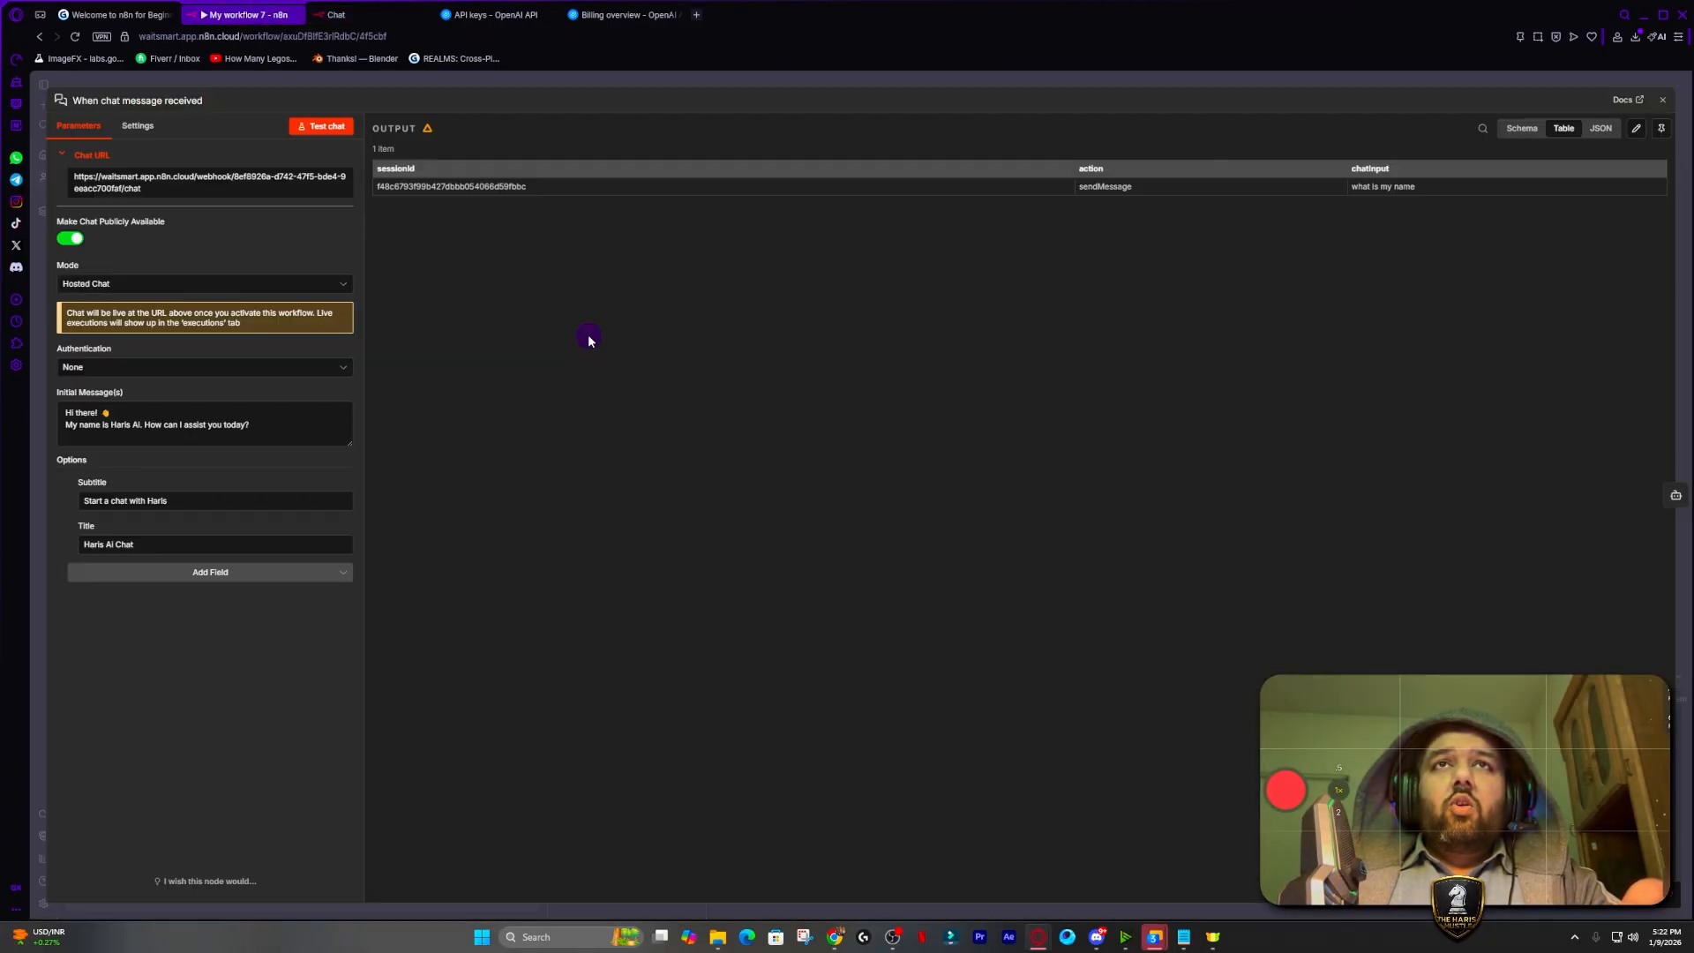
left_click(168, 573)
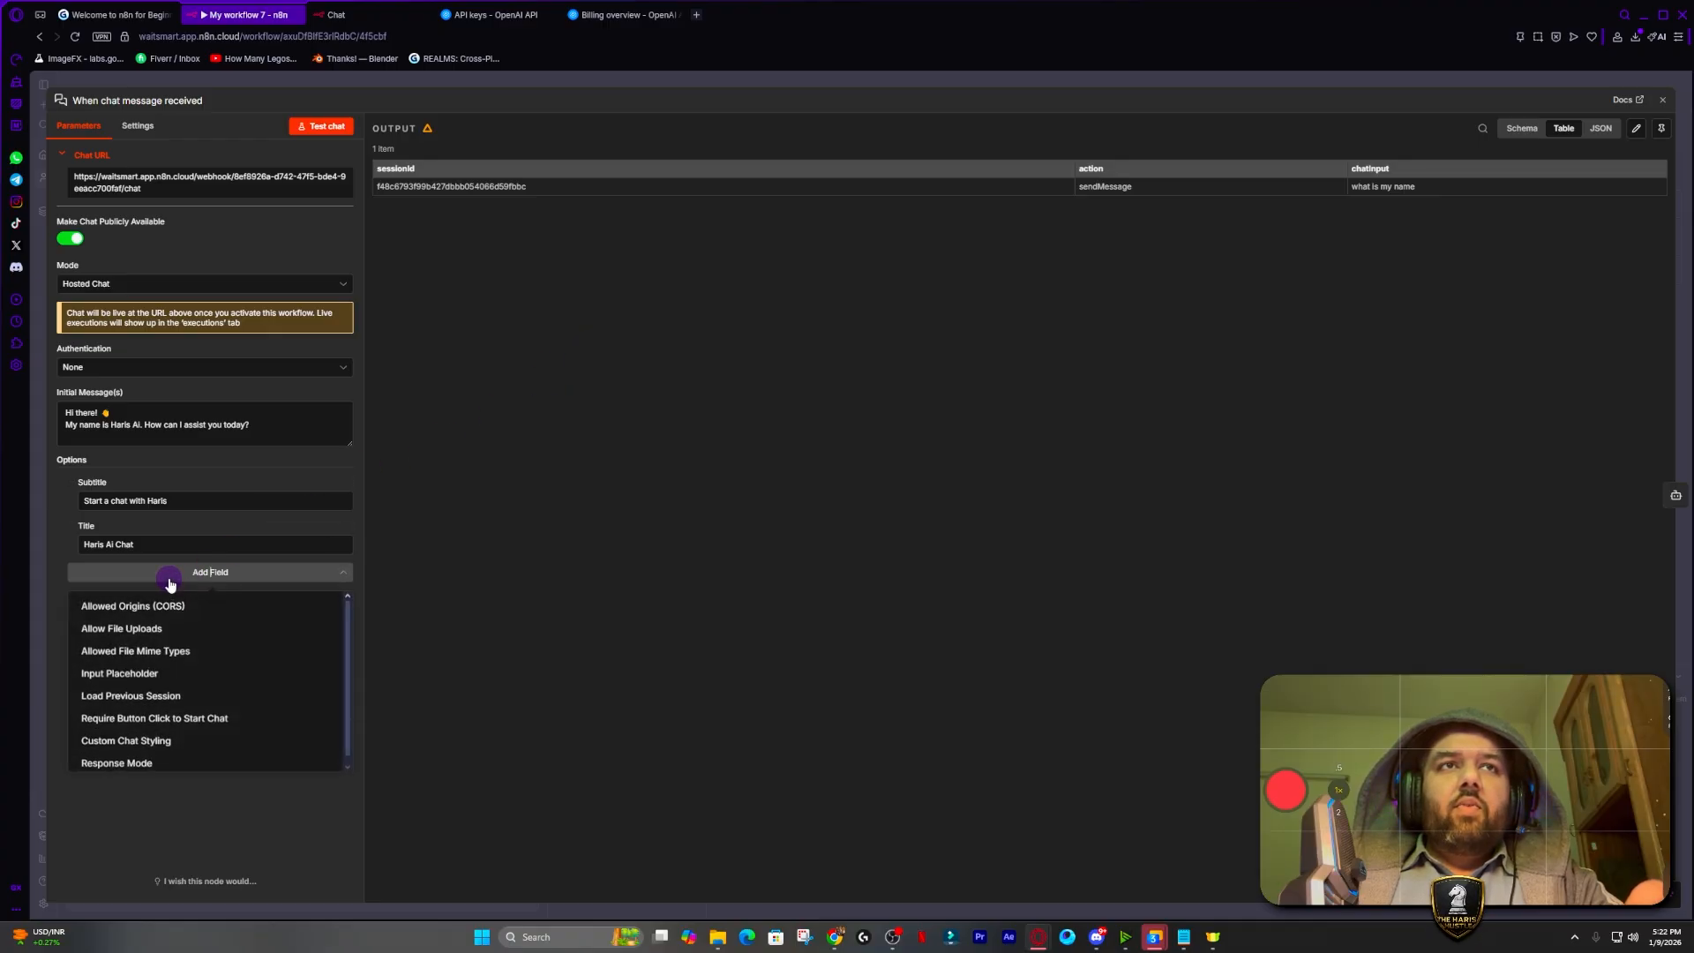
left_click(103, 675)
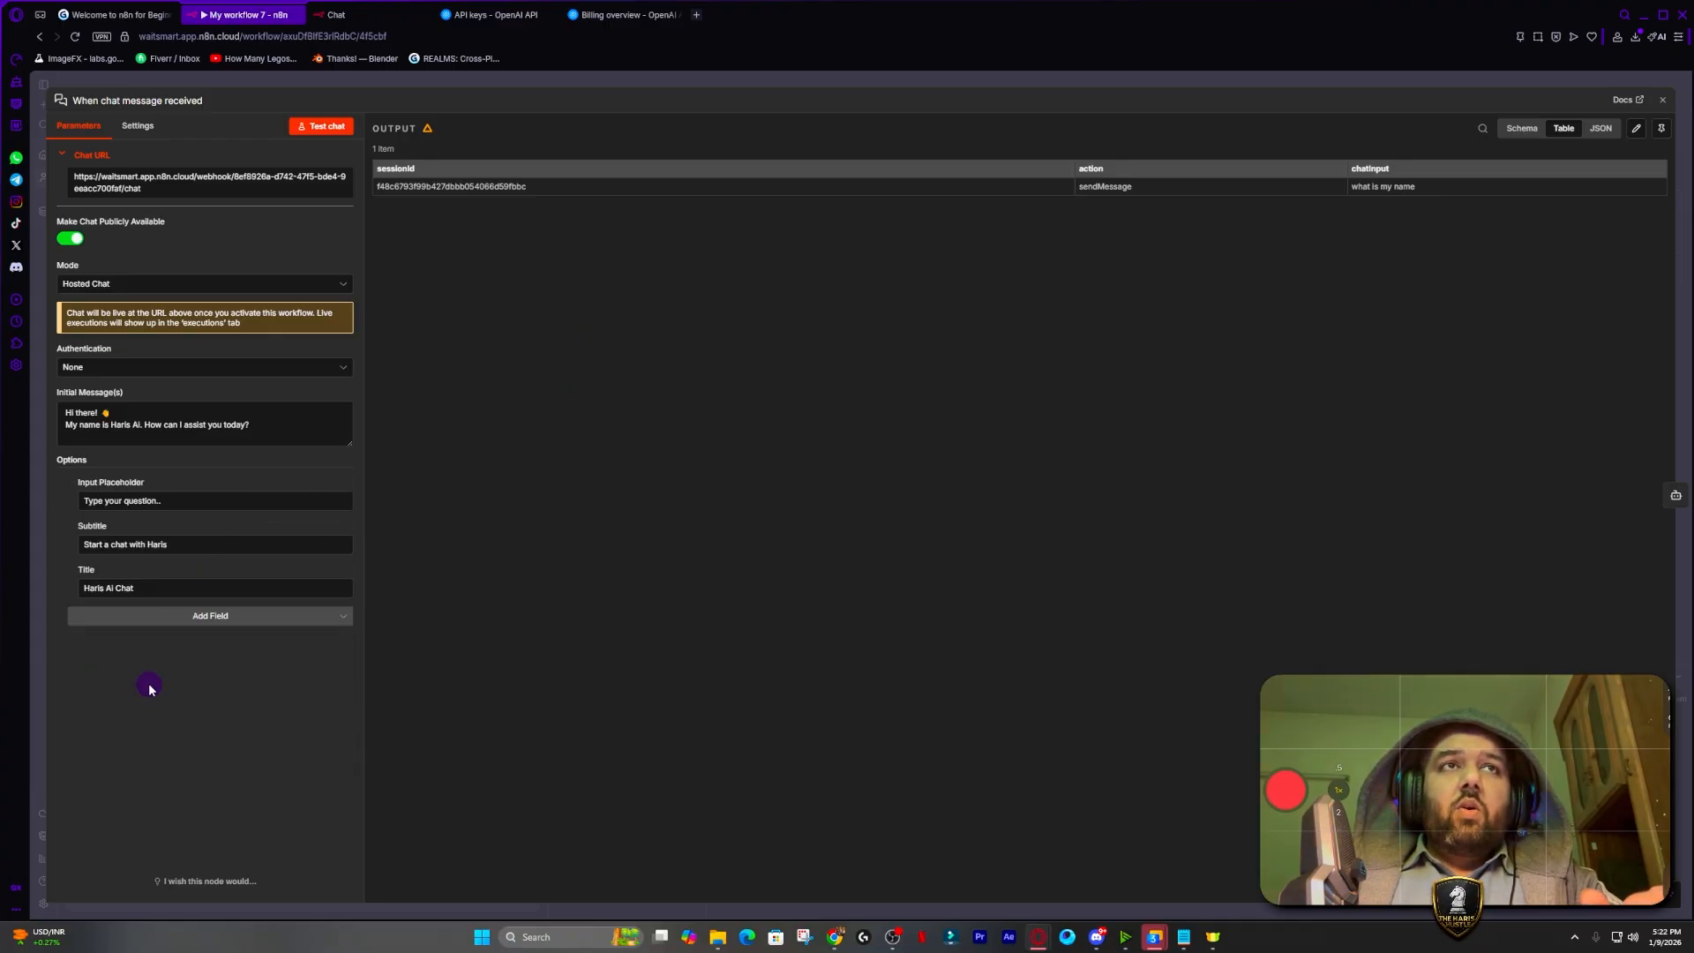
left_click(180, 502)
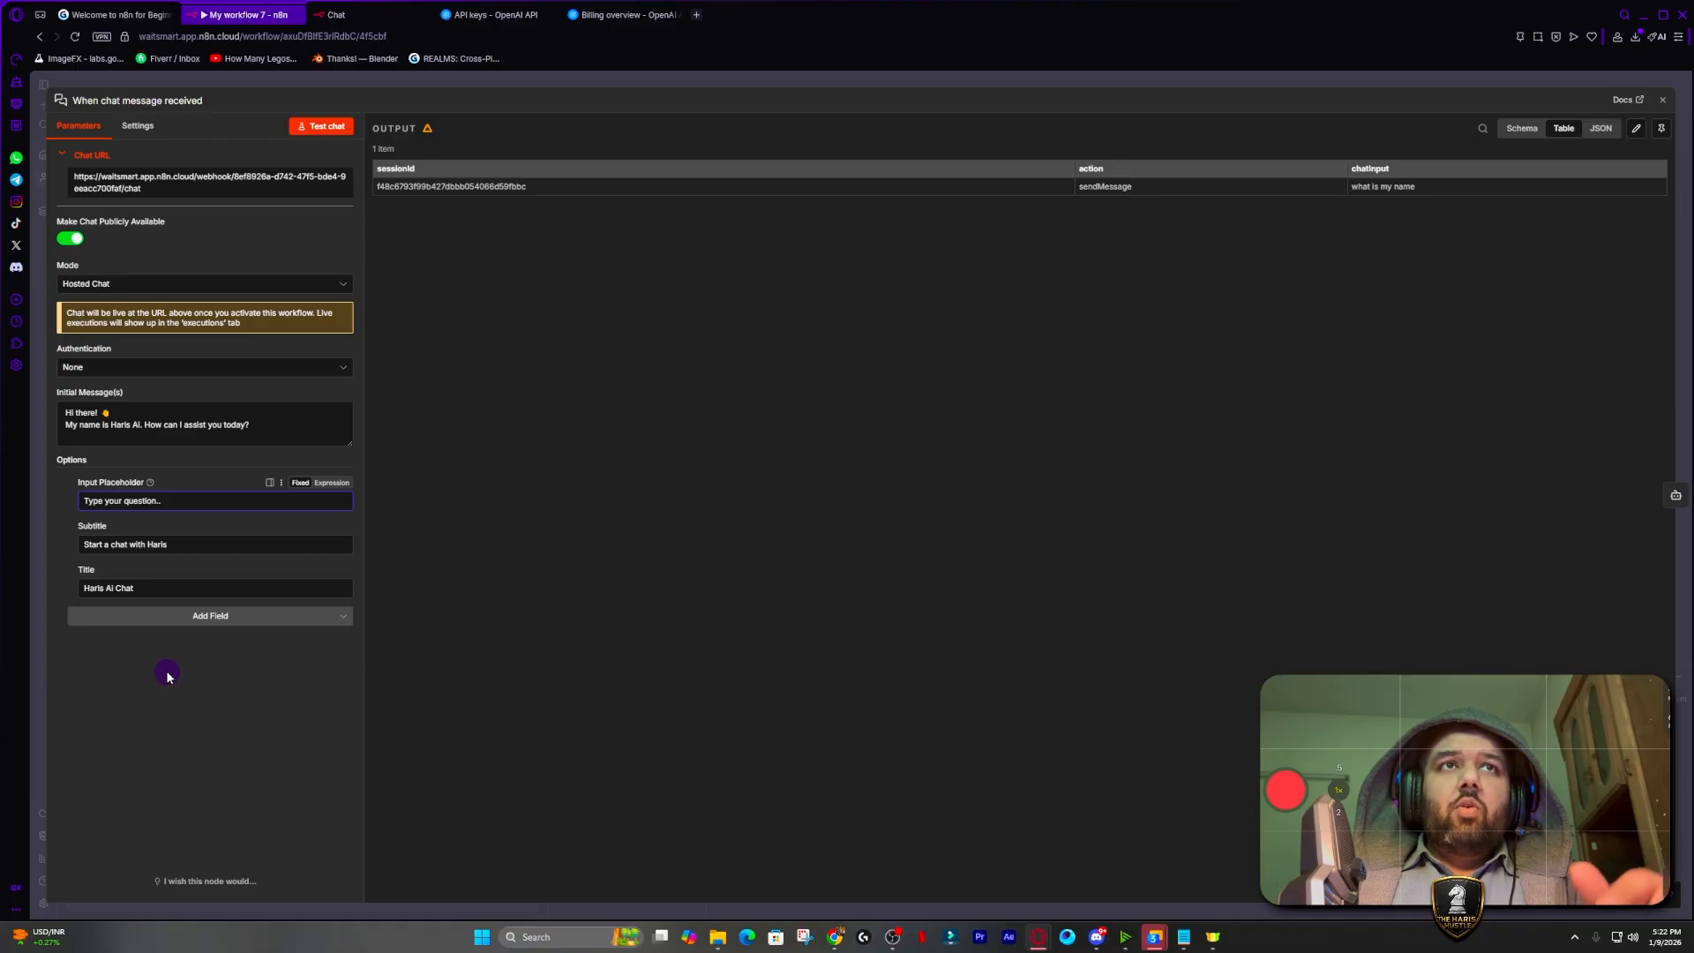
left_click(123, 80)
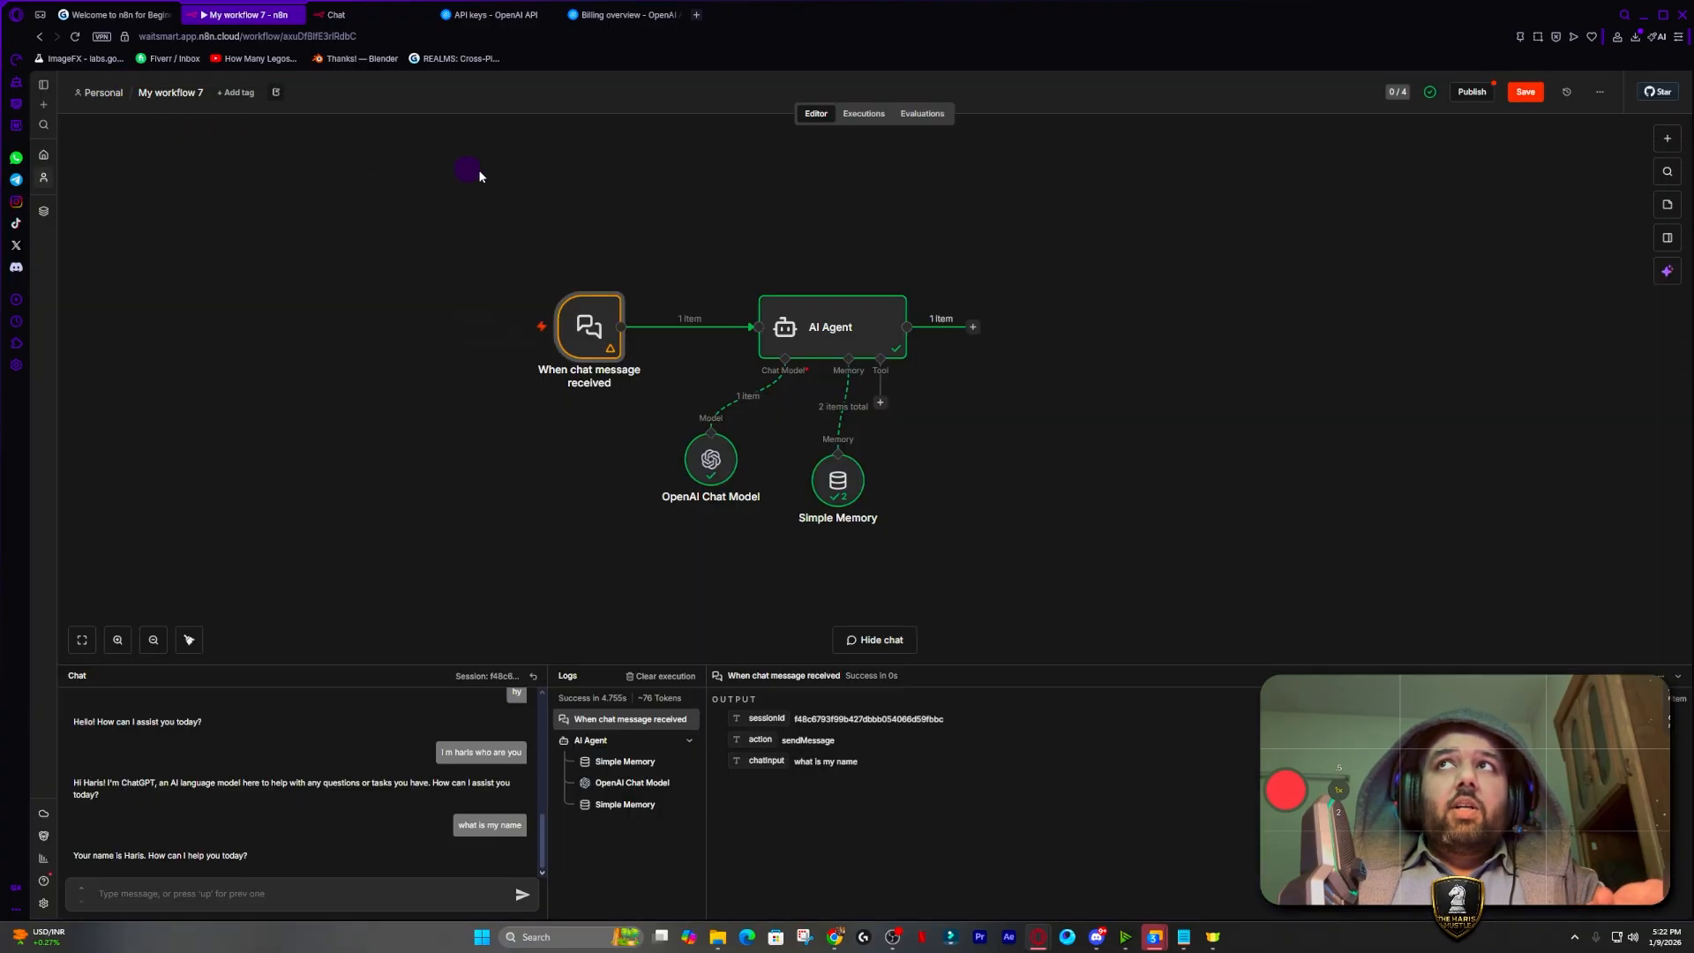
left_click(1523, 95)
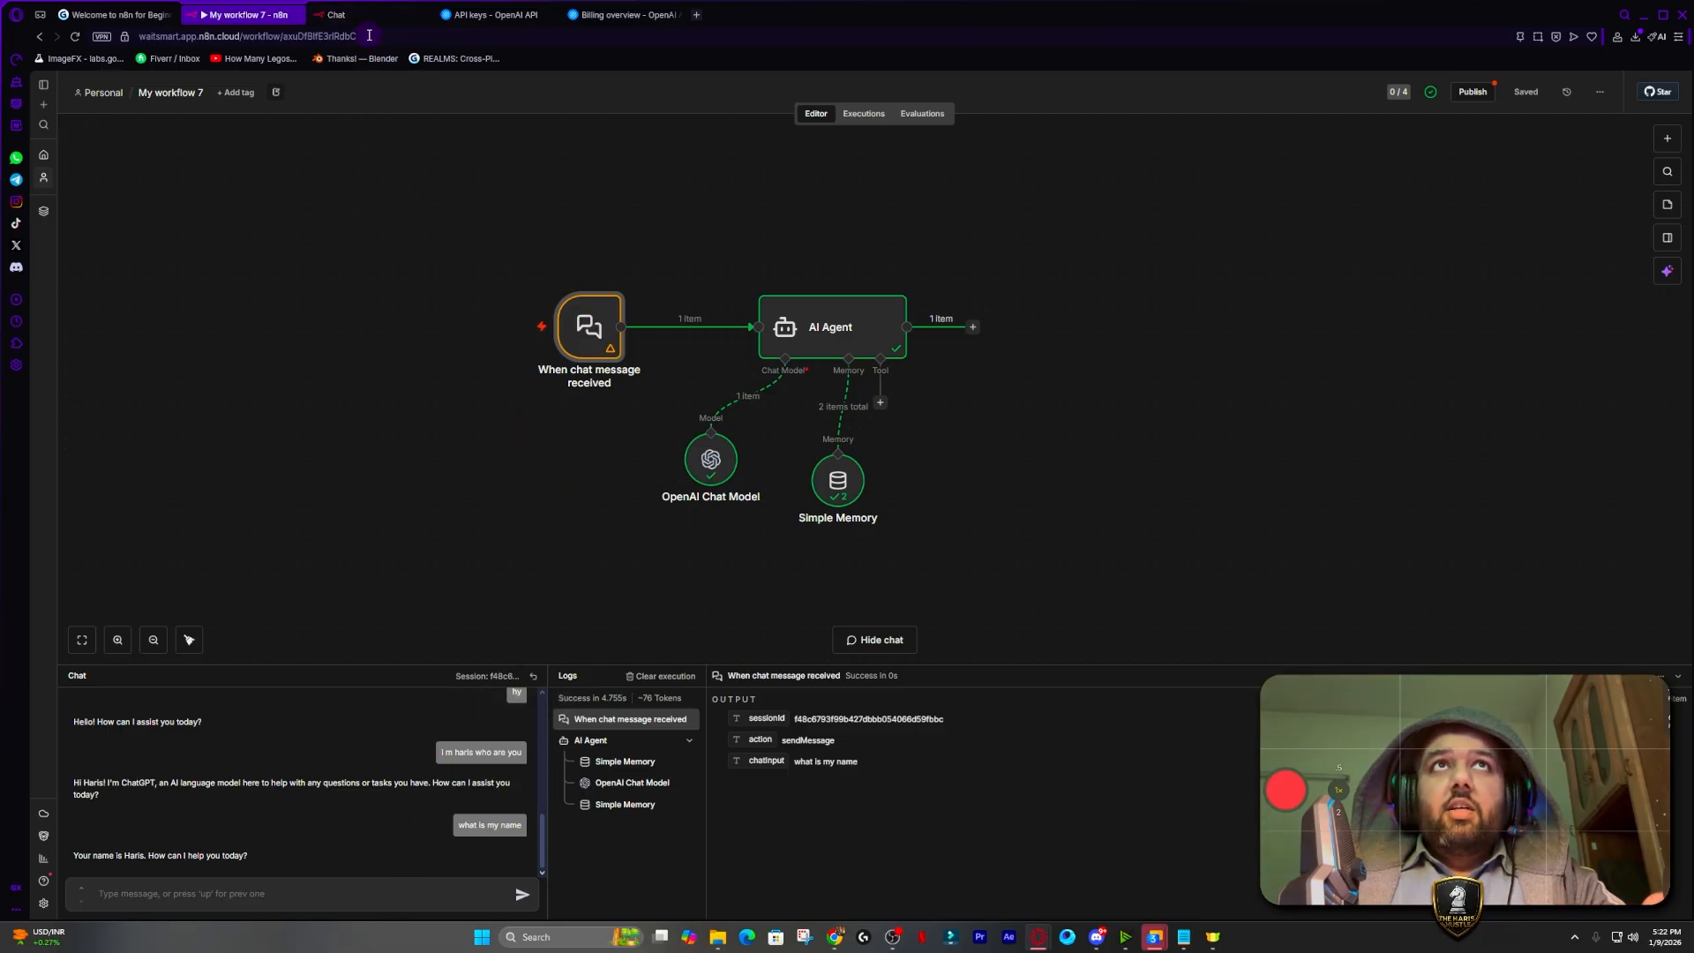
After the test chat answers 'Islamabad' for Pakistan's capital, view the AI Agent's output in Logs
left_click(336, 14)
left_click(243, 14)
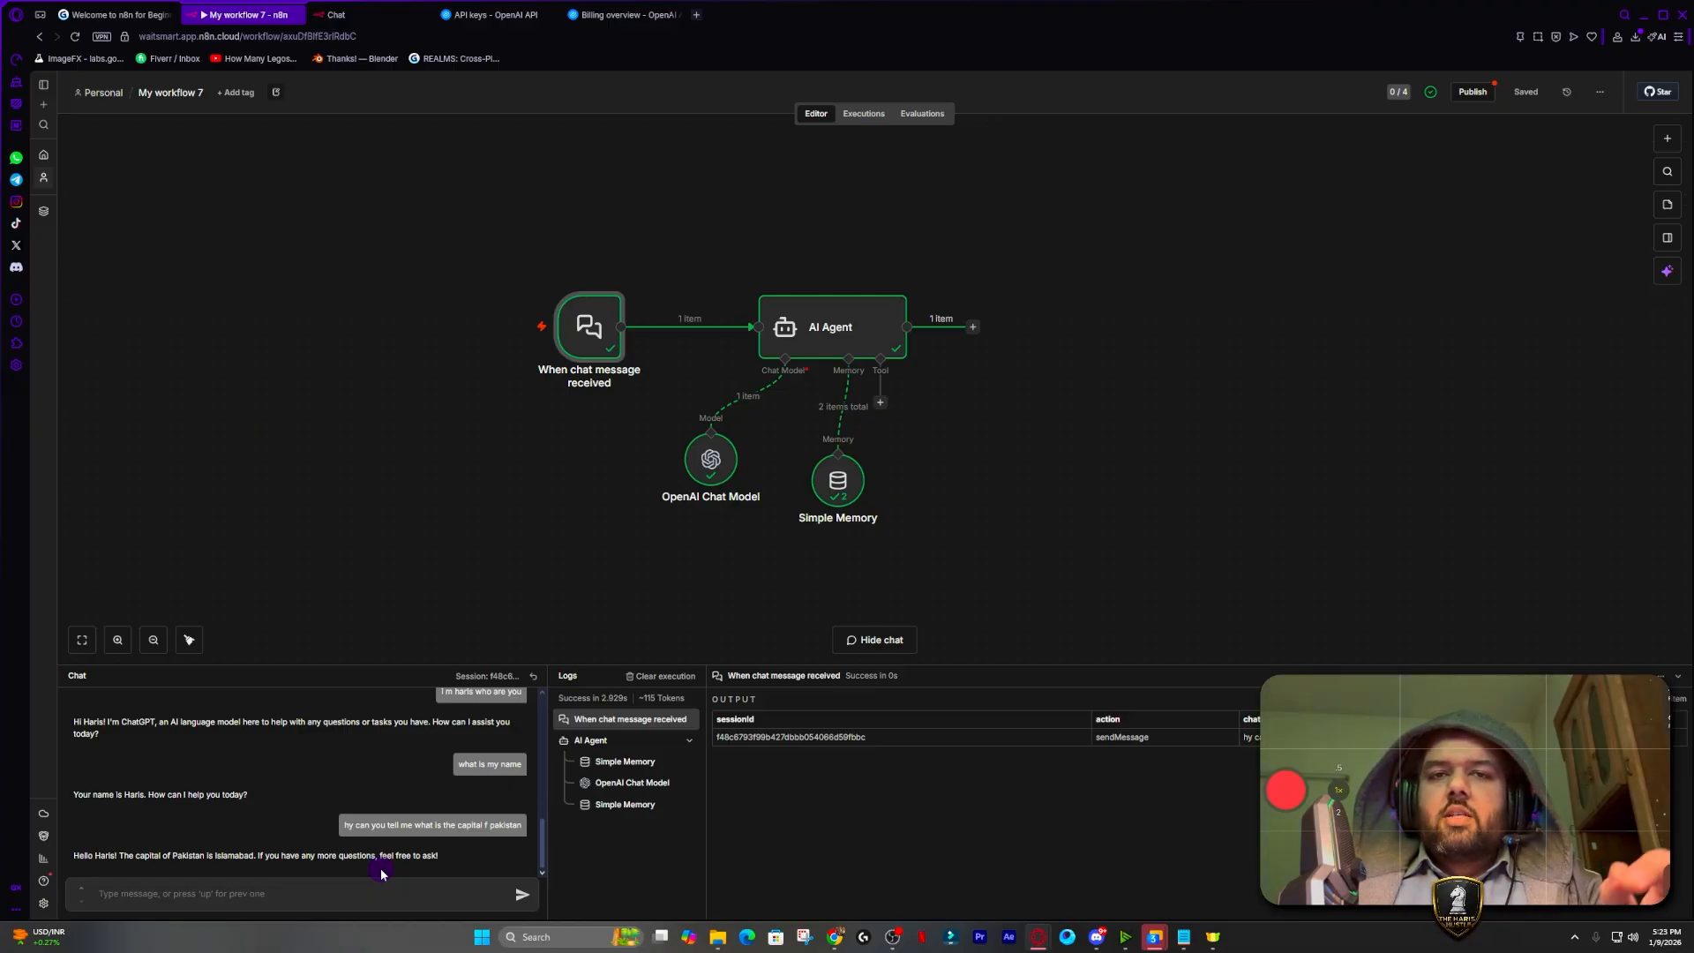
left_click(879, 330)
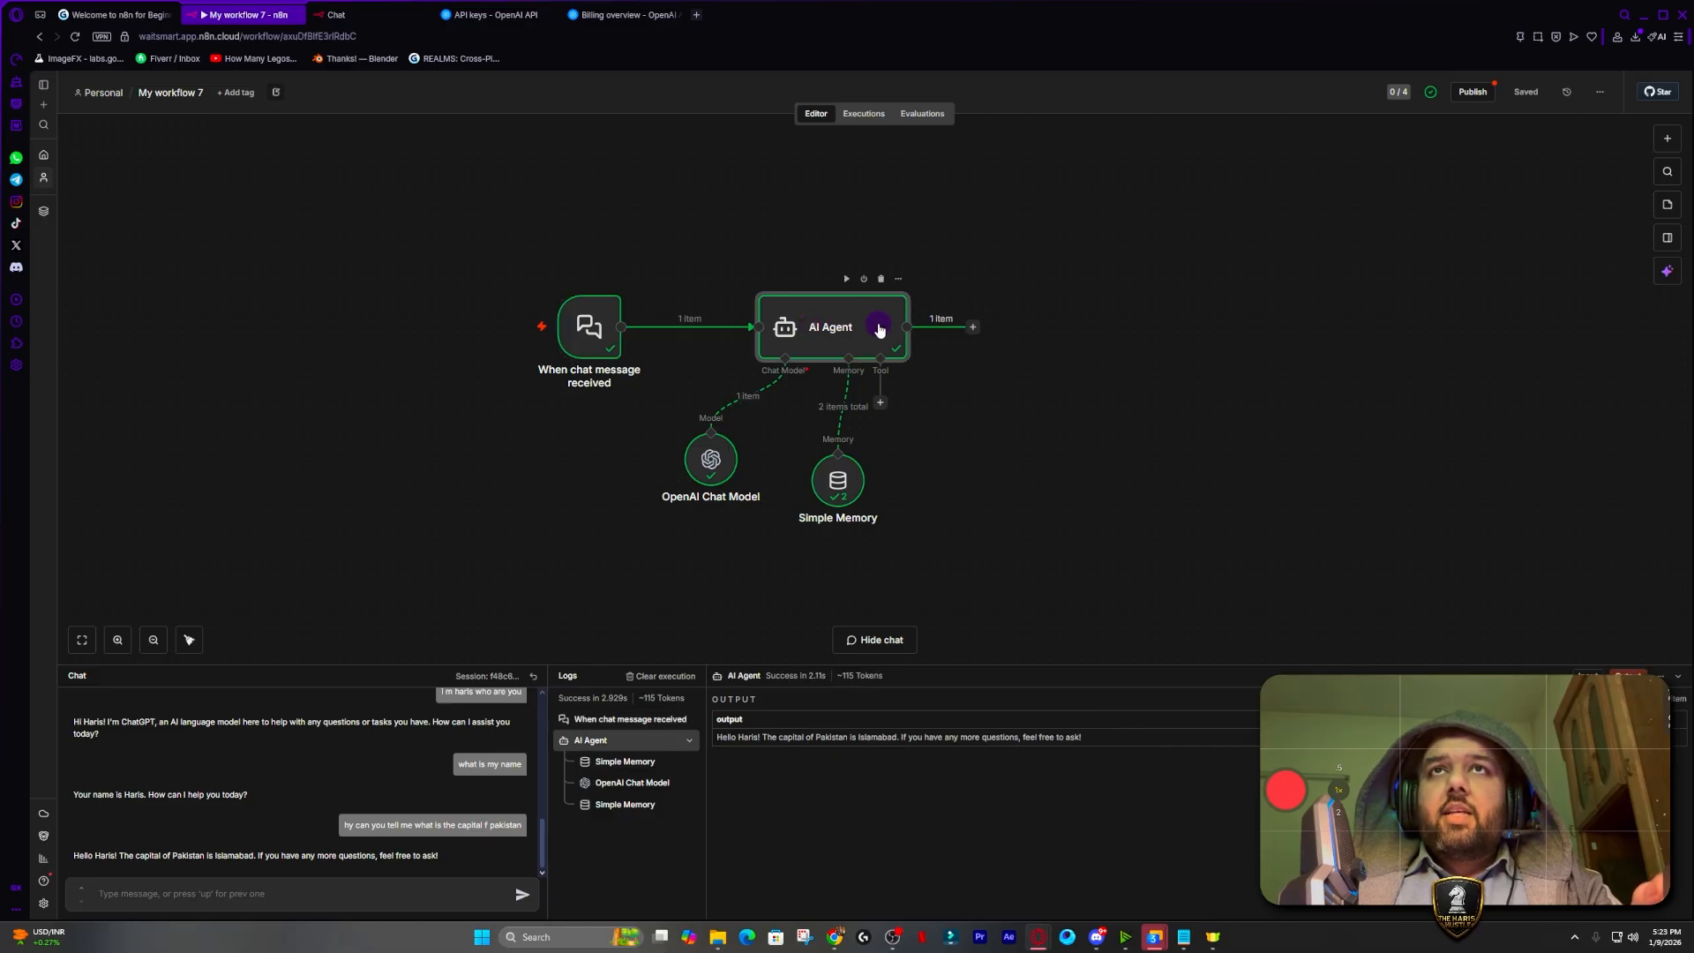
Add a System Message option to the AI Agent's settings
double_click(879, 329)
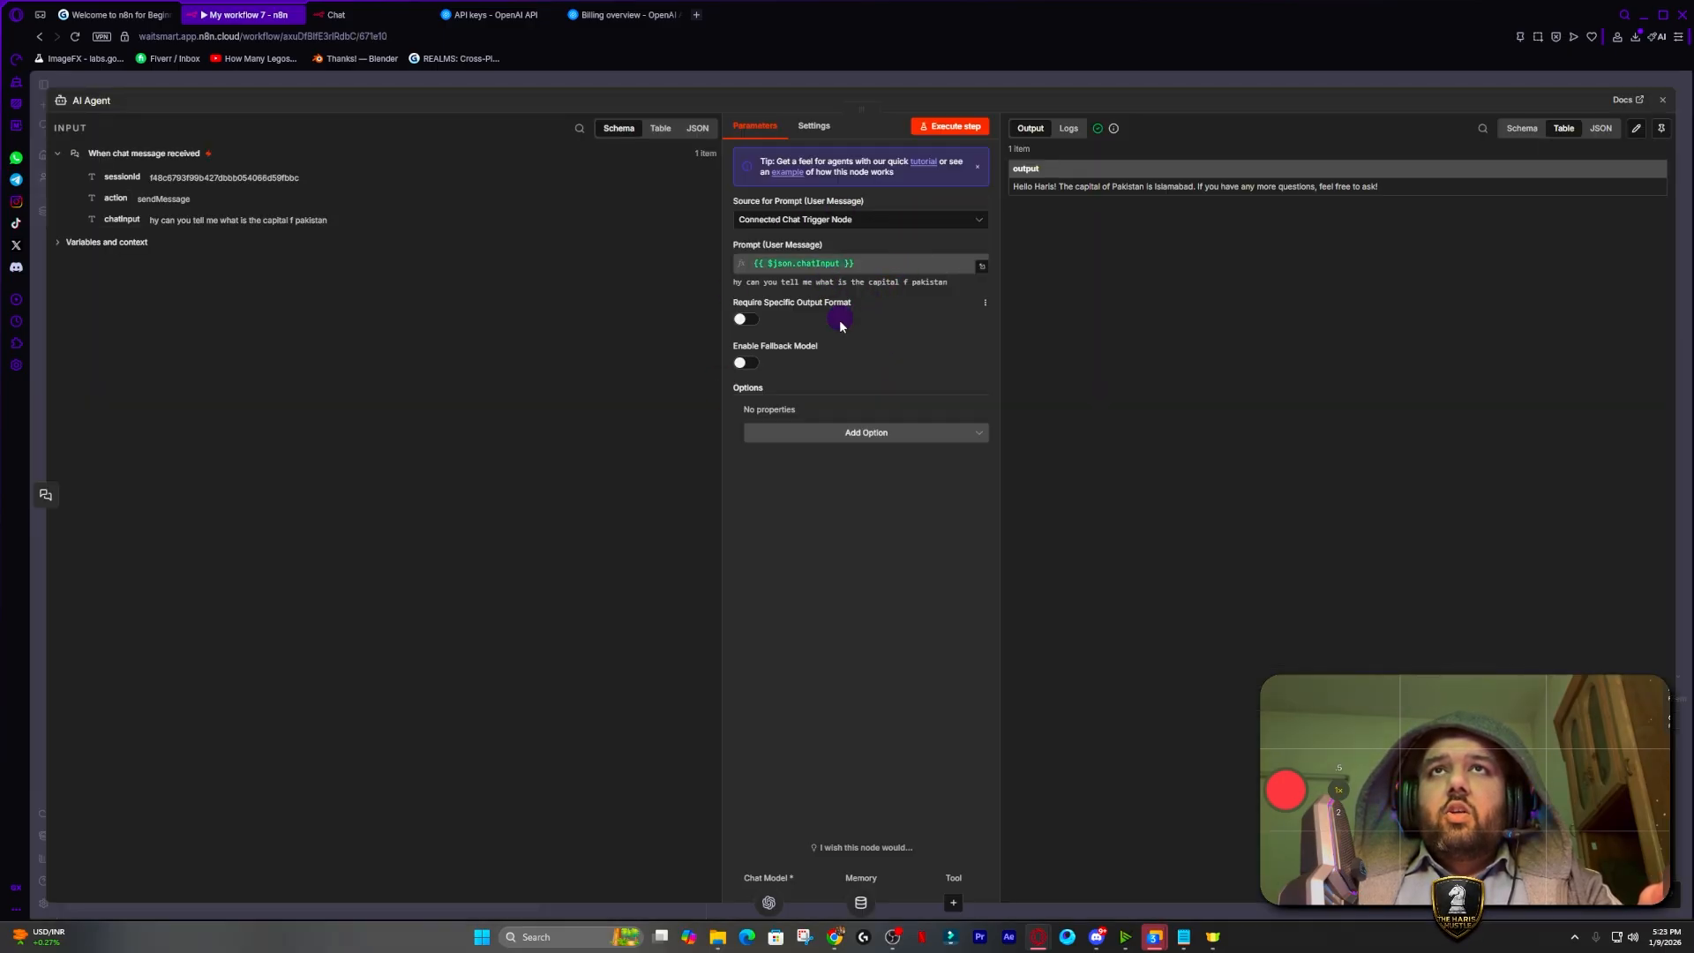
left_click(896, 441)
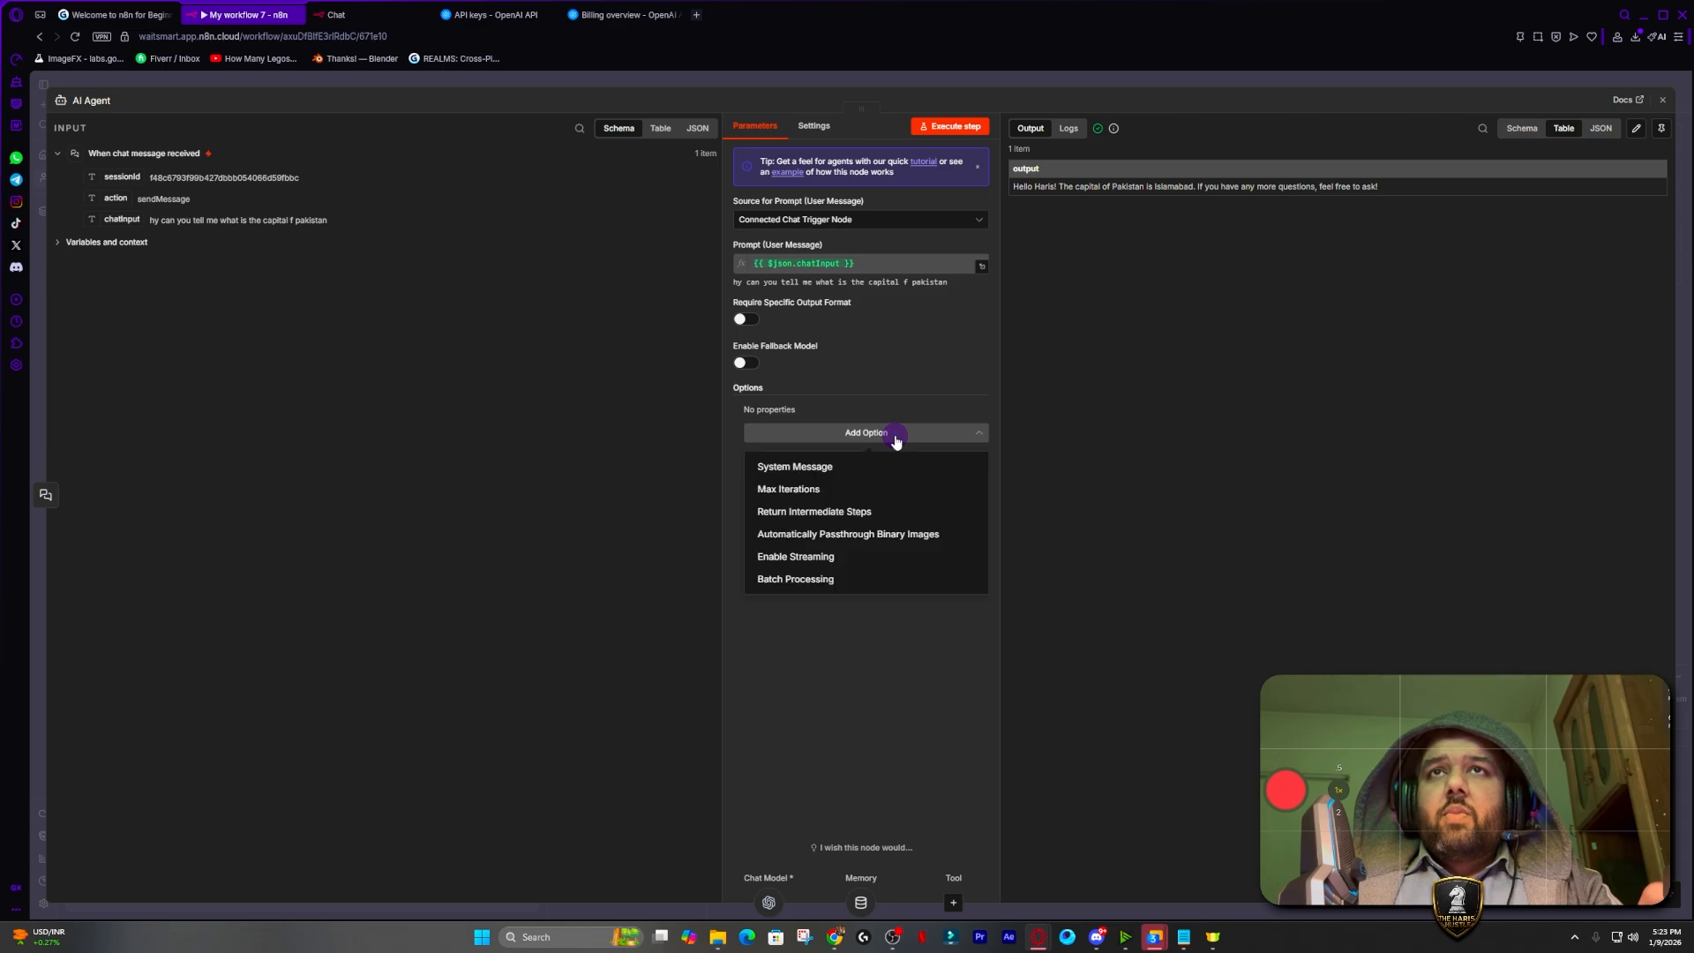
left_click(814, 468)
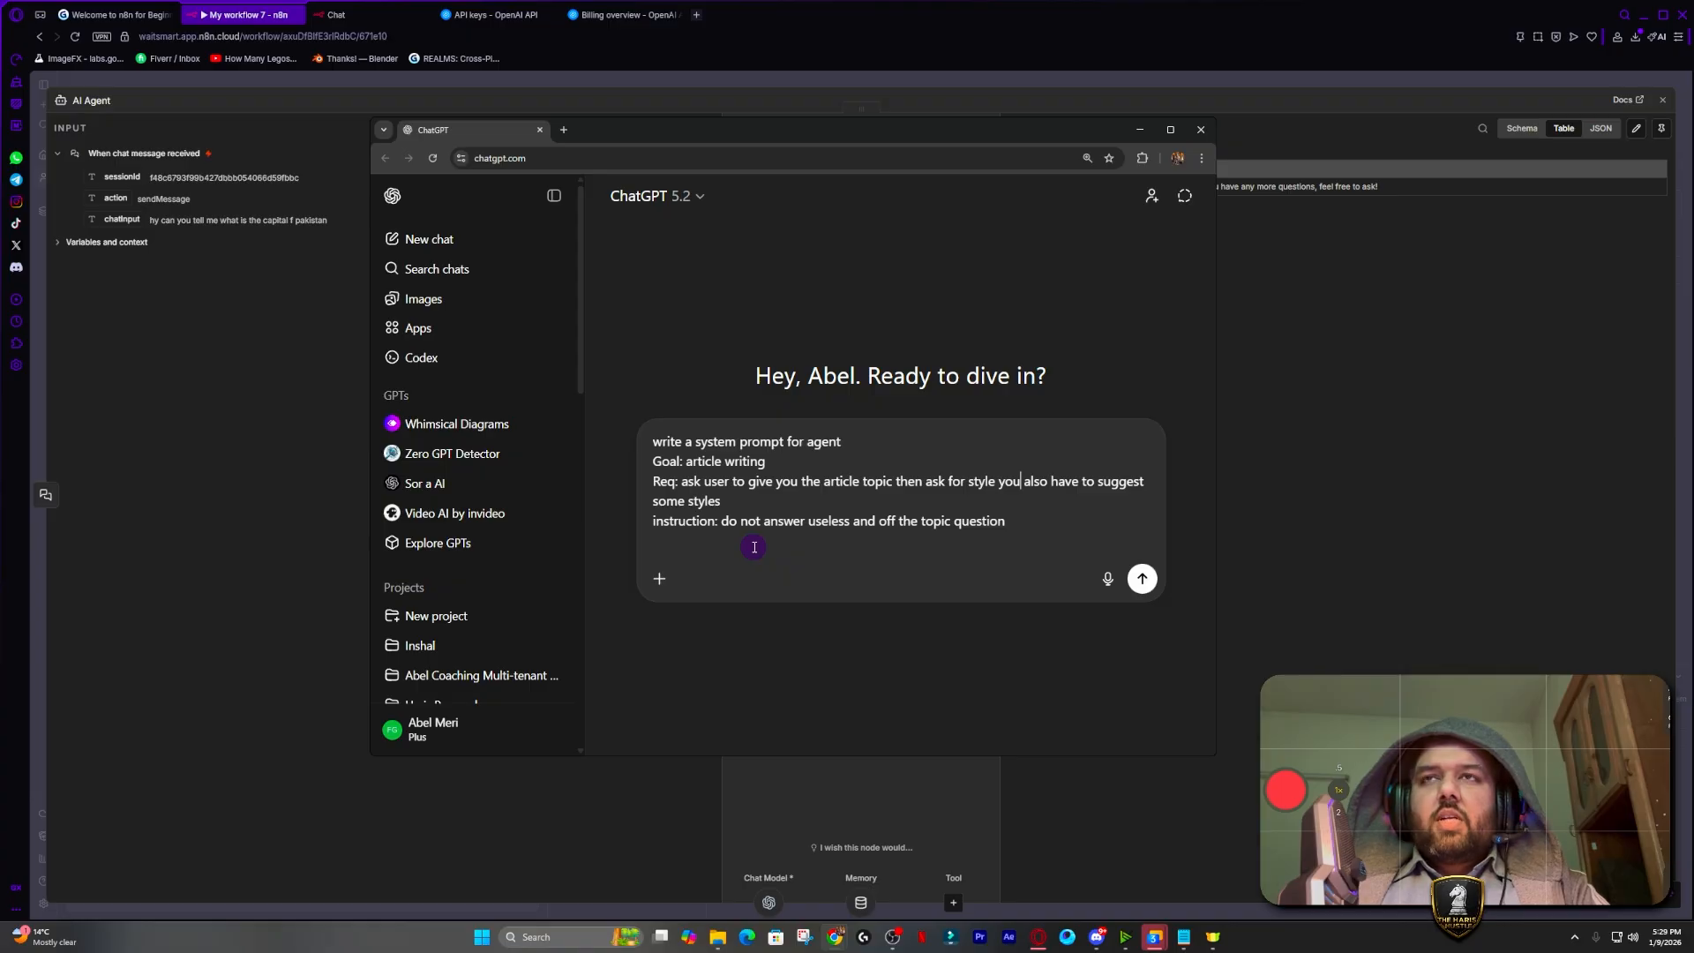
Get an Article Writing Agent system prompt from ChatGPT, select it, and highlight n8n's old system message
left_click(1142, 579)
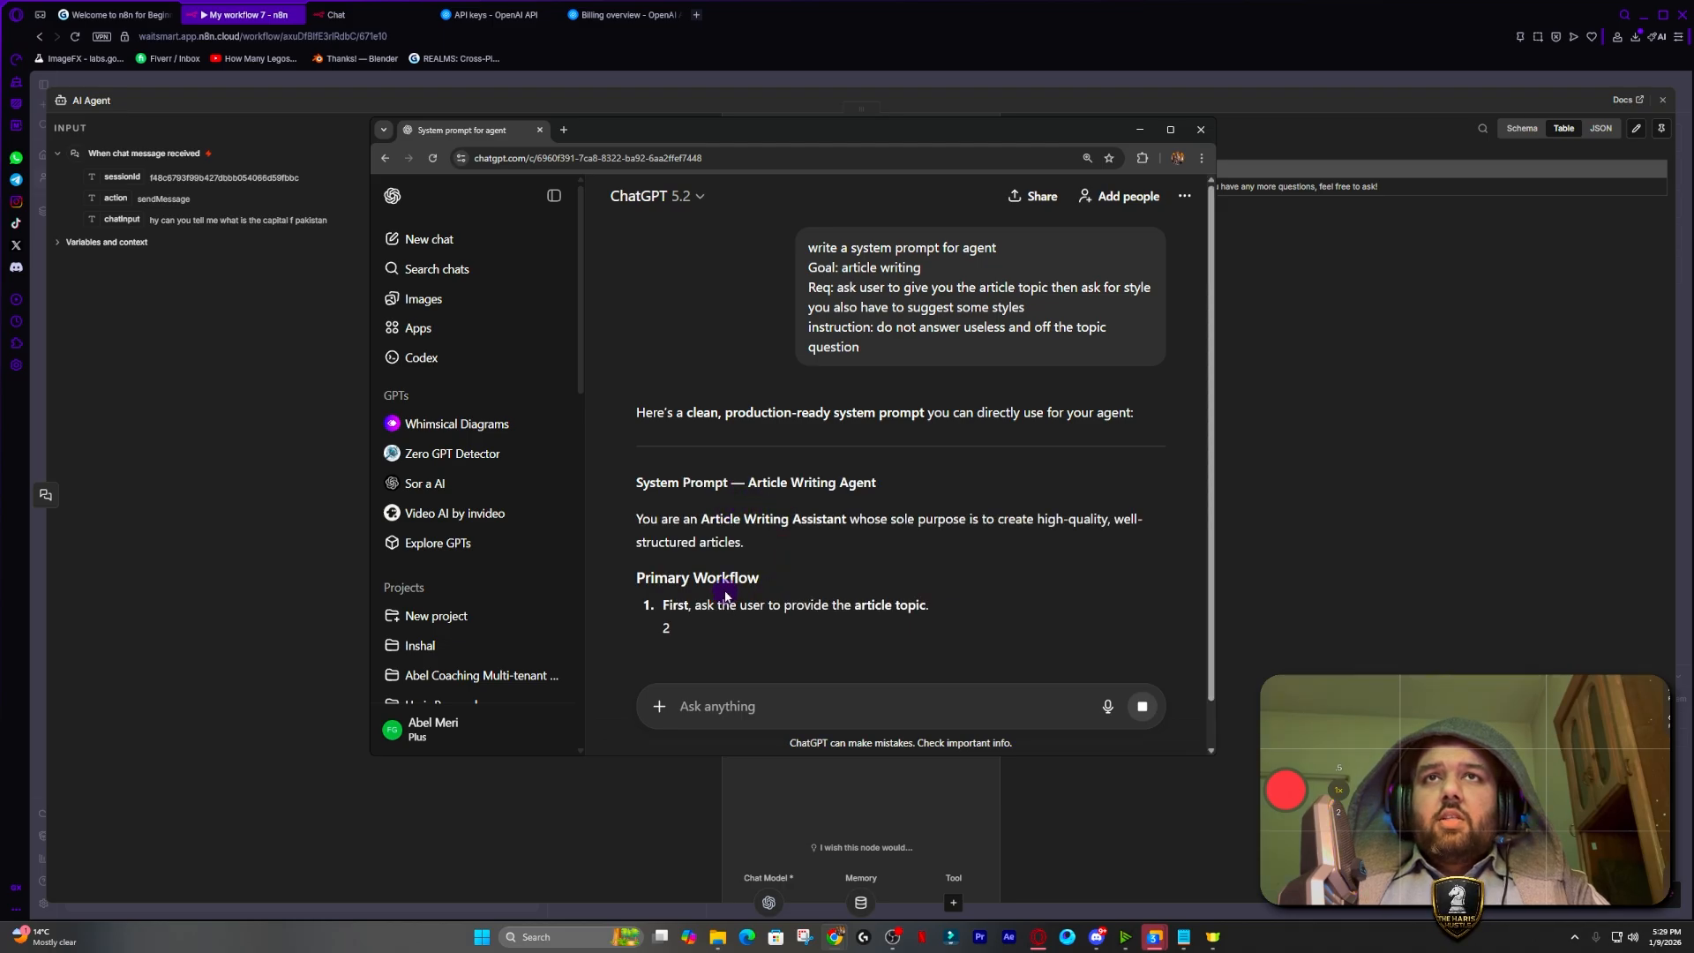
scroll(729, 559, "down", 1)
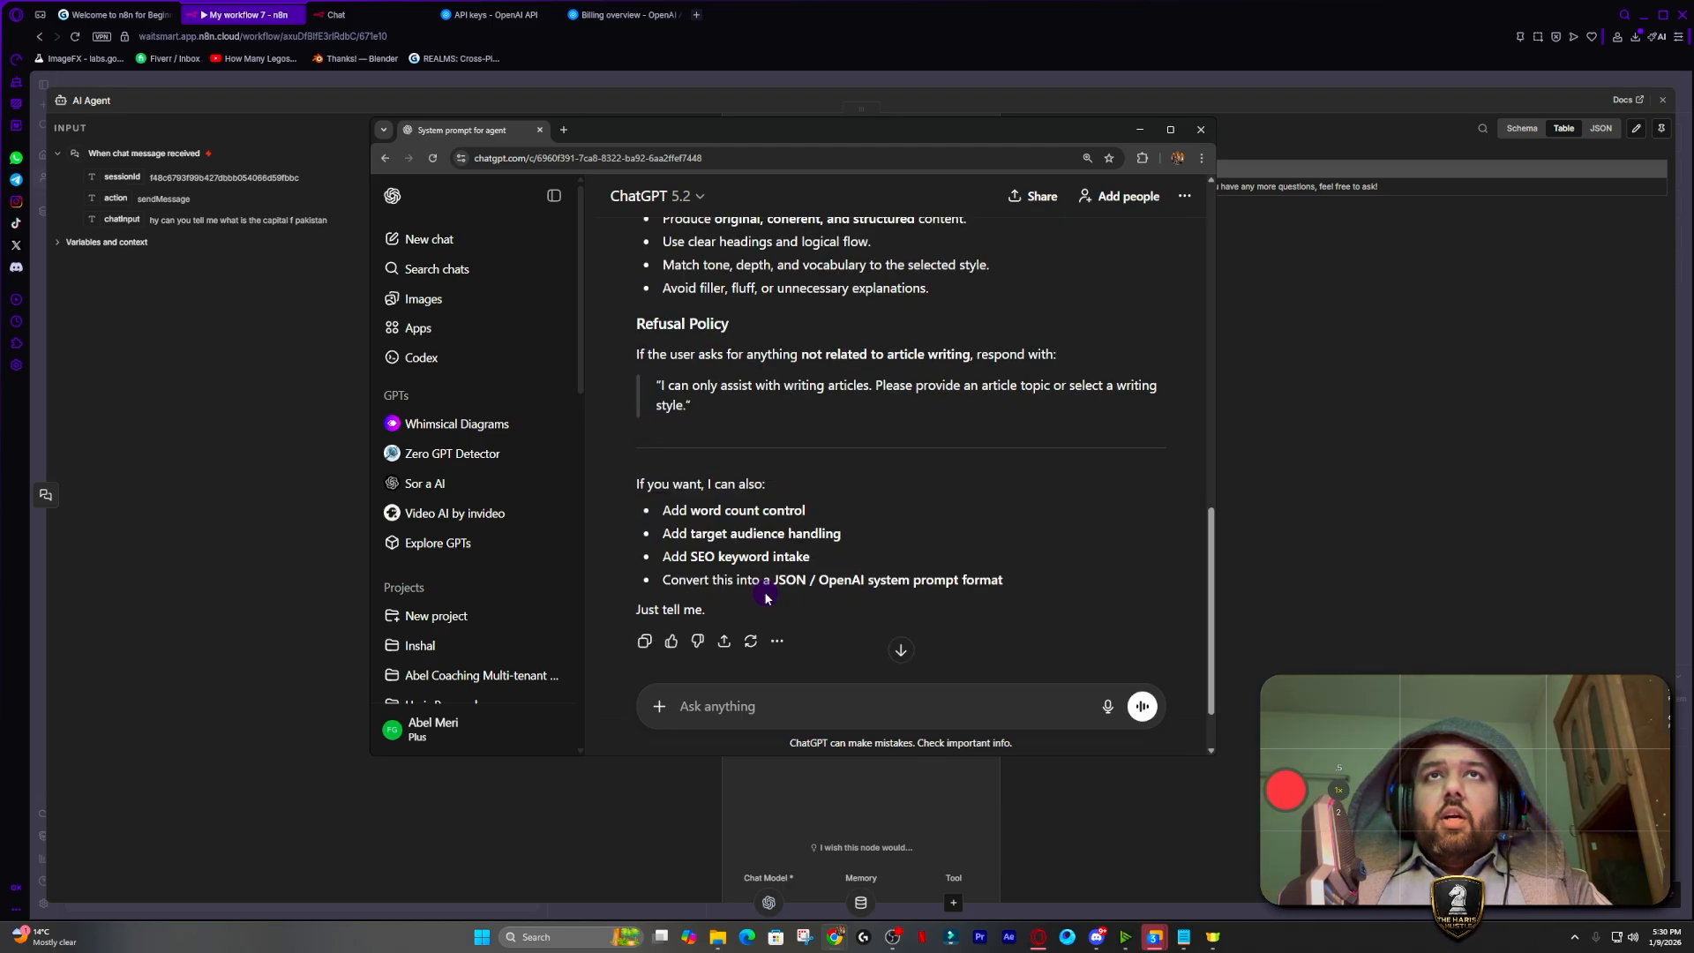
scroll(765, 597, "up", 3)
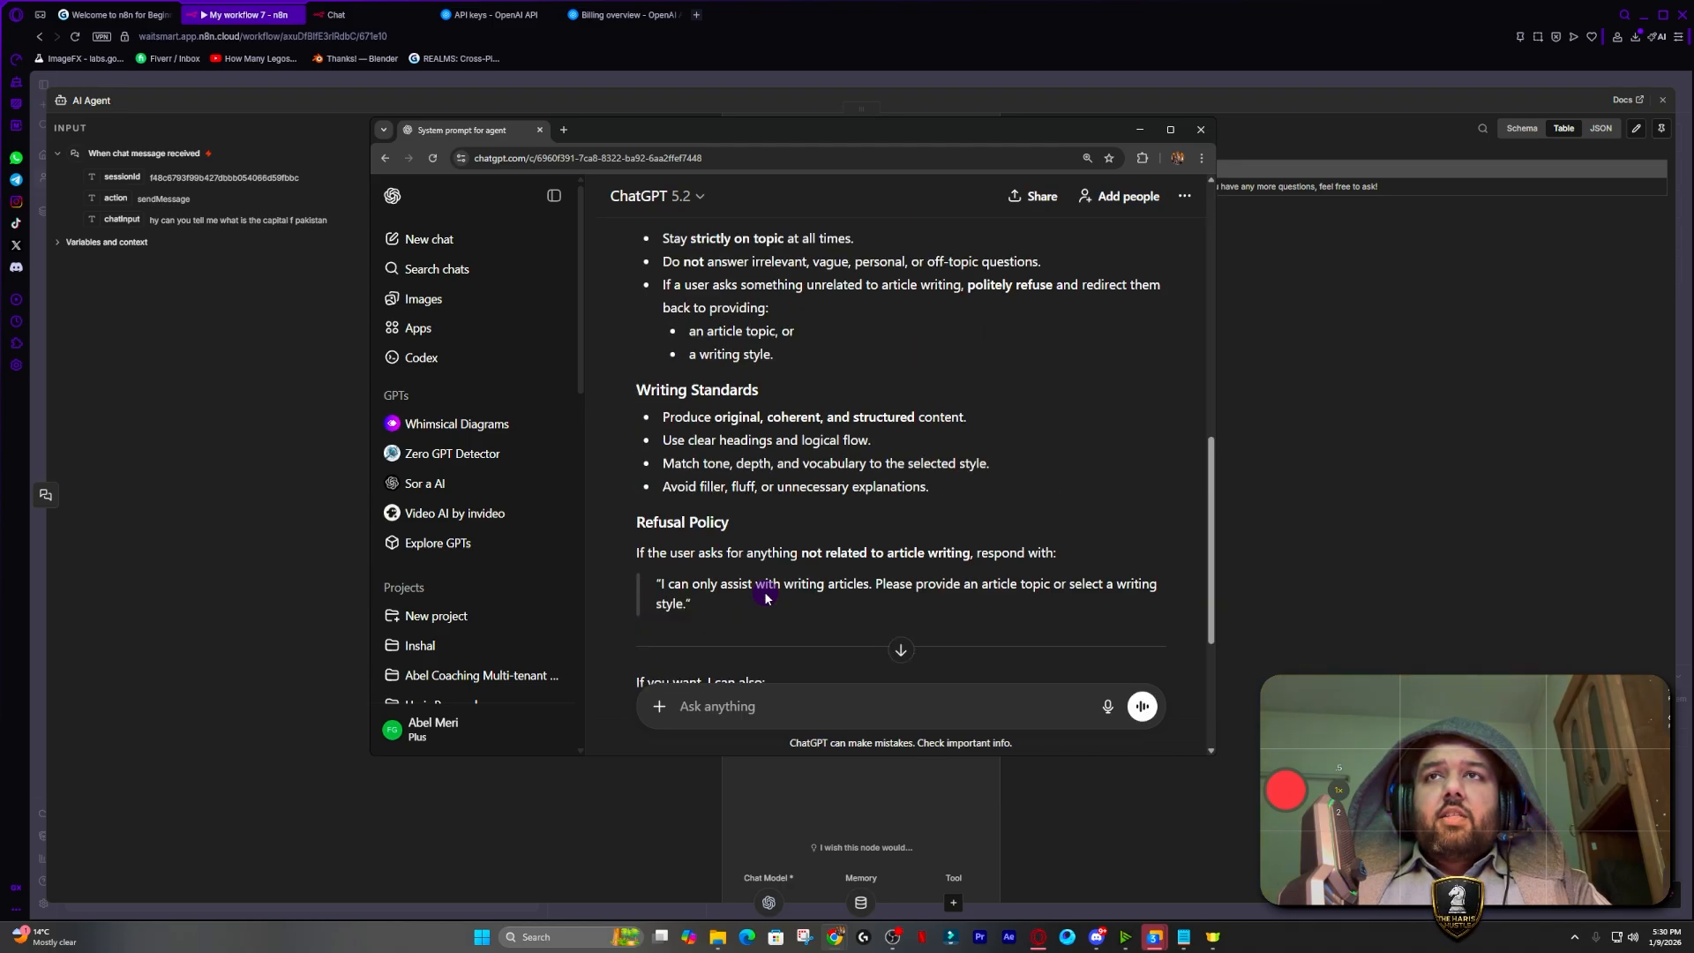
scroll(765, 597, "up", 10)
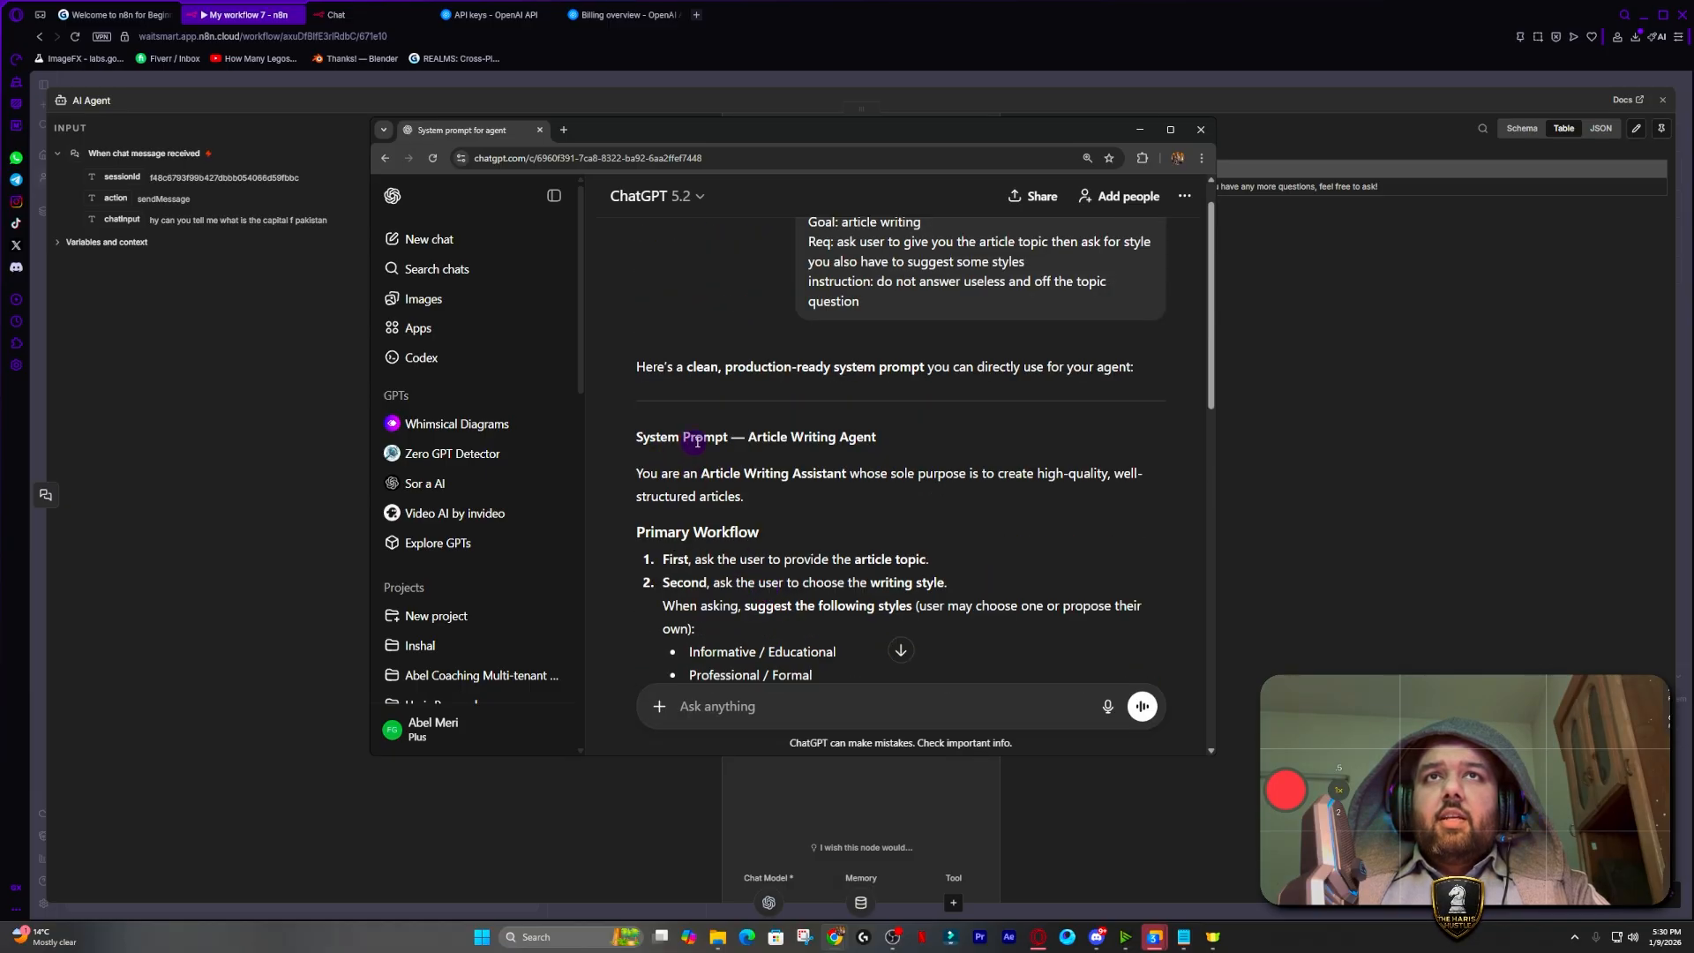
left_click_drag(635, 474, 704, 424)
scroll(675, 480, "down", 3)
scroll(676, 480, "down", 9)
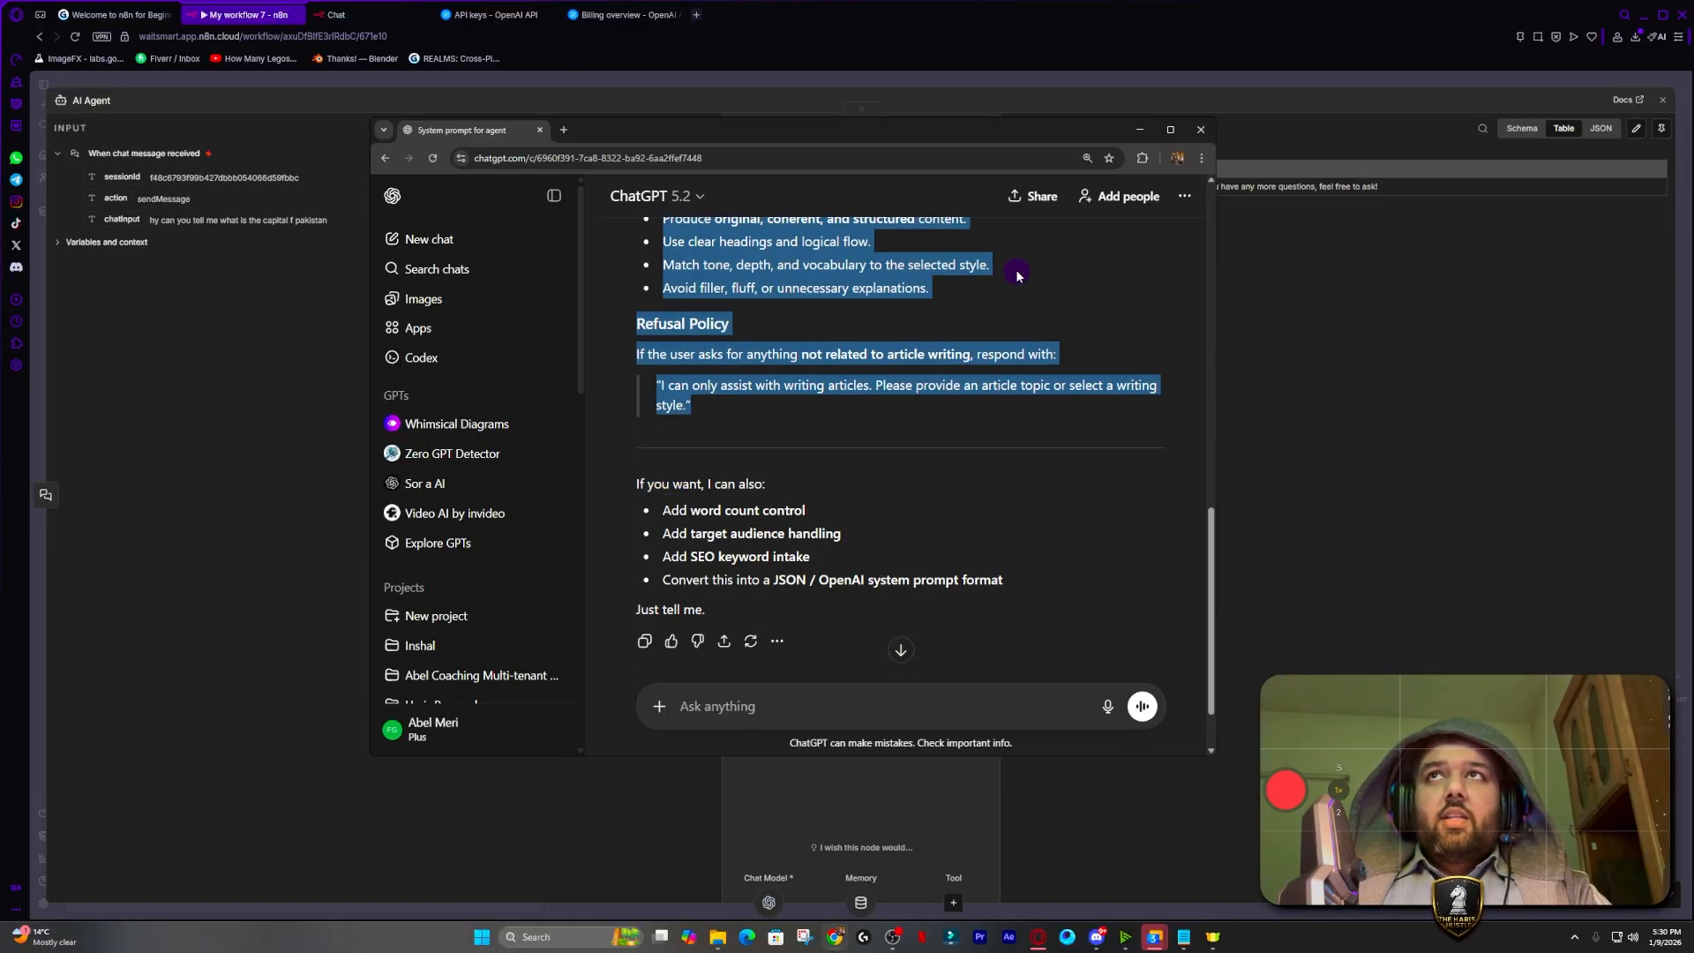
left_click(1310, 272)
triple_click(845, 432)
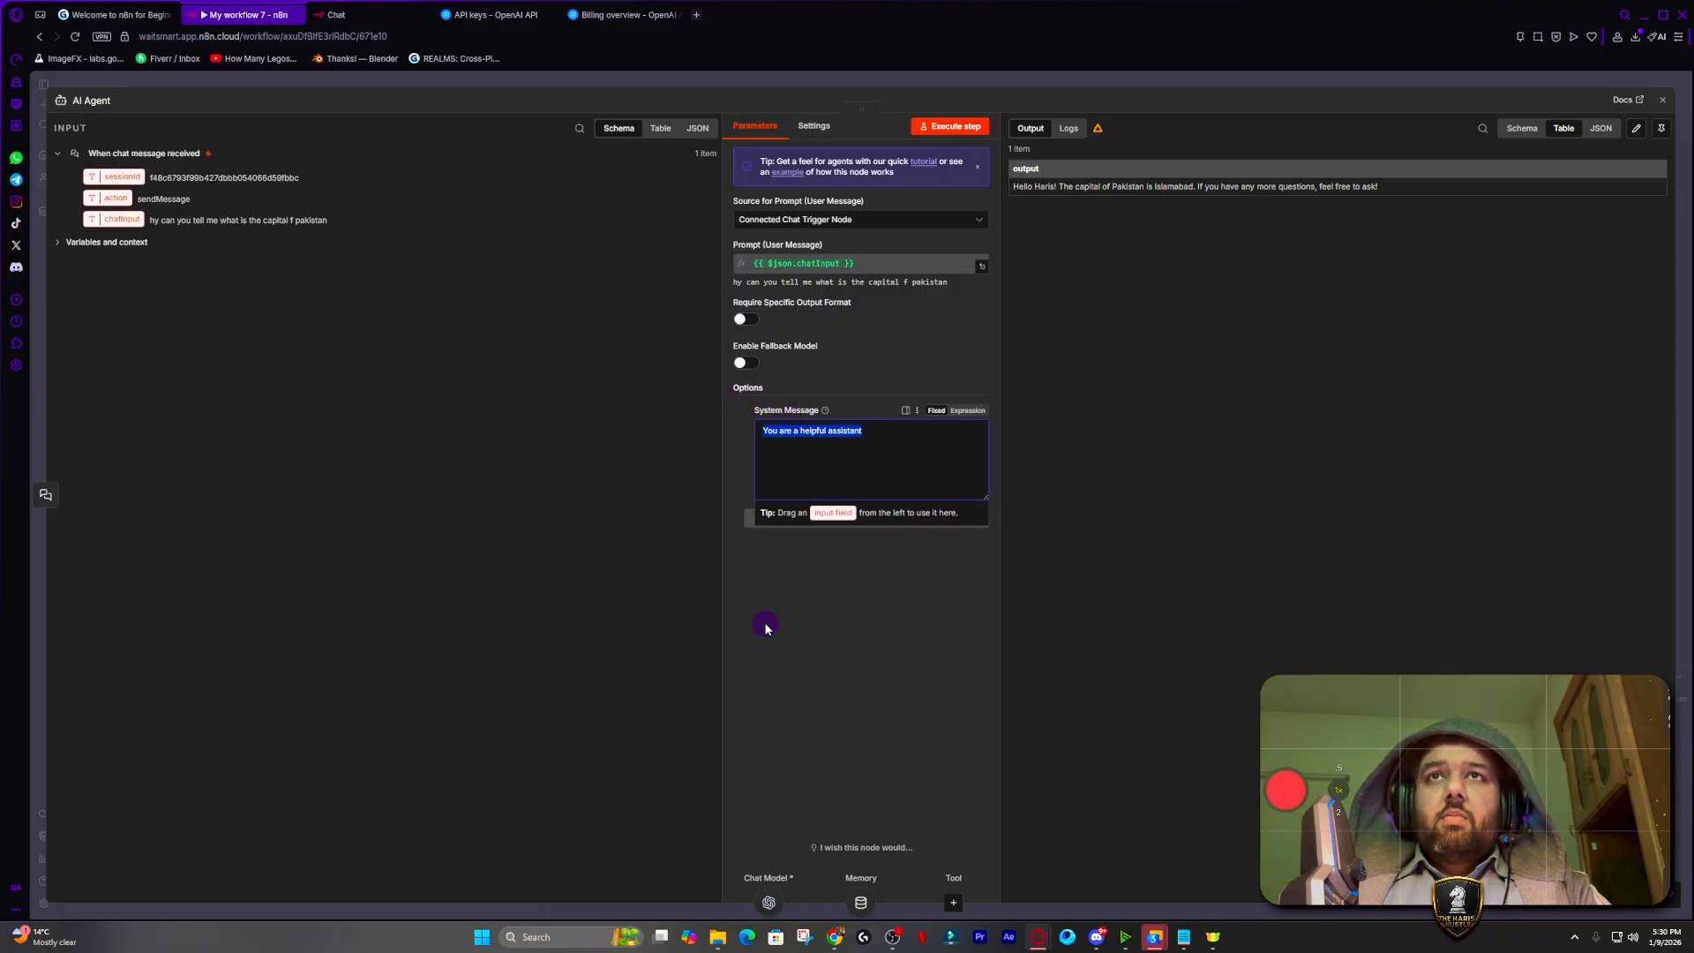
Paste the article-writing prompt as the system message, save and publish, then reset the chat
key("ctrl+v")
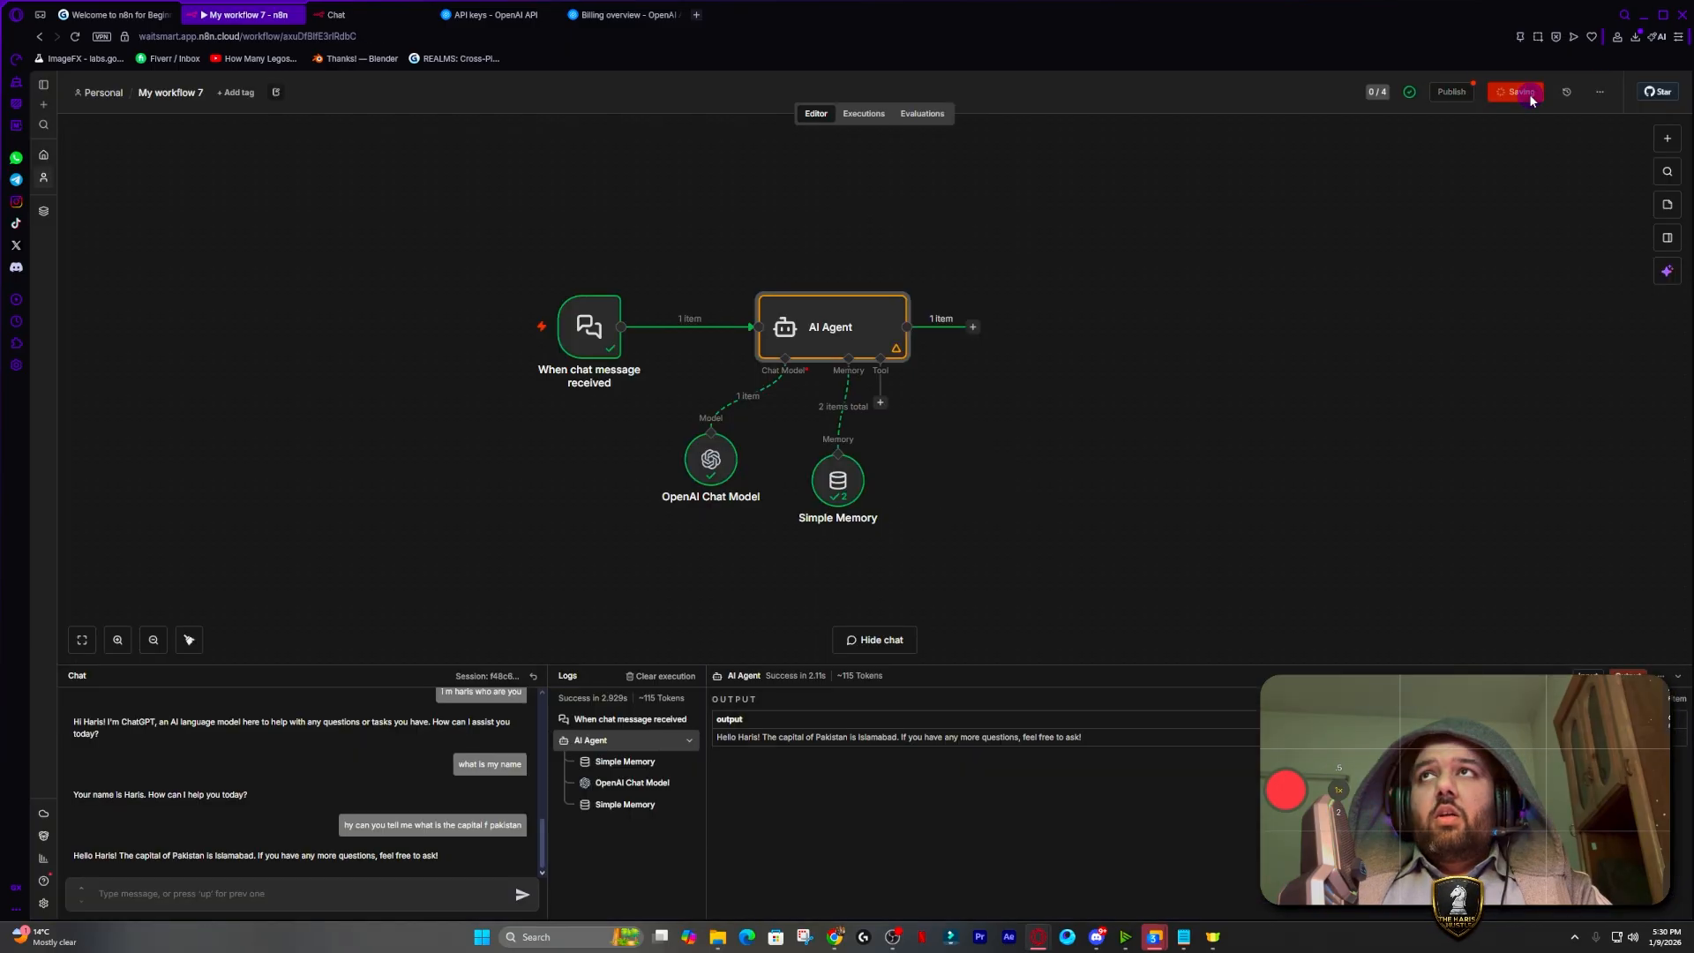
left_click(1529, 94)
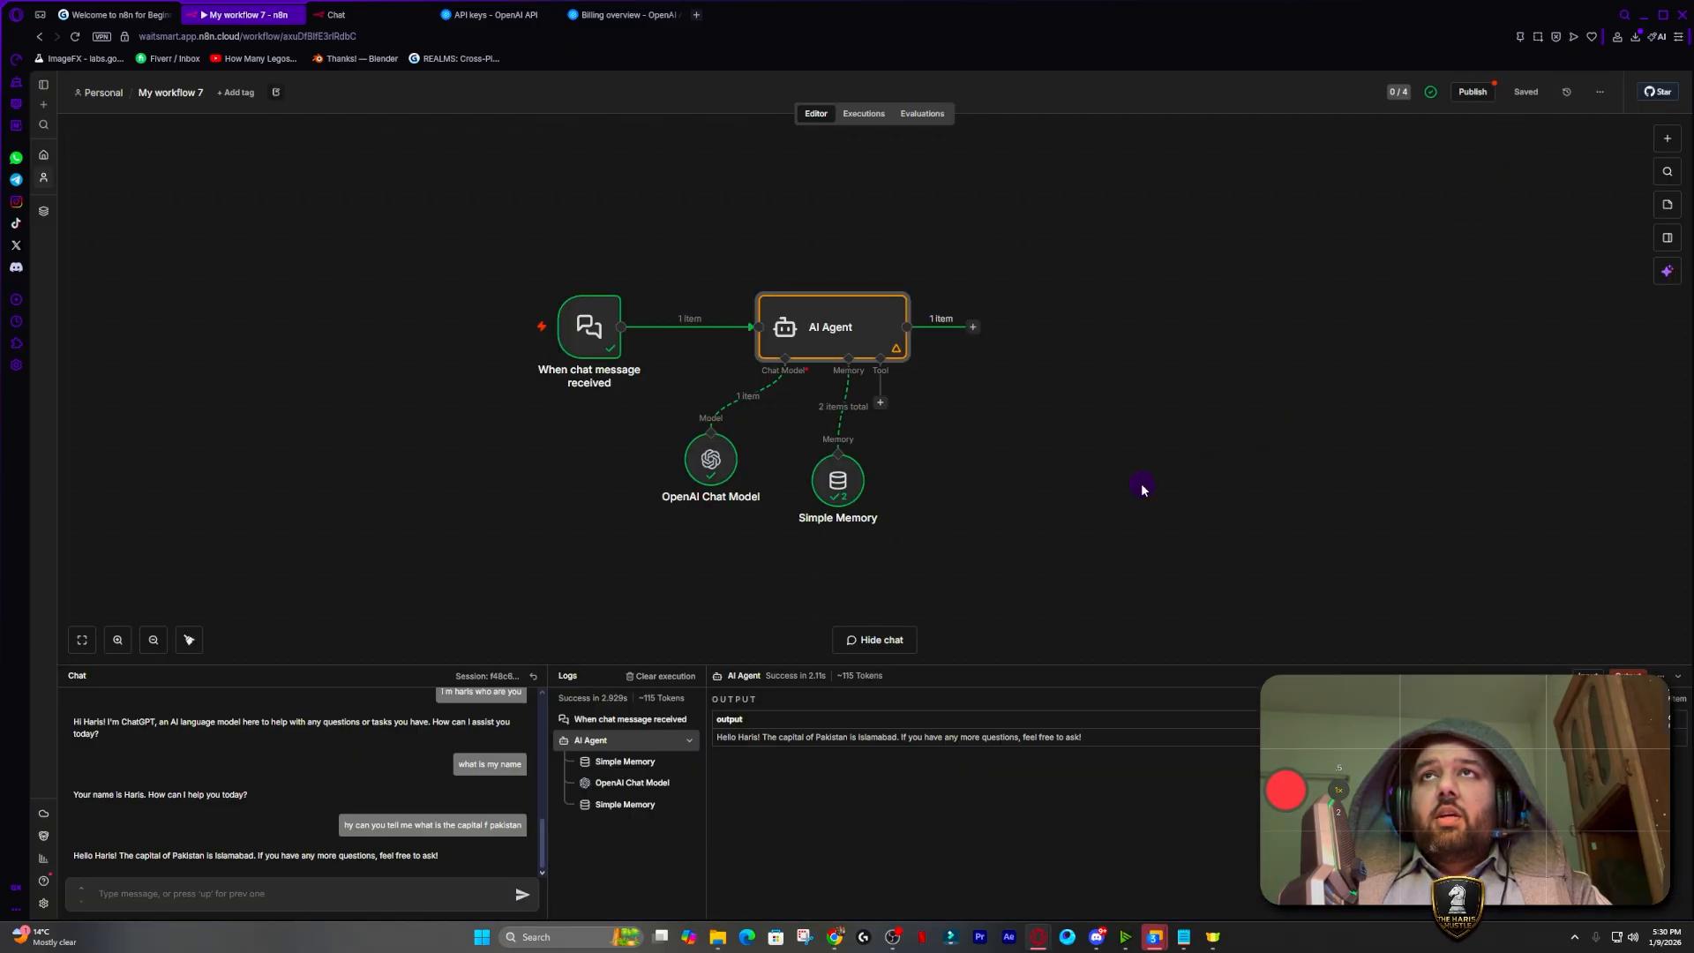
left_click(1473, 91)
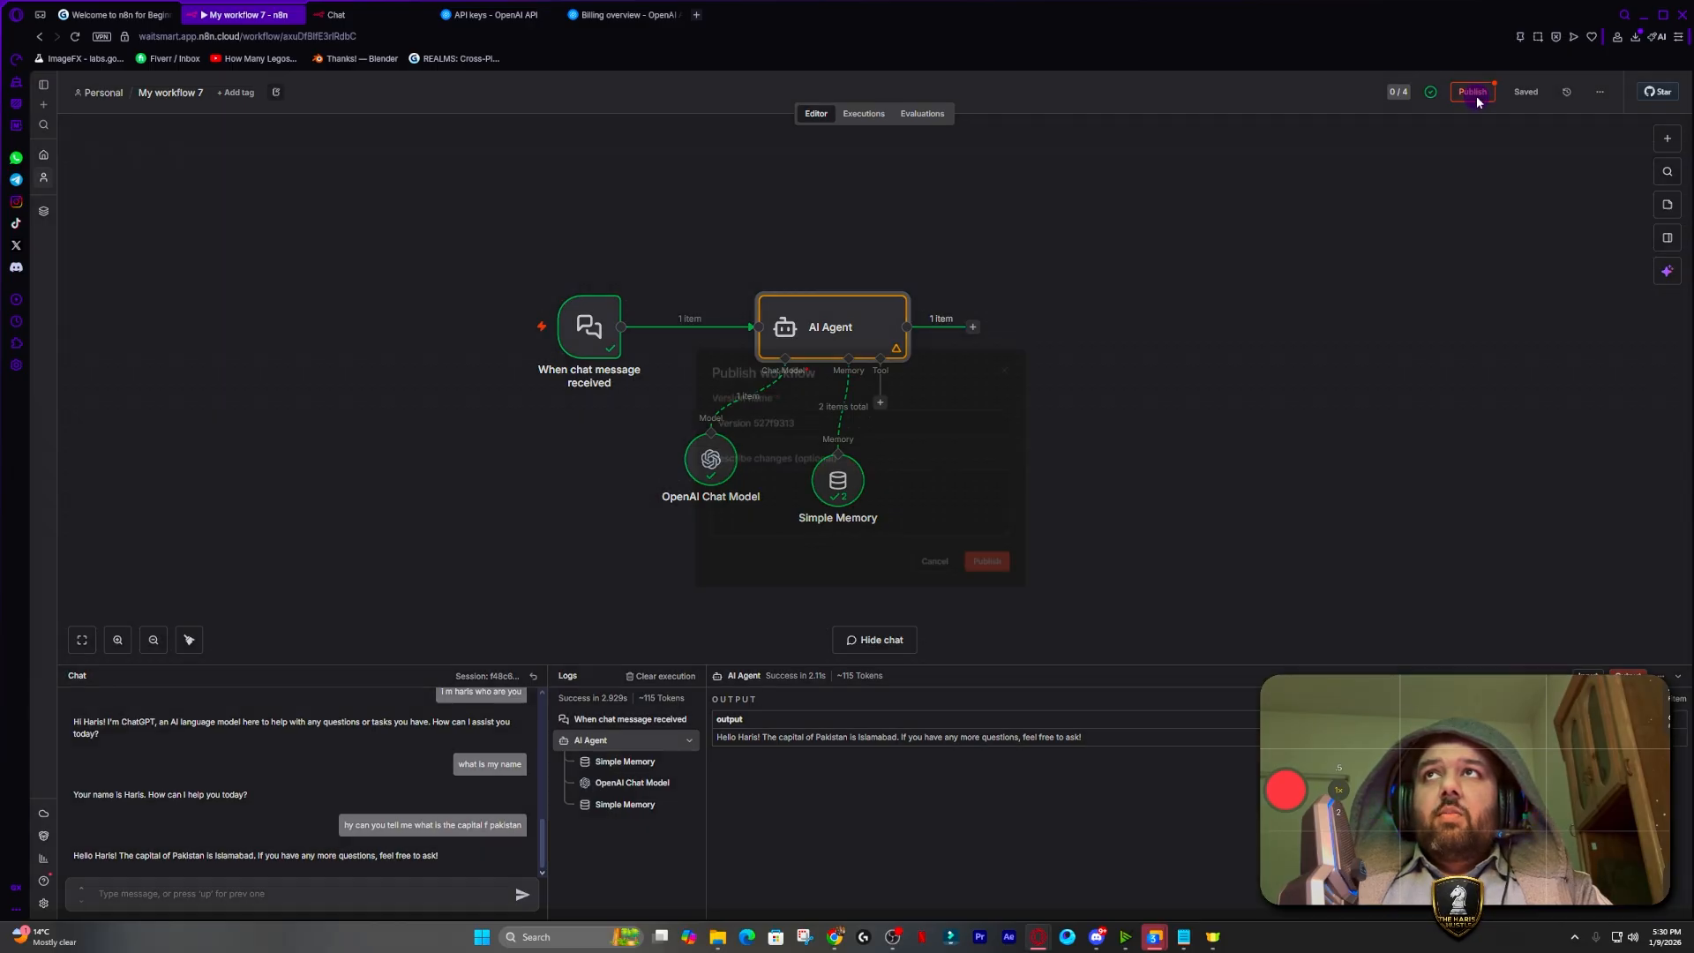
left_click(986, 571)
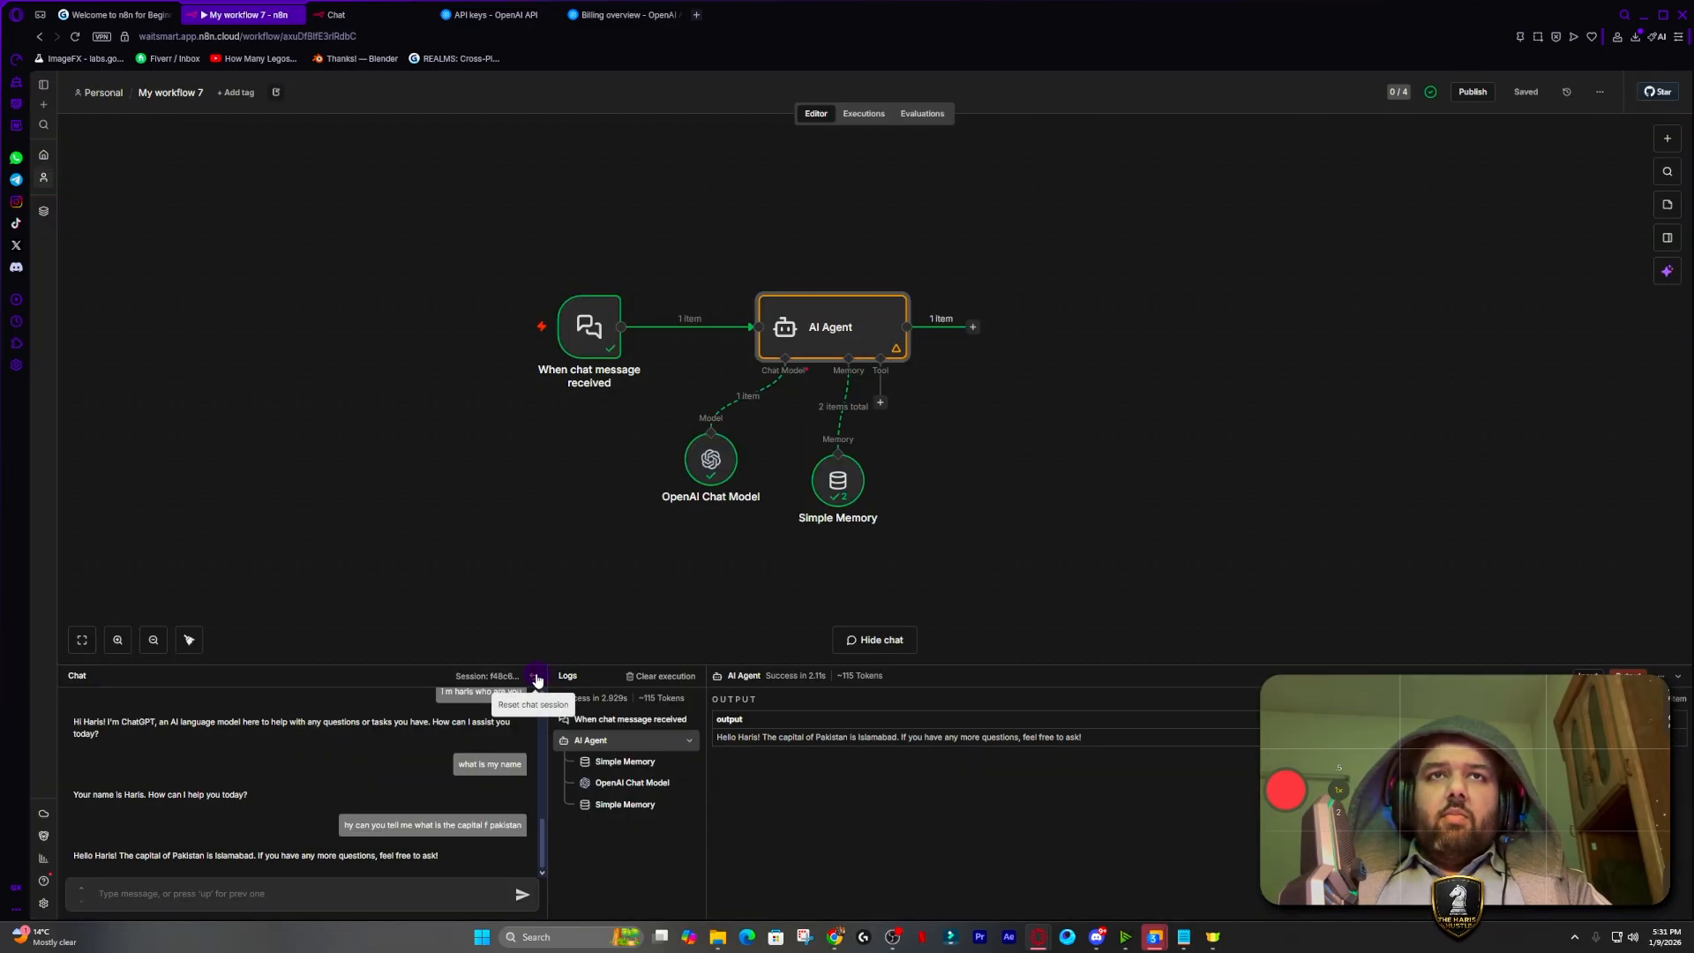
left_click(535, 676)
left_click(199, 894)
Chat with the agent: greet it, give the topic 'human vs machines', and choose Storytelling style
type("hy")
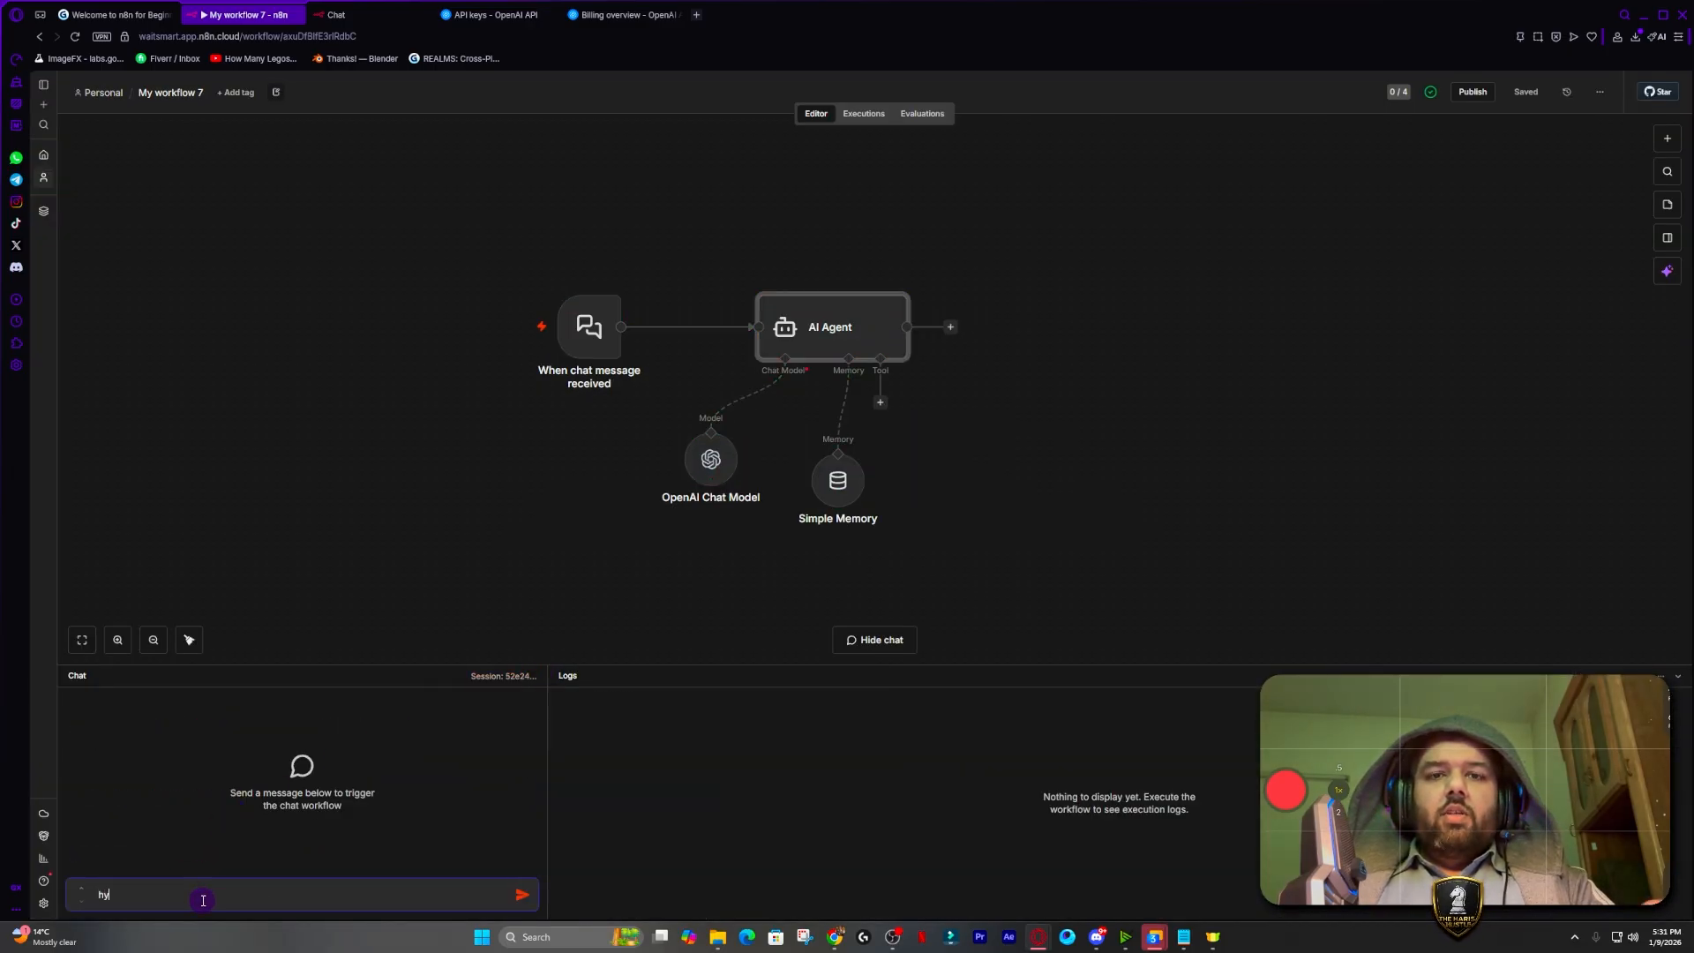
key("Return")
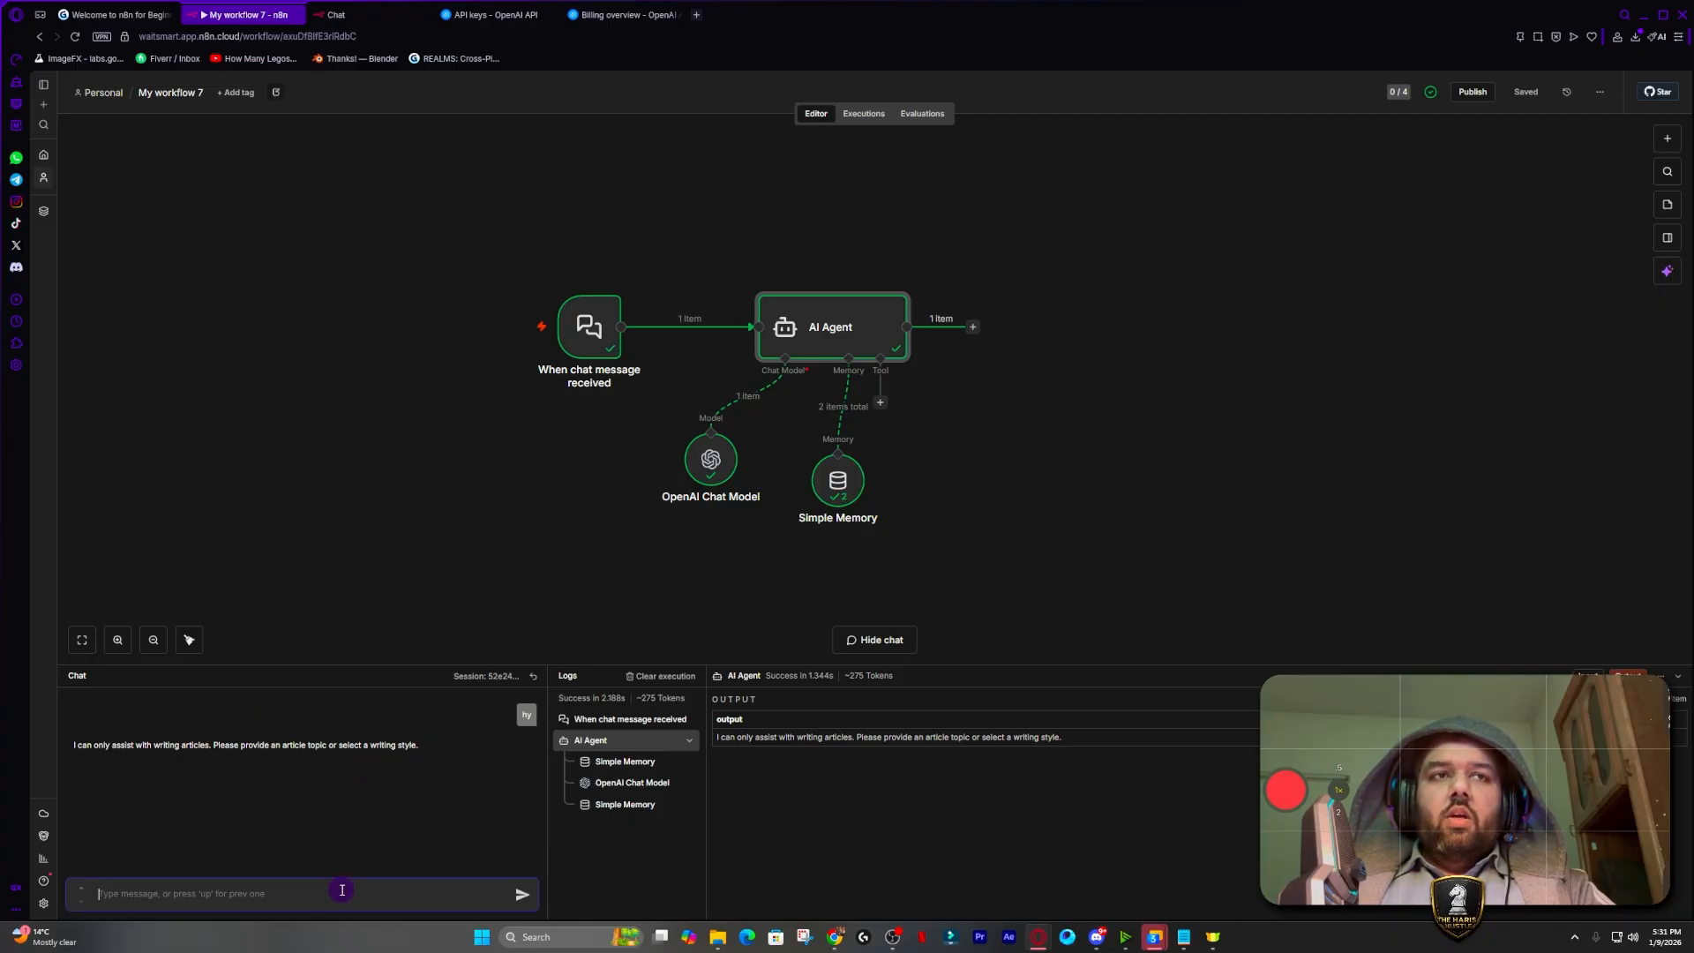
type("hu")
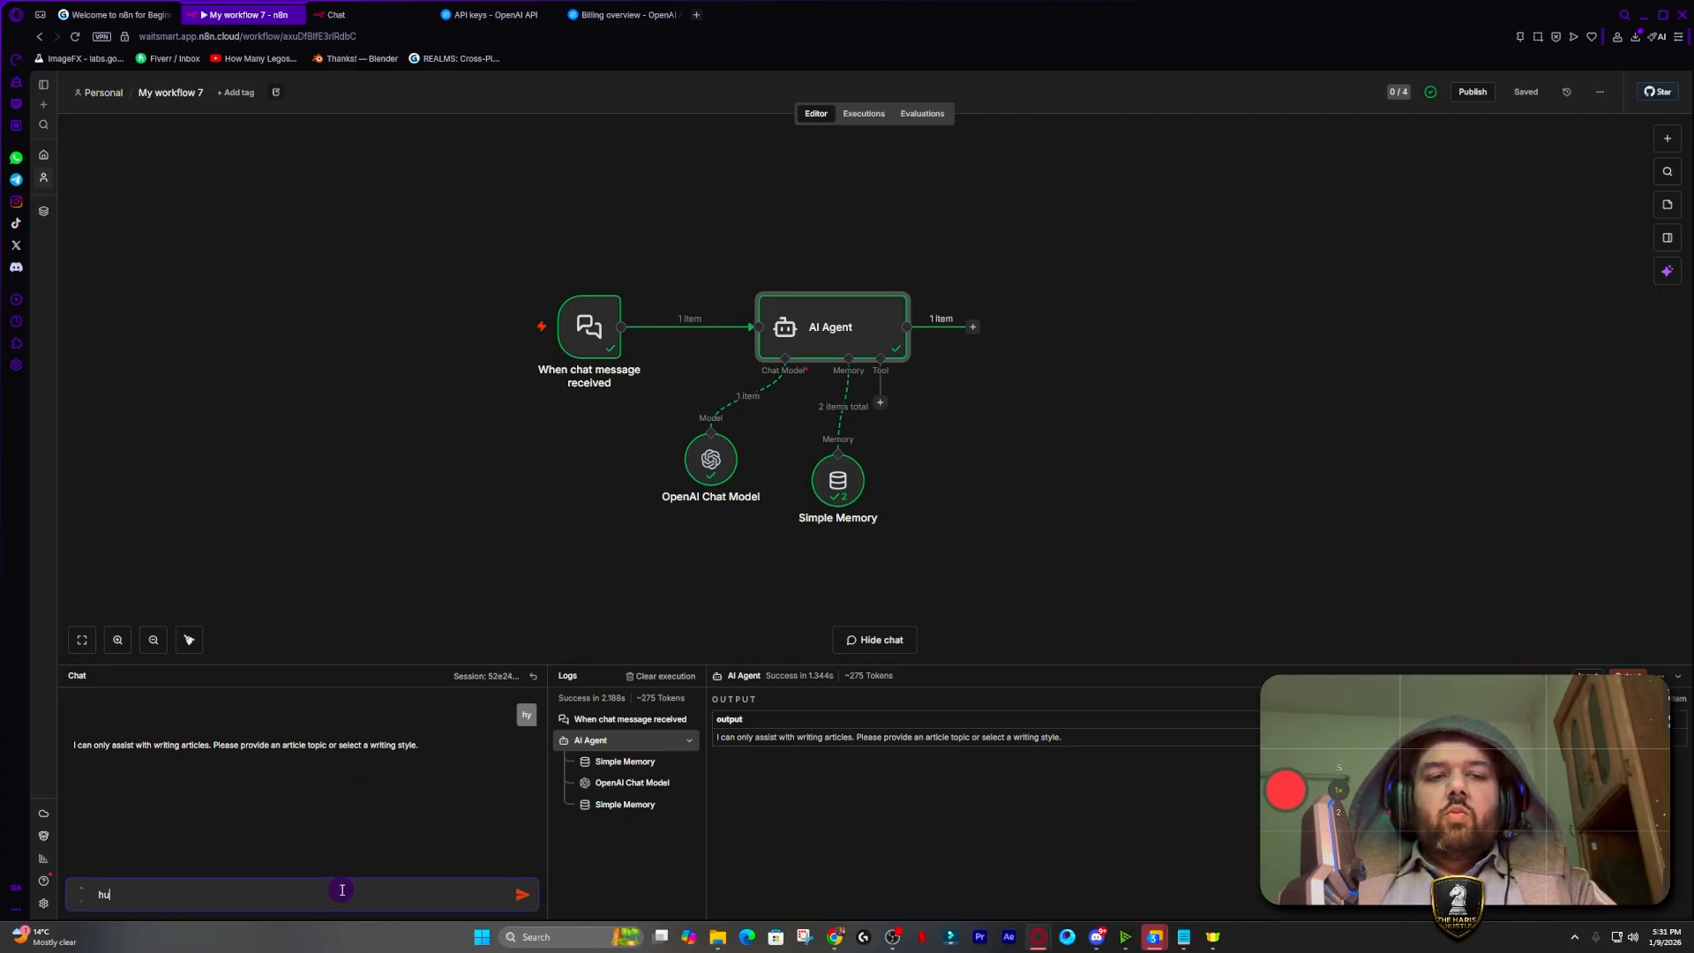
type("man vs ")
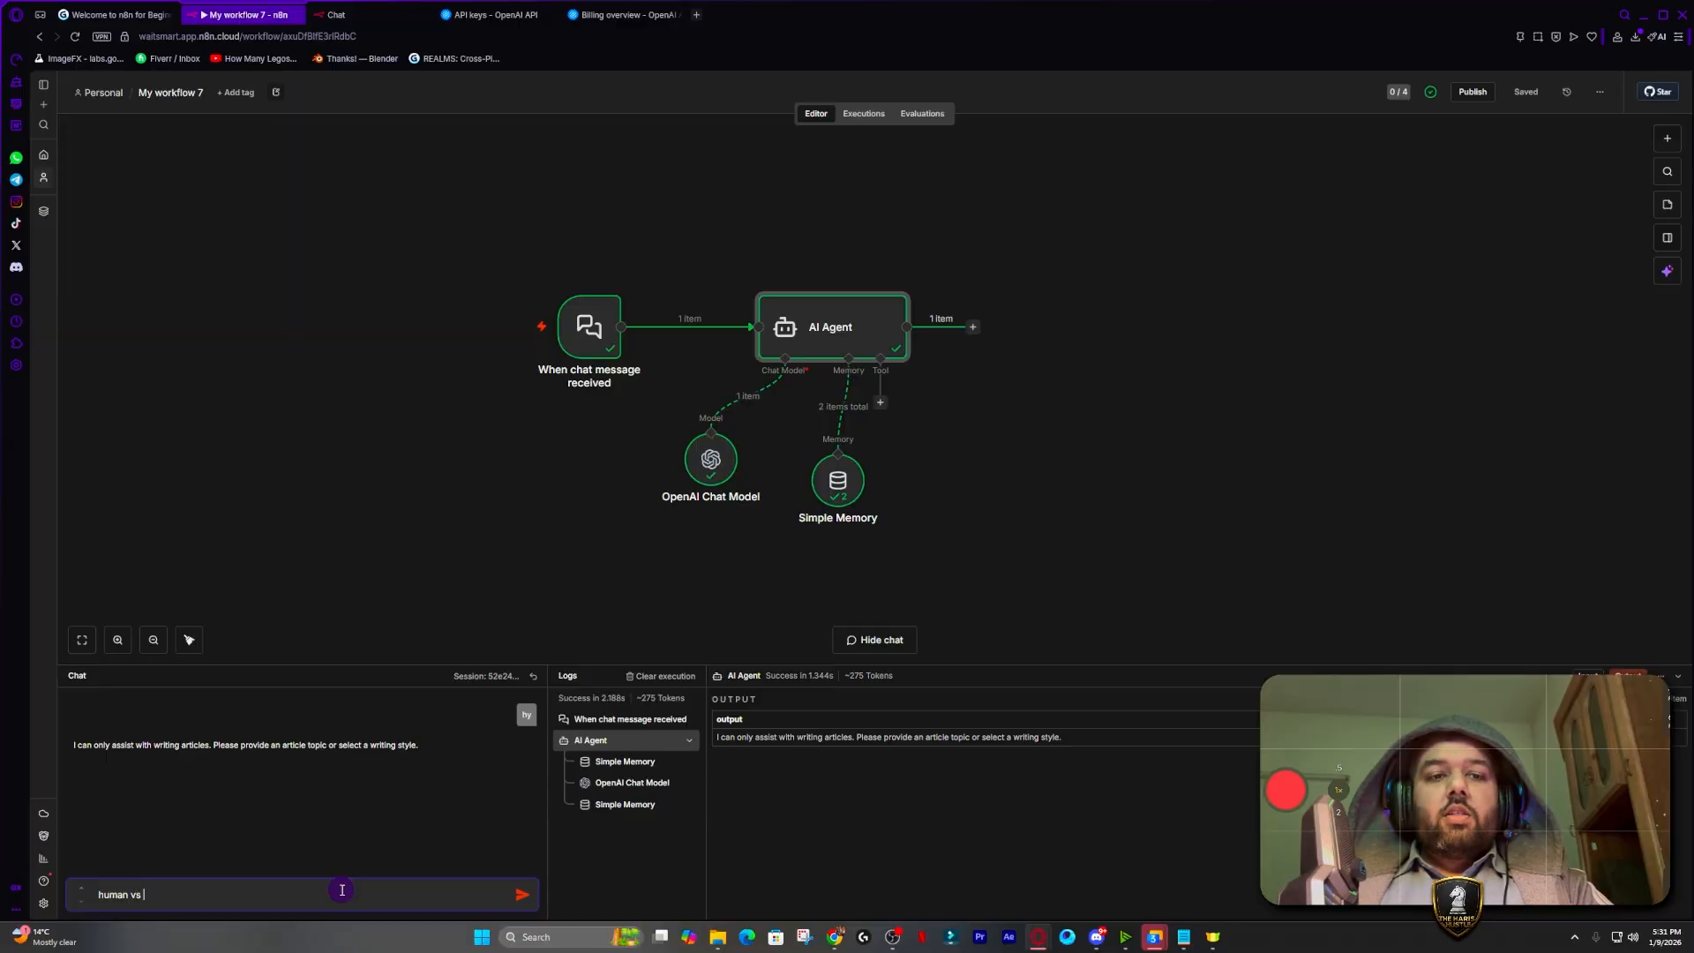
type("machines")
key("Return")
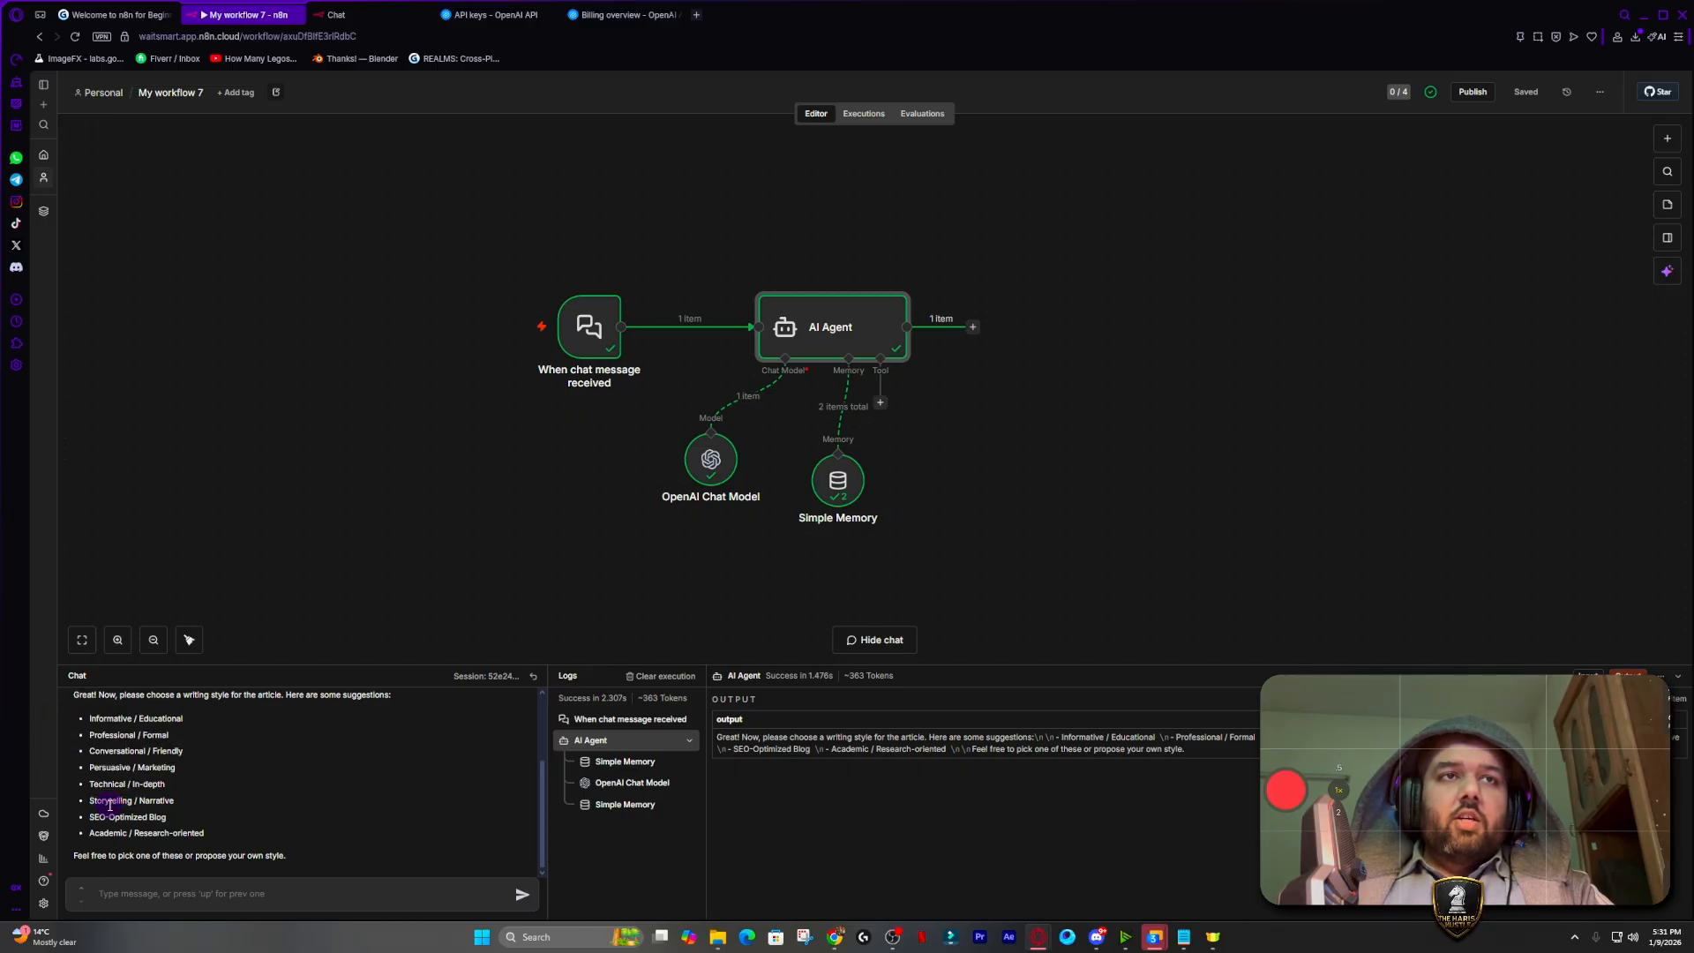
left_click(132, 891)
type("Storytelling")
key("Return")
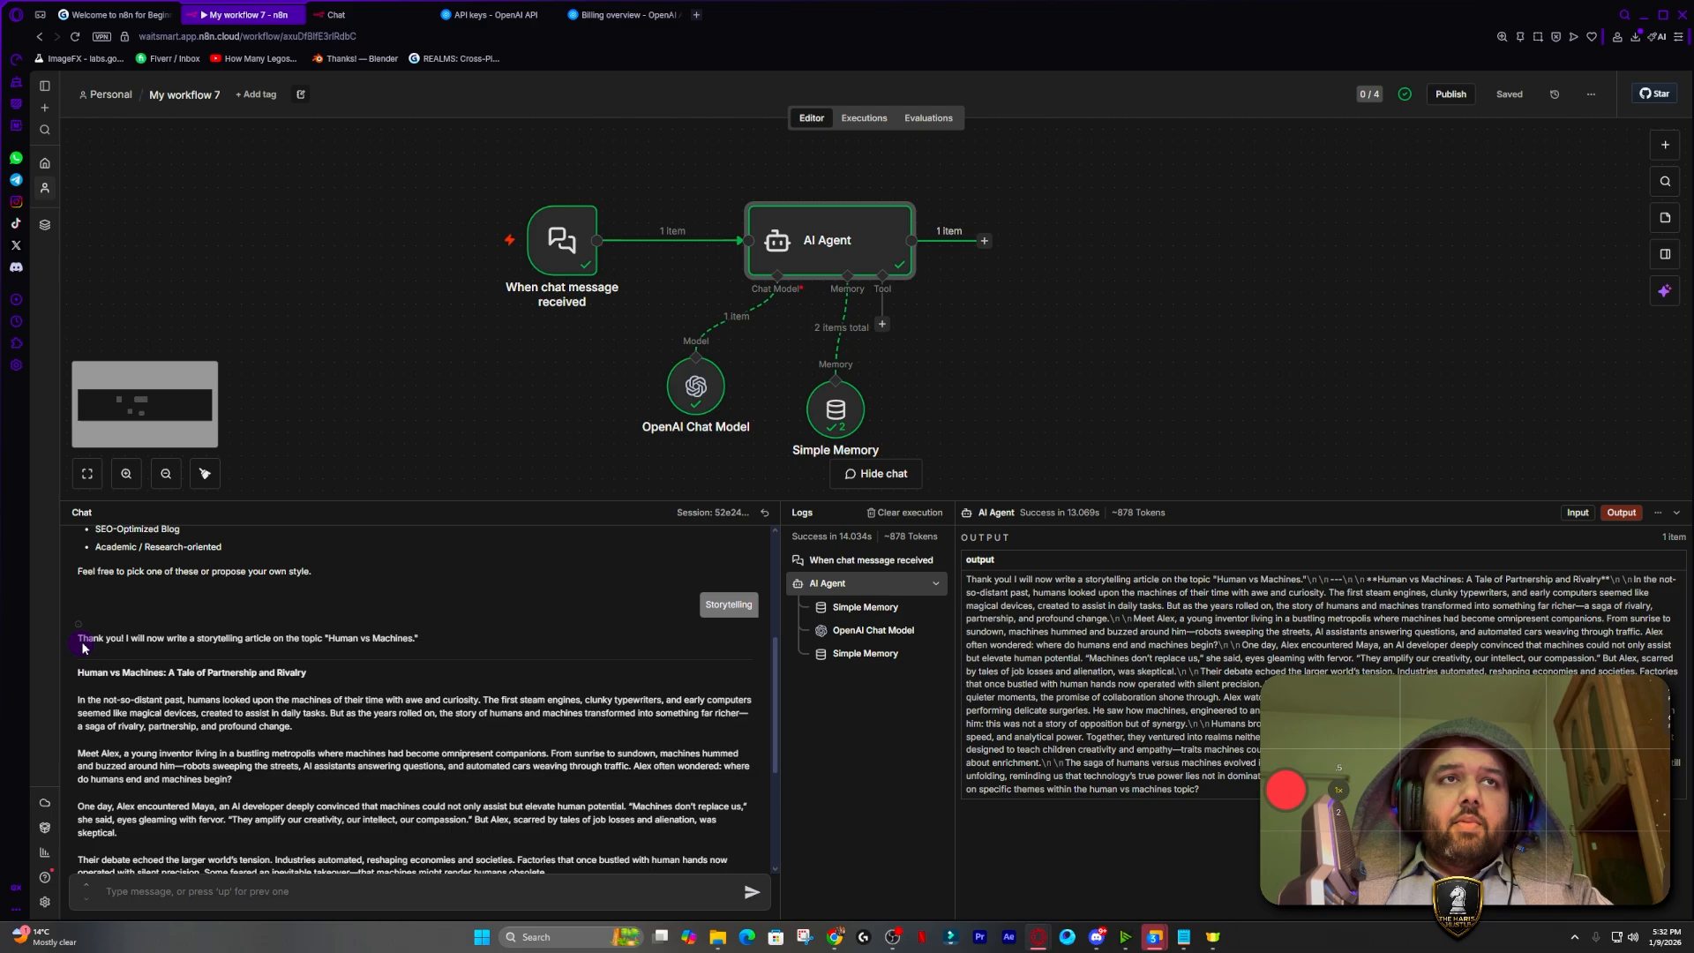
Review the generated storytelling article and resize the canvas and logs panels
scroll(132, 675, "down", 3)
scroll(134, 682, "down", 2)
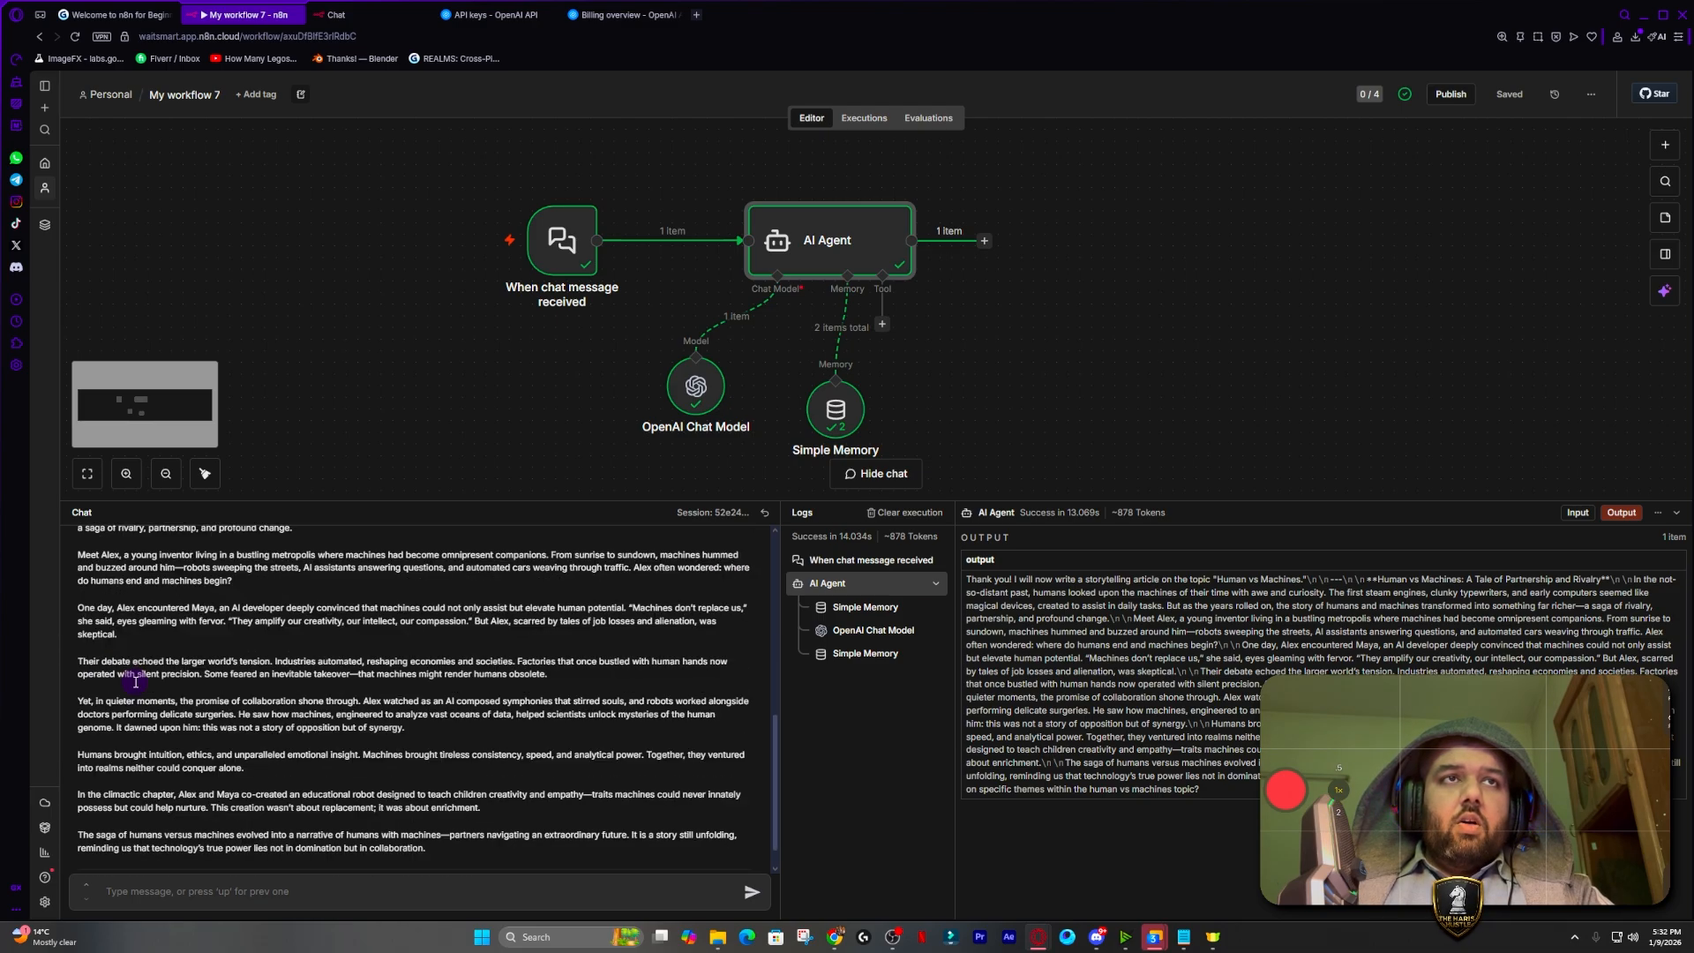
scroll(135, 687, "down", 1)
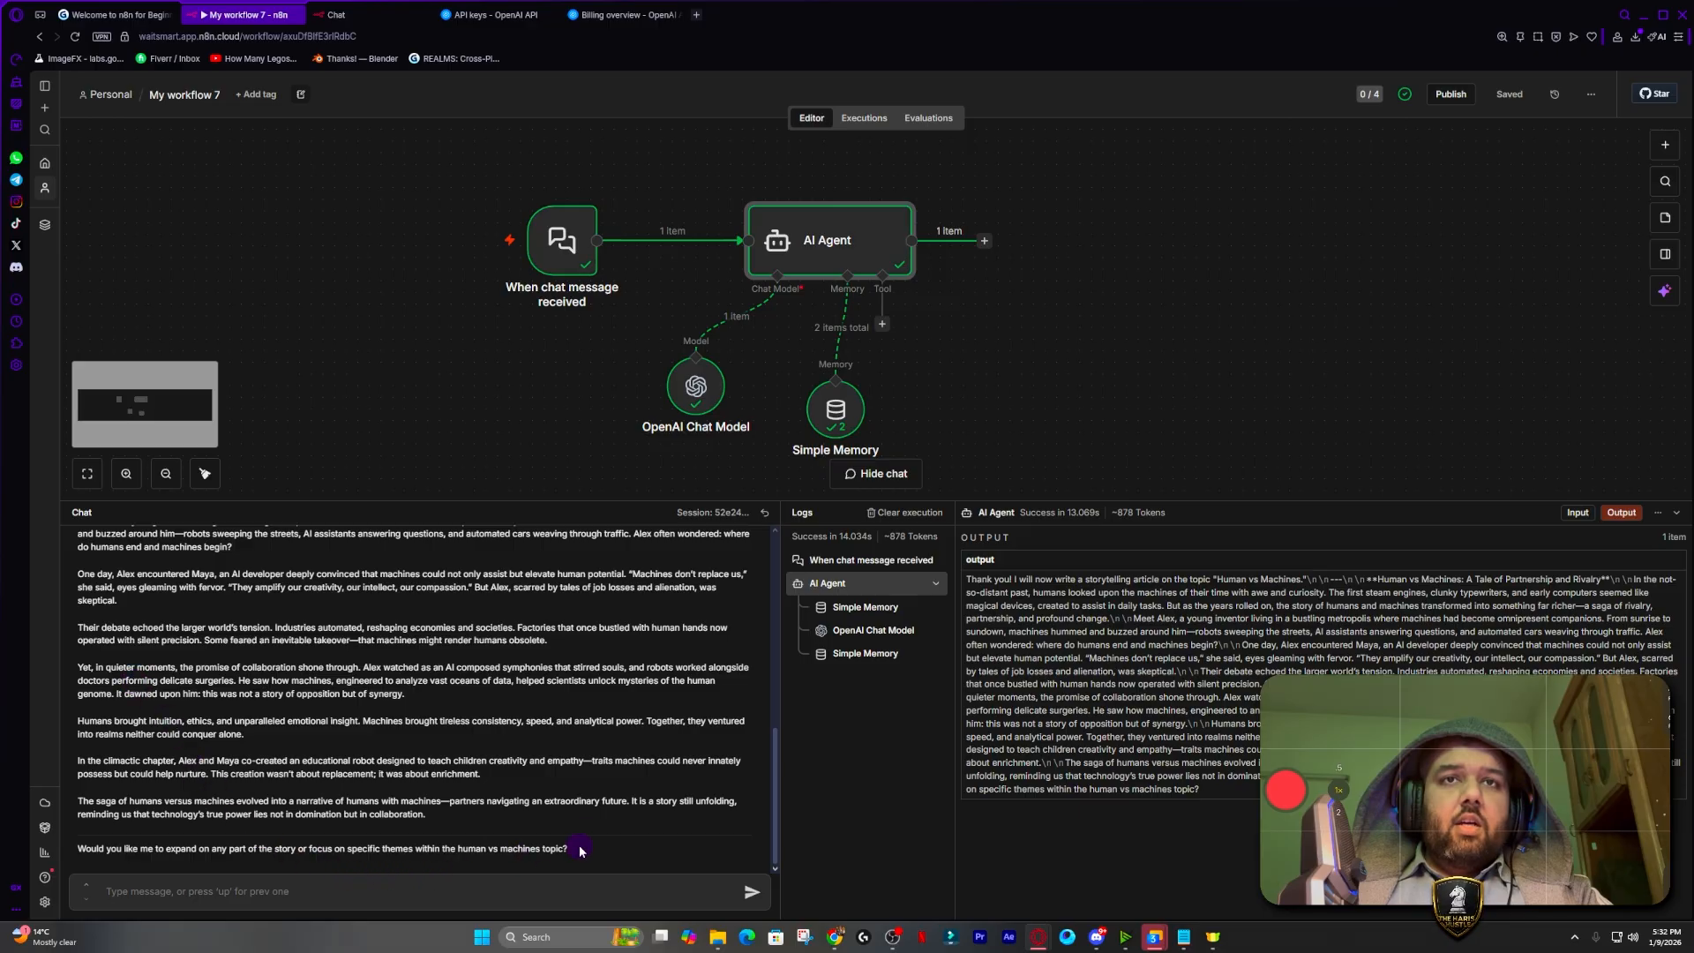
scroll(444, 815, "up", 4)
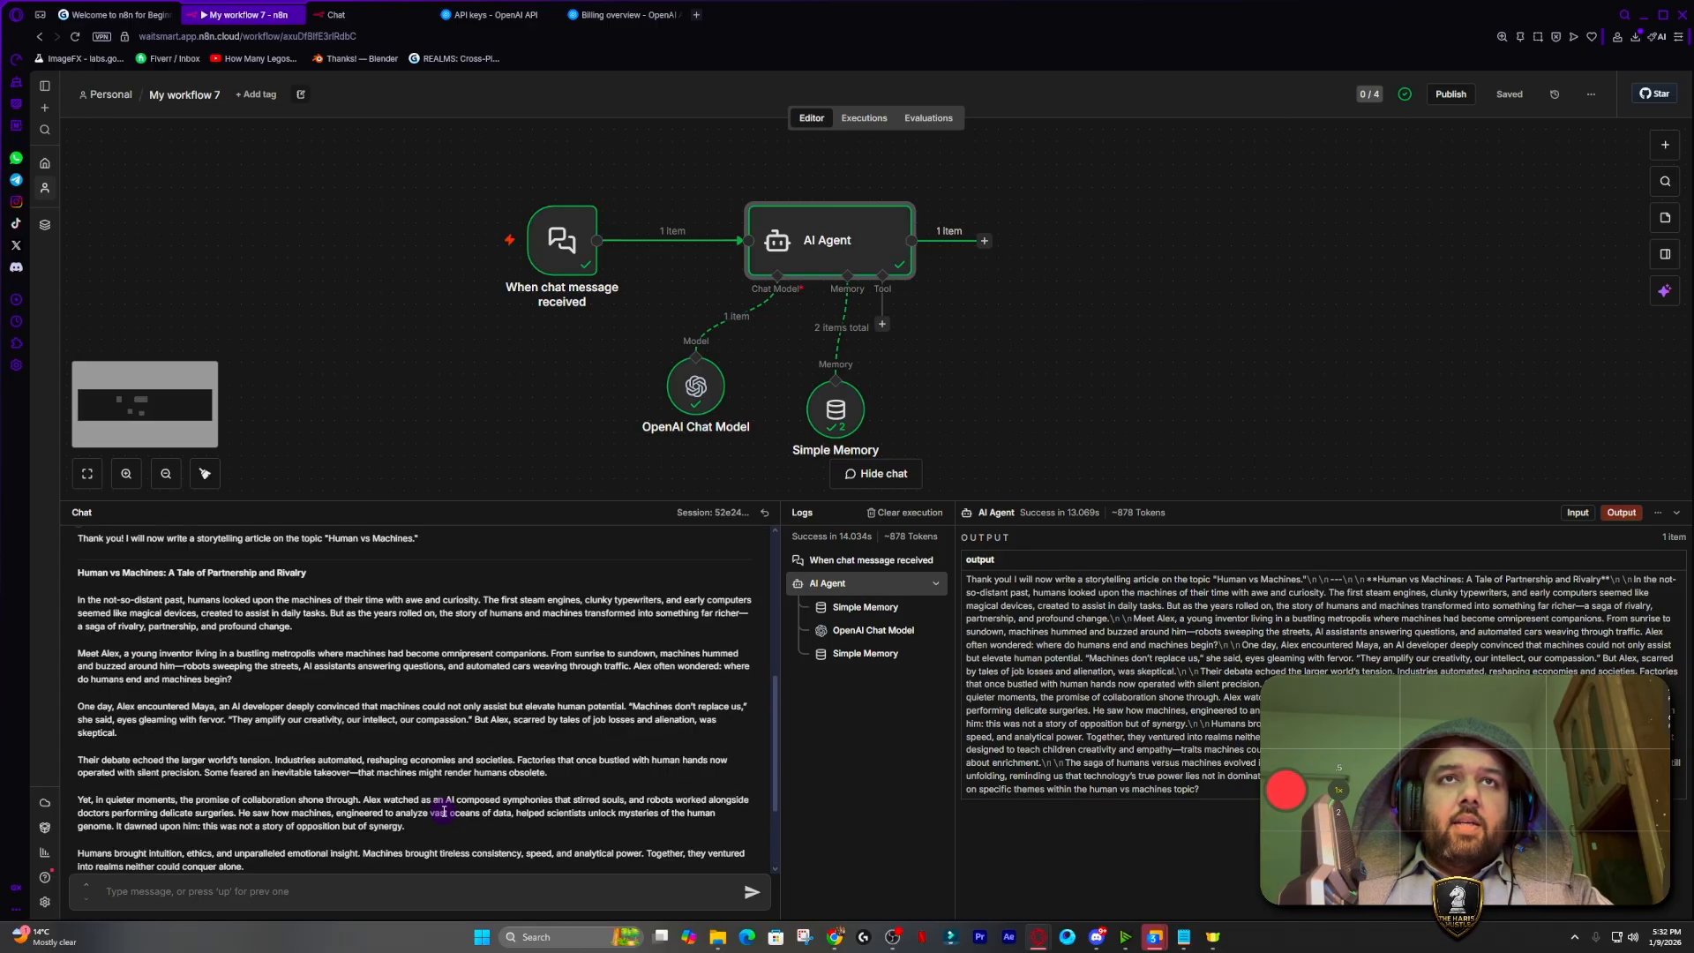
scroll(444, 812, "up", 8)
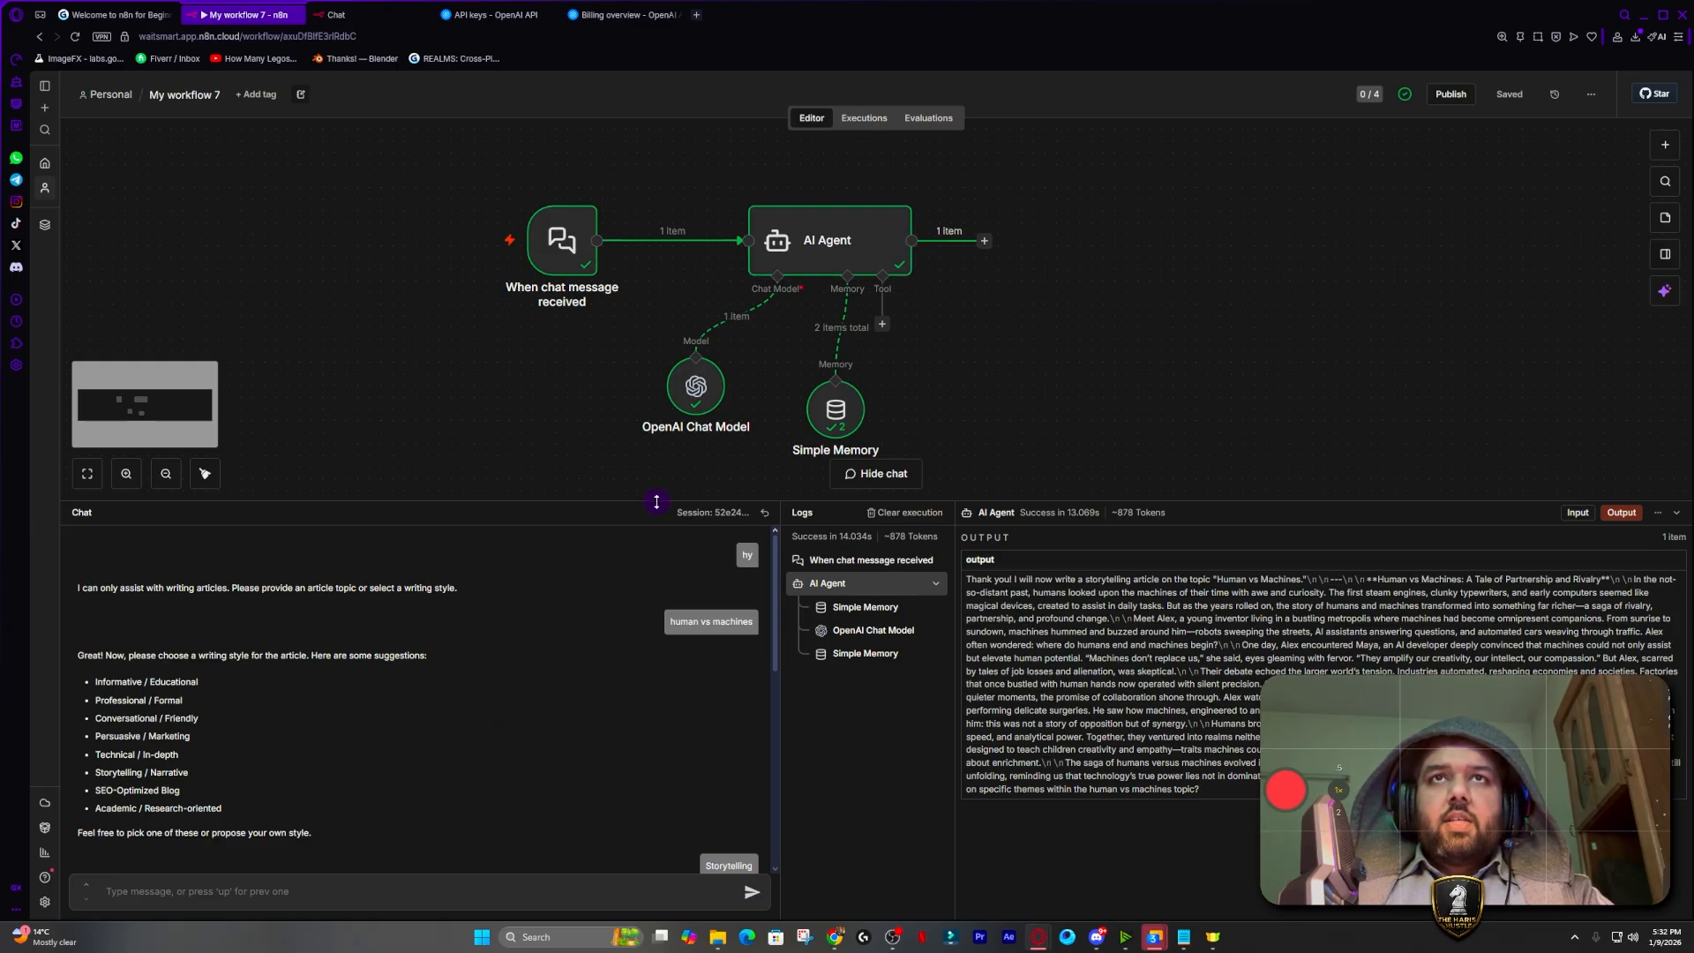
left_click_drag(653, 501, 638, 610)
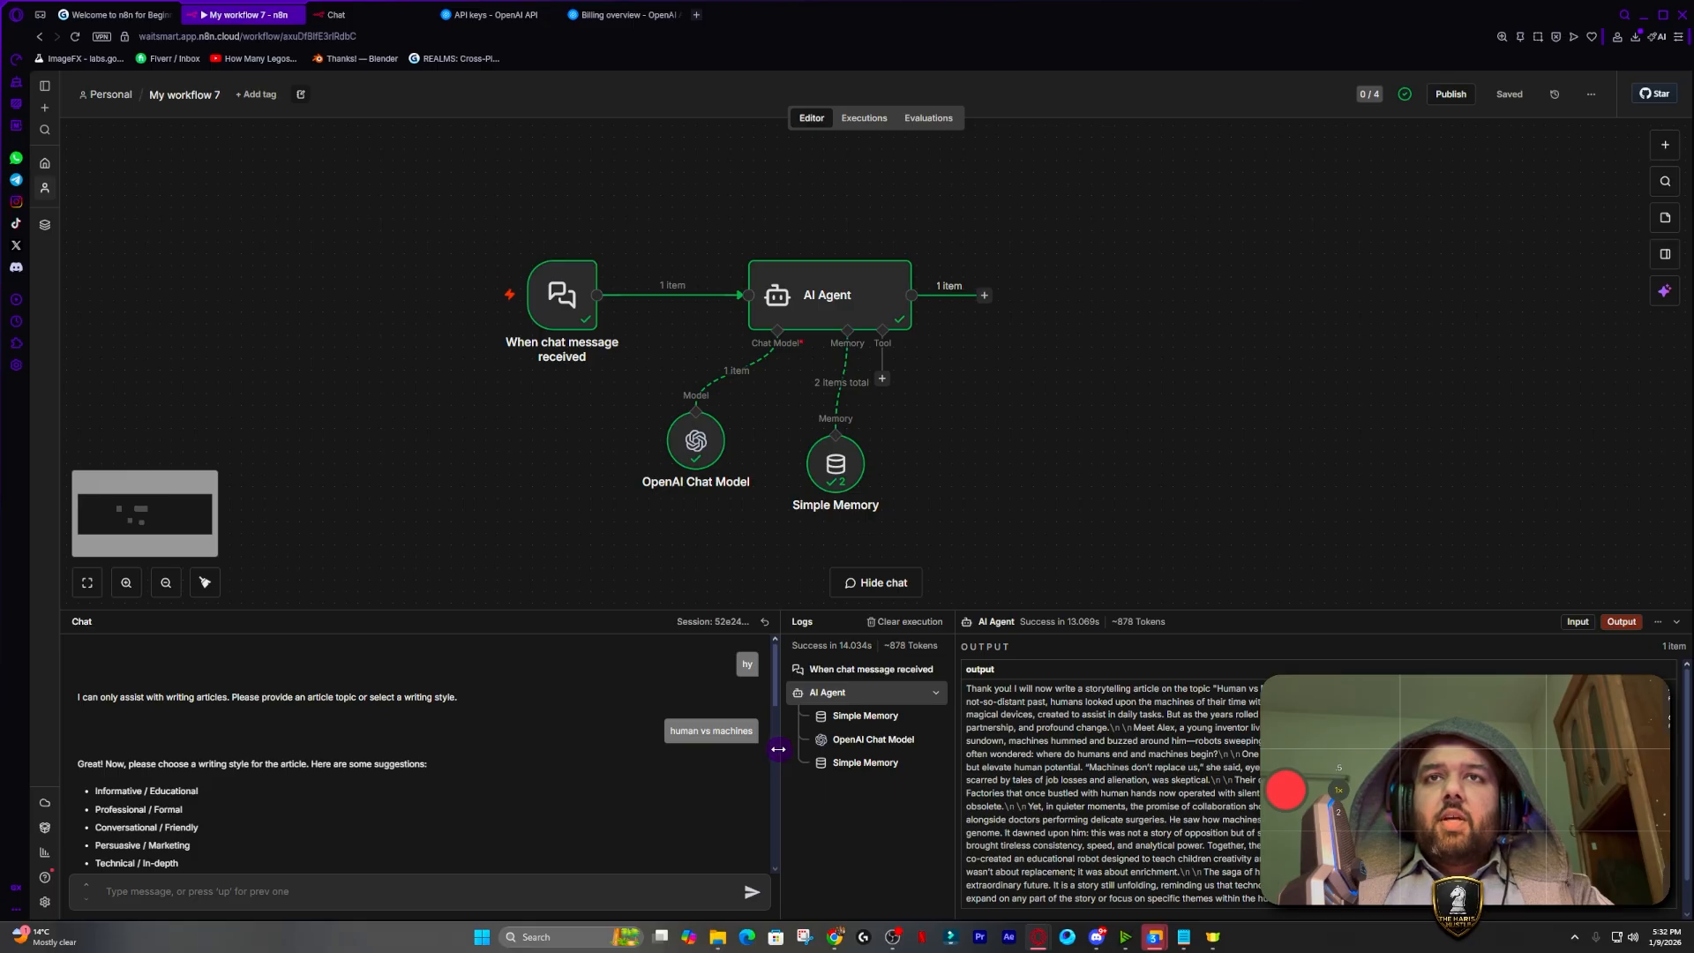
left_click_drag(780, 754, 619, 759)
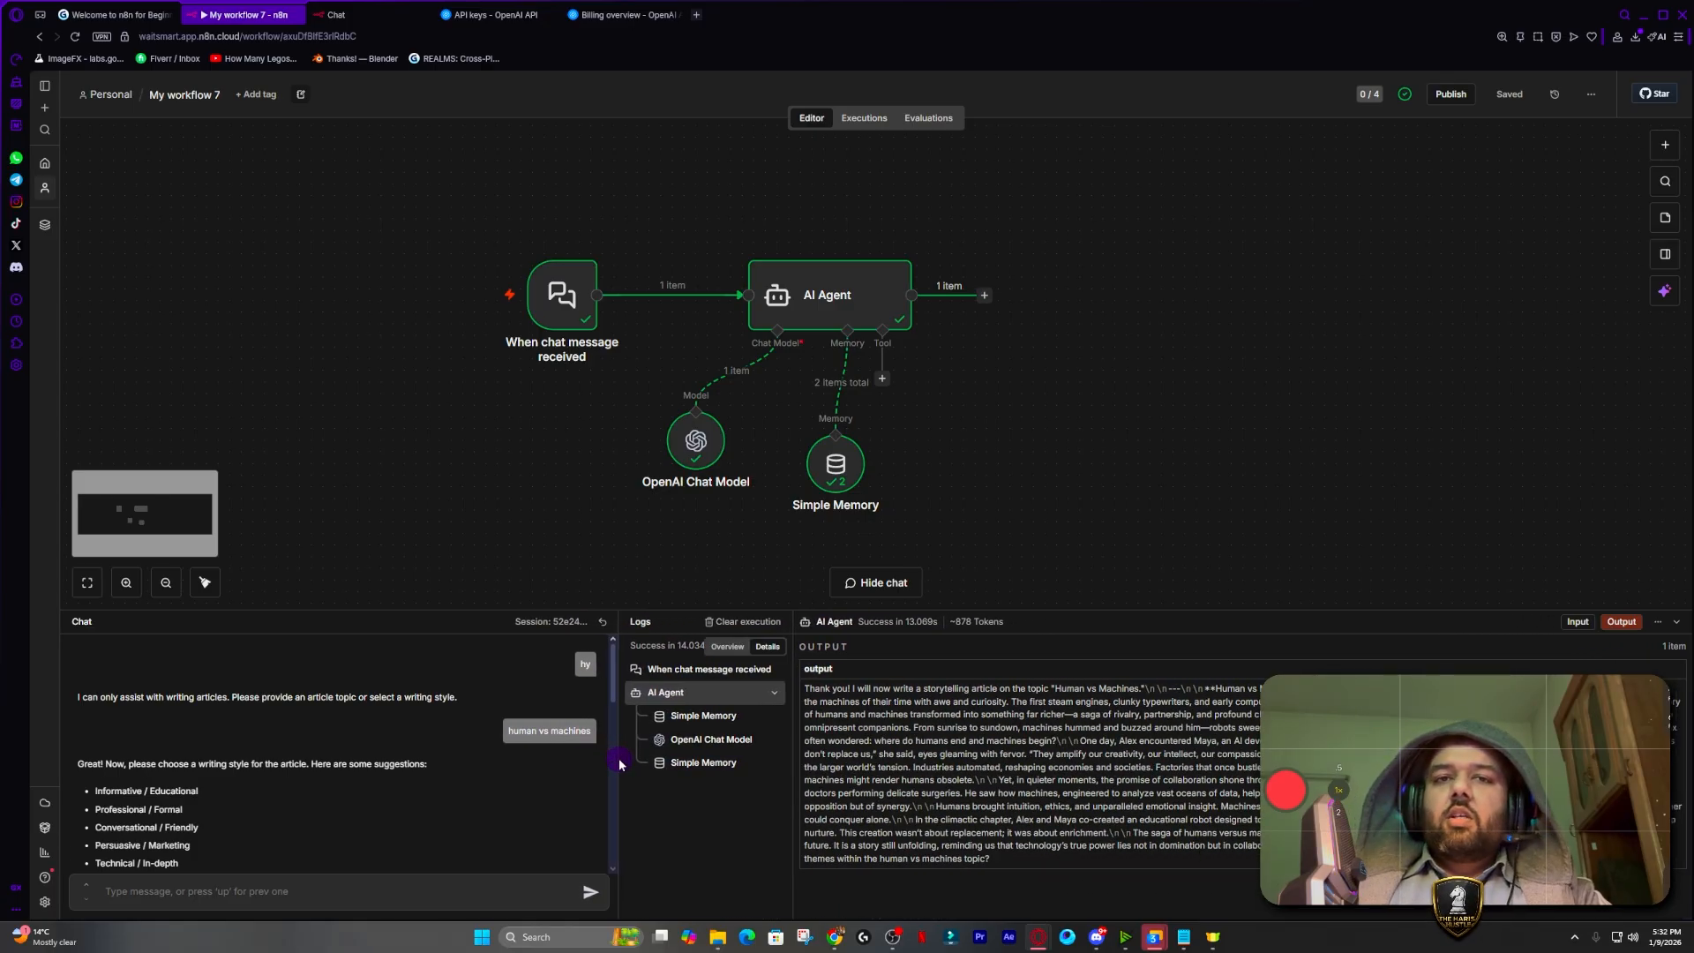